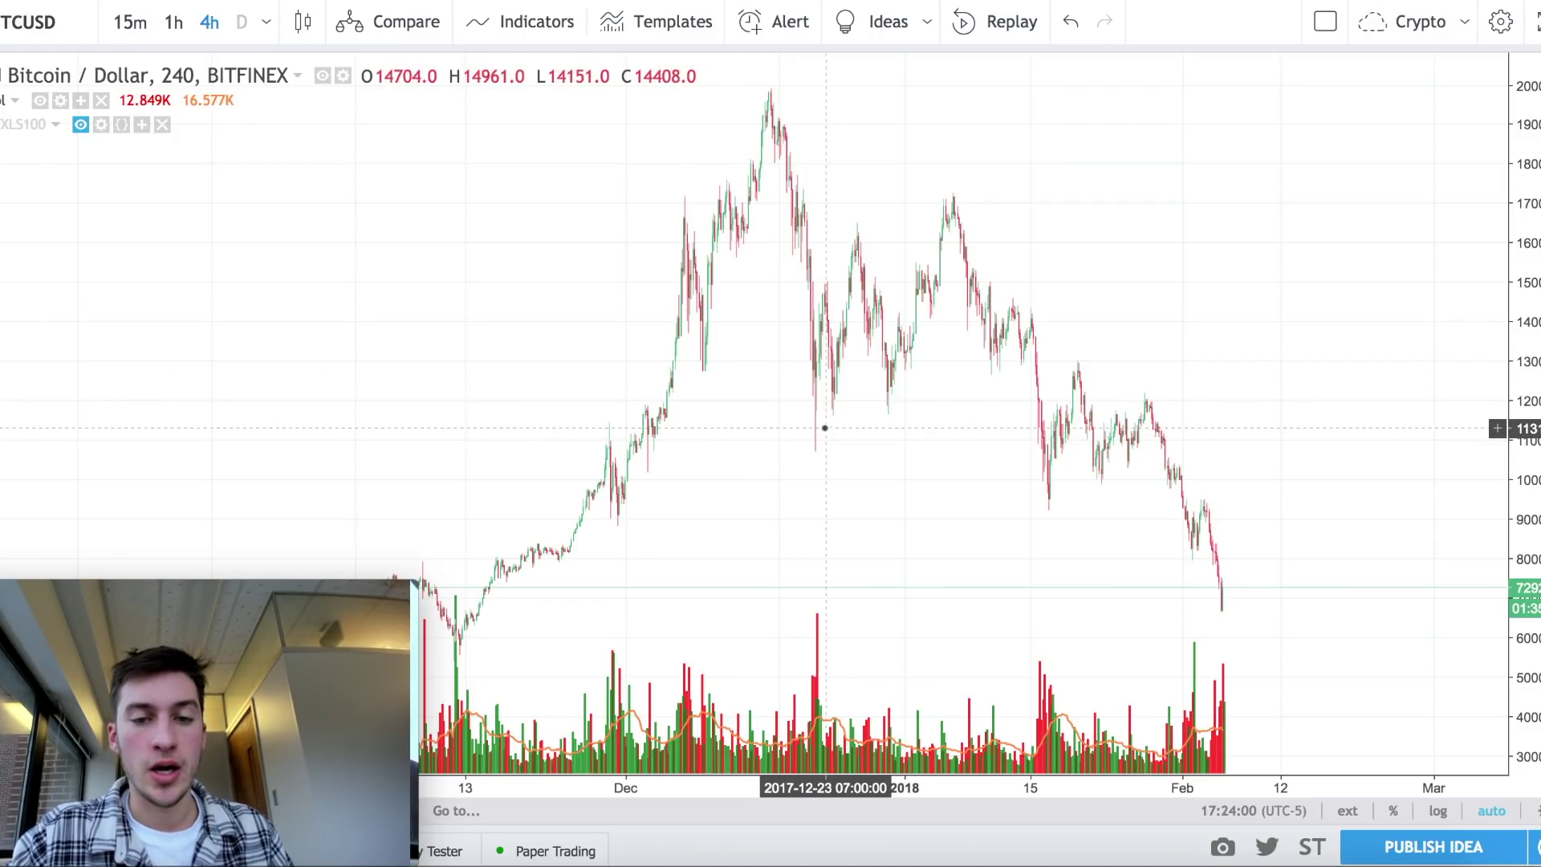
Examine Bitcoin's decline on the 4-hour BTCUSD chart from the December peak to the early February low.
scroll(781, 437, left, 5)
scroll(824, 428, up, 5)
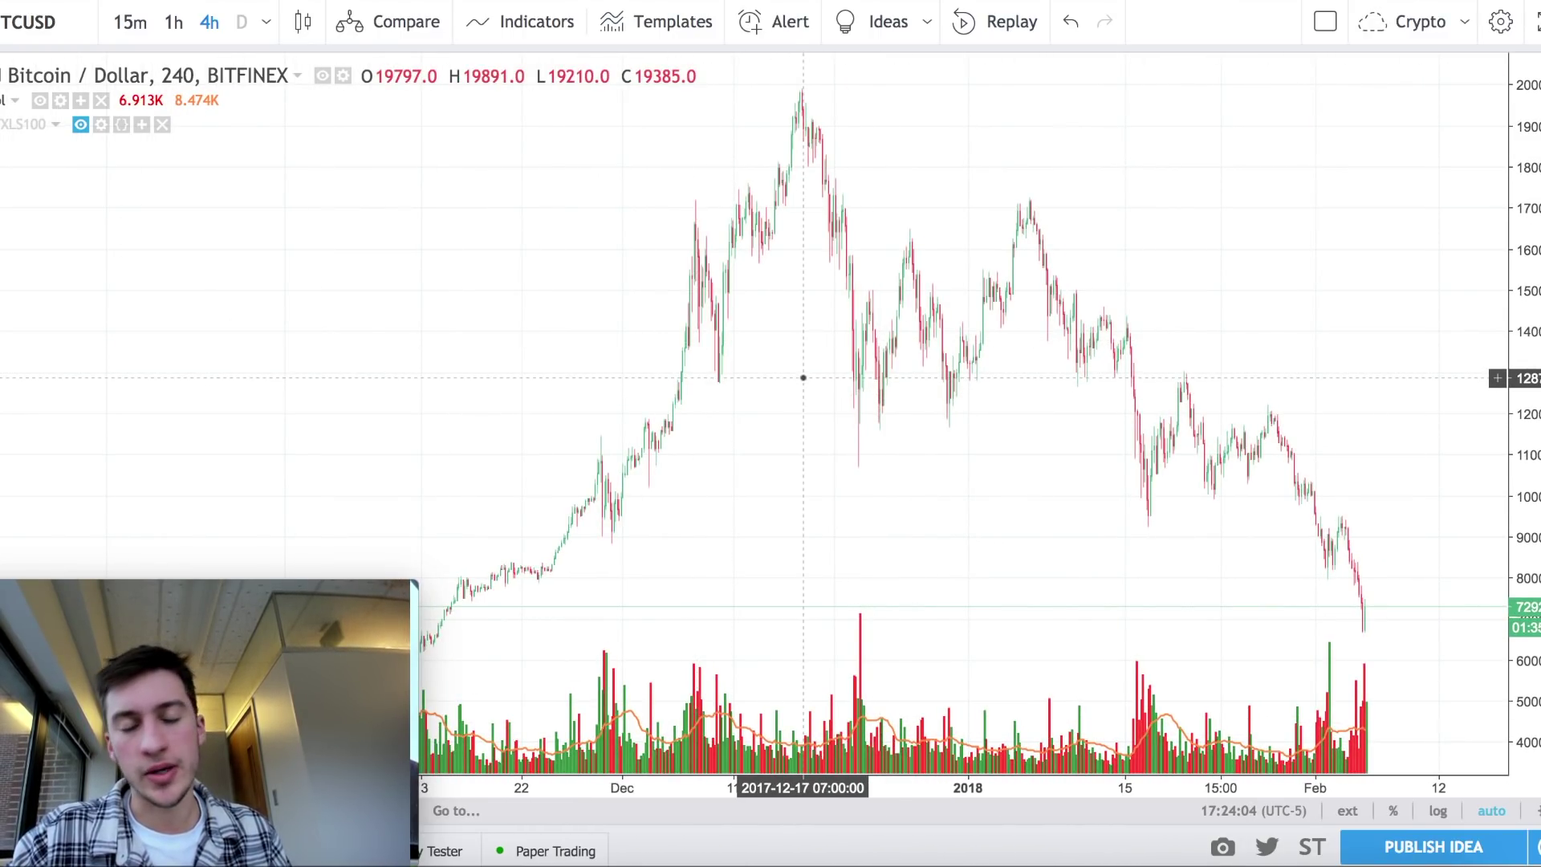
scroll(804, 375, up, 3)
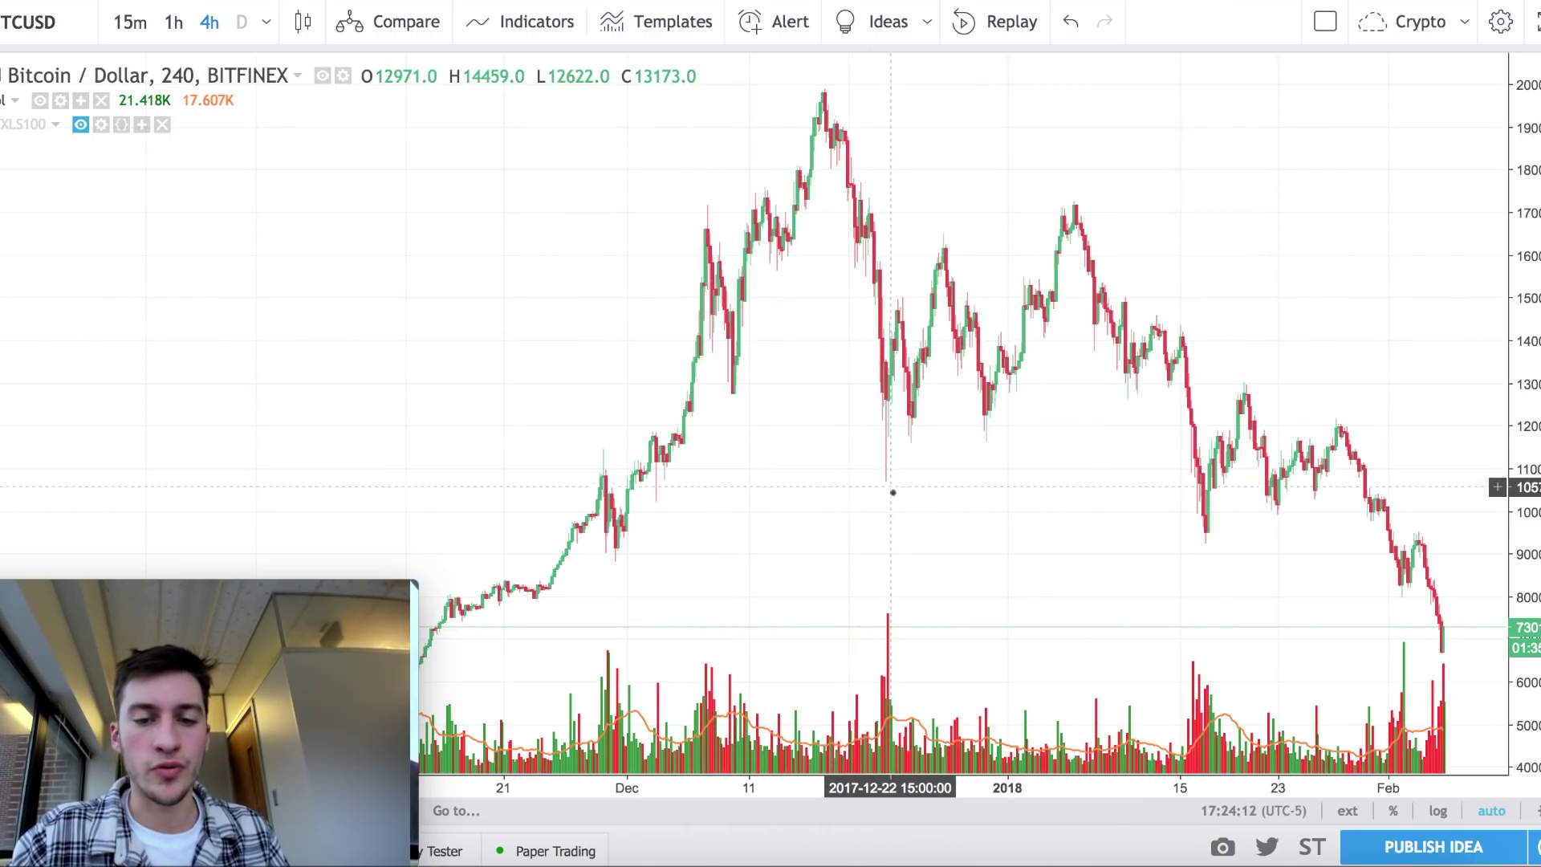
scroll(1082, 221, down, 3)
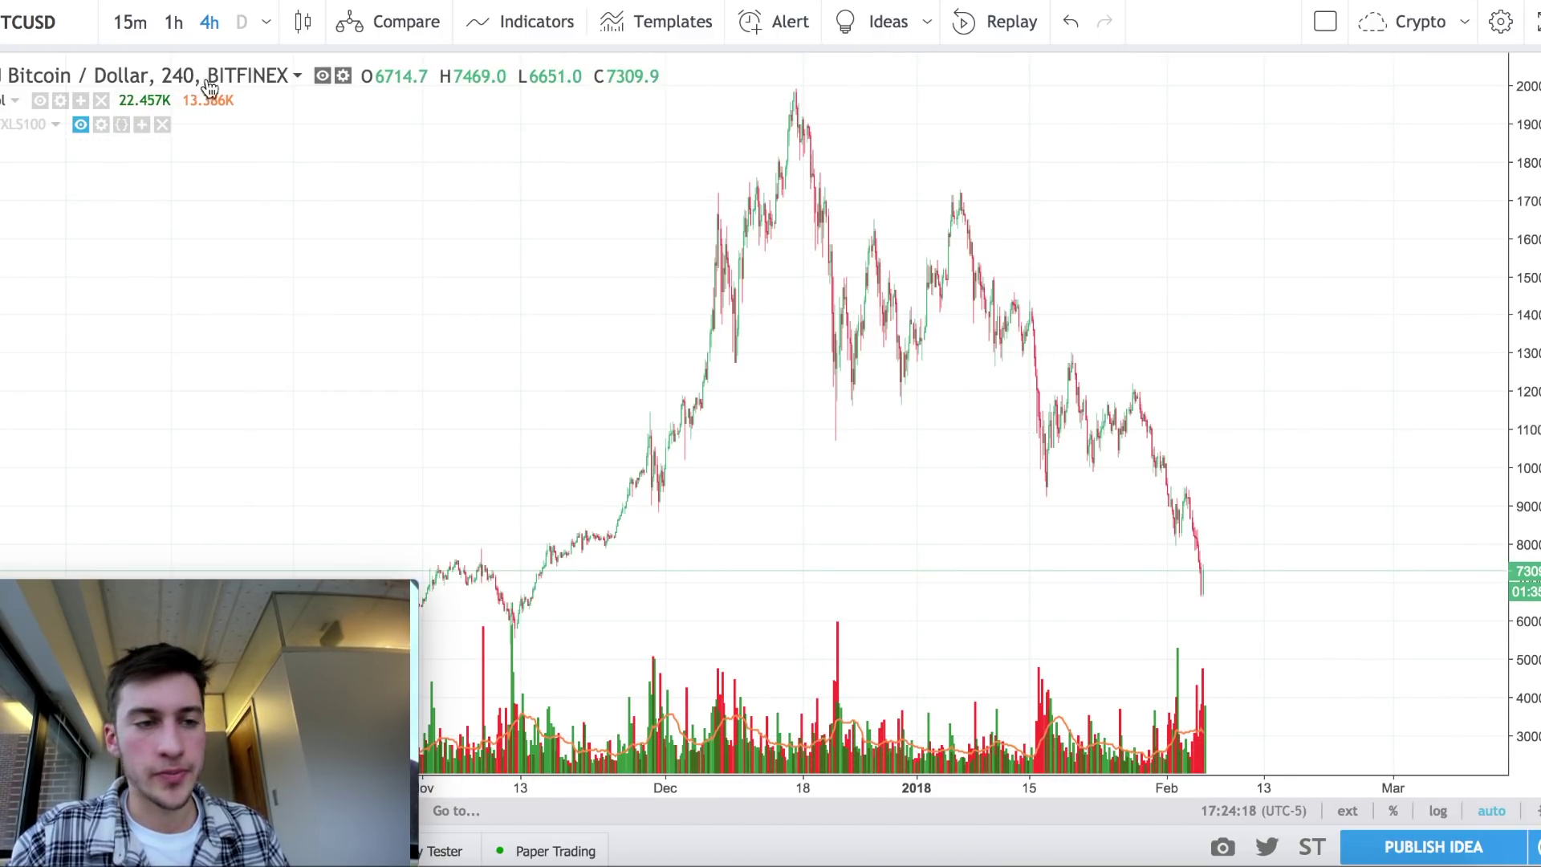
scroll(1186, 585, down, 3)
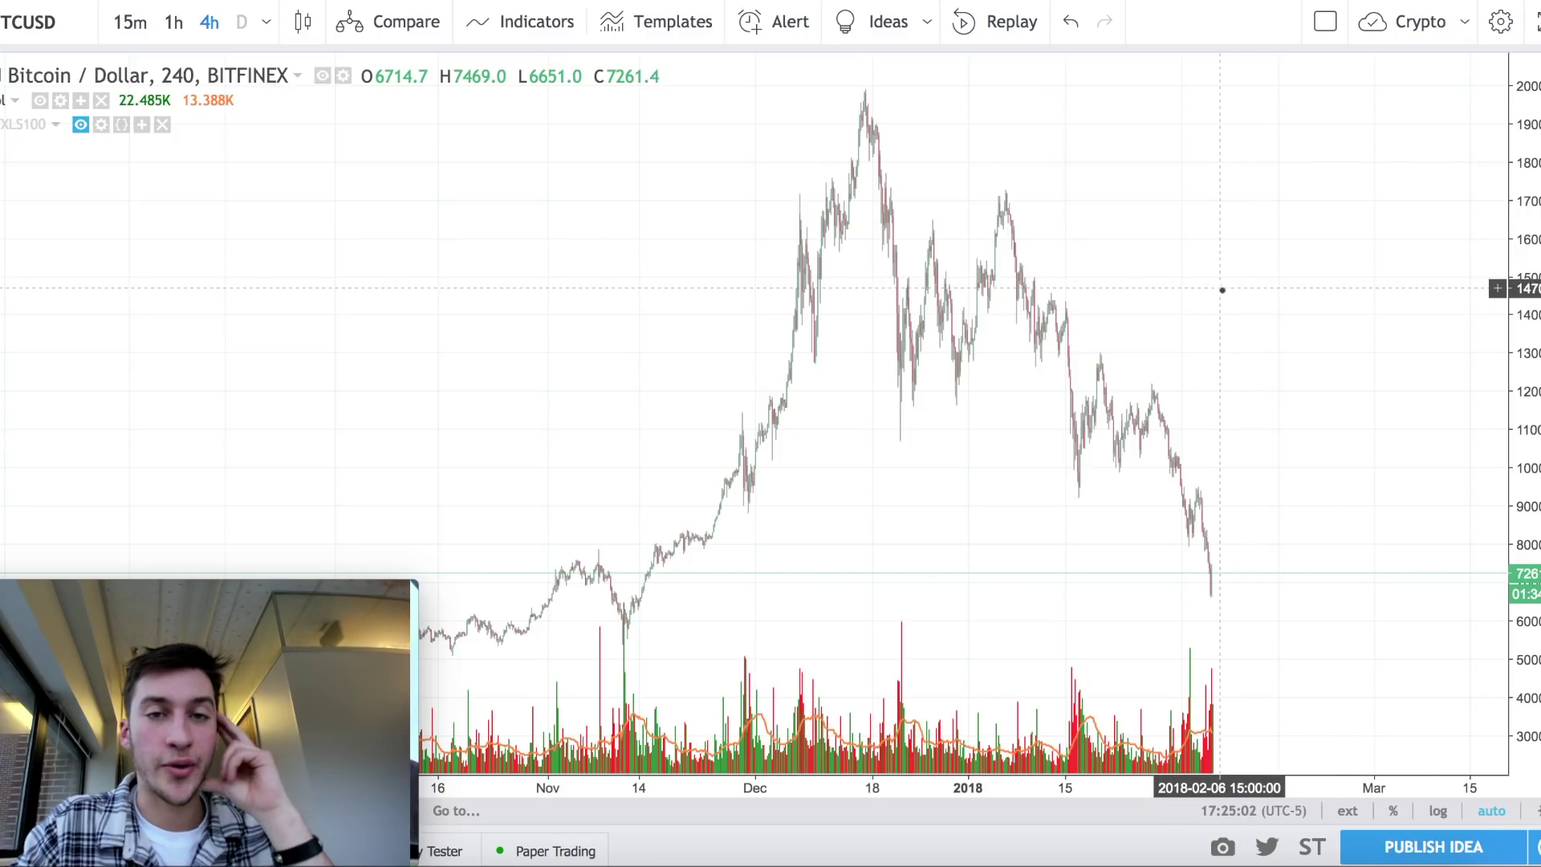
drag(1223, 295, 1088, 252)
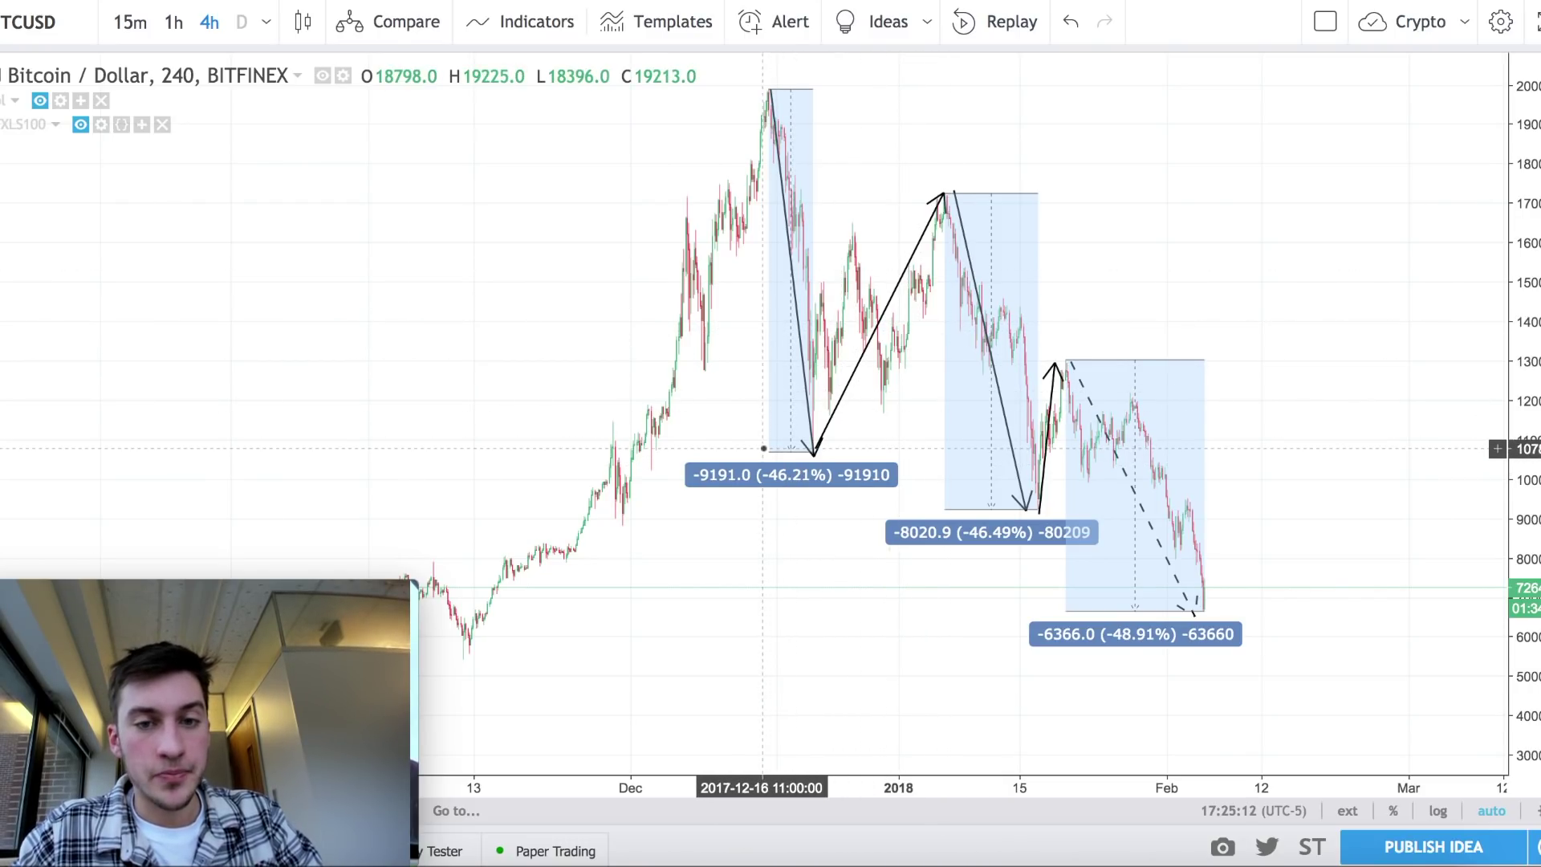
Examine the three marked declines and the rebounds between them on the annotated BTCUSD chart.
scroll(763, 448, up, 2)
click(785, 468)
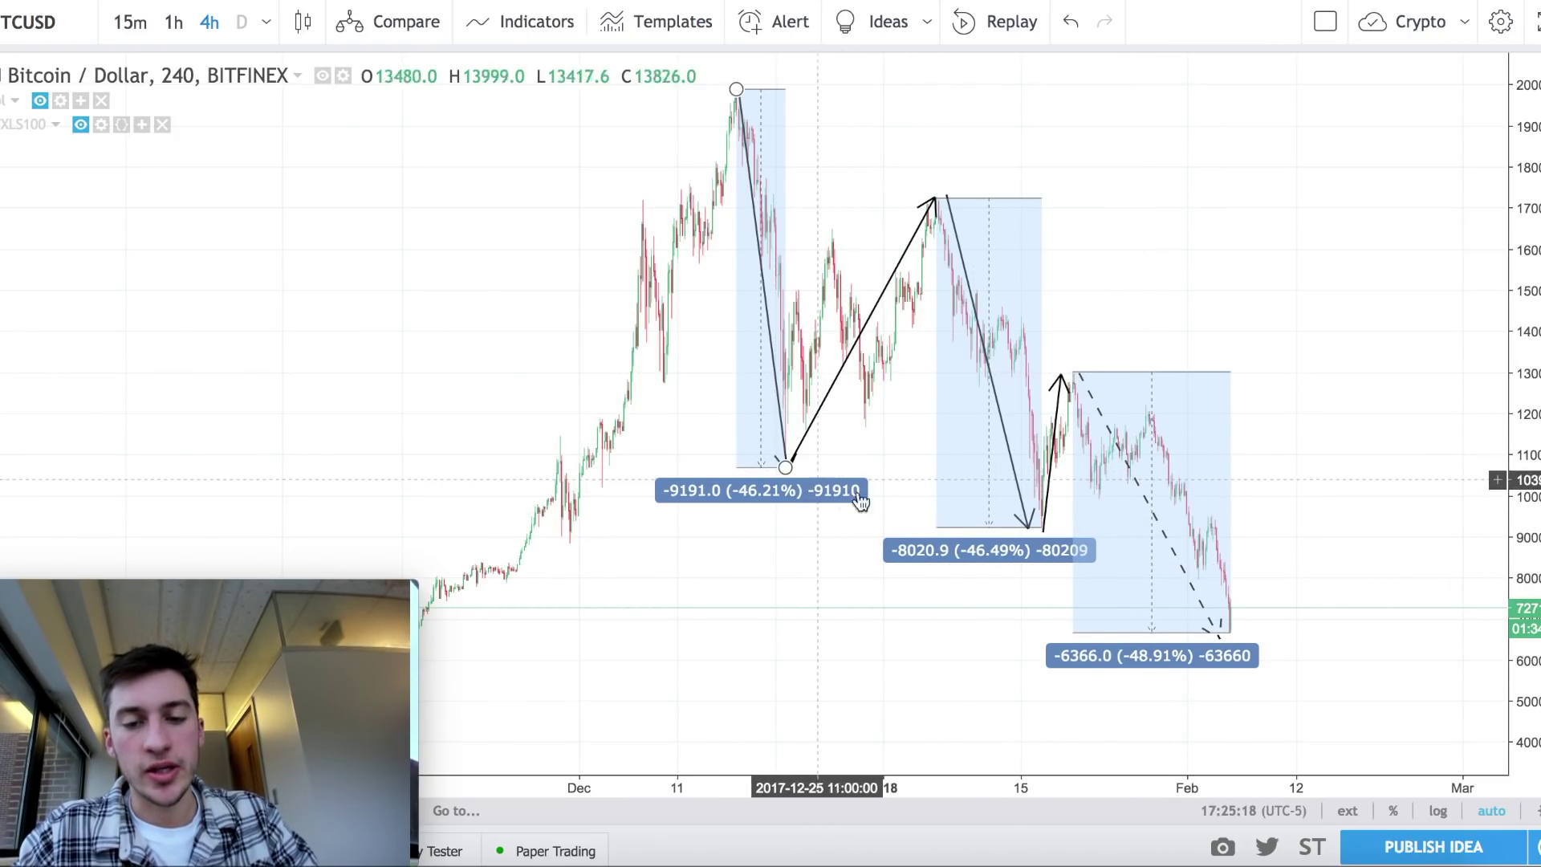
click(763, 505)
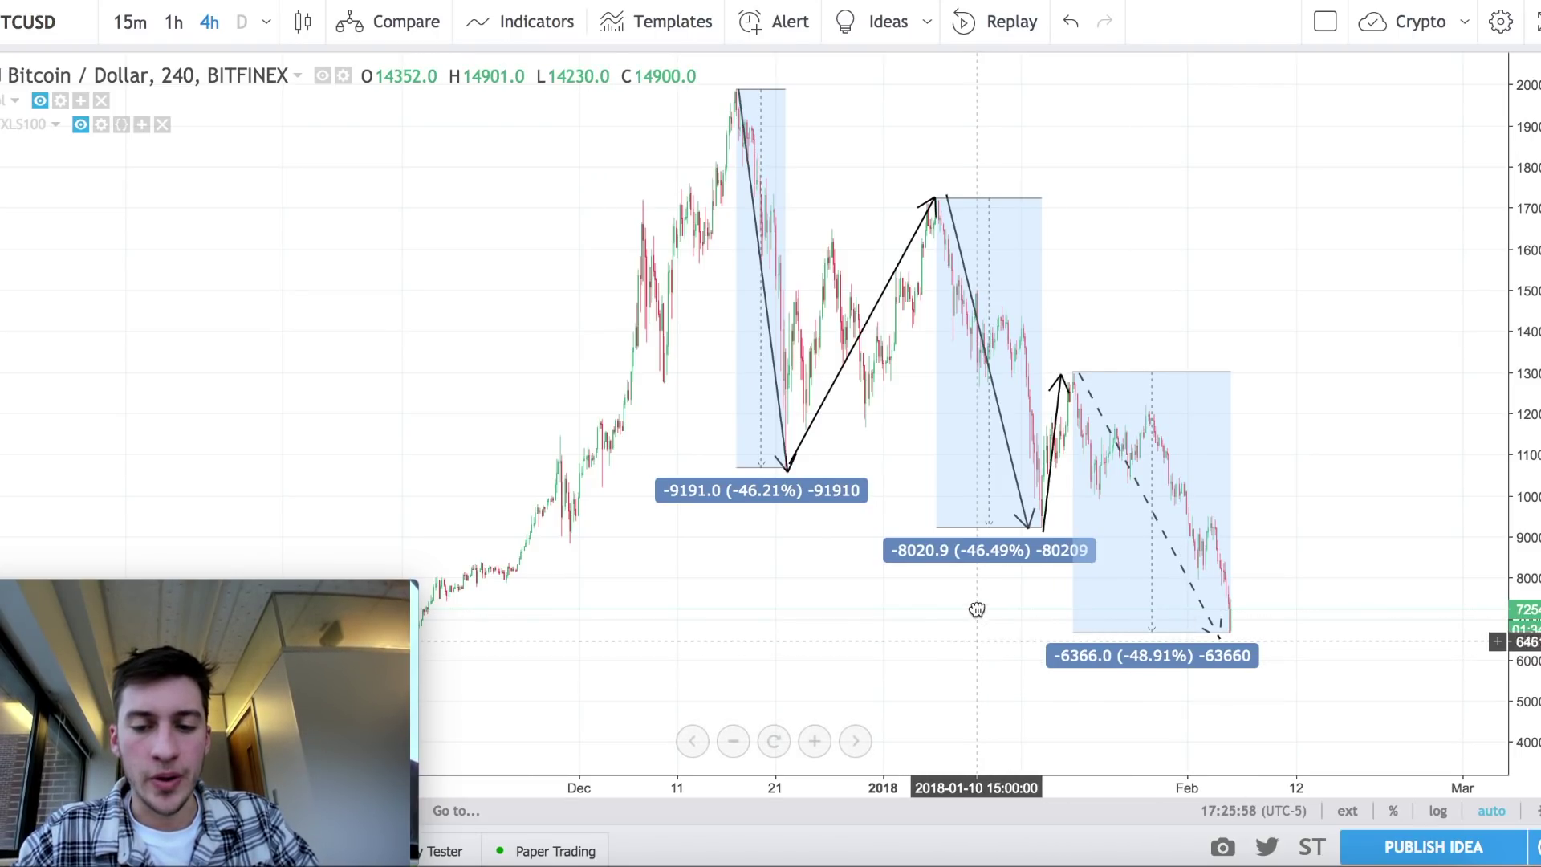
drag(976, 613, 970, 611)
drag(885, 673, 898, 575)
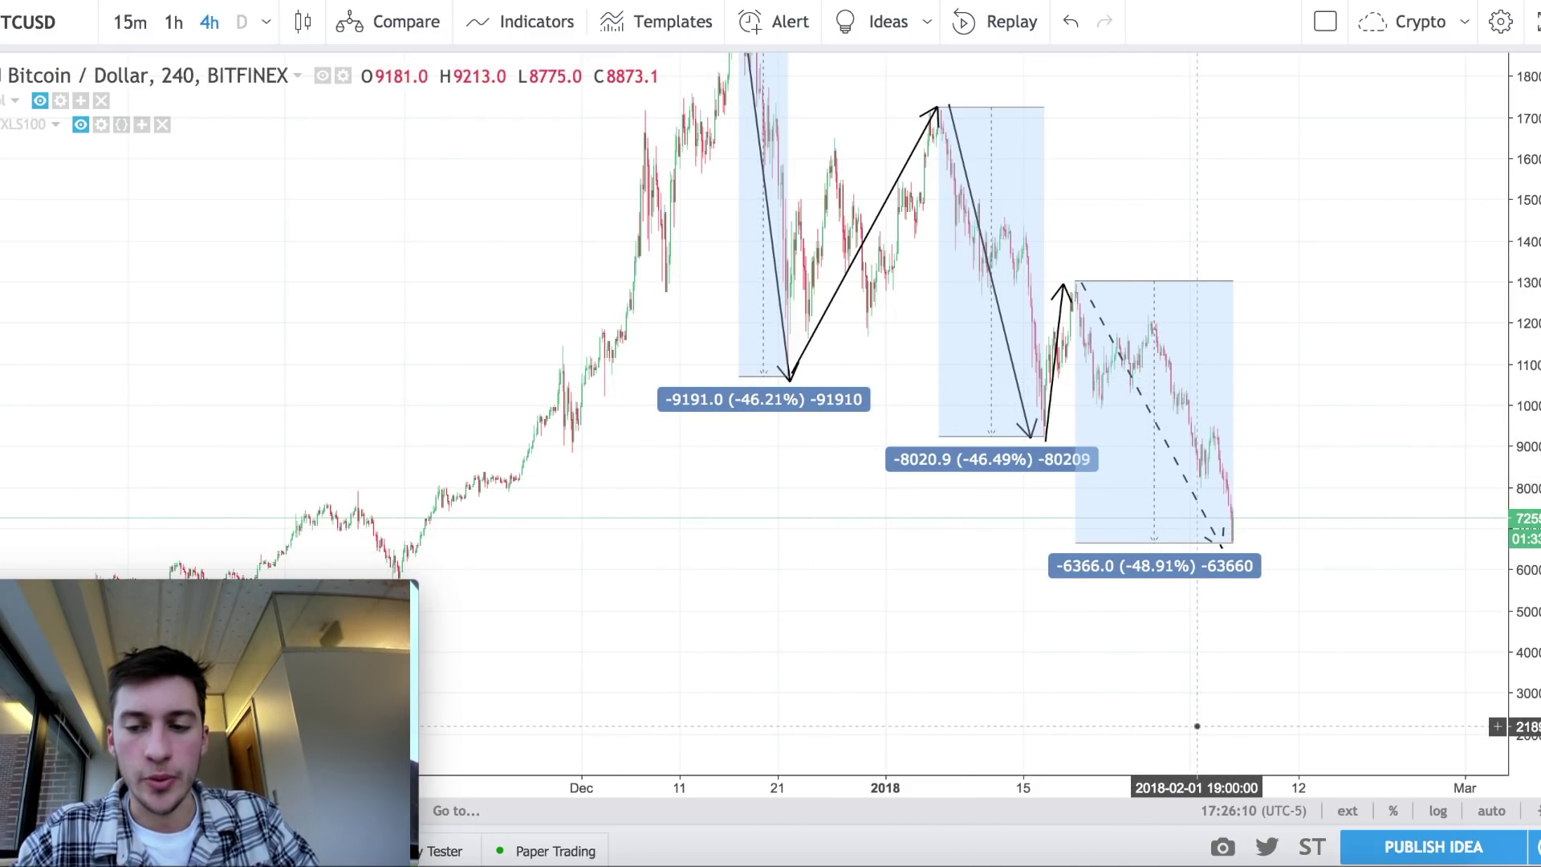
scroll(1131, 689, left, 5)
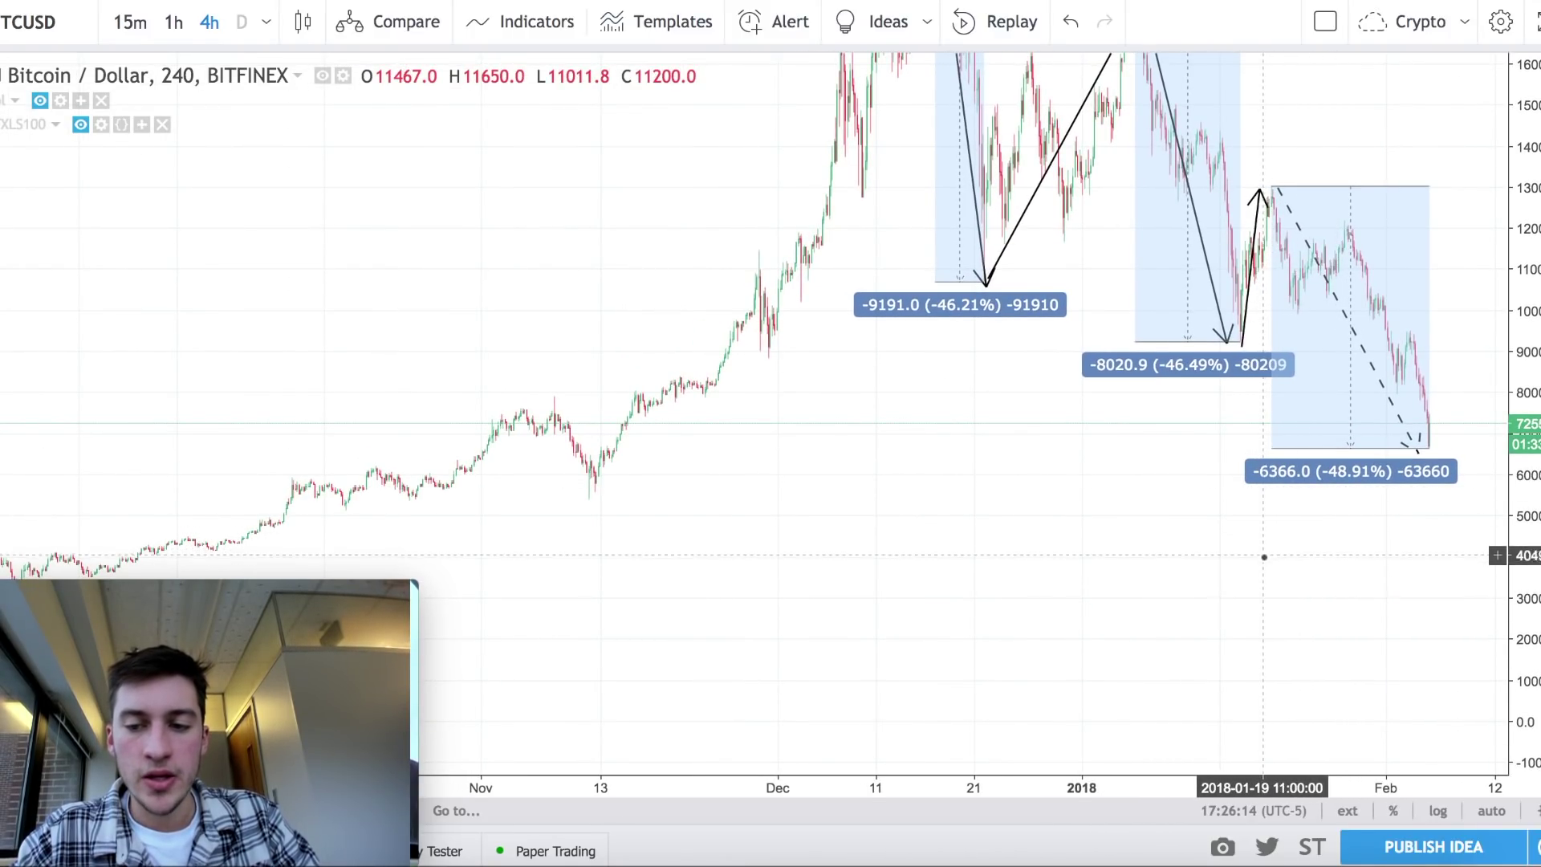
Try measuring a price move in the empty area below the January candles, and turn automatic price scaling back on.
shift+click(1265, 557)
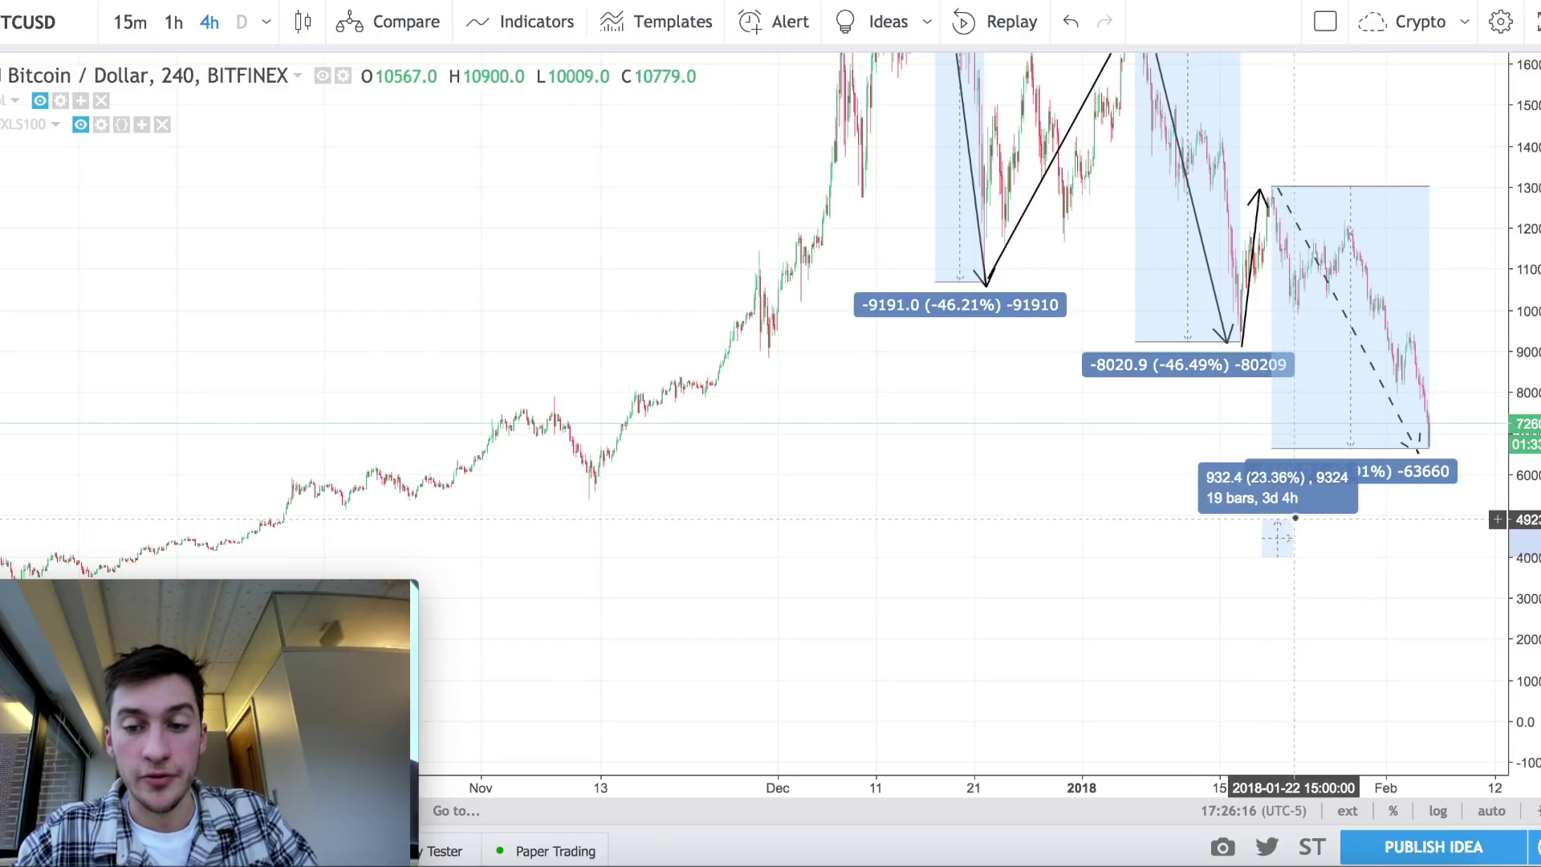
click(1321, 511)
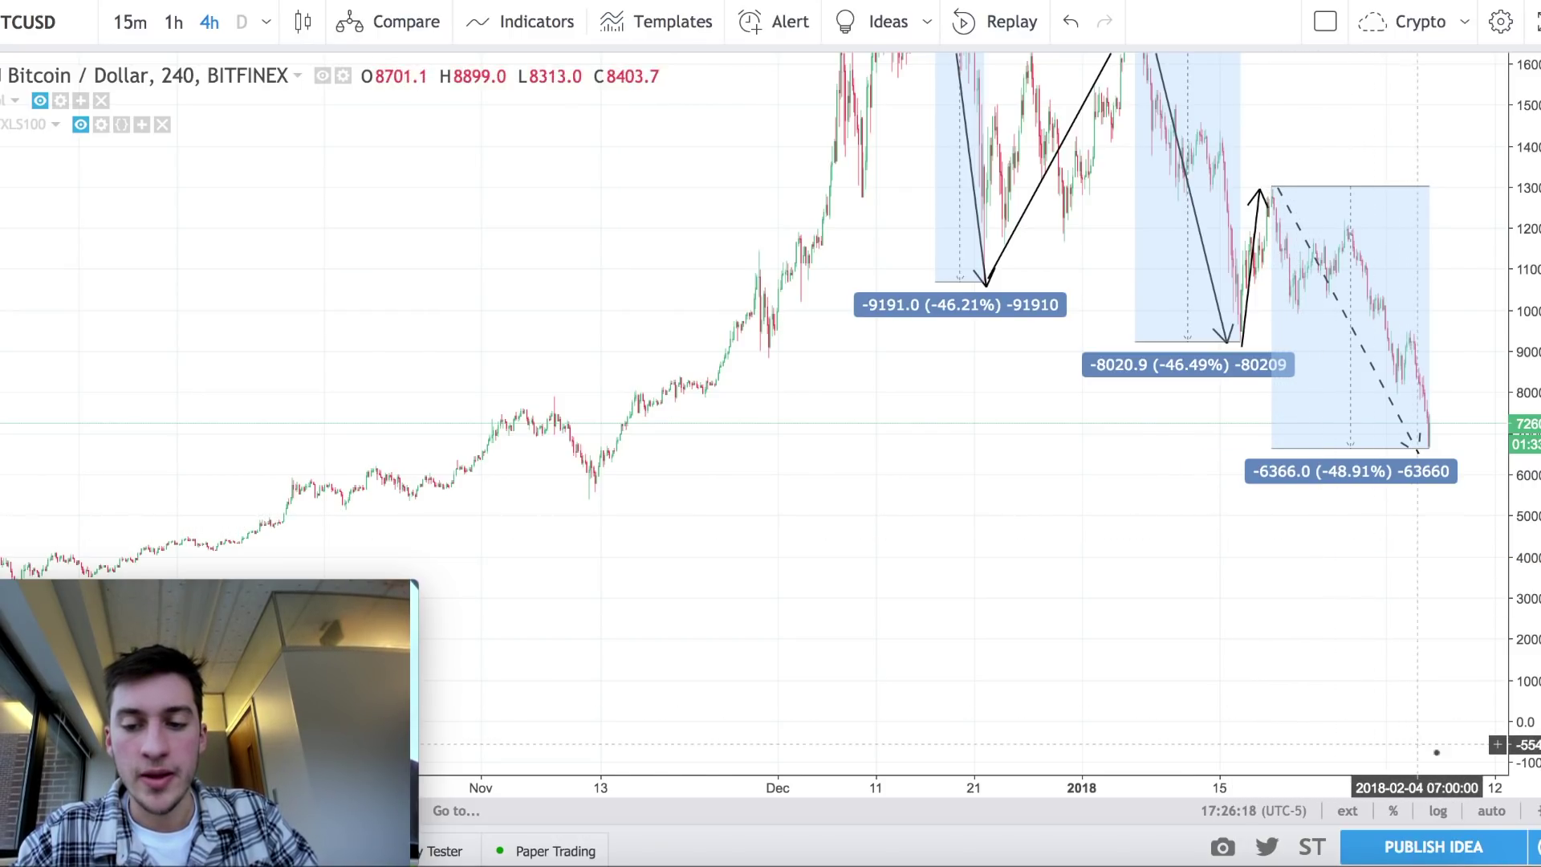
click(1491, 811)
shift+click(1357, 758)
scroll(1357, 746, right, 3)
click(1364, 650)
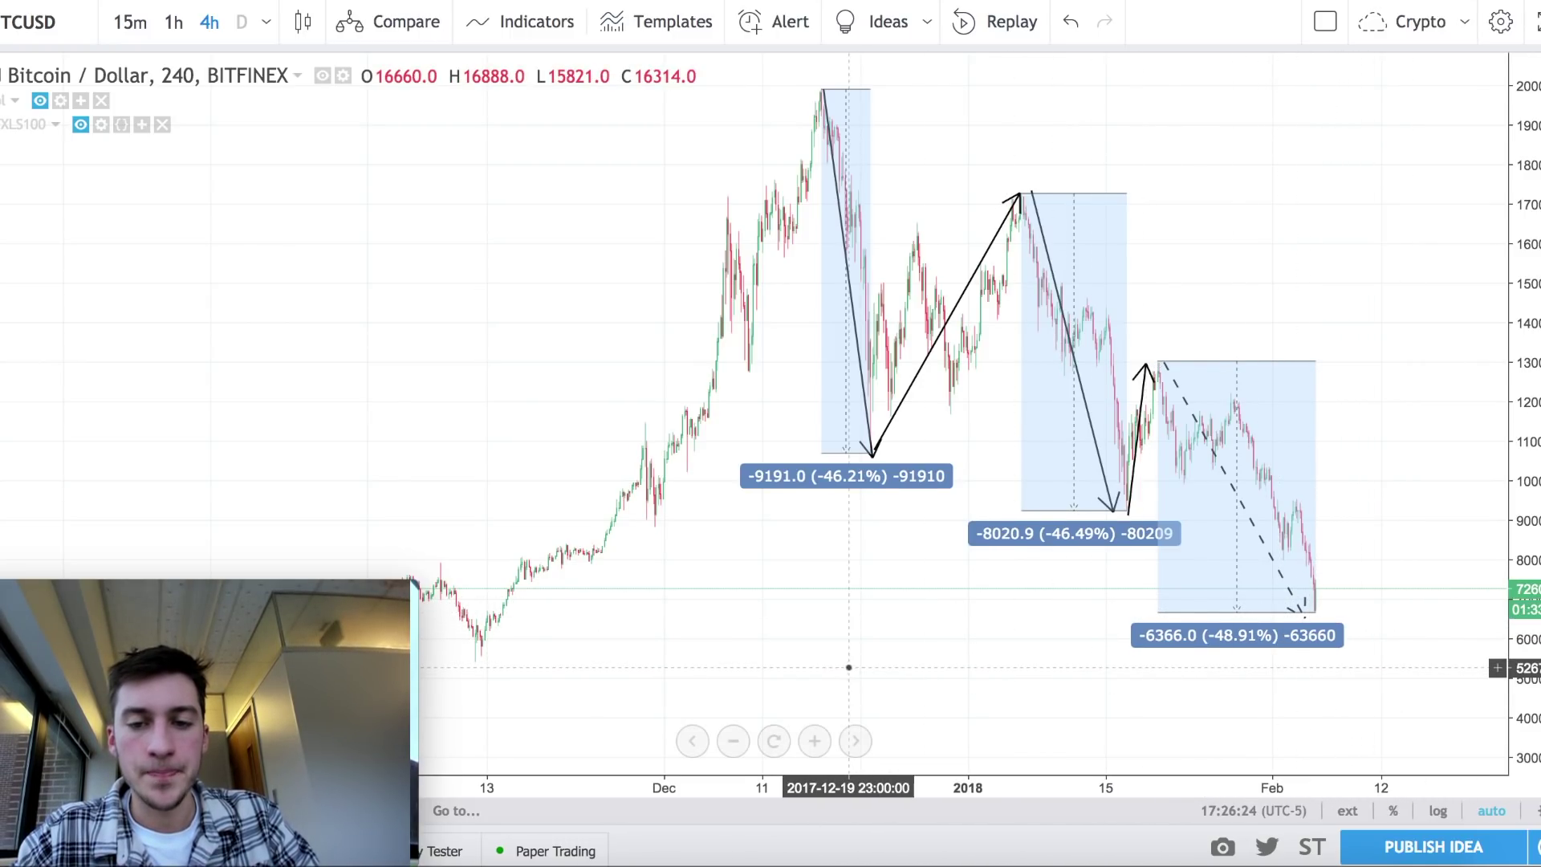
Draw a Fibonacci retracement from the mid-December high at 19891.0 to the December 22 low, and delete it after checking the rebound.
drag(849, 667, 774, 664)
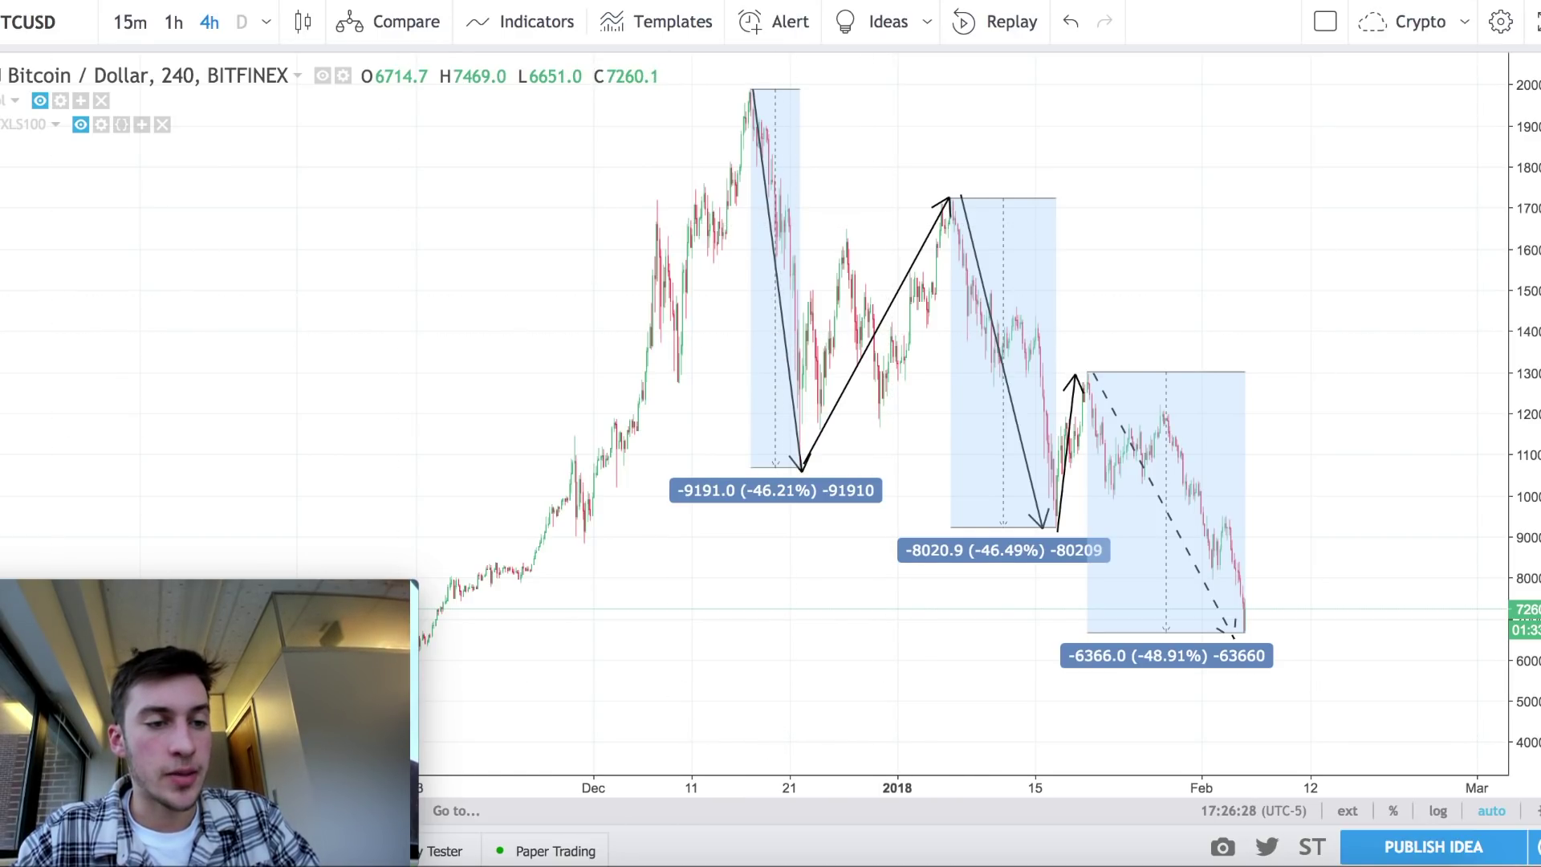
scroll(809, 417, up, 5)
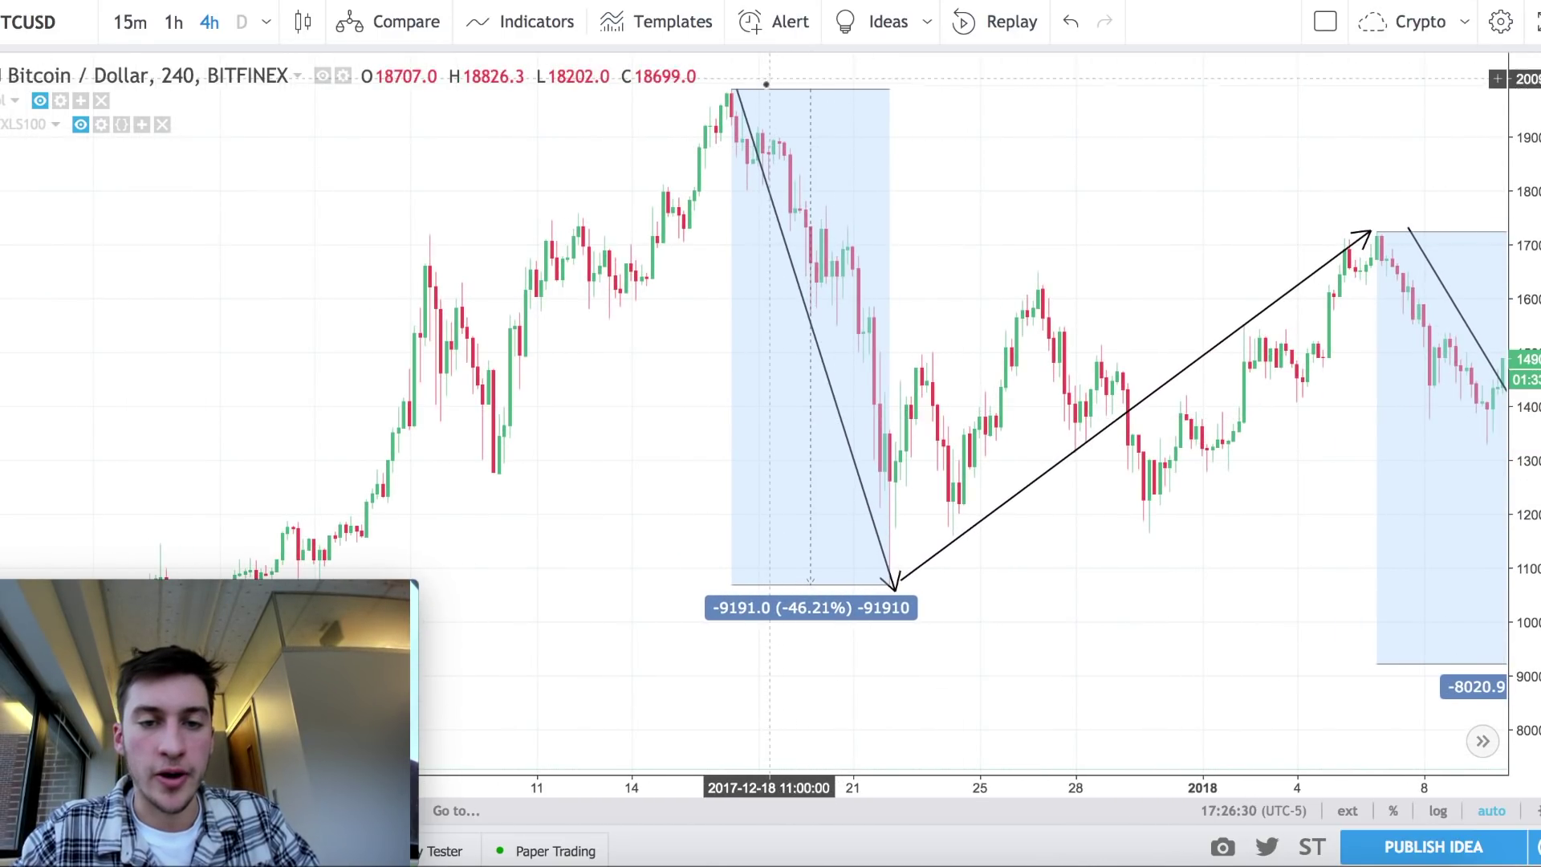
click(732, 88)
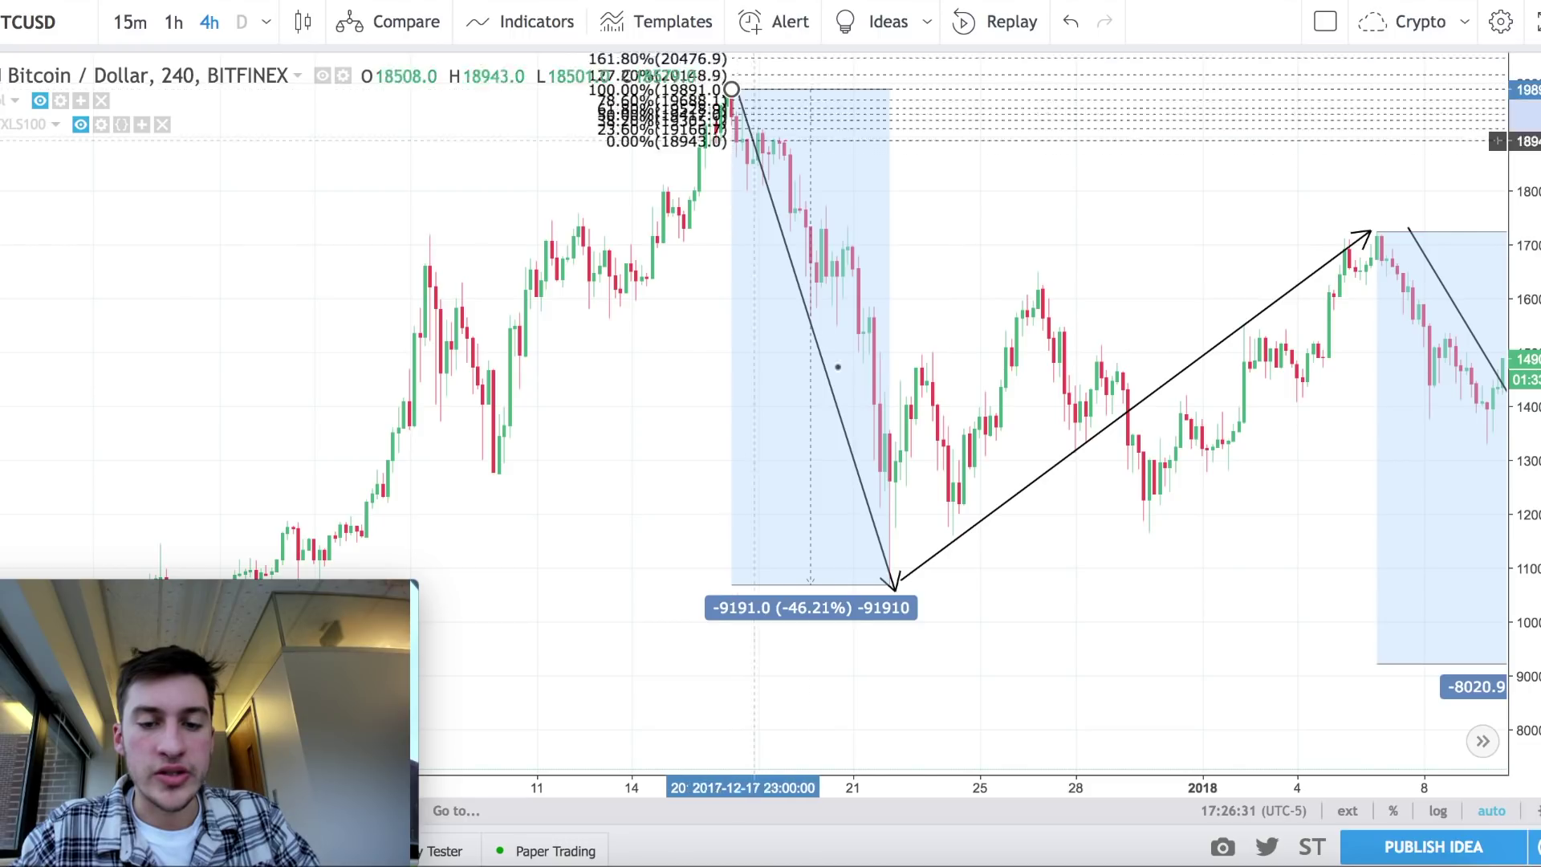
click(889, 592)
scroll(927, 269, down, 3)
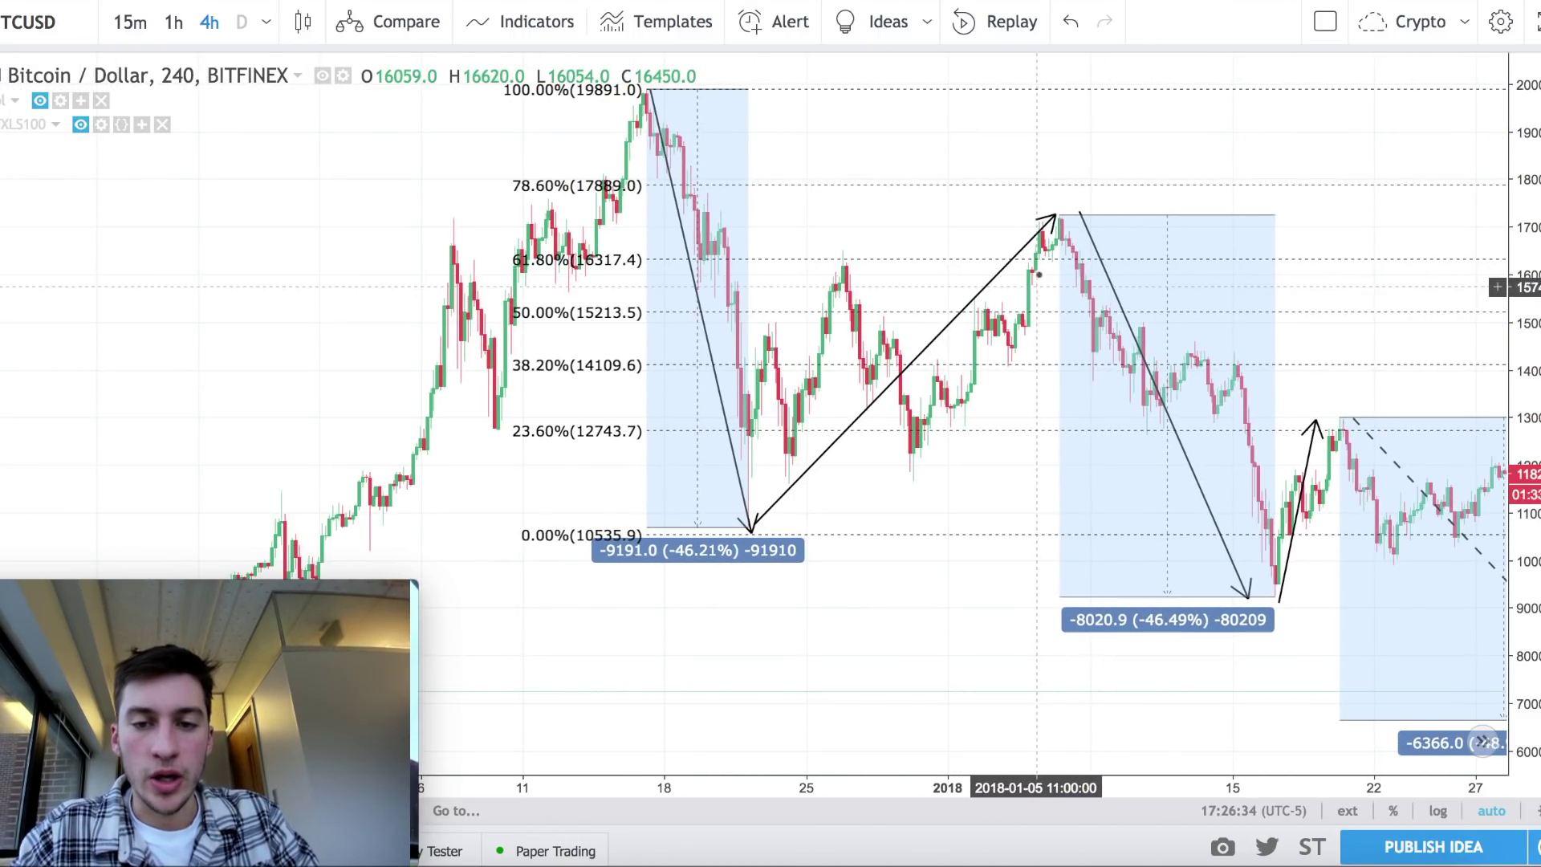
key(Delete)
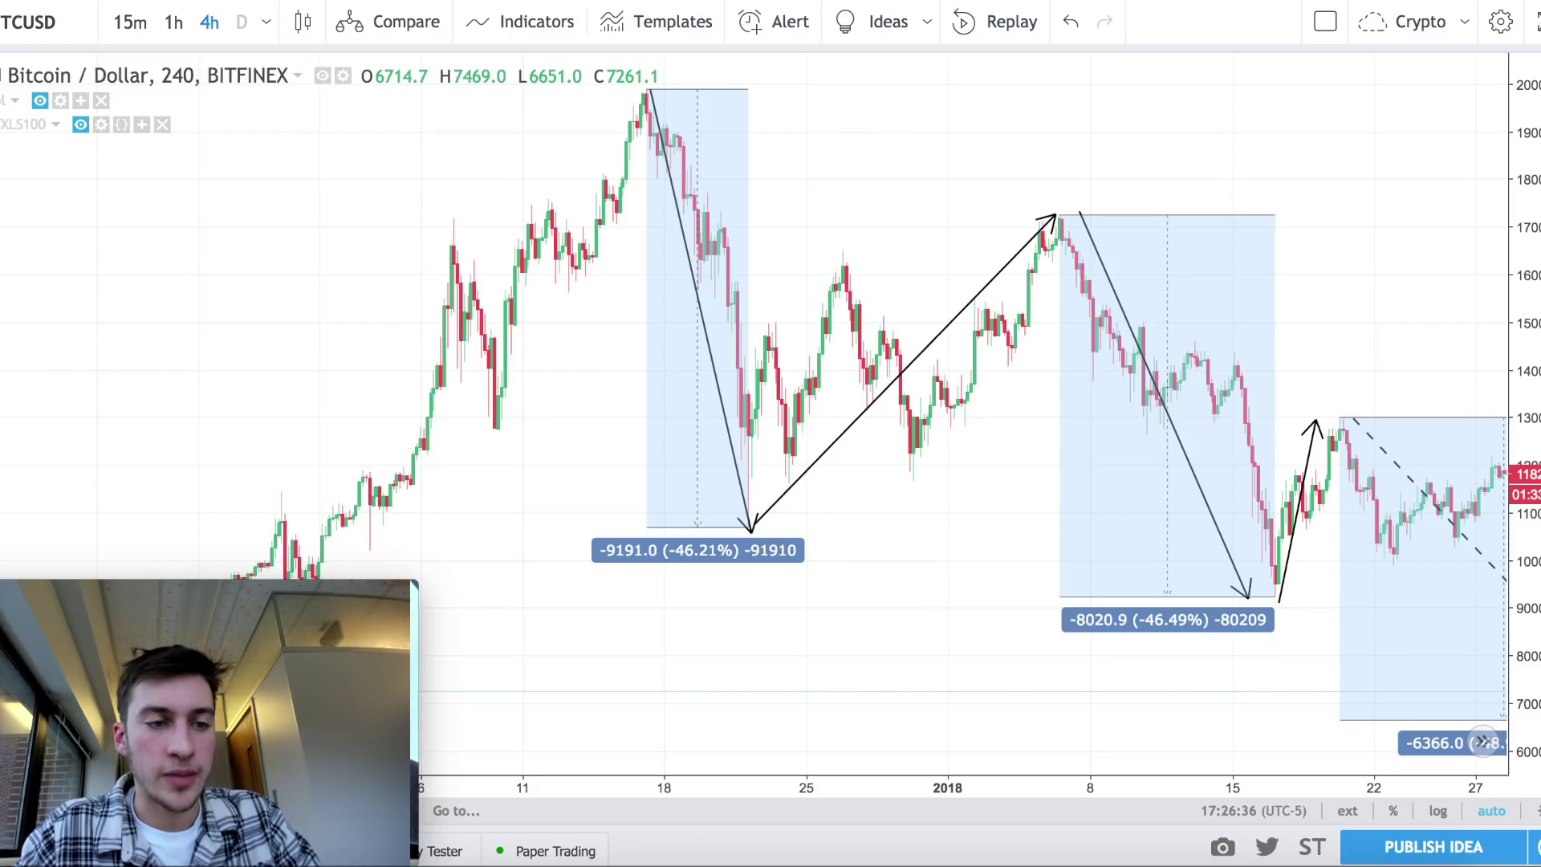
Draw a Fibonacci retracement from the January 6 high at 17252.0 to the January 17 low at 9231.1, and undo it.
scroll(785, 230, right, 3)
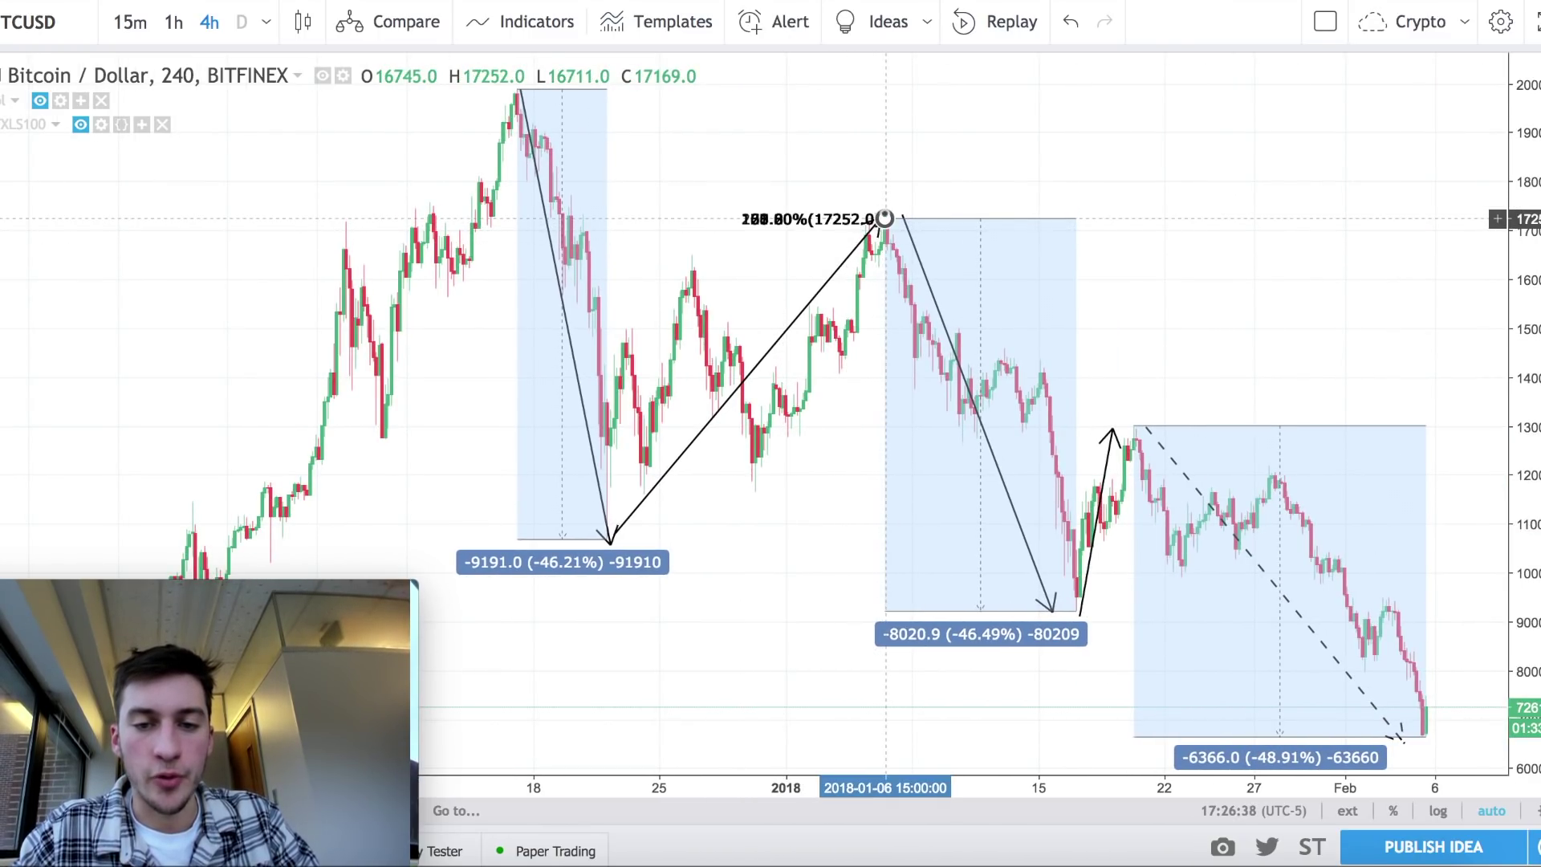
click(884, 218)
click(1076, 611)
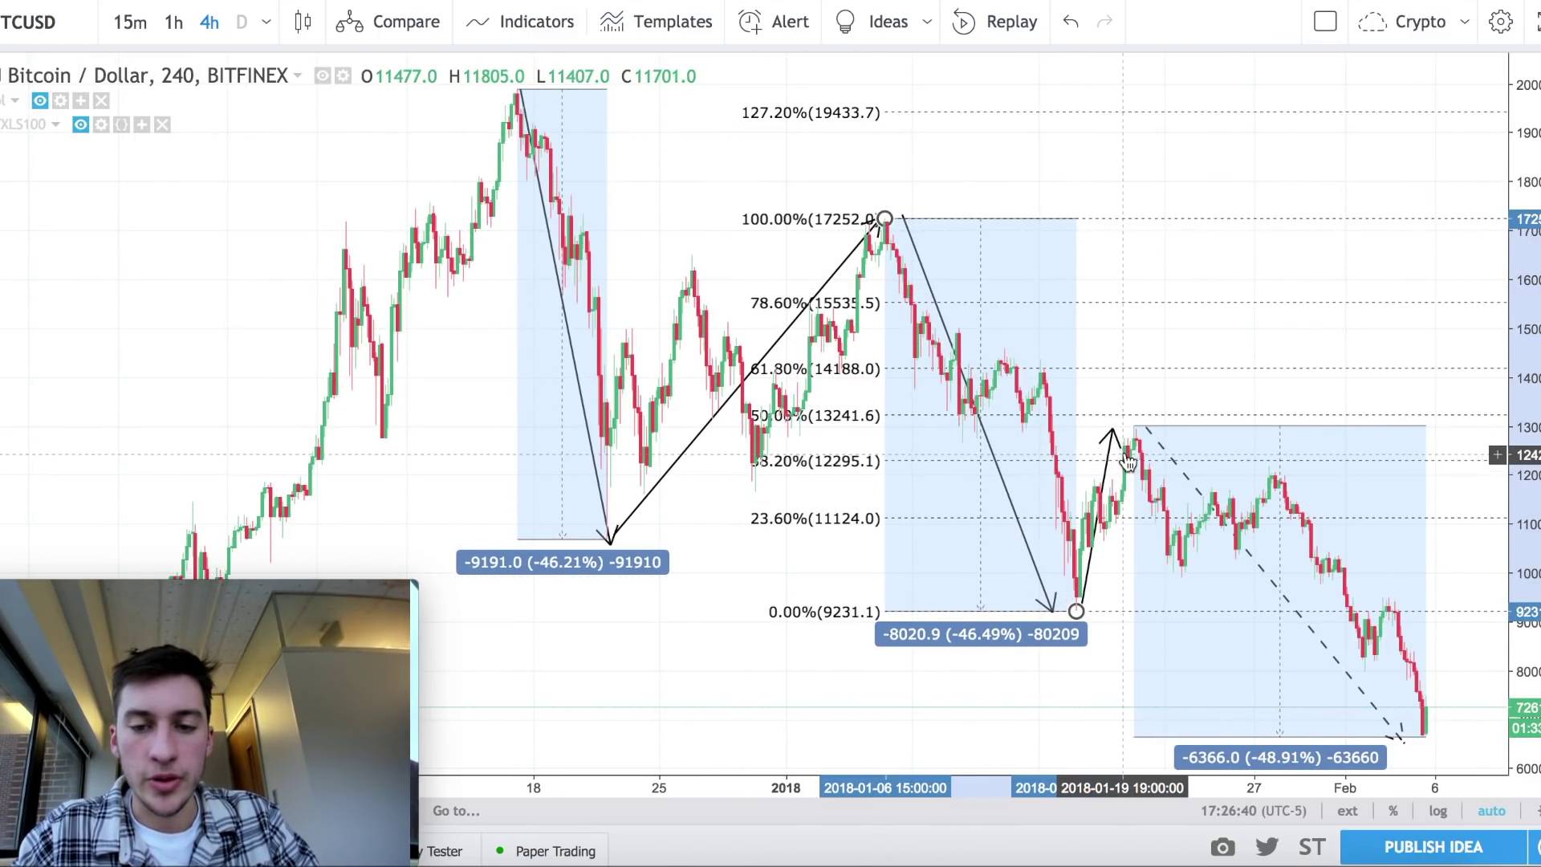
click(1113, 430)
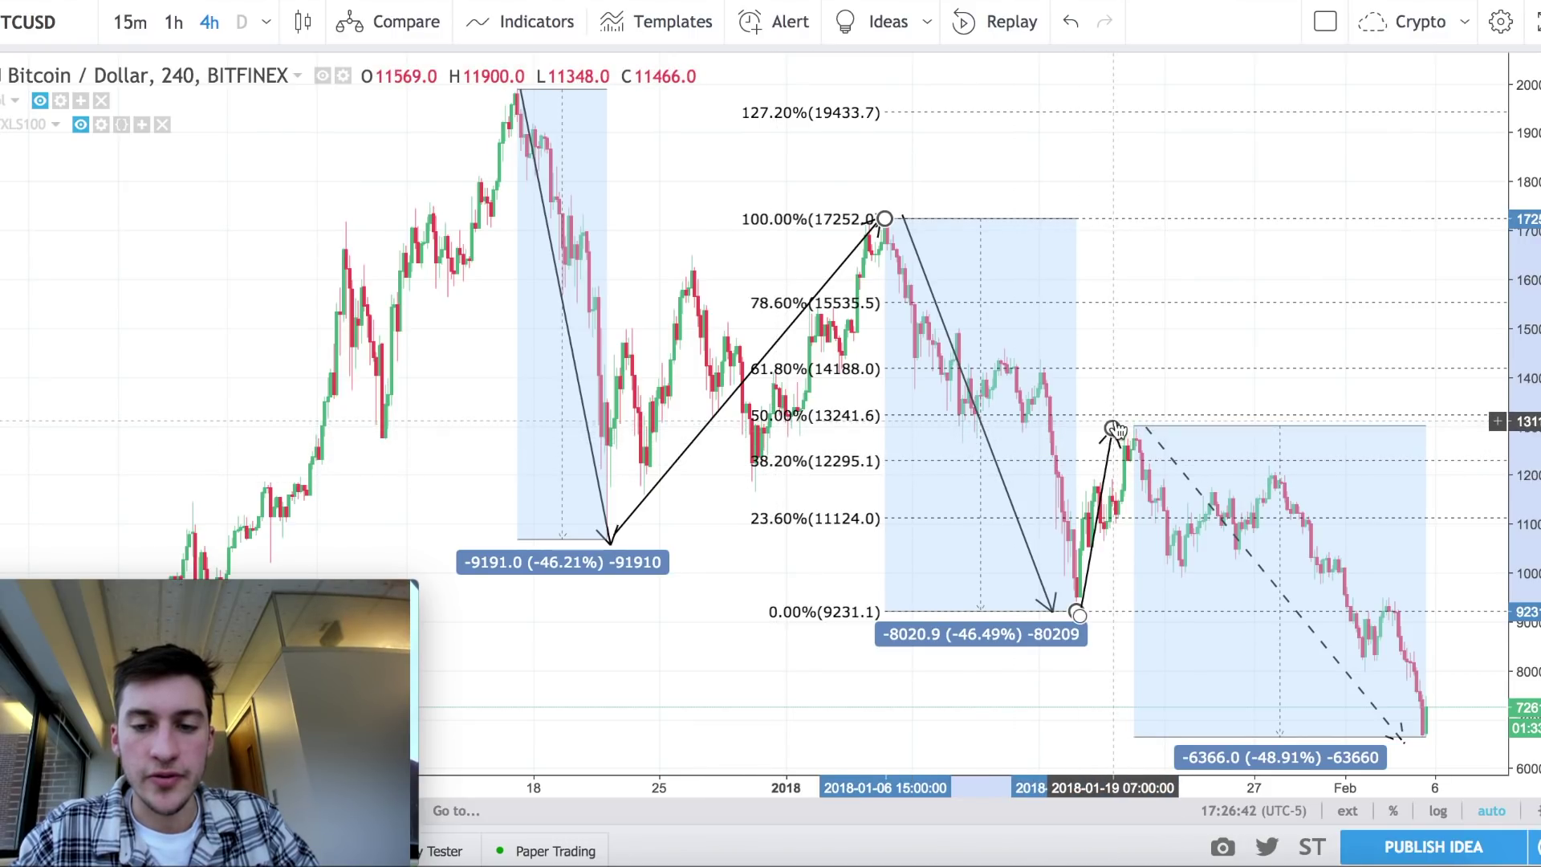
key(ctrl+z)
scroll(1122, 421, down, 5)
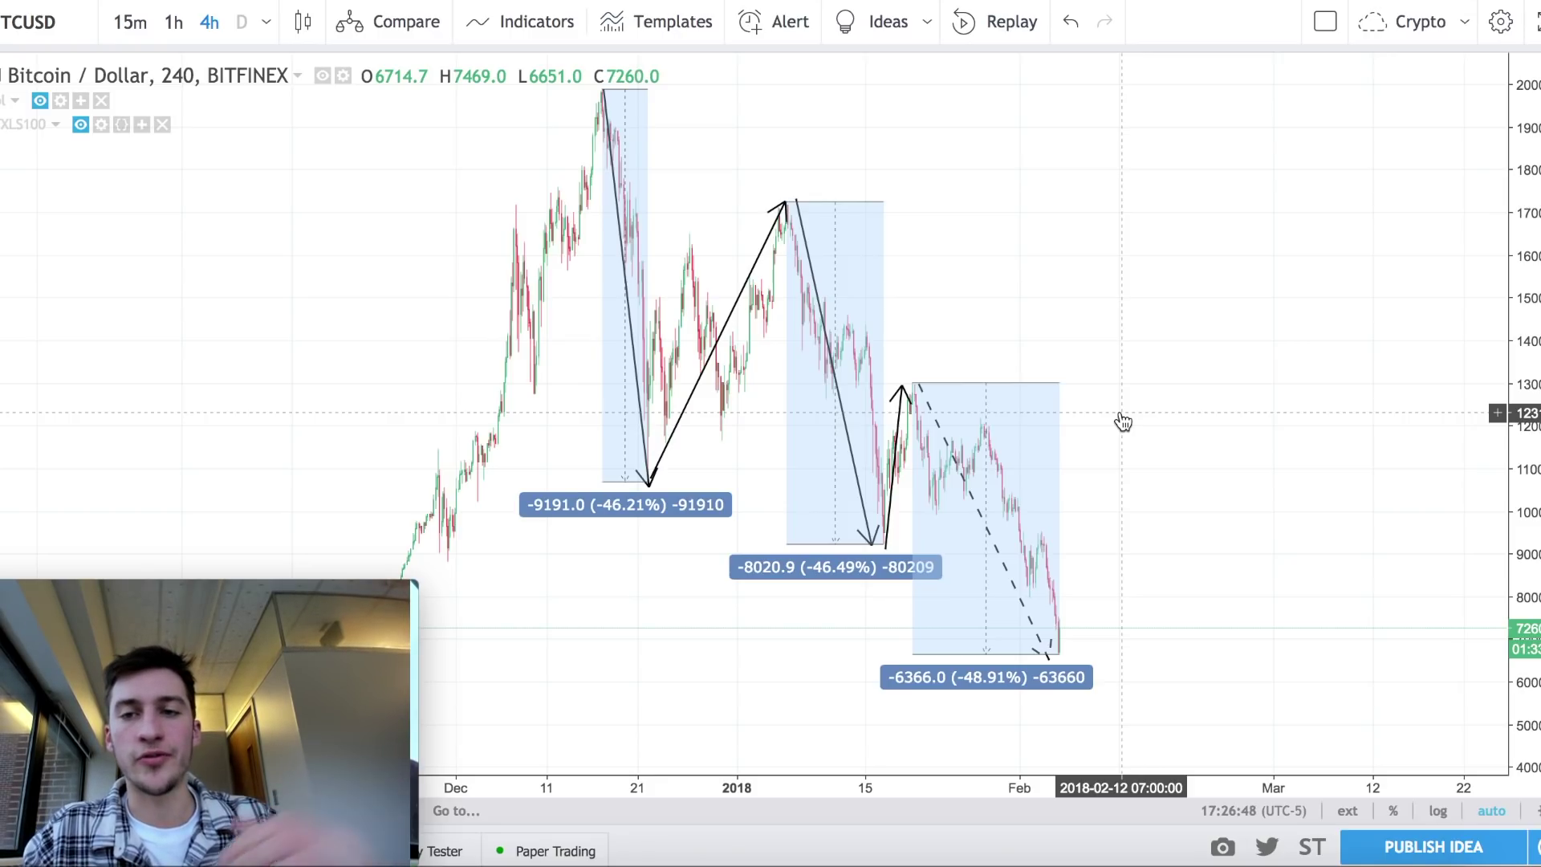
scroll(1123, 422, down, 2)
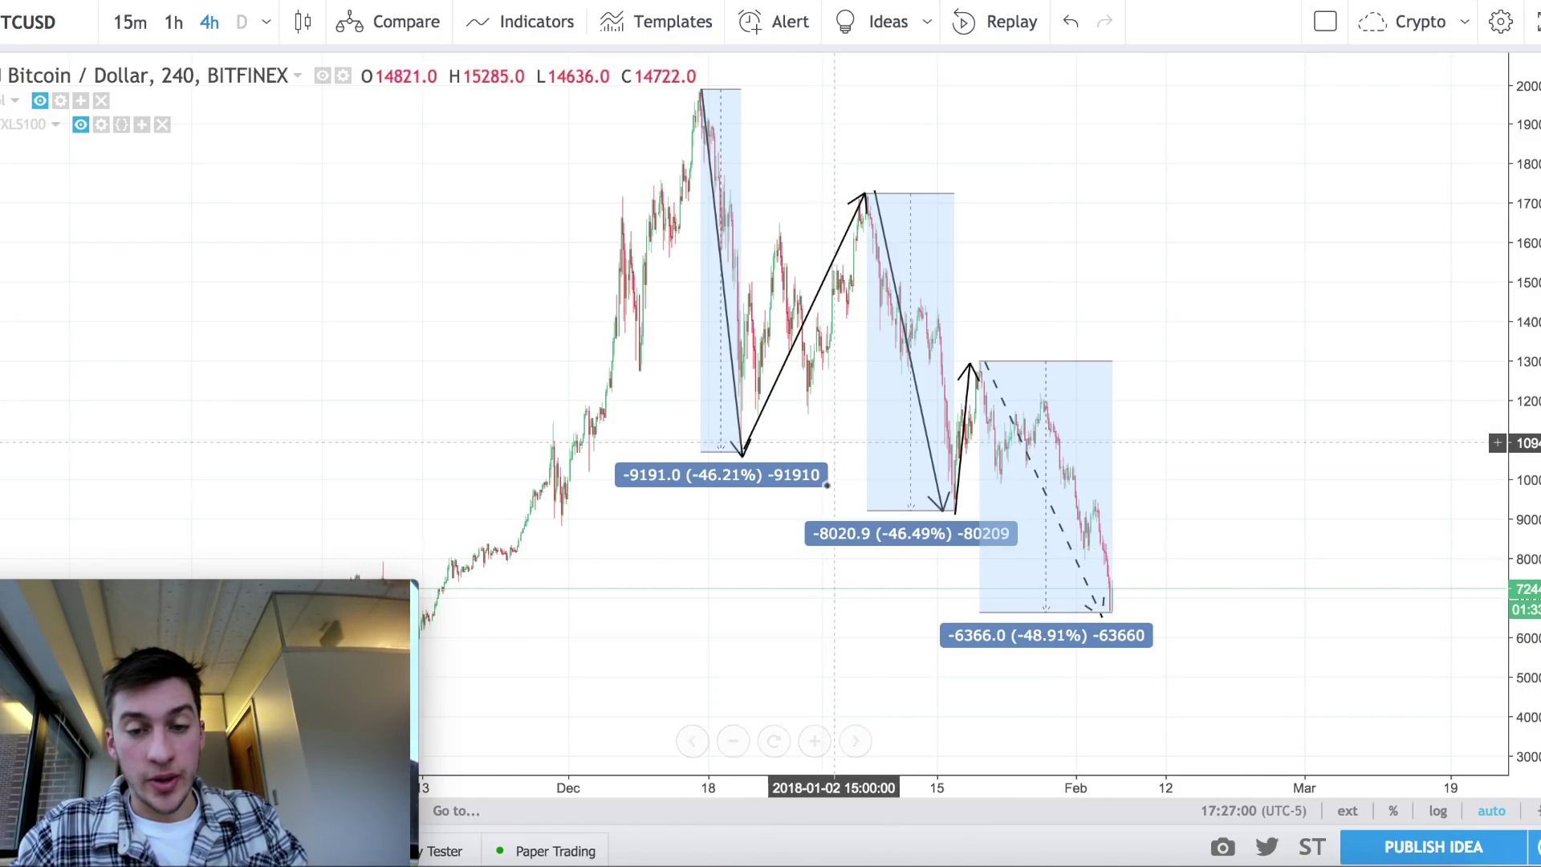
Switch to the unmarked BTCUSD chart and draw a Fibonacci retracement from the December 22 low at 10700.0 to the January 6 high at 17252.0.
key(ctrl+Tab)
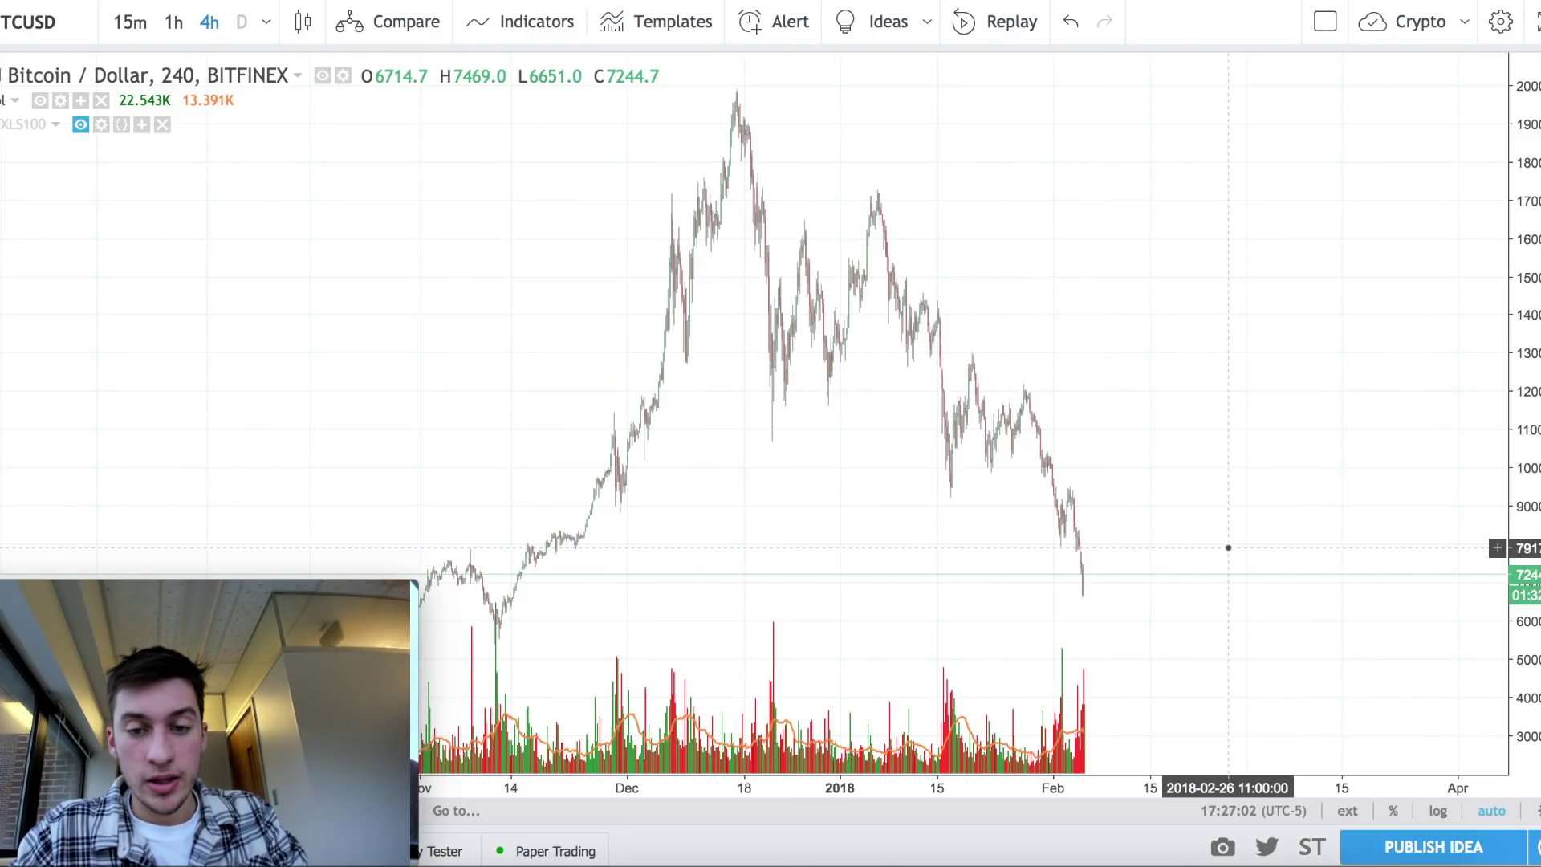
scroll(1228, 548, down, 3)
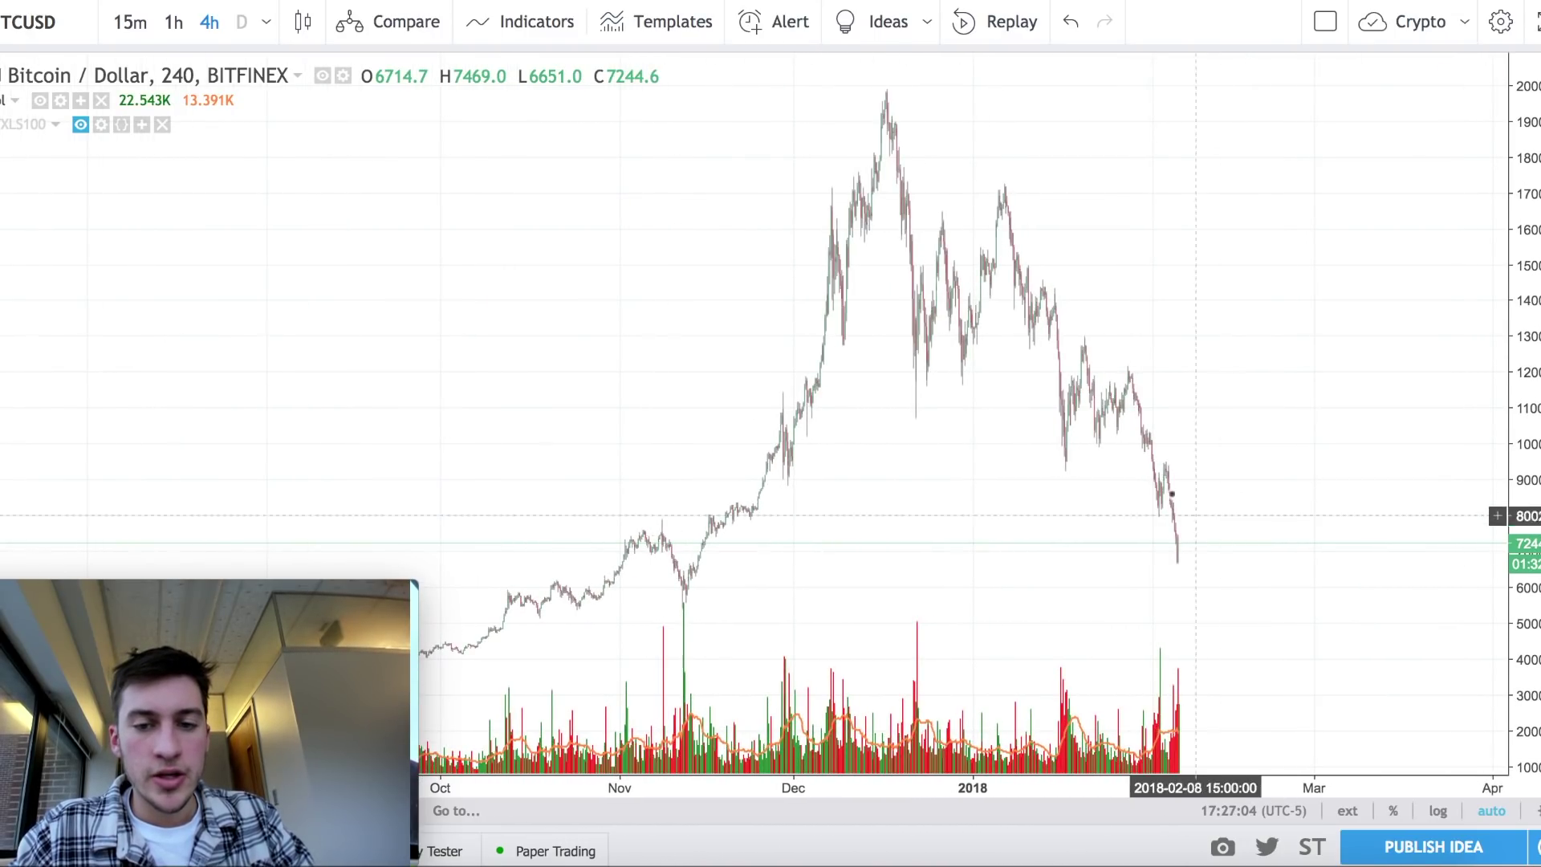
scroll(1183, 502, up, 3)
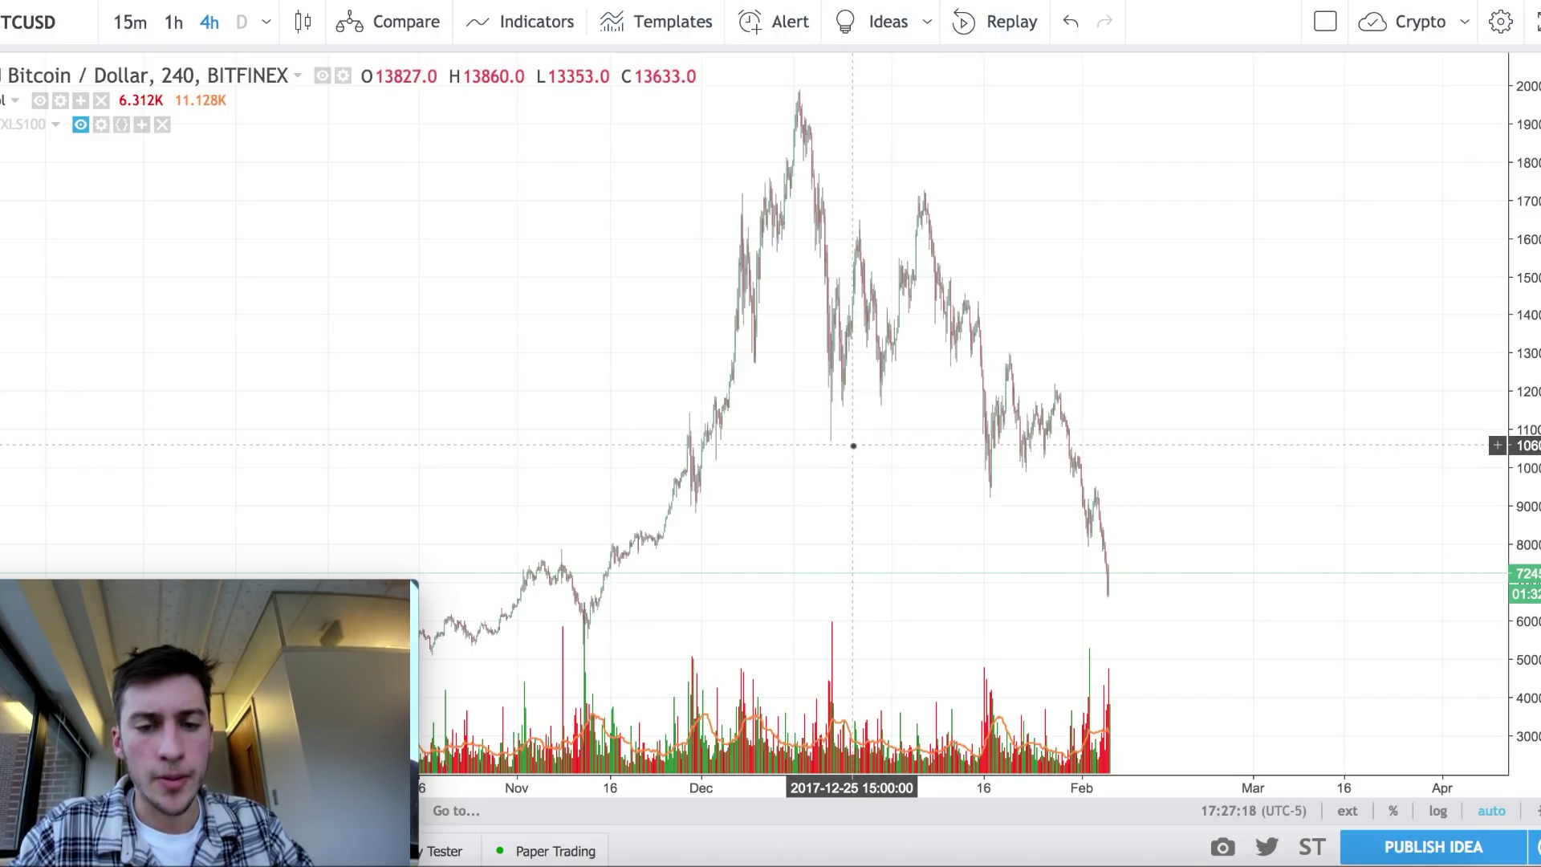
key(alt+f)
click(831, 441)
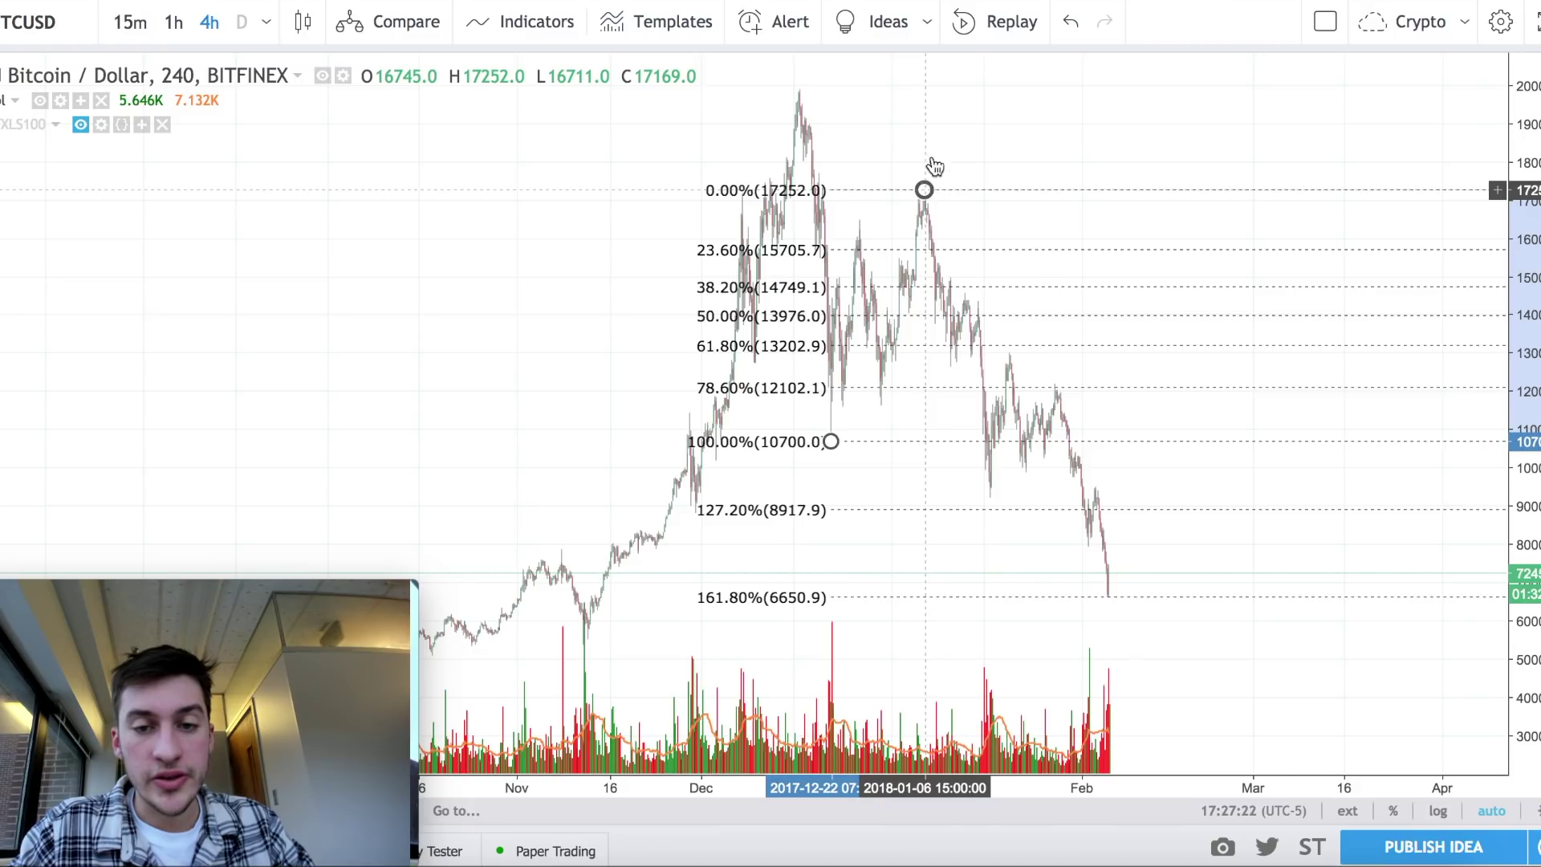
click(924, 190)
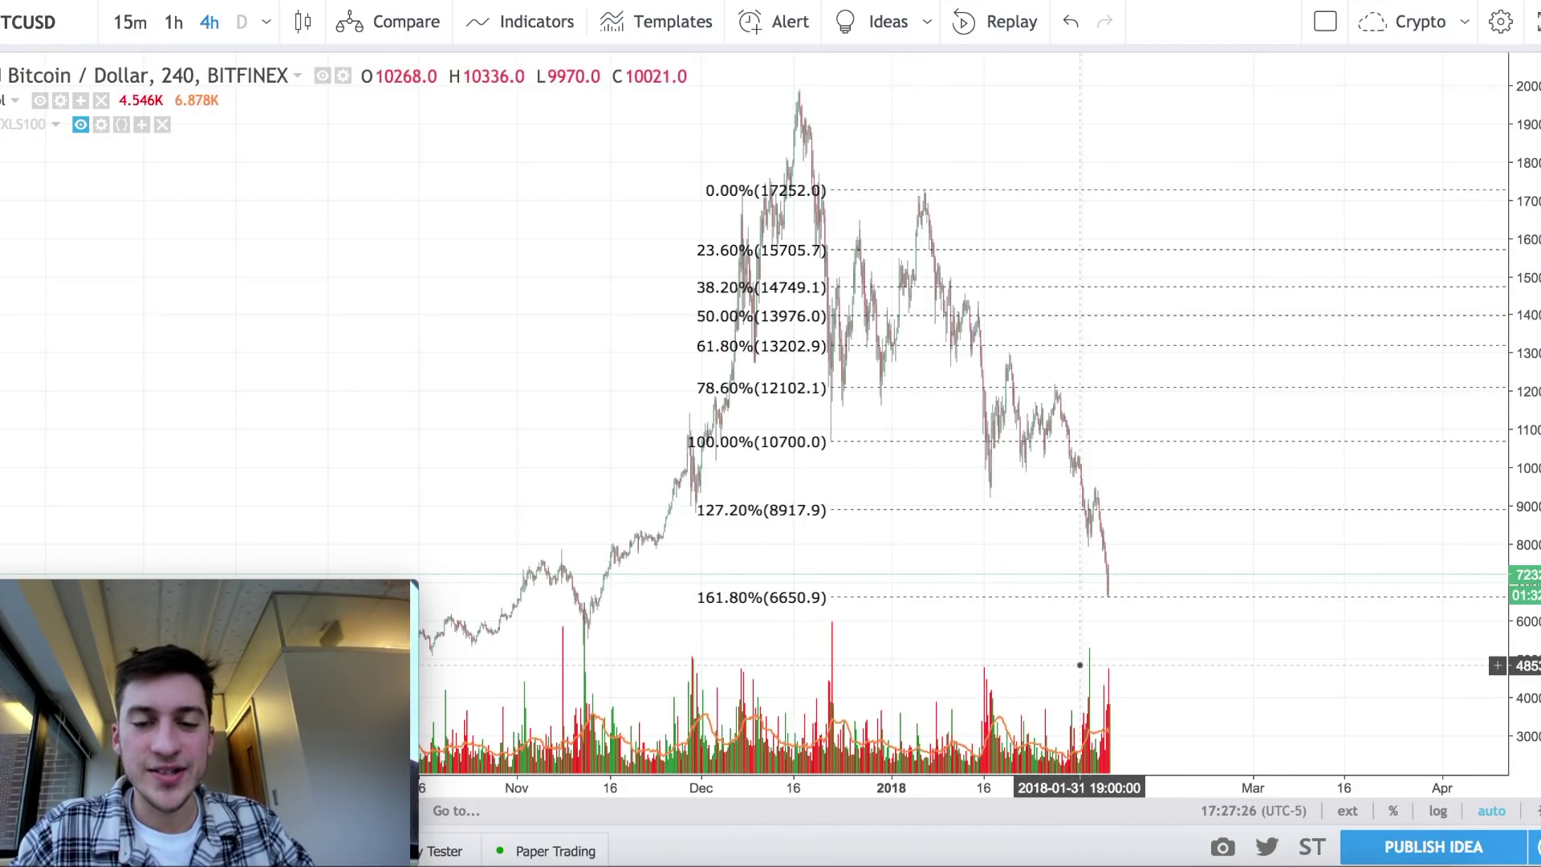
Compare the January and February lows with the 127.20% and 161.80% Fibonacci levels, and delete the retracement.
scroll(1110, 584, up, 10)
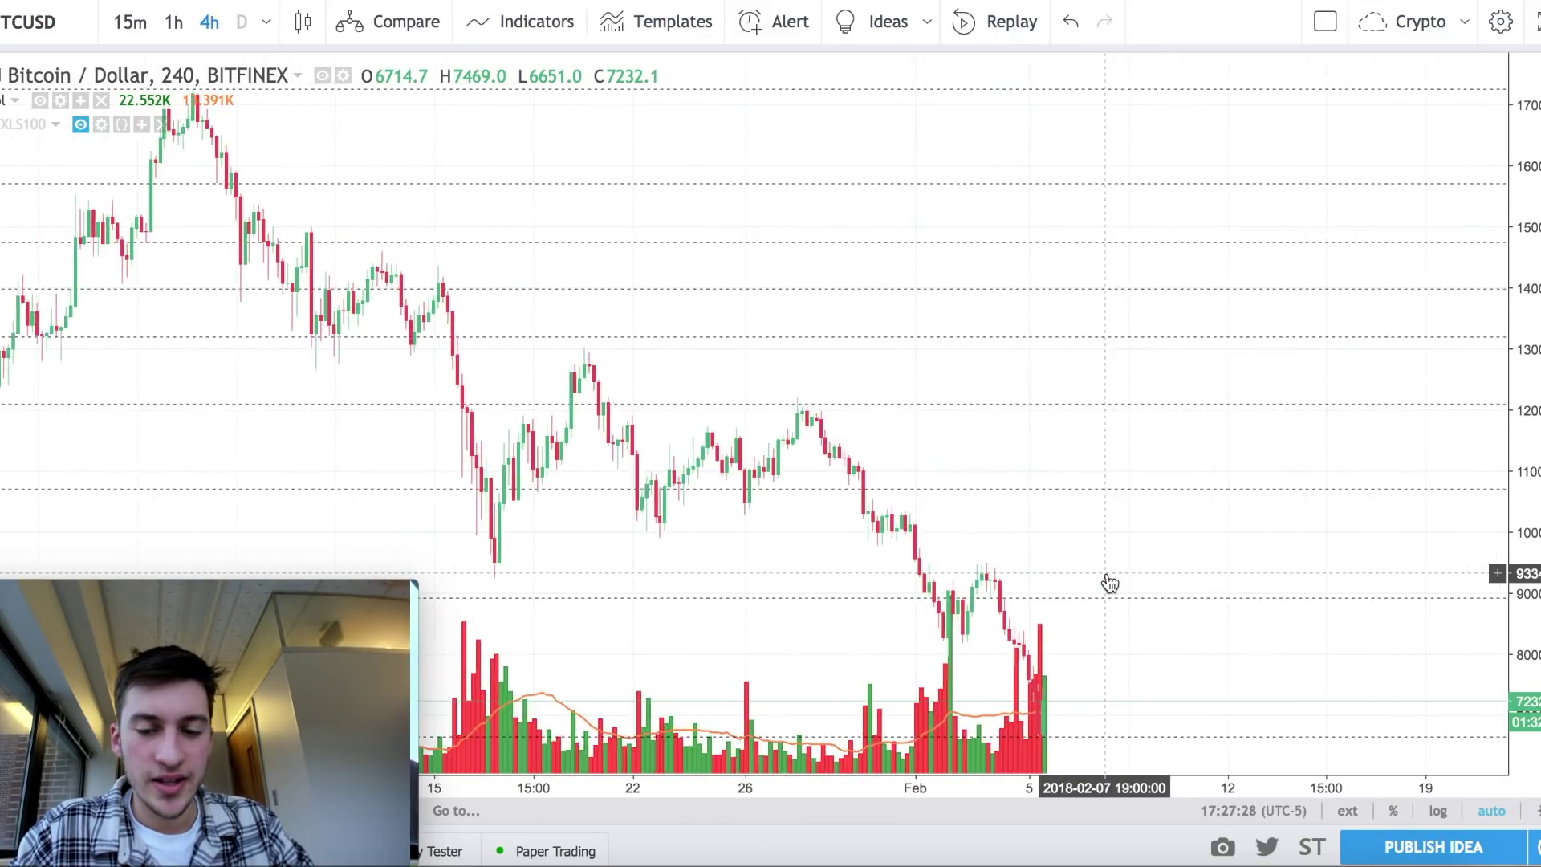
scroll(1110, 584, up, 5)
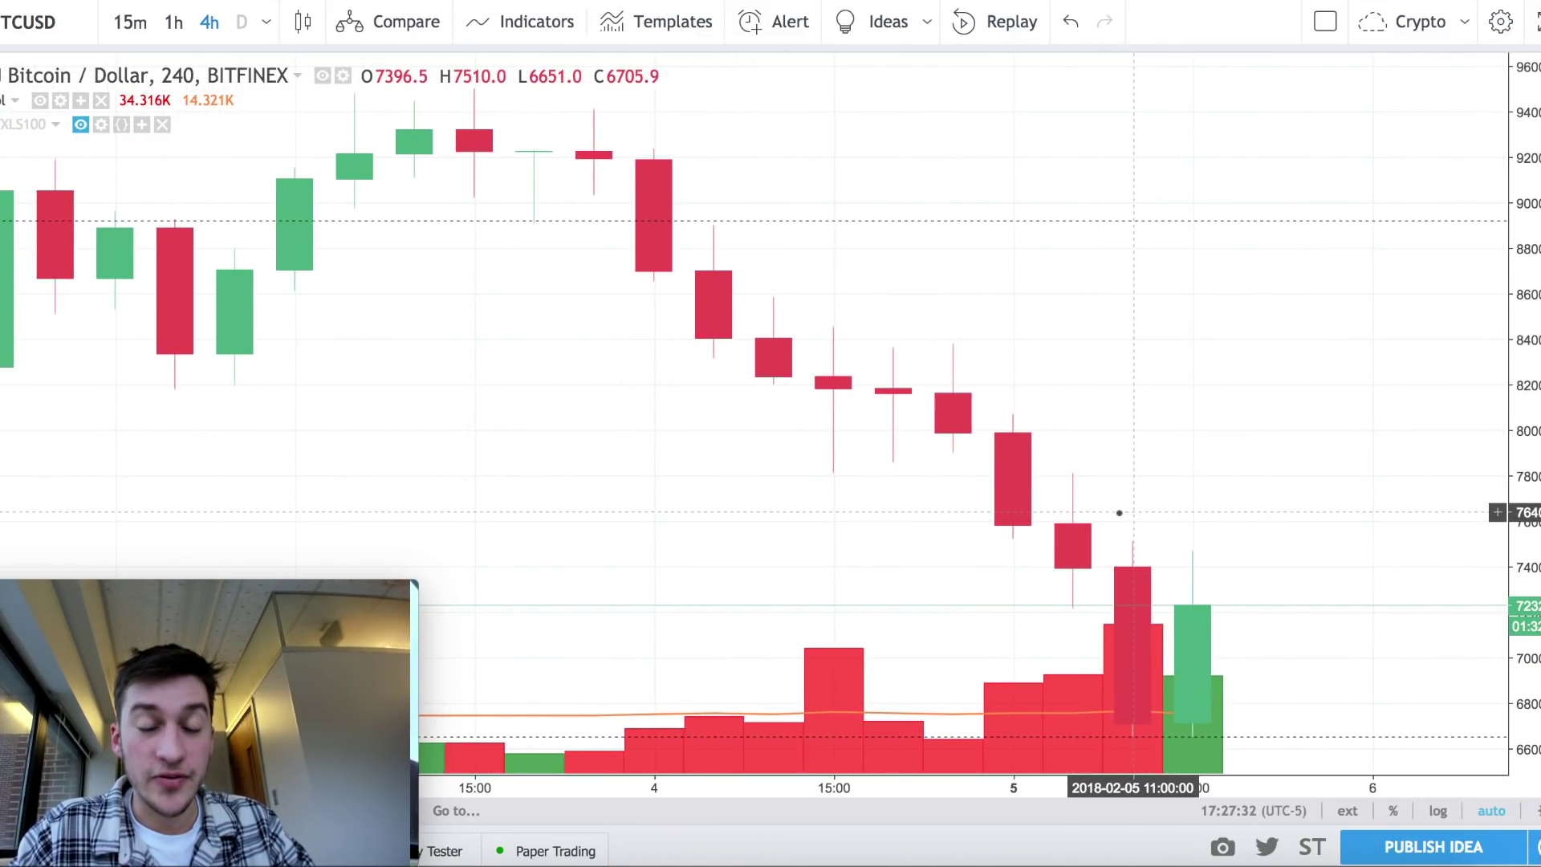
scroll(1201, 503, down, 10)
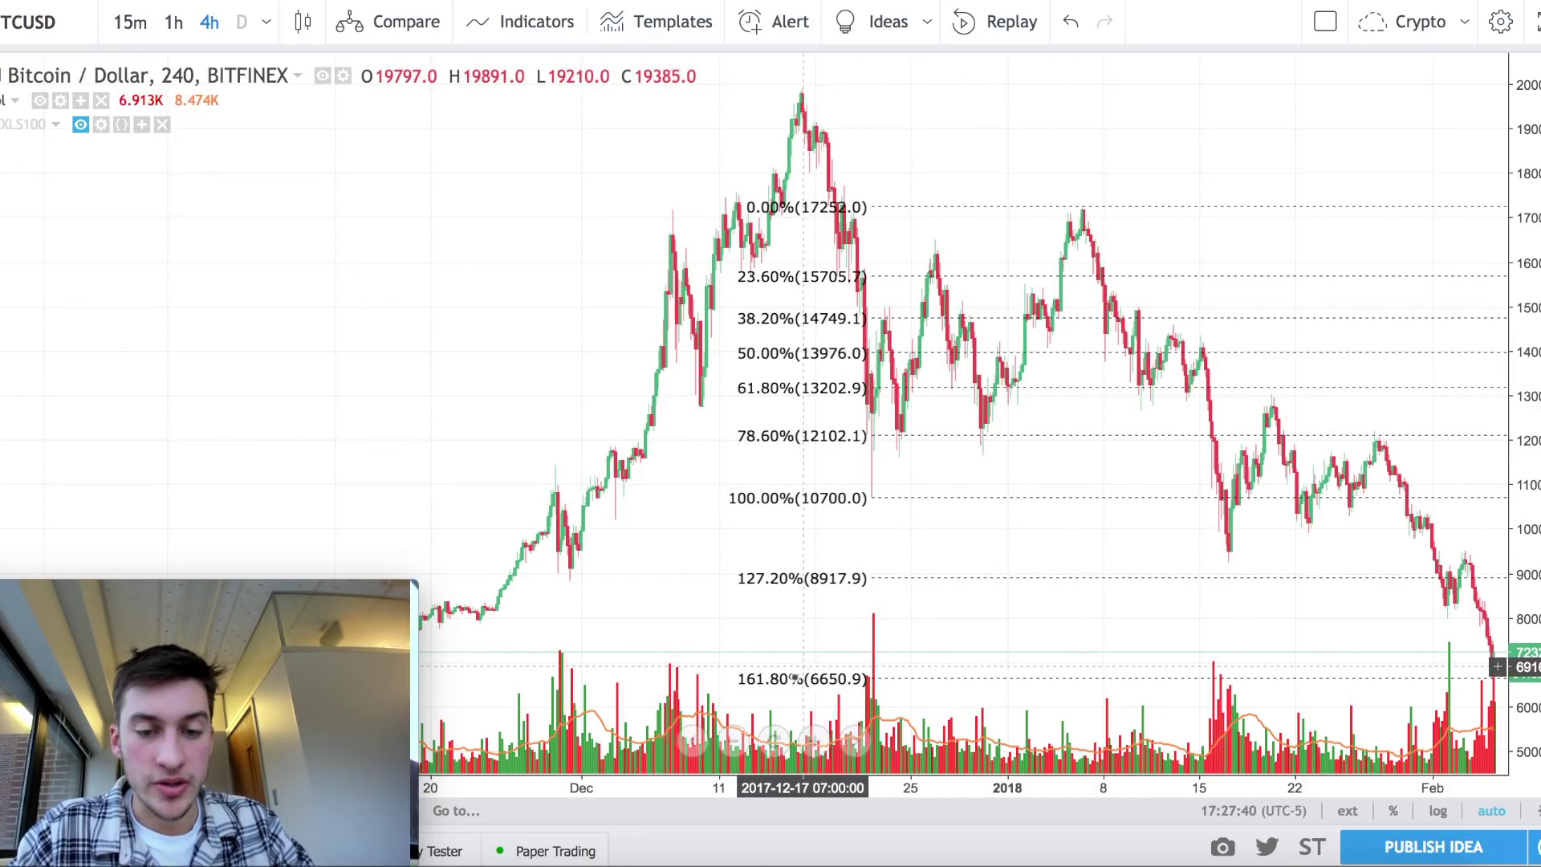
scroll(814, 656, down, 3)
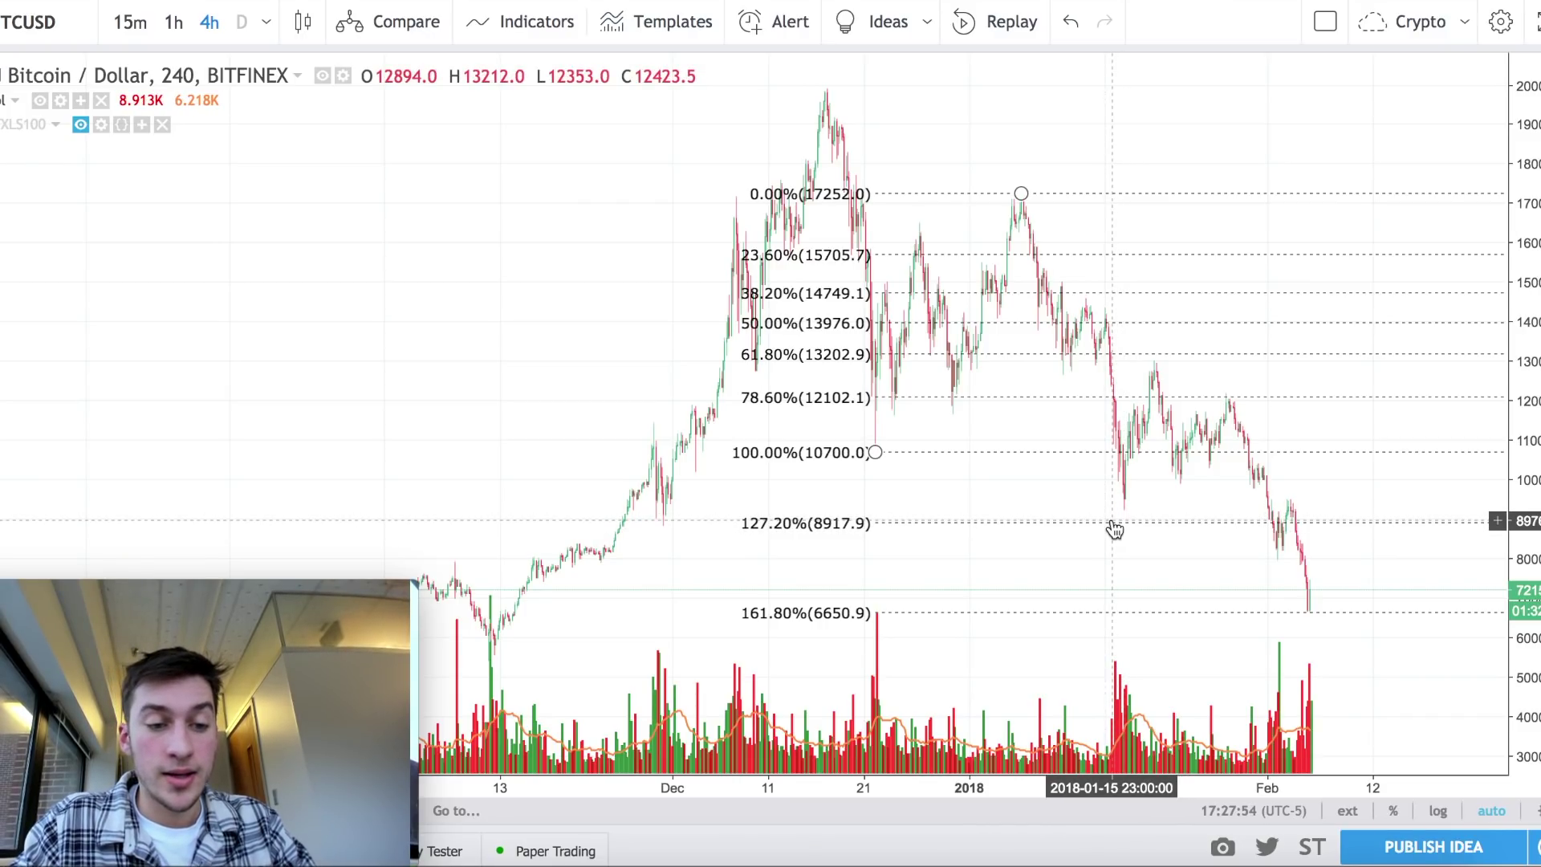
scroll(1115, 528, down, 4)
click(1085, 514)
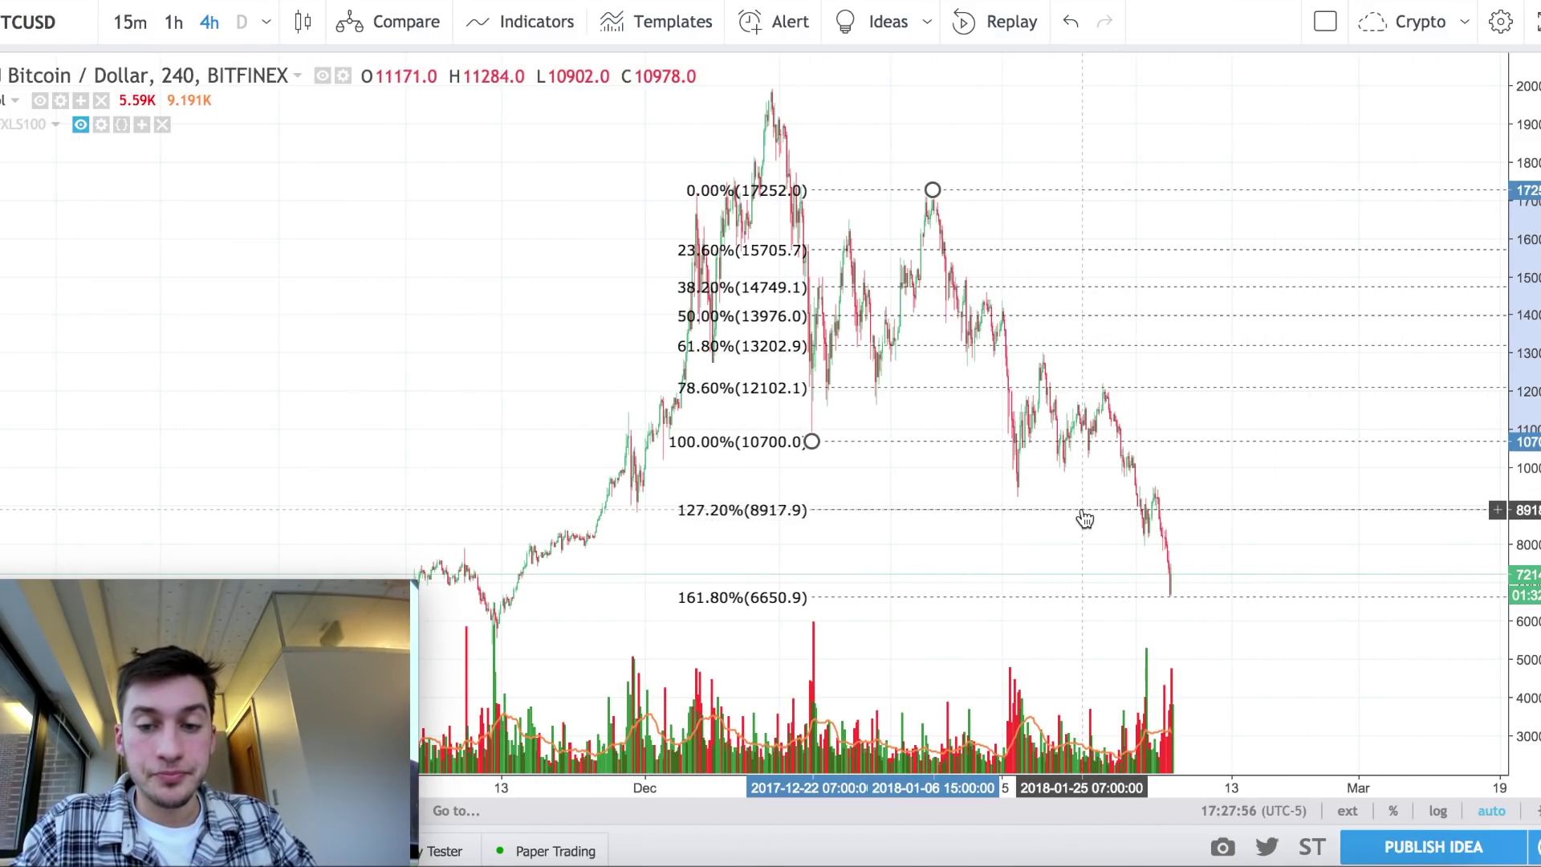
key(Delete)
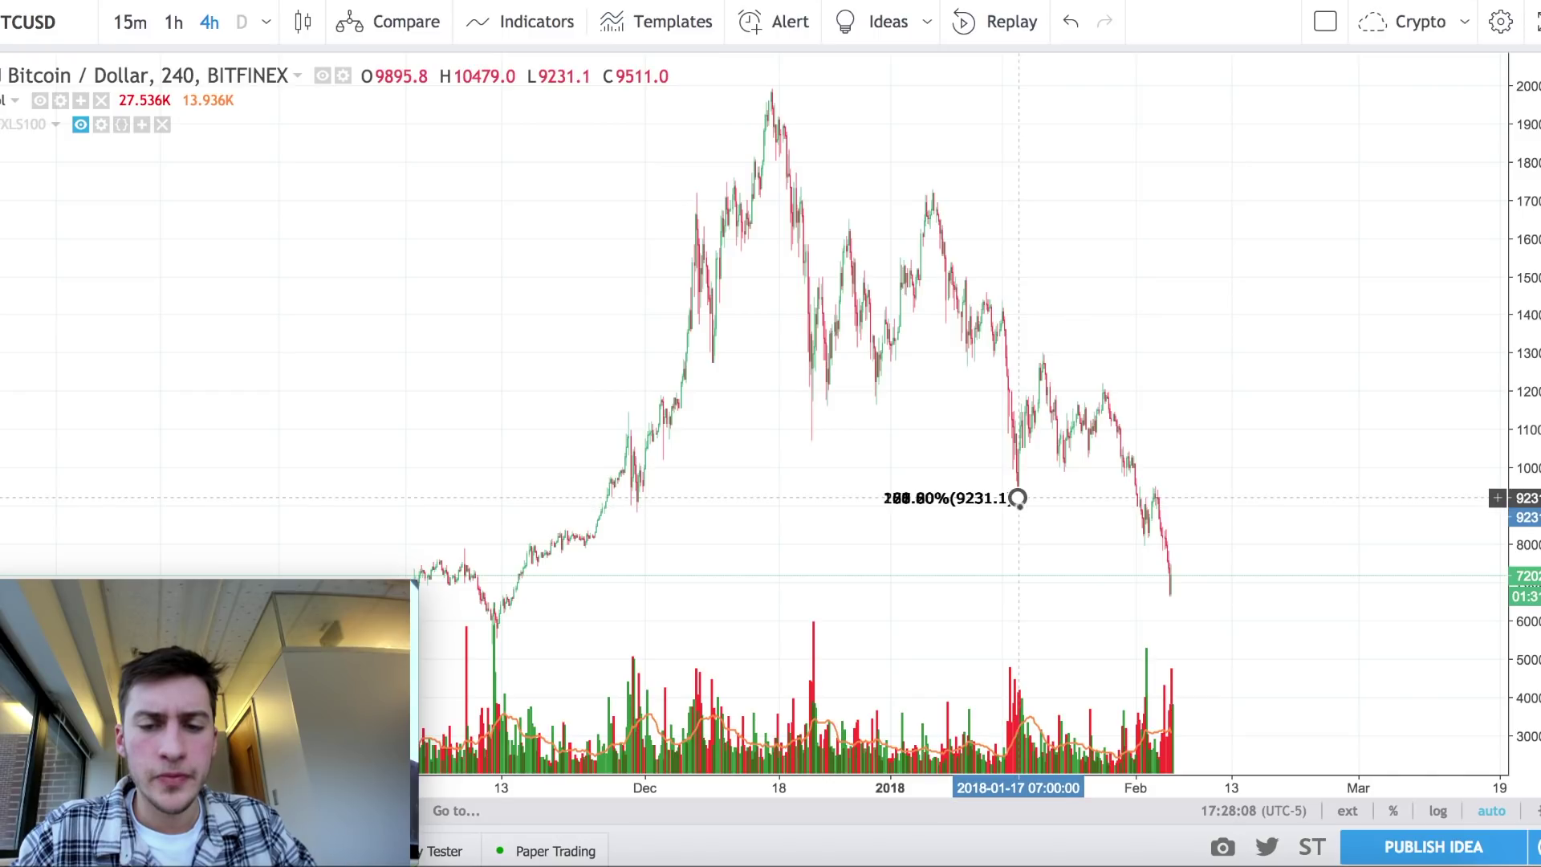
Draw a Fibonacci retracement from the January 17 low at 9231.1 to the January 20 high at 13017.0, and remove it after checking the 161.80% extension.
scroll(1042, 503, up, 5)
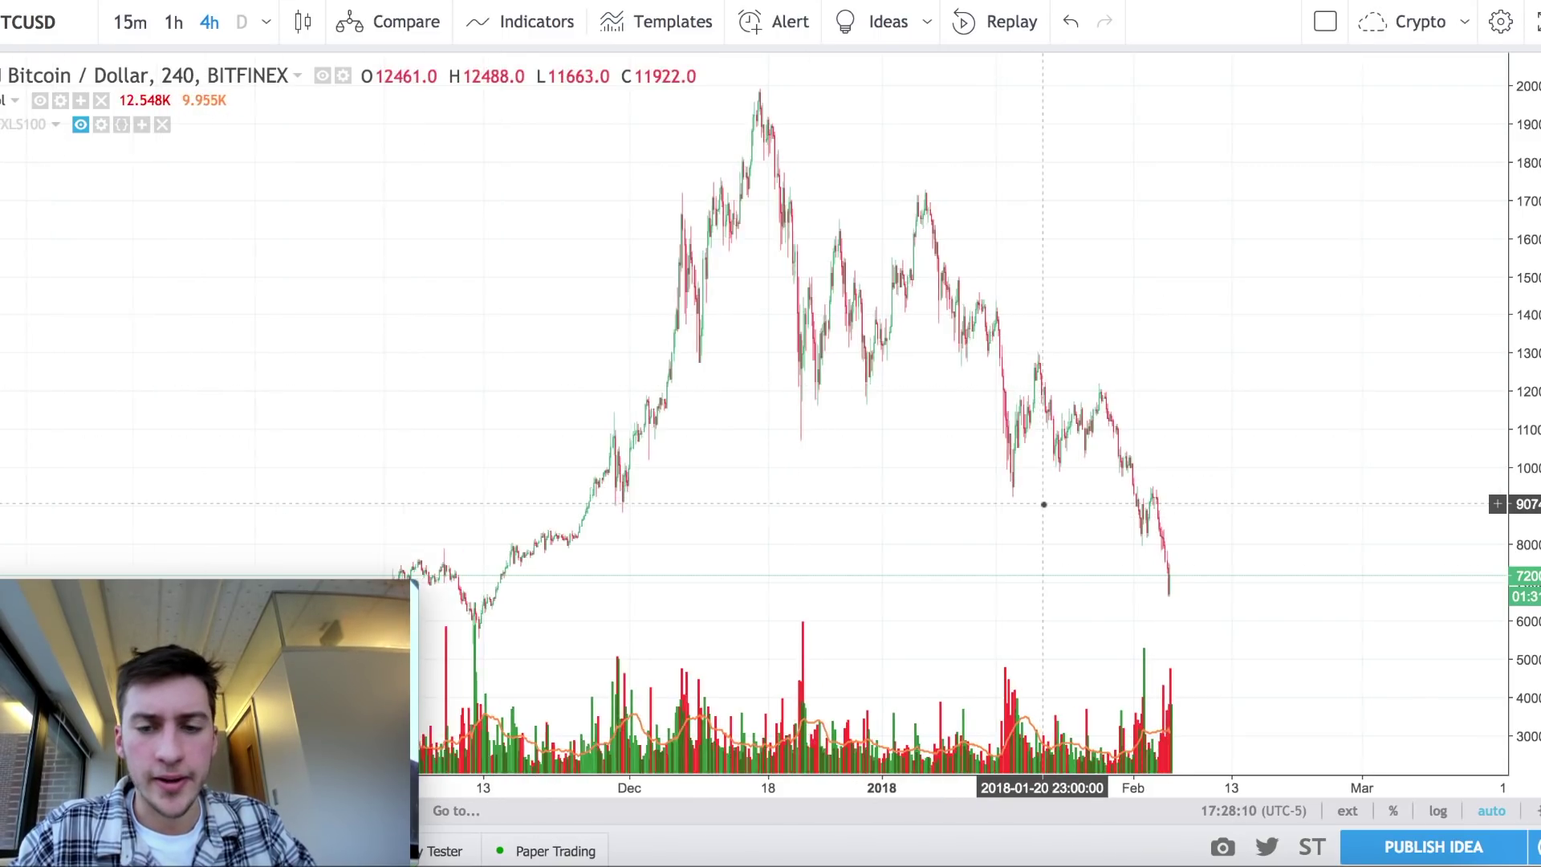
click(929, 621)
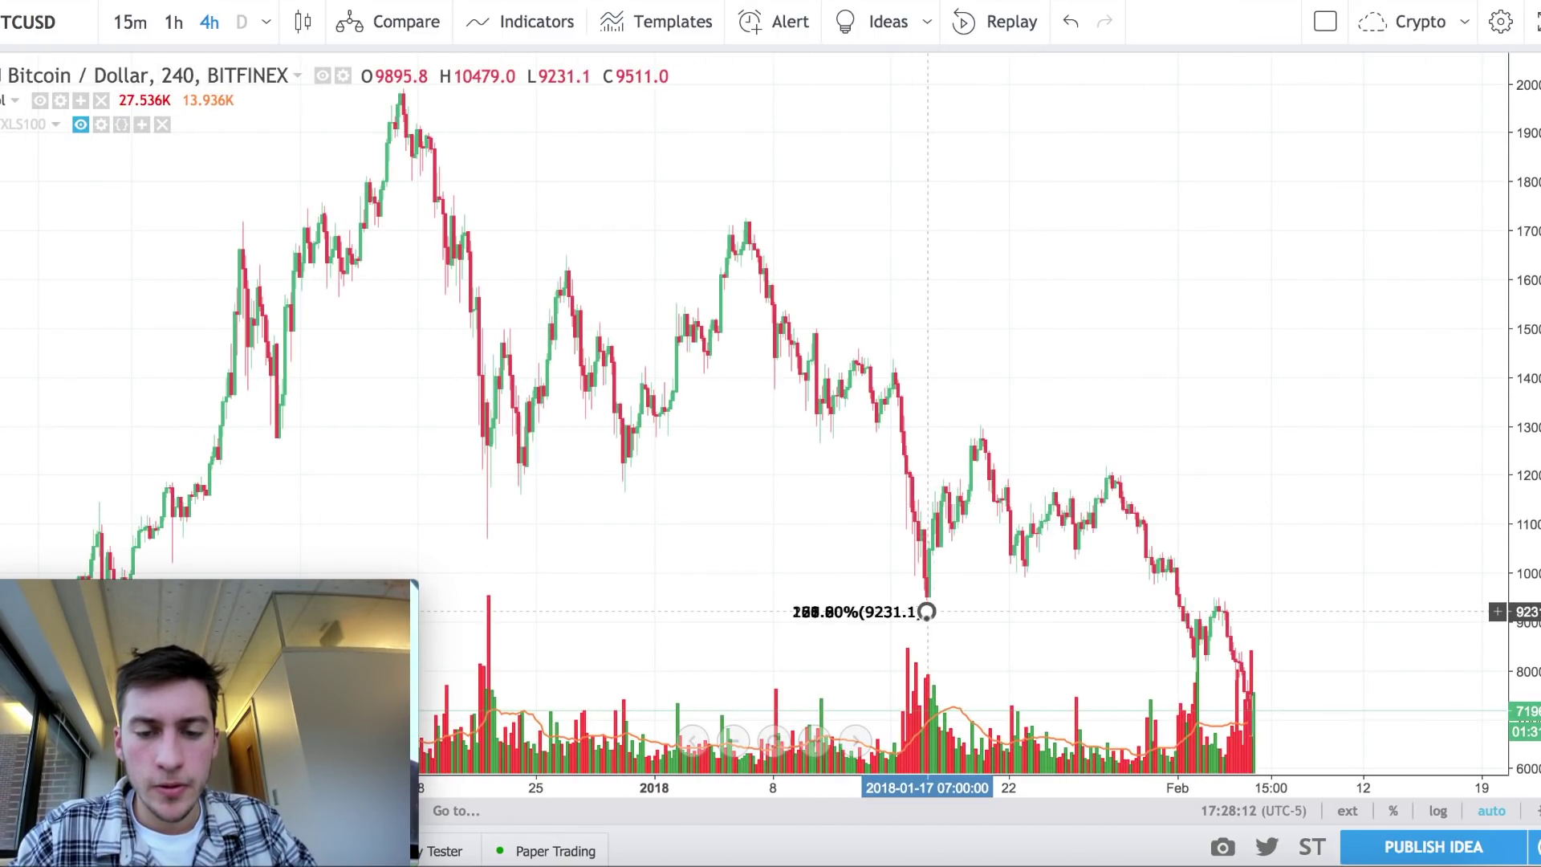
click(980, 424)
scroll(981, 383, down, 2)
scroll(981, 384, down, 2)
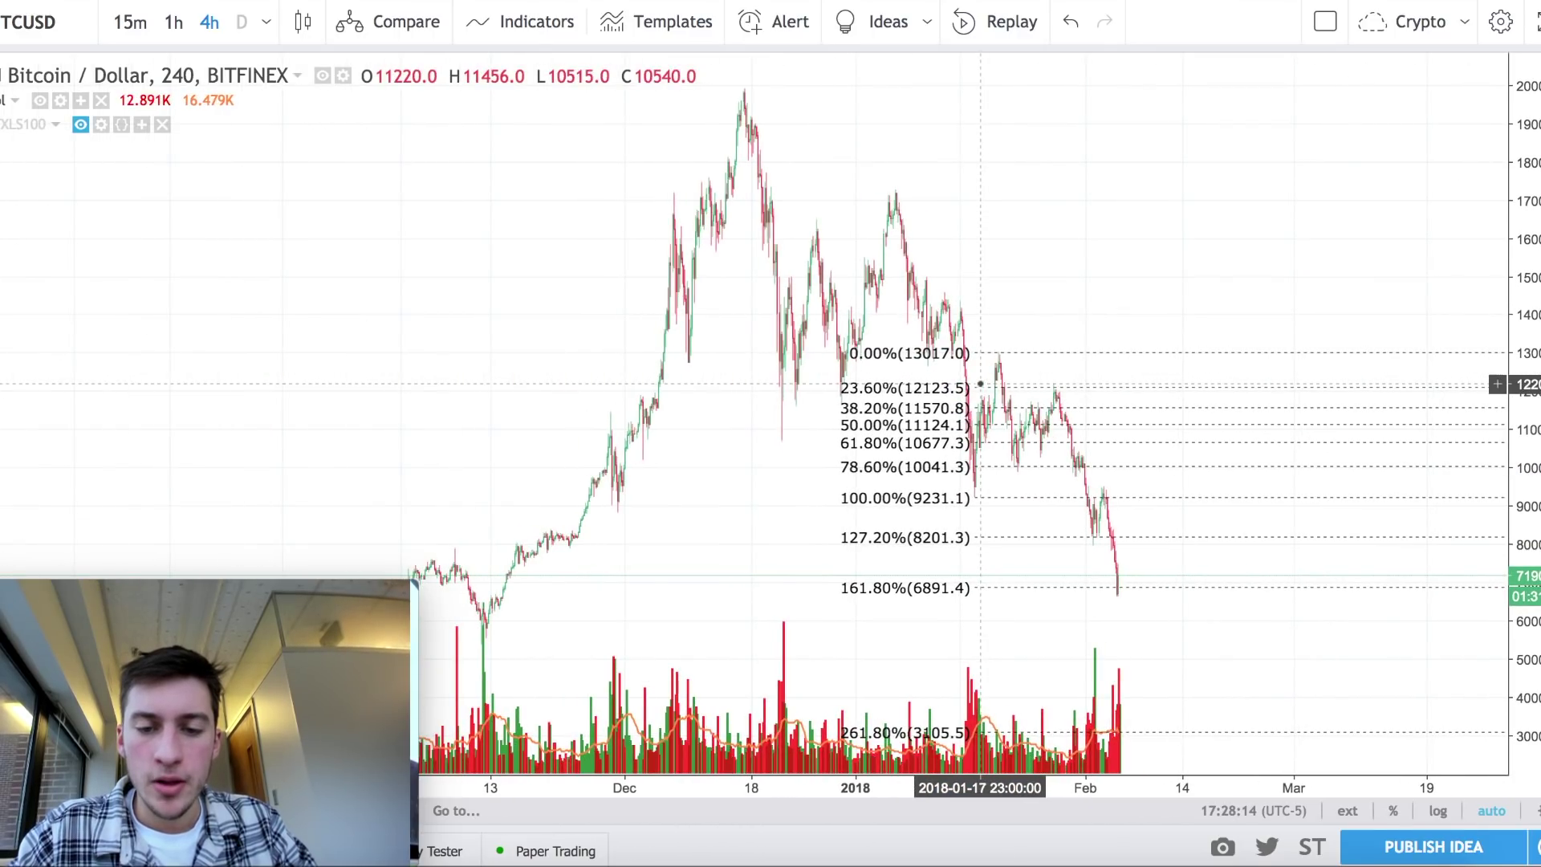
scroll(1105, 594, down, 2)
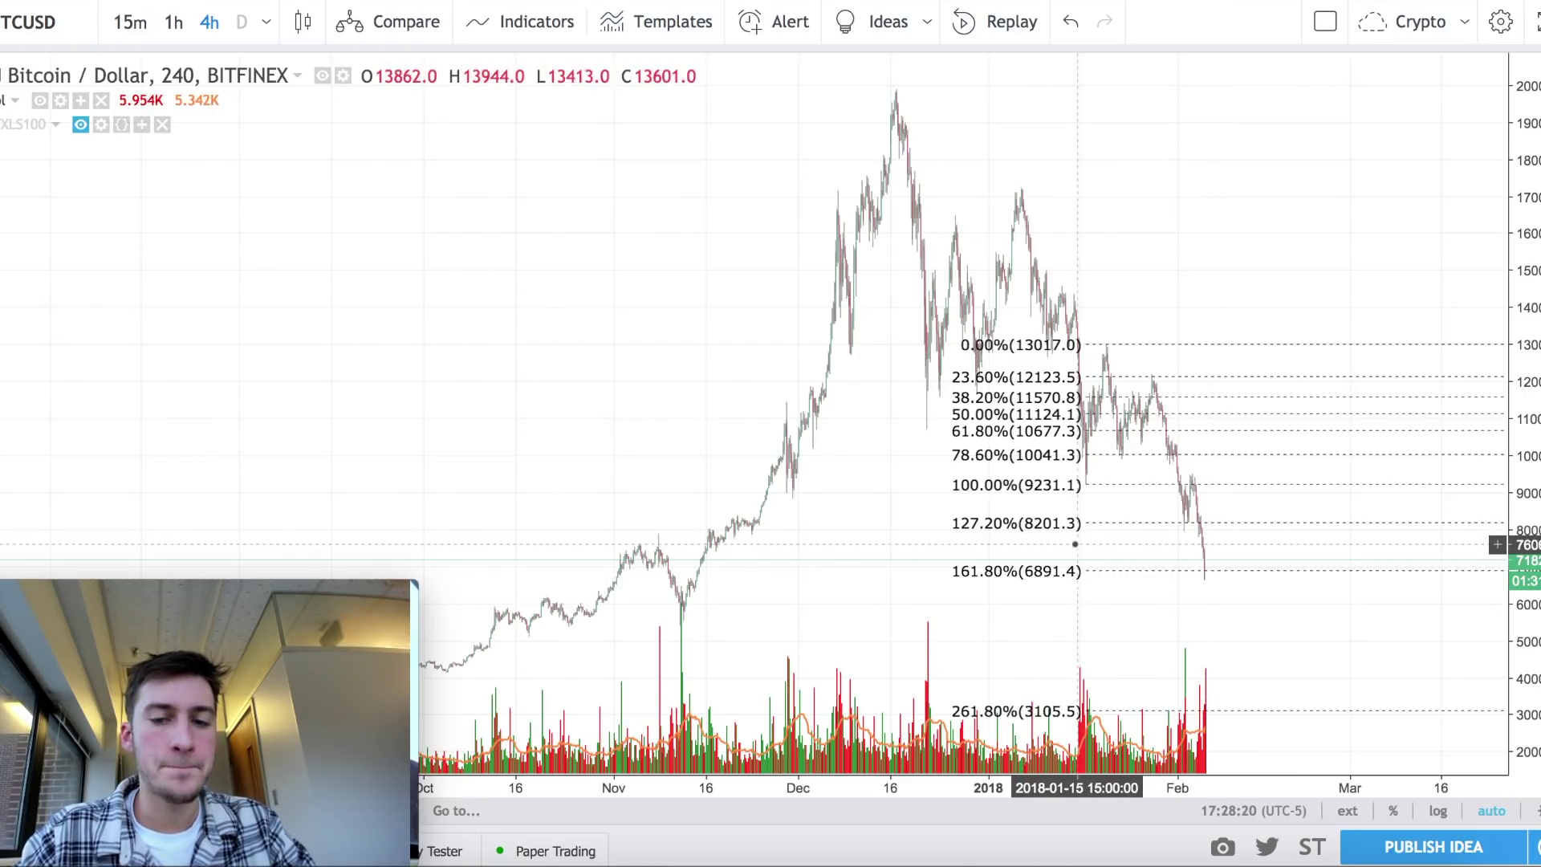
scroll(1068, 534, up, 2)
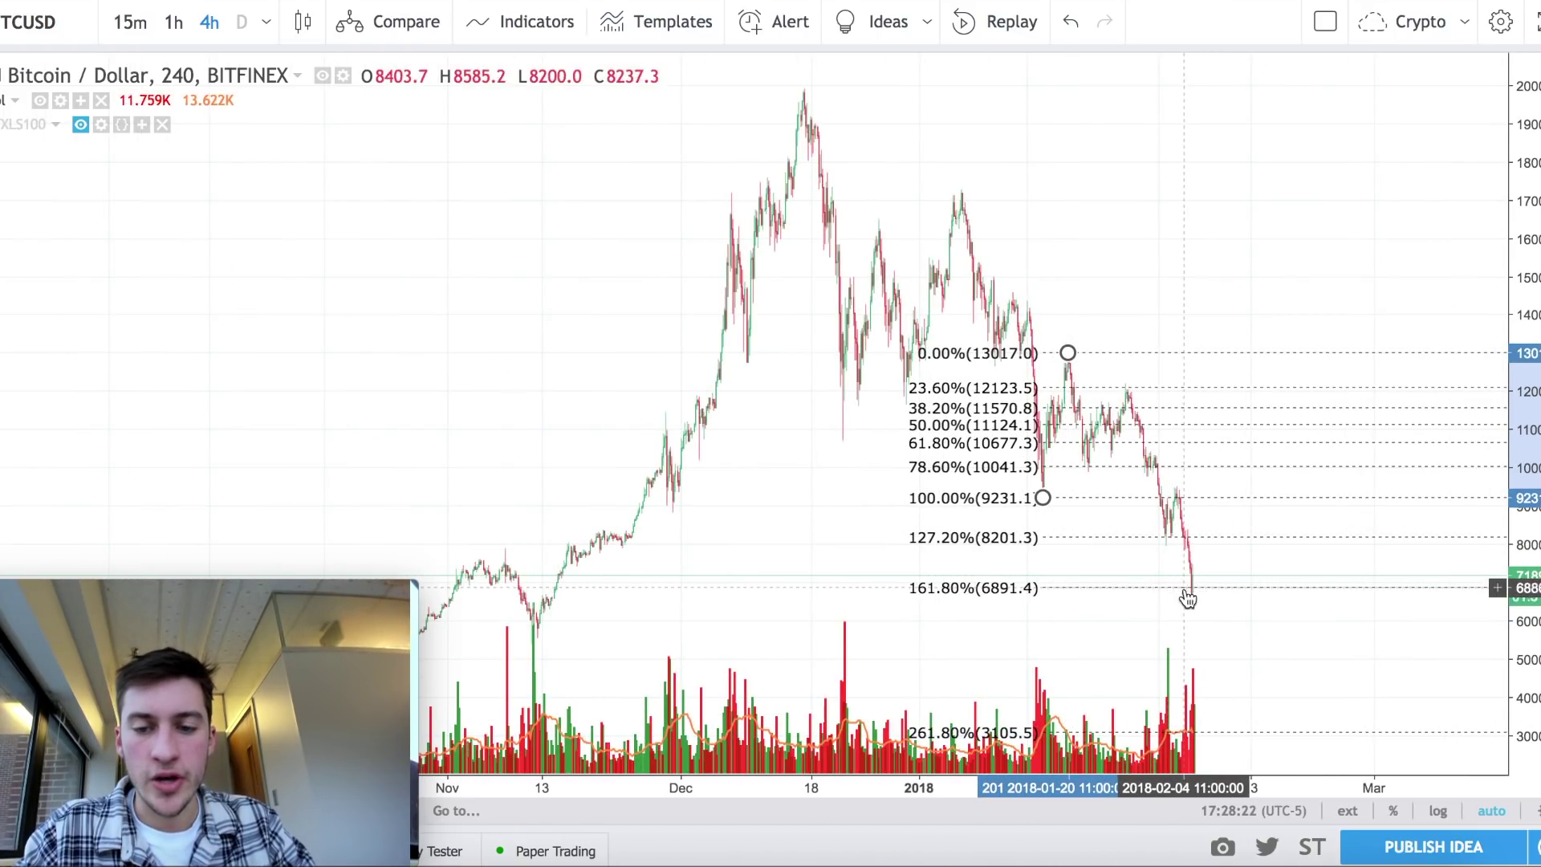
scroll(1128, 605, up, 3)
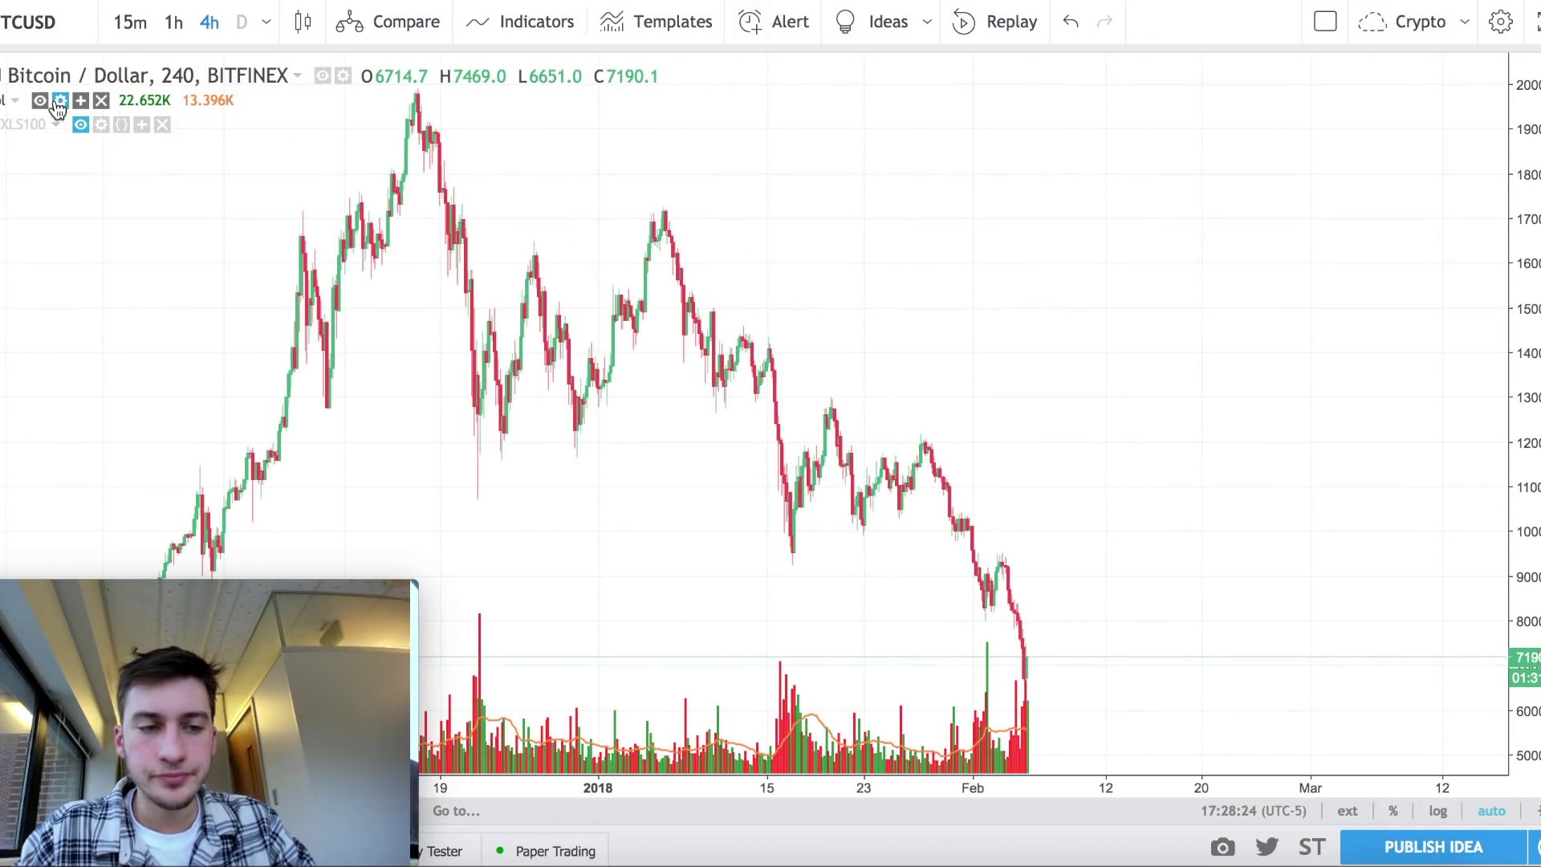
Draw a Fibonacci retracement from the early-February low at 7960.0 to the rebound high at 9448.9, and delete it after checking the extension levels.
scroll(1135, 441, down, 2)
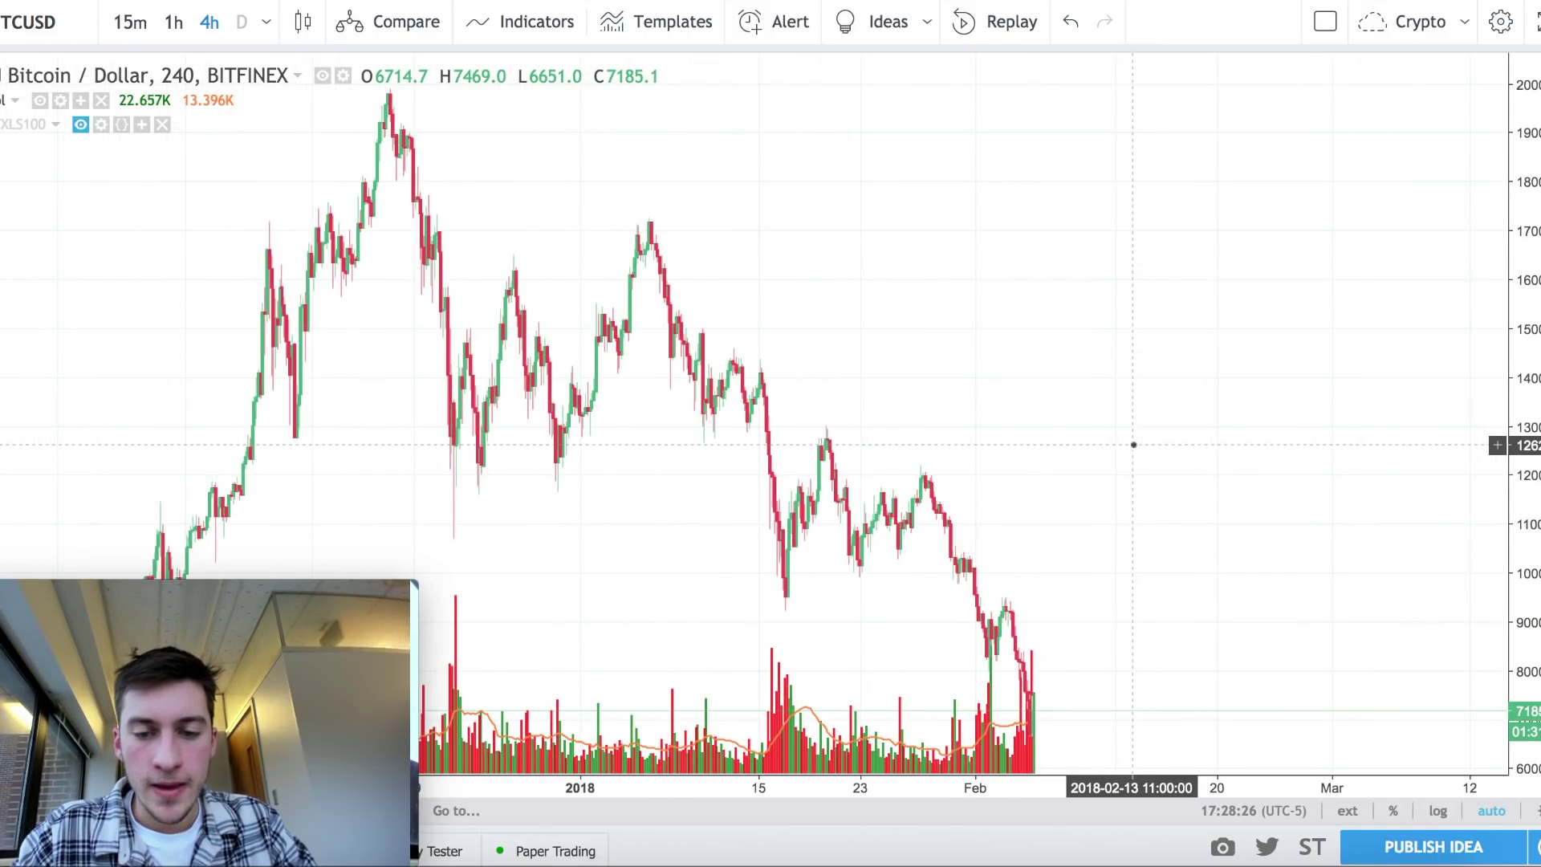
click(1003, 622)
click(1017, 556)
scroll(1094, 584, down, 3)
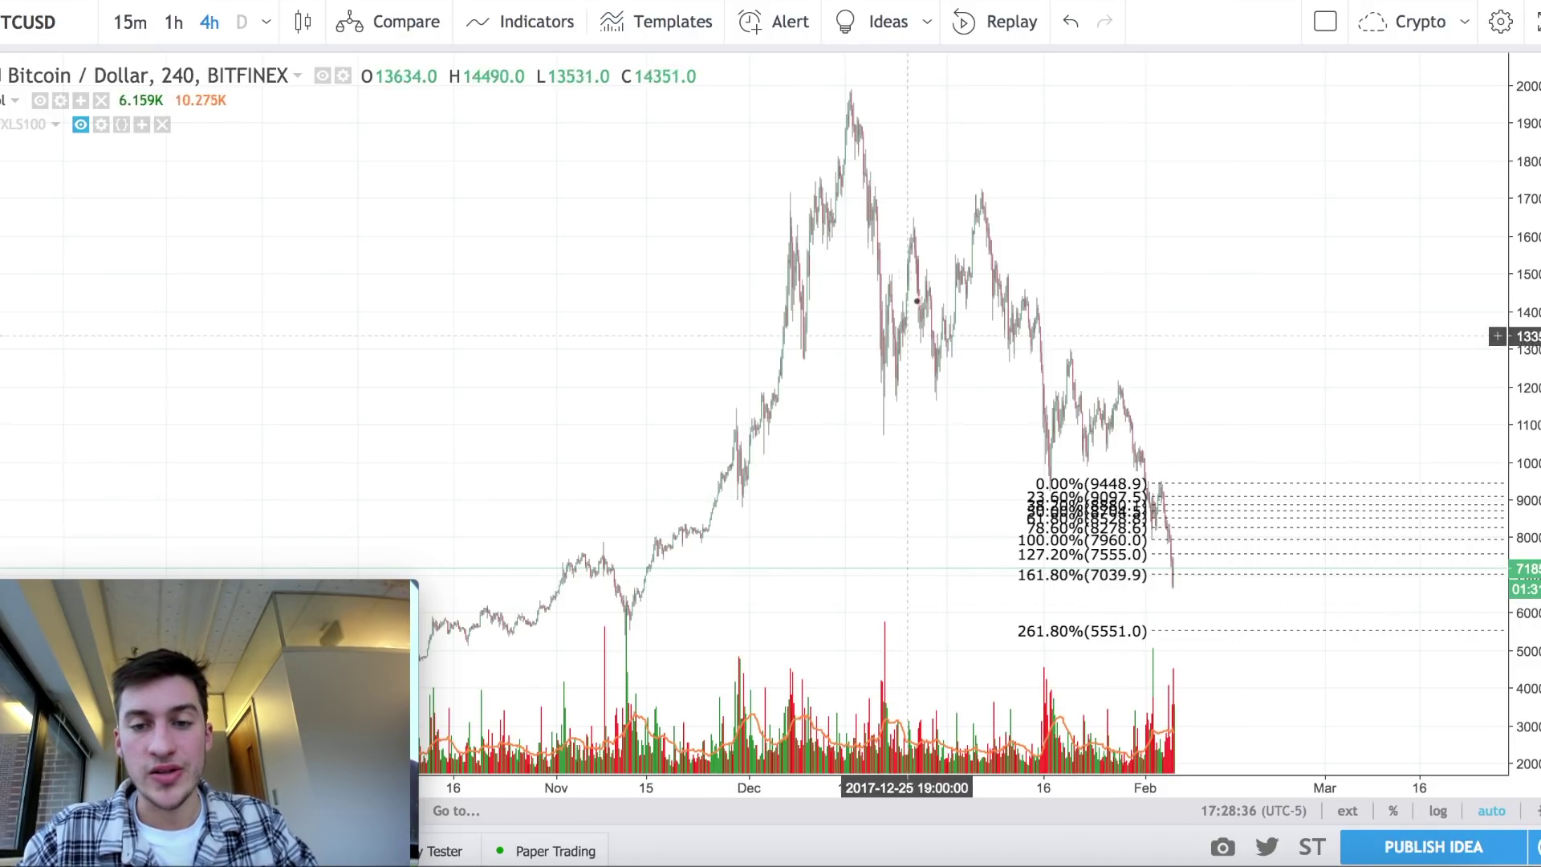
click(1138, 544)
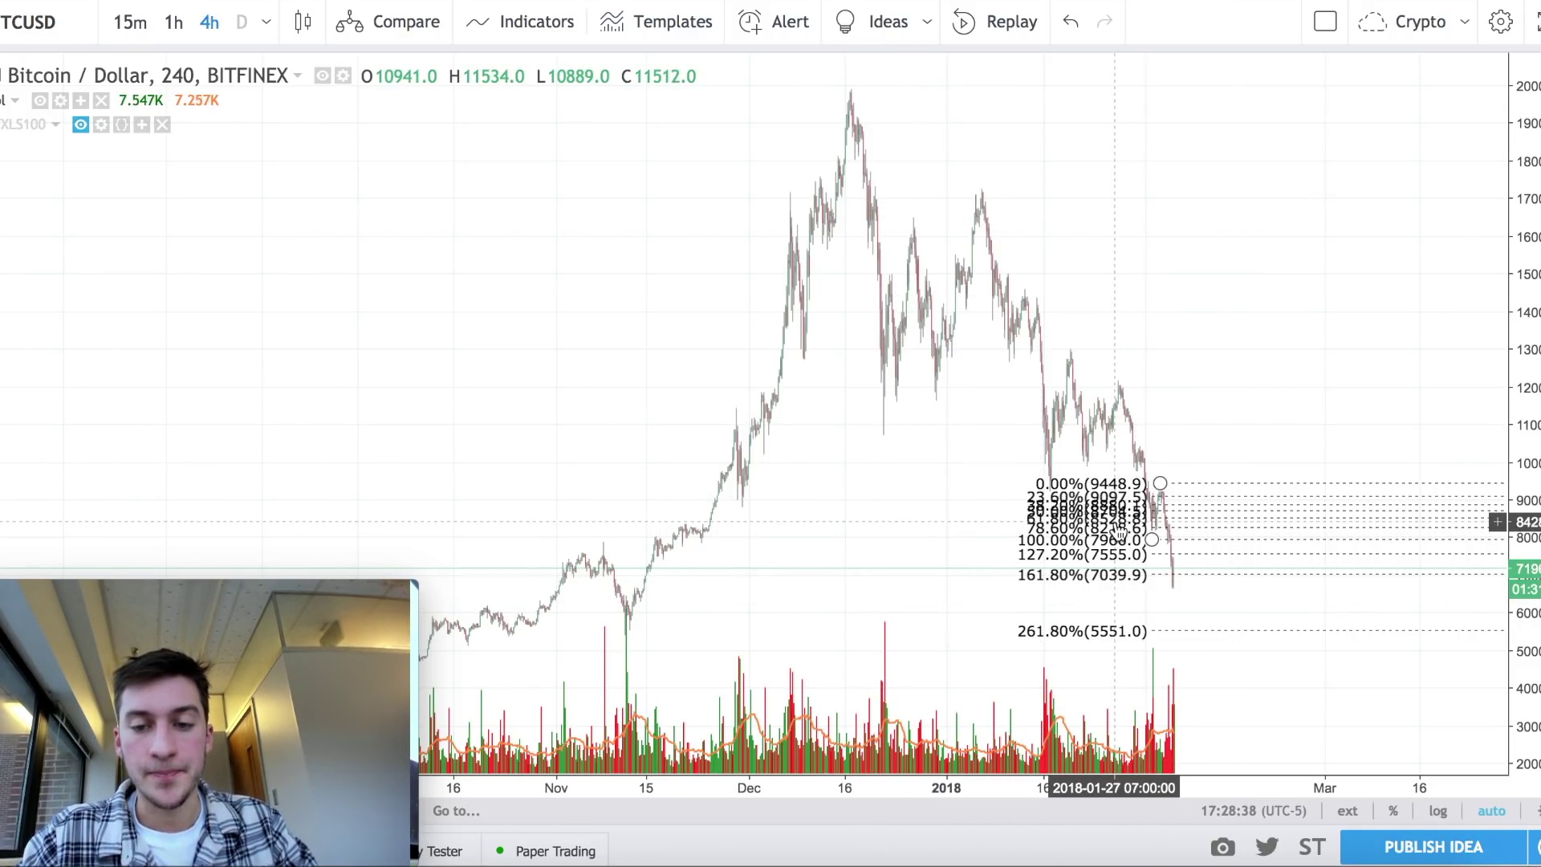
key(Delete)
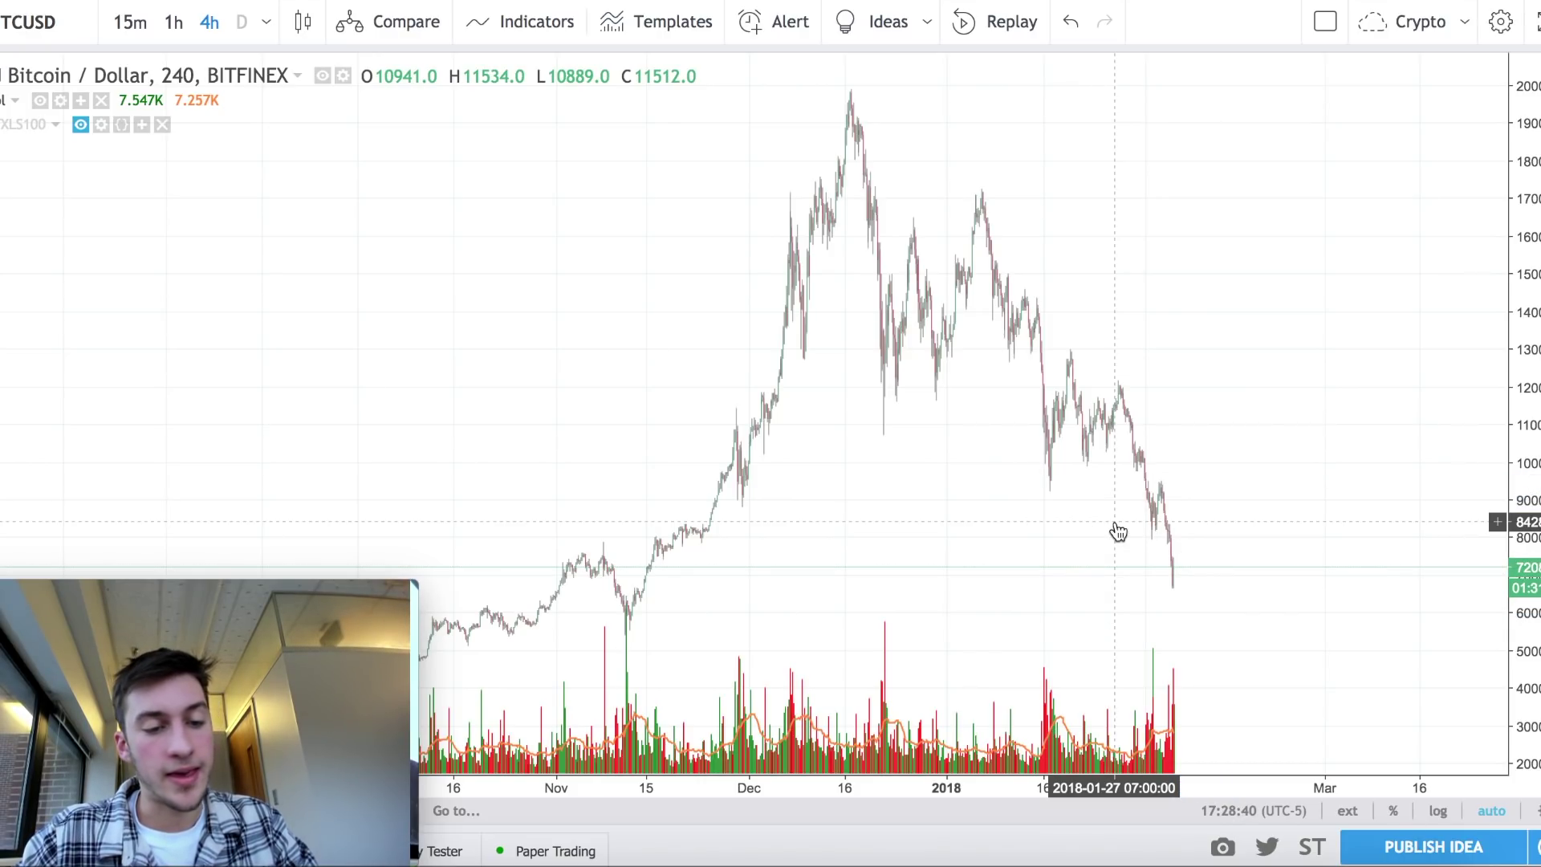
Change the BTCUSD chart interval to 1W to show the full price history.
scroll(1126, 512, down, 5)
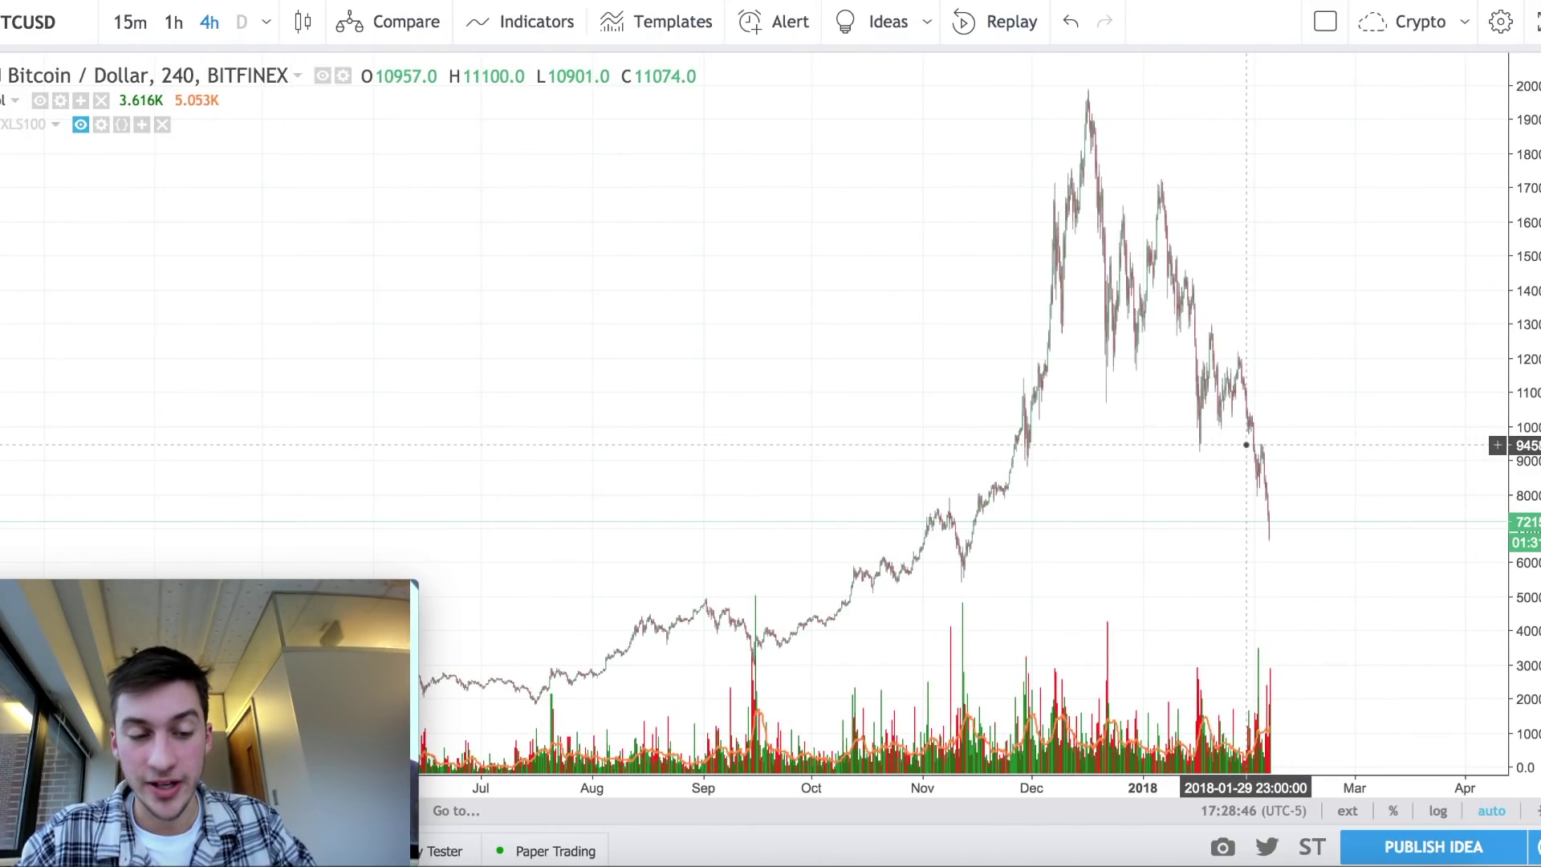
scroll(1246, 445, right, 2)
scroll(1108, 450, right, 3)
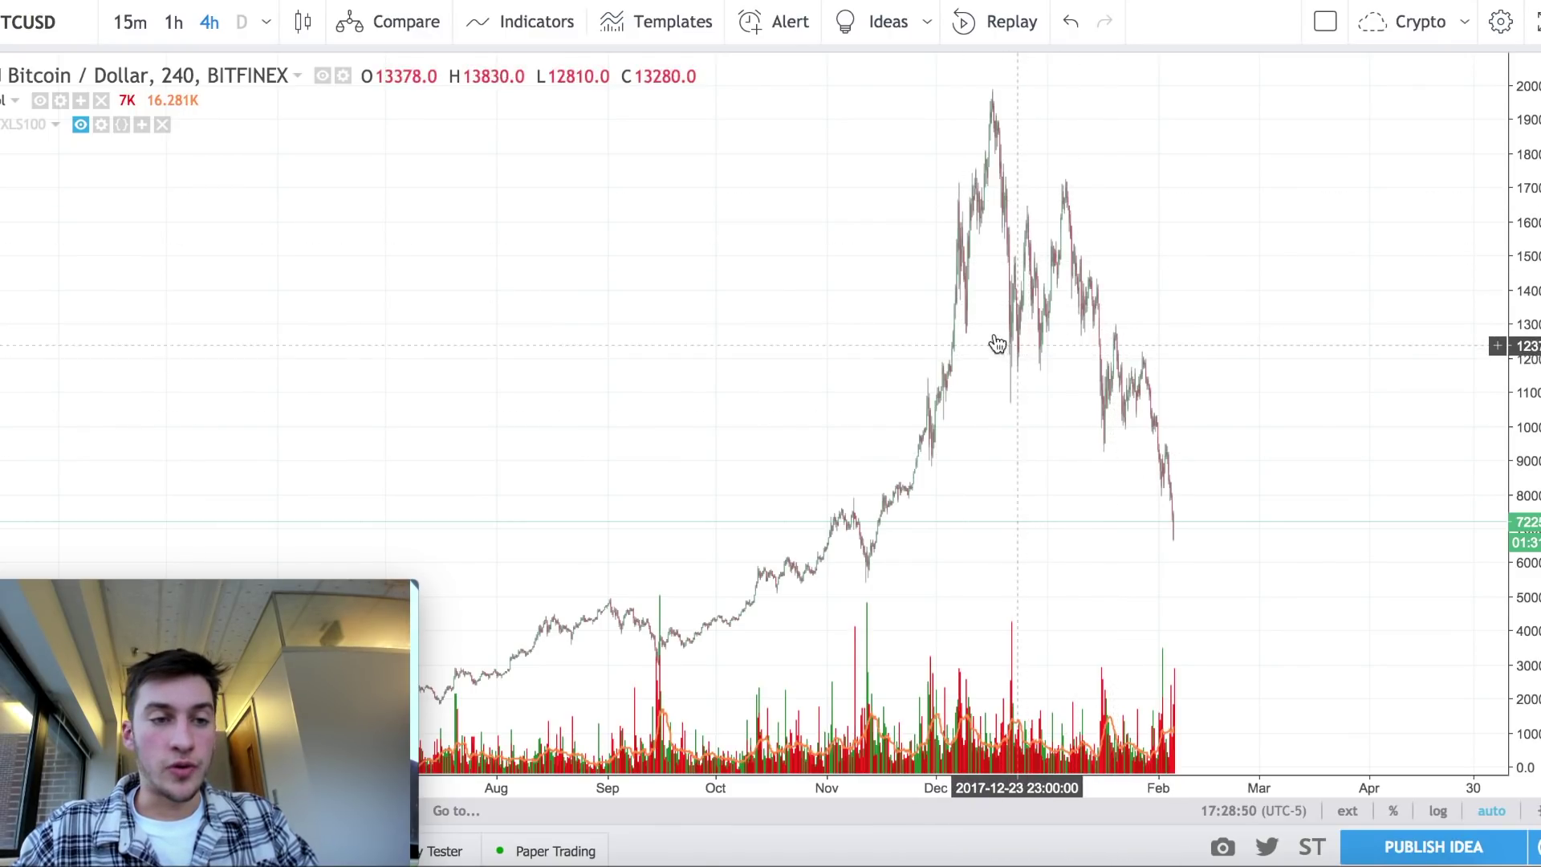
text(1W)
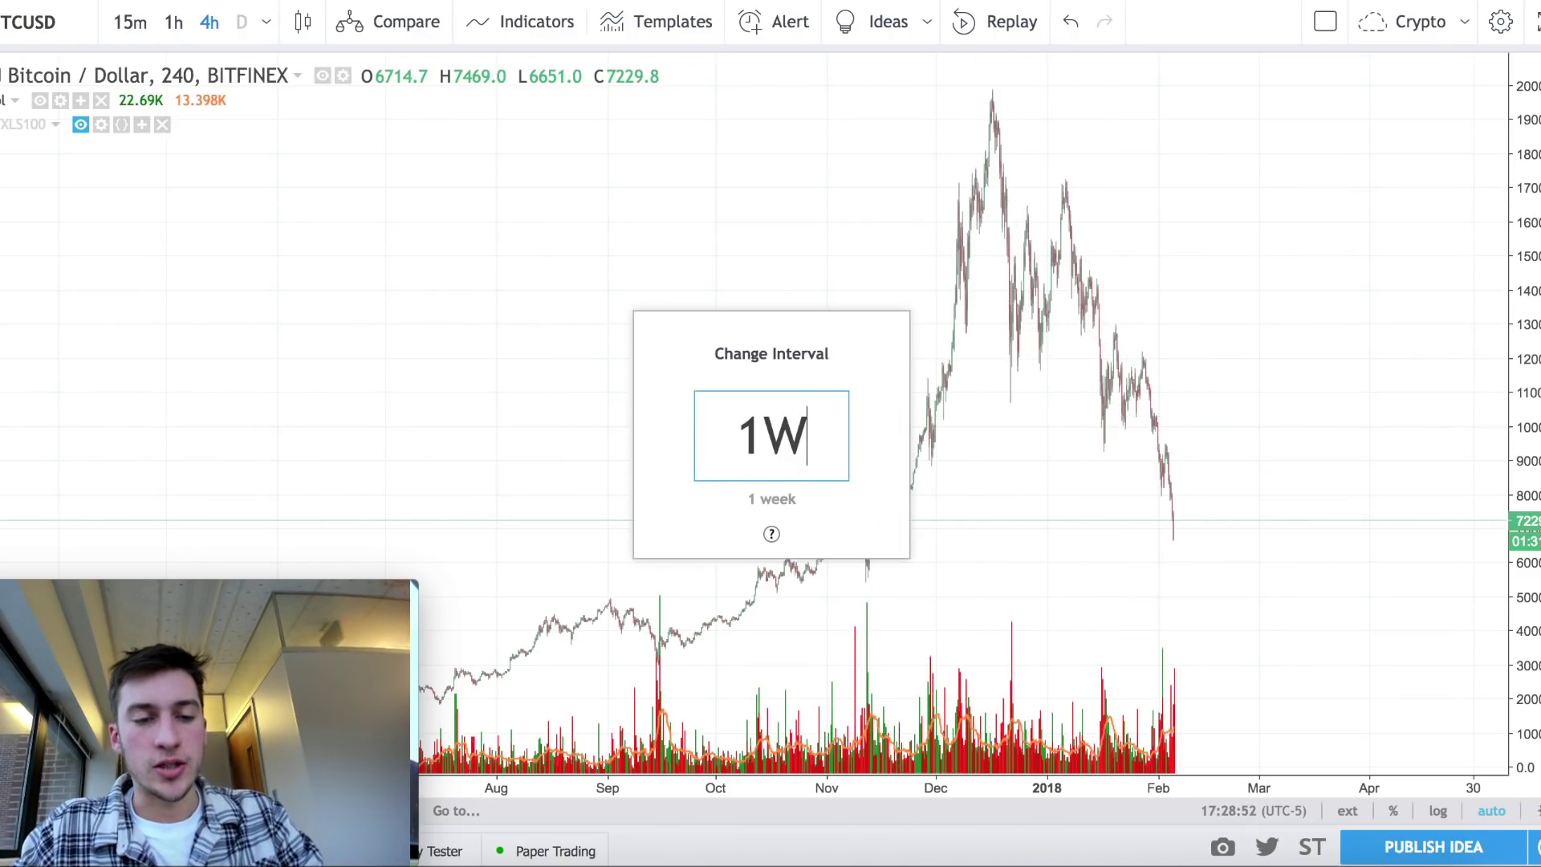
key(Return)
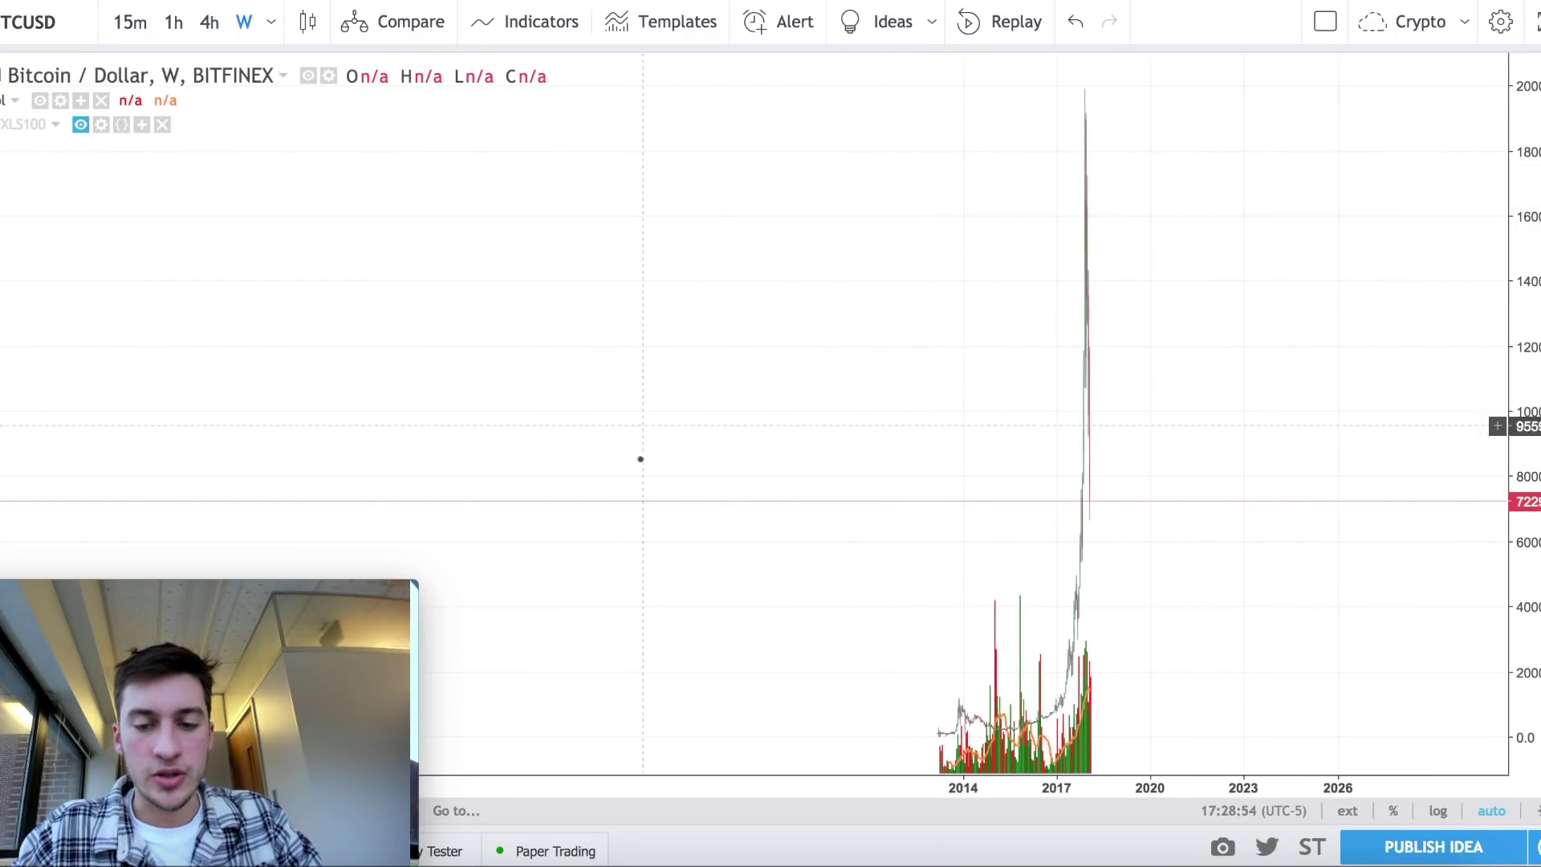
Draw a Fibonacci retracement from the April 2013 start of the chart at 0.0 to the December 2017 high at 19891.0.
scroll(828, 482, up, 10)
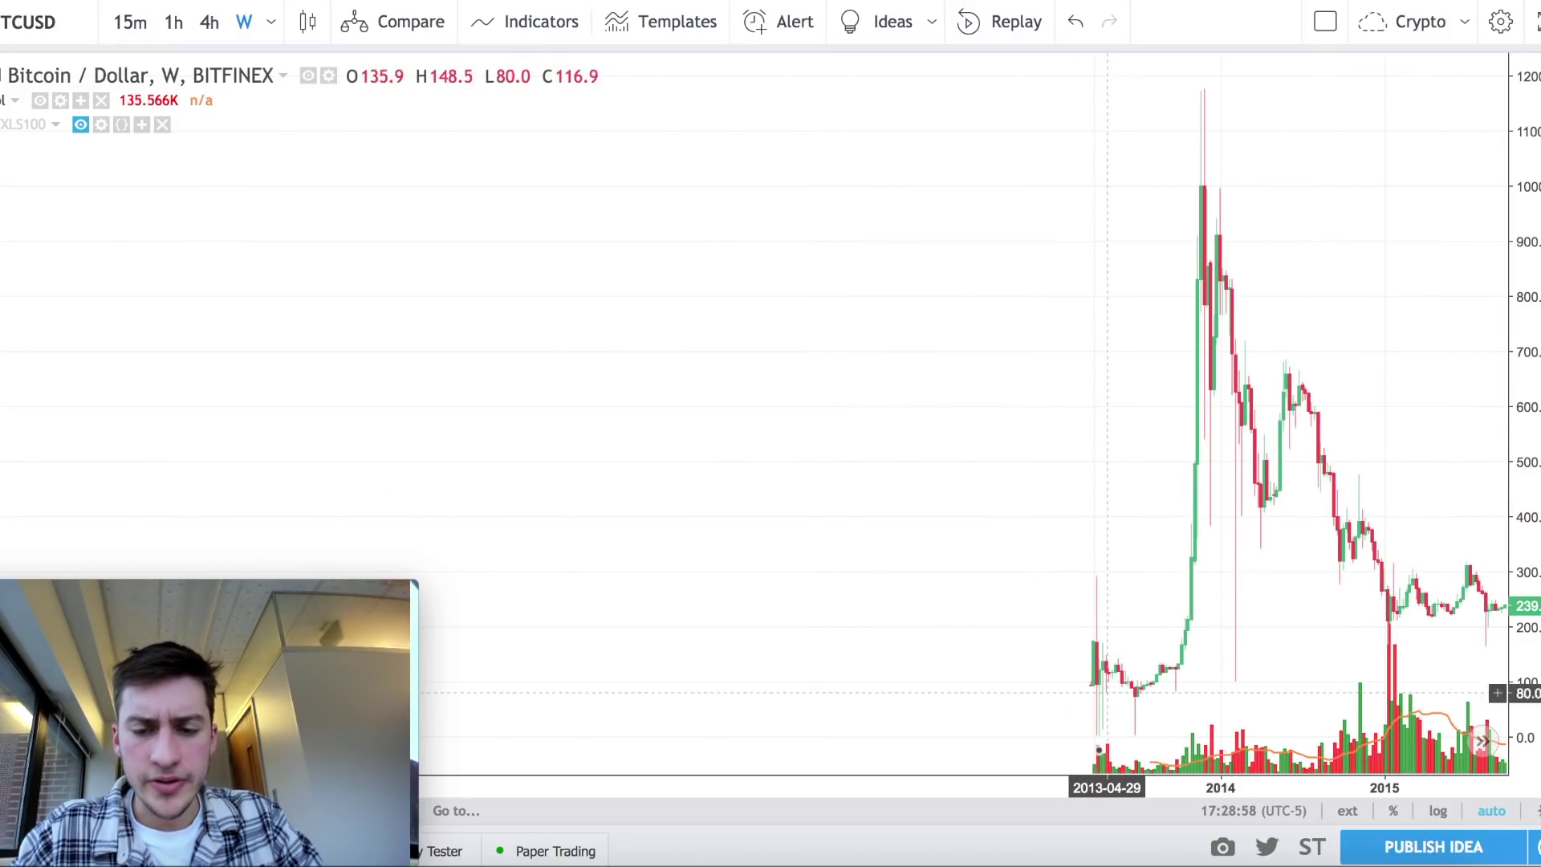
click(1103, 736)
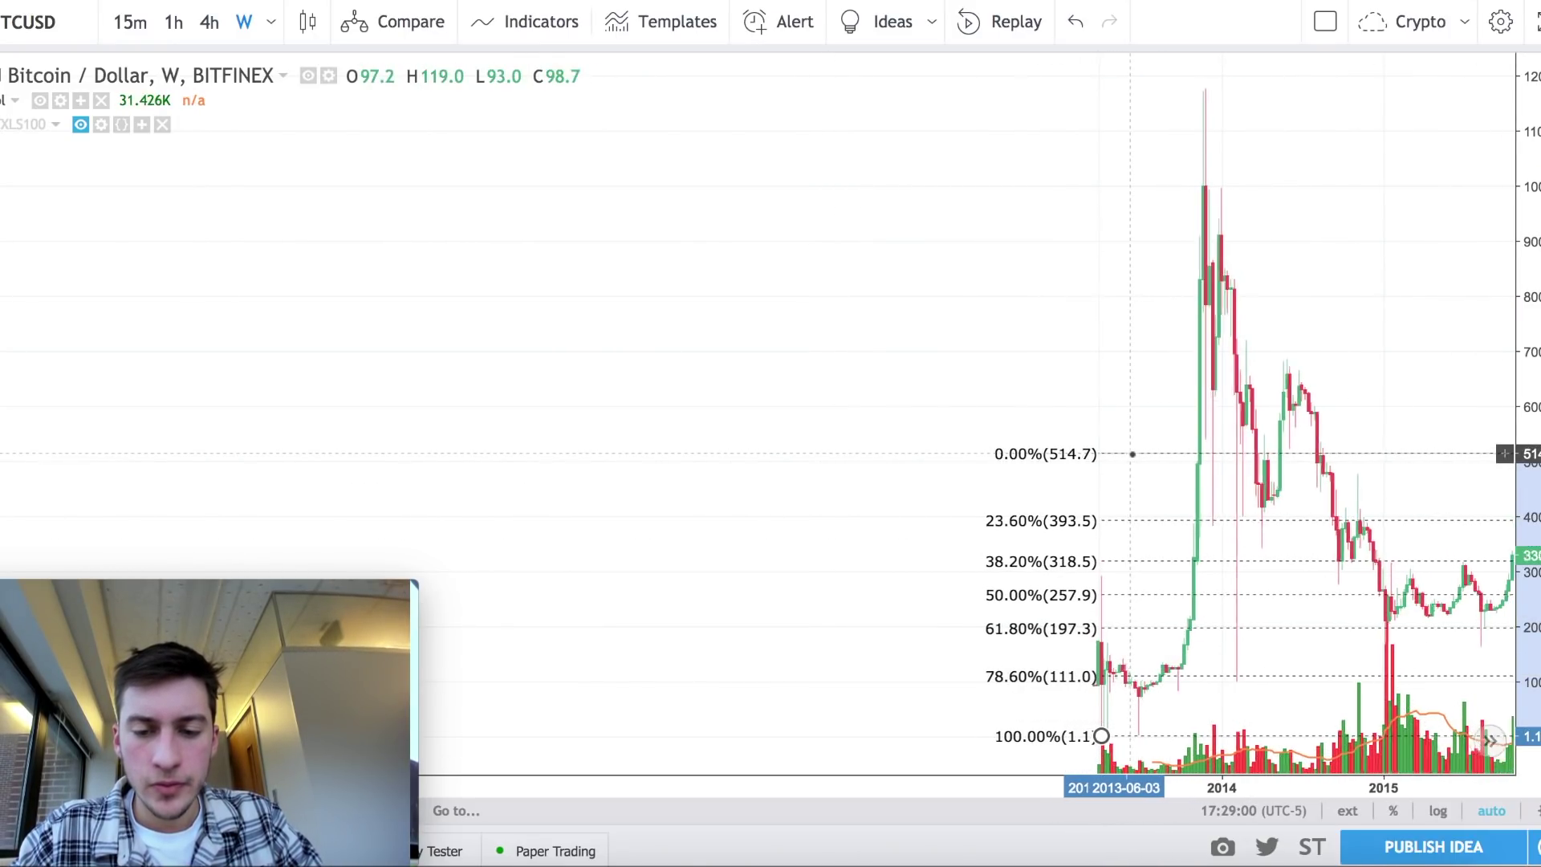
scroll(1131, 453, down, 5)
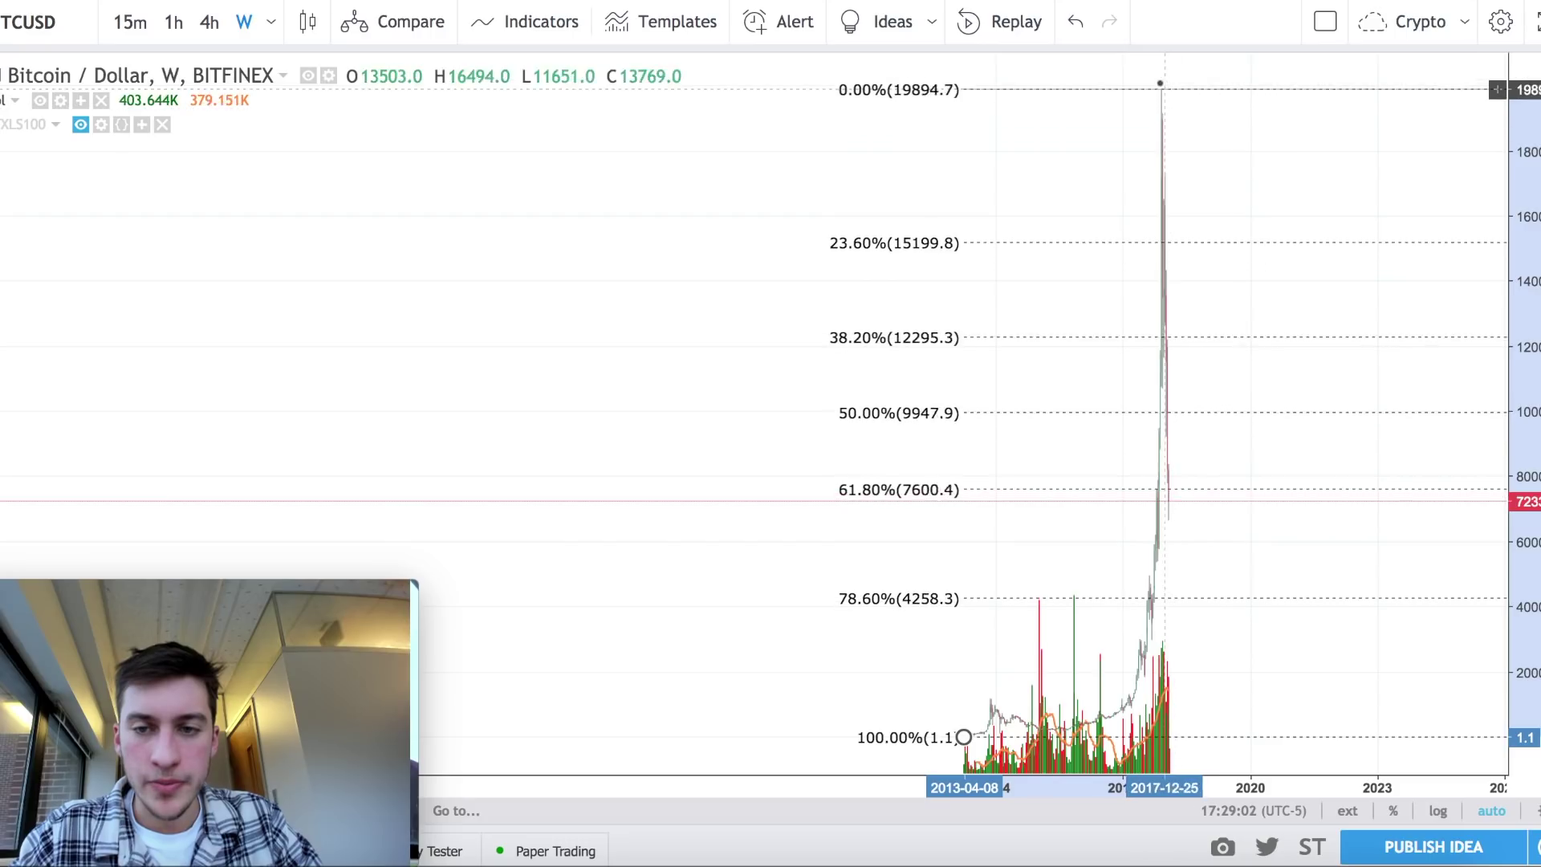
scroll(1163, 83, up, 5)
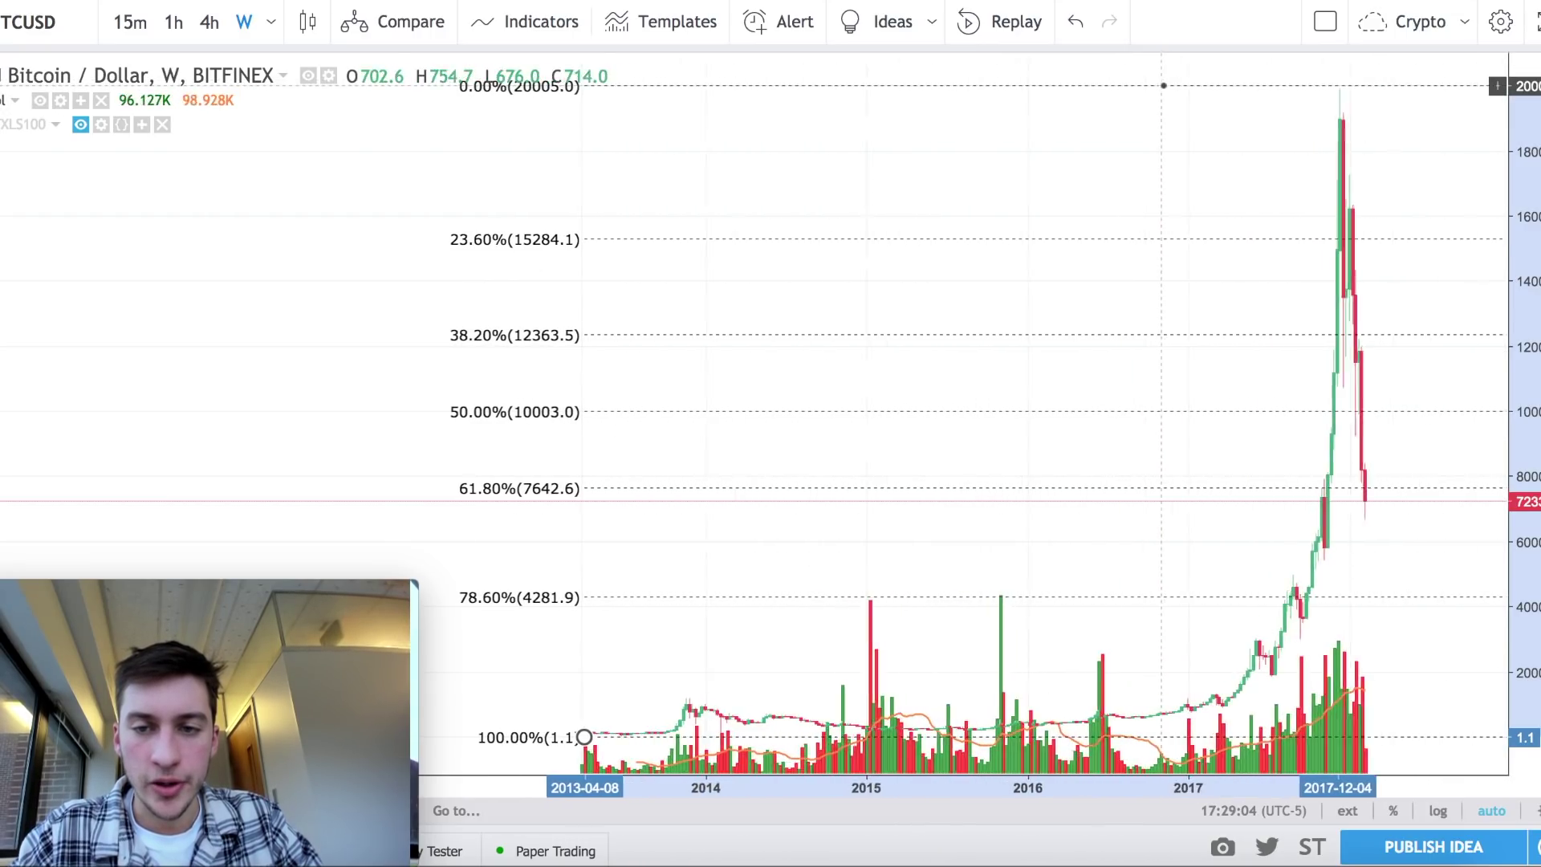
click(1301, 90)
scroll(1164, 321, down, 5)
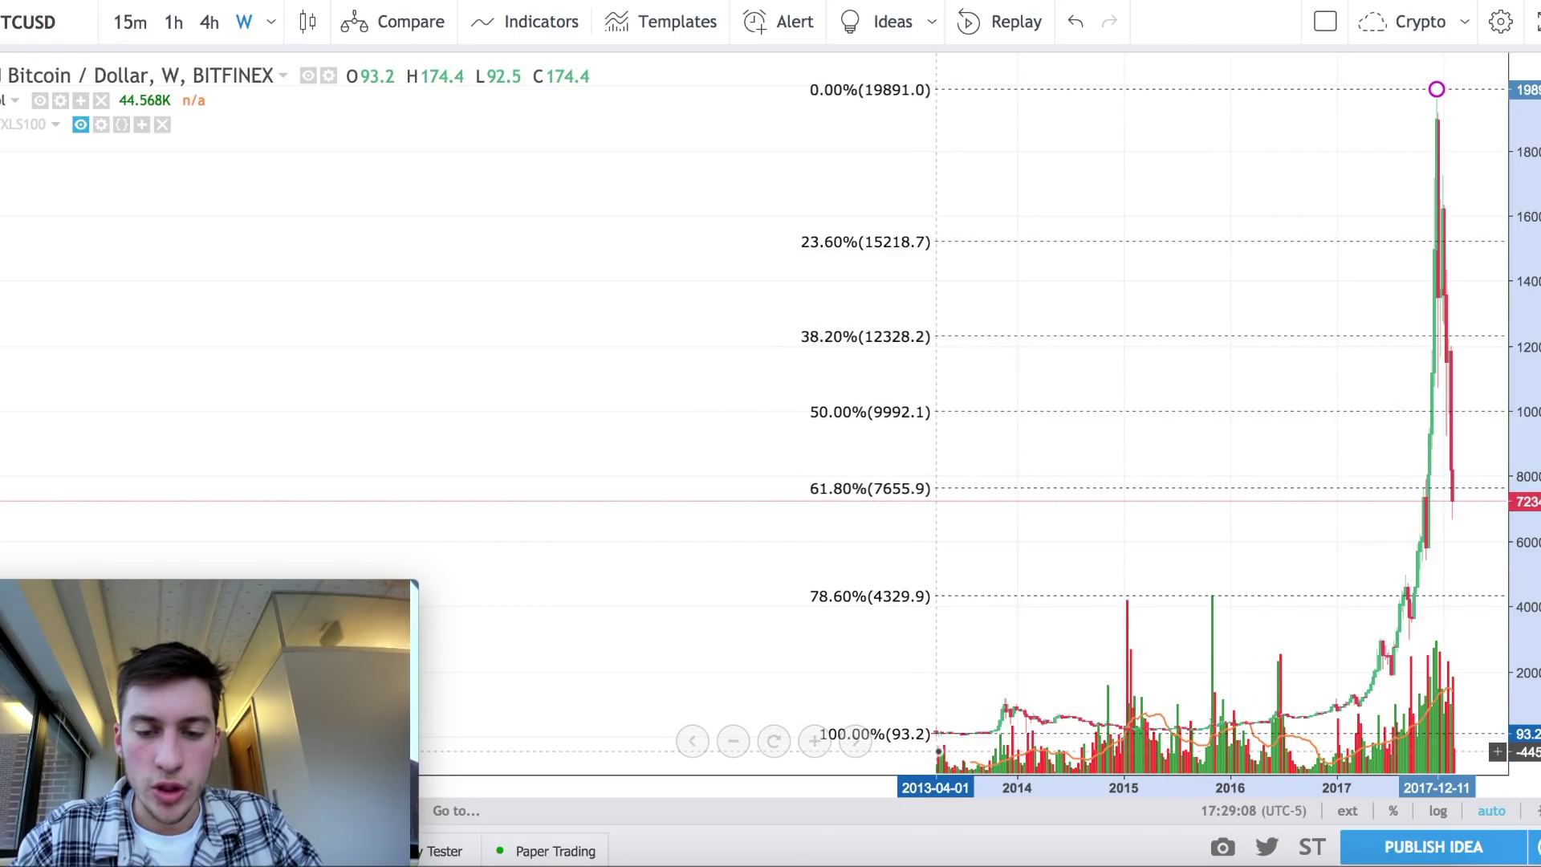
click(939, 750)
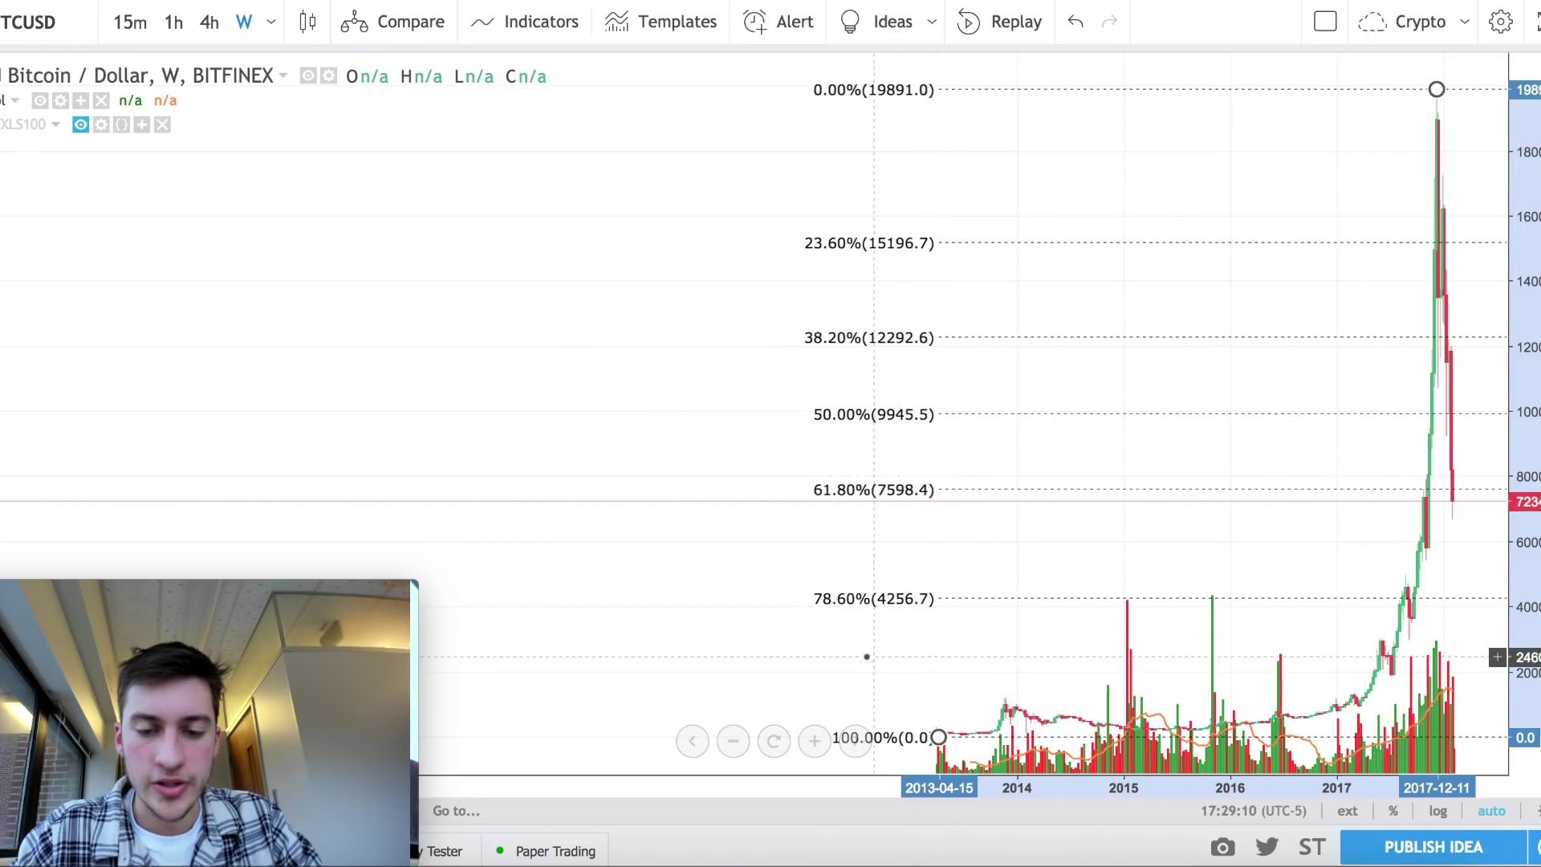
Compare the latest weekly candles with the 61.80% and 78.60% retracement levels of the whole rally.
scroll(833, 681, down, 3)
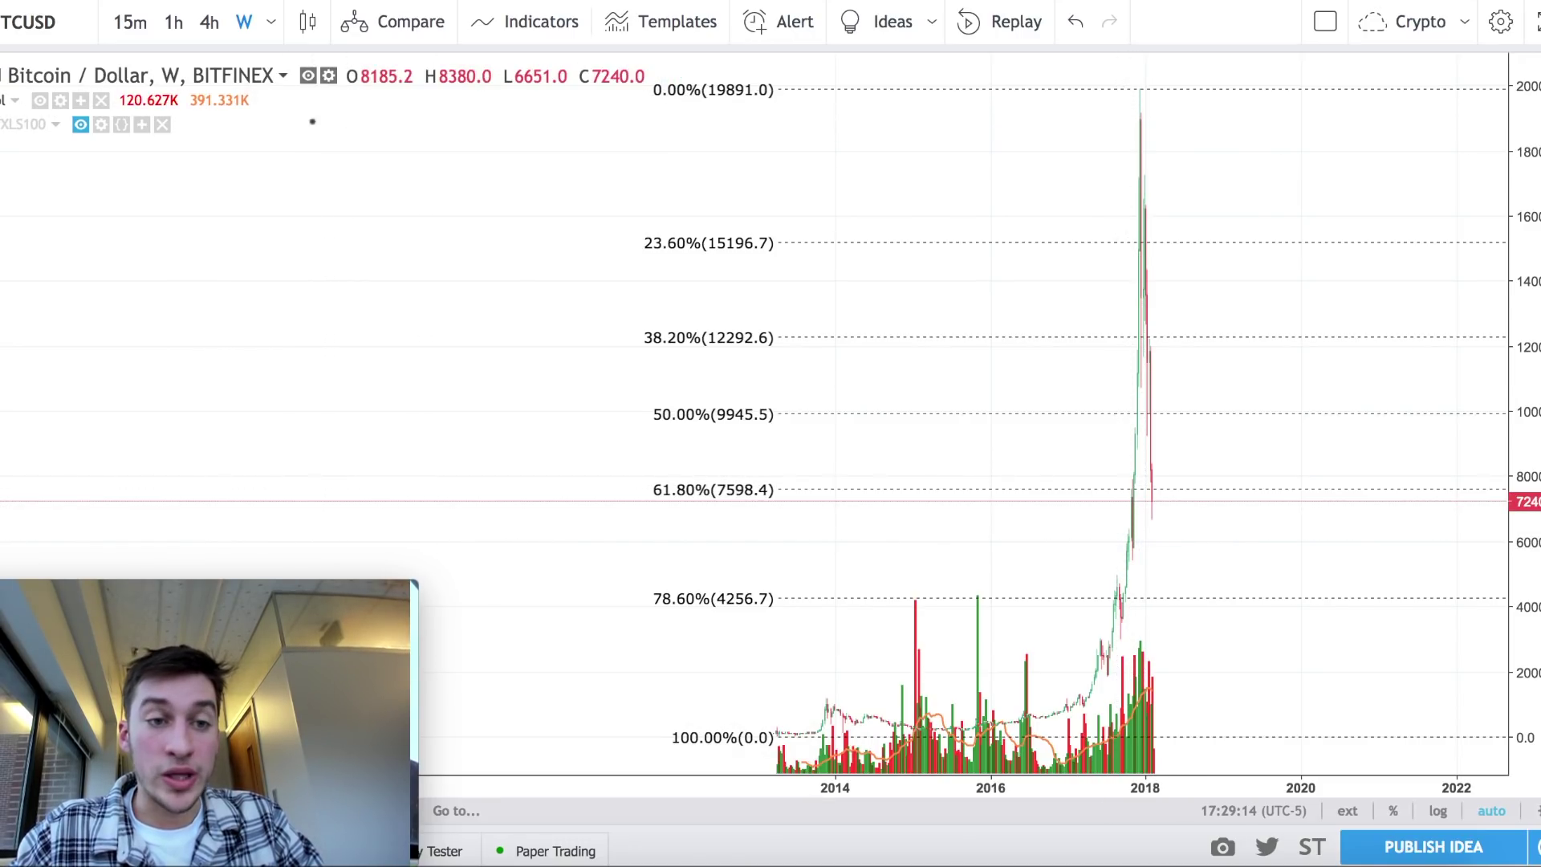
scroll(1112, 105, up, 4)
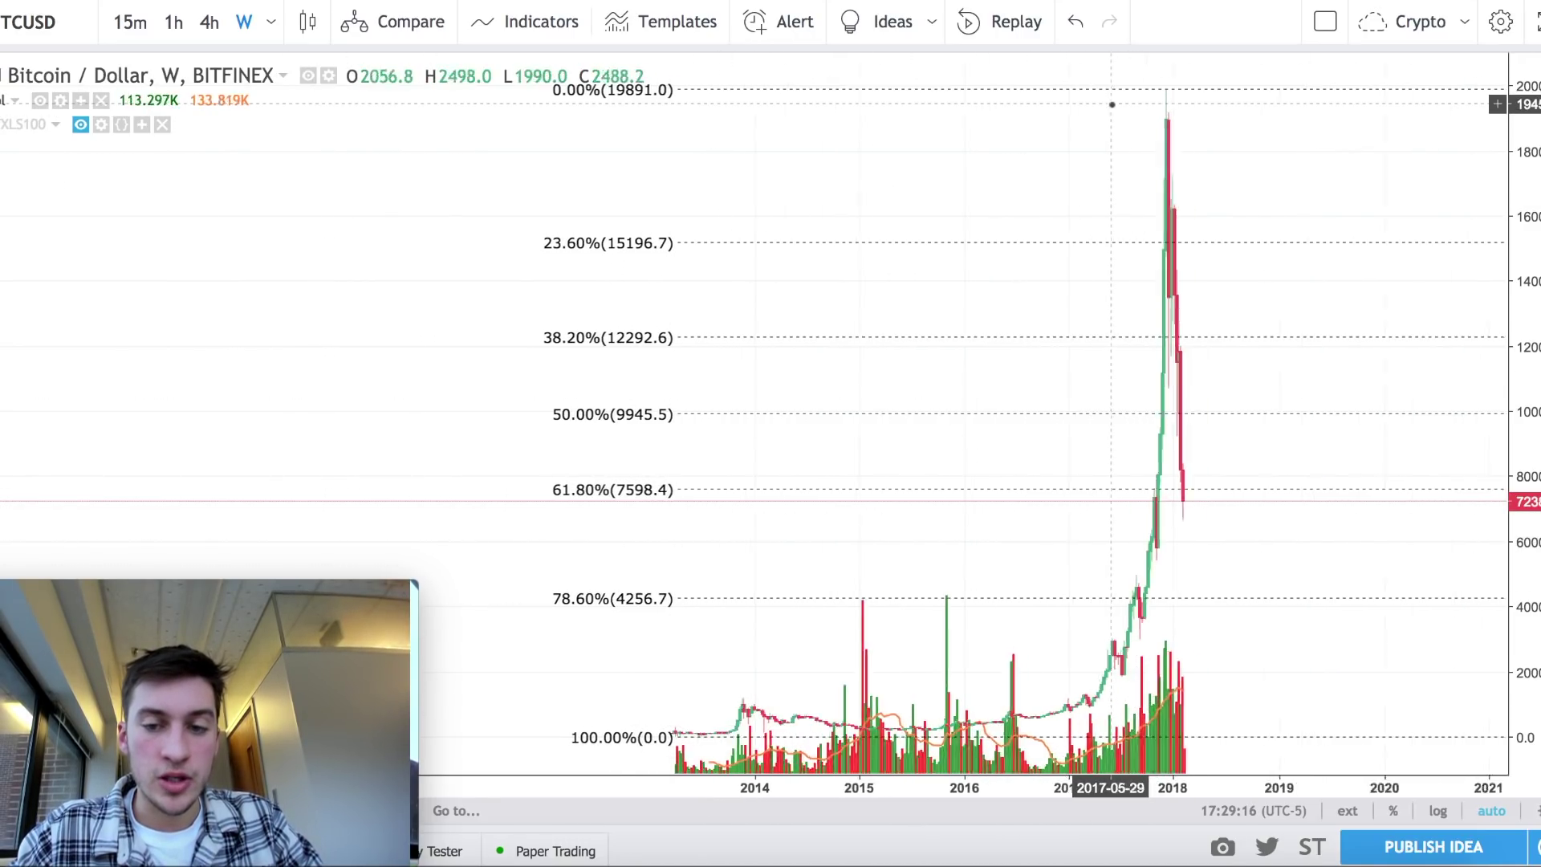
scroll(1112, 105, up, 2)
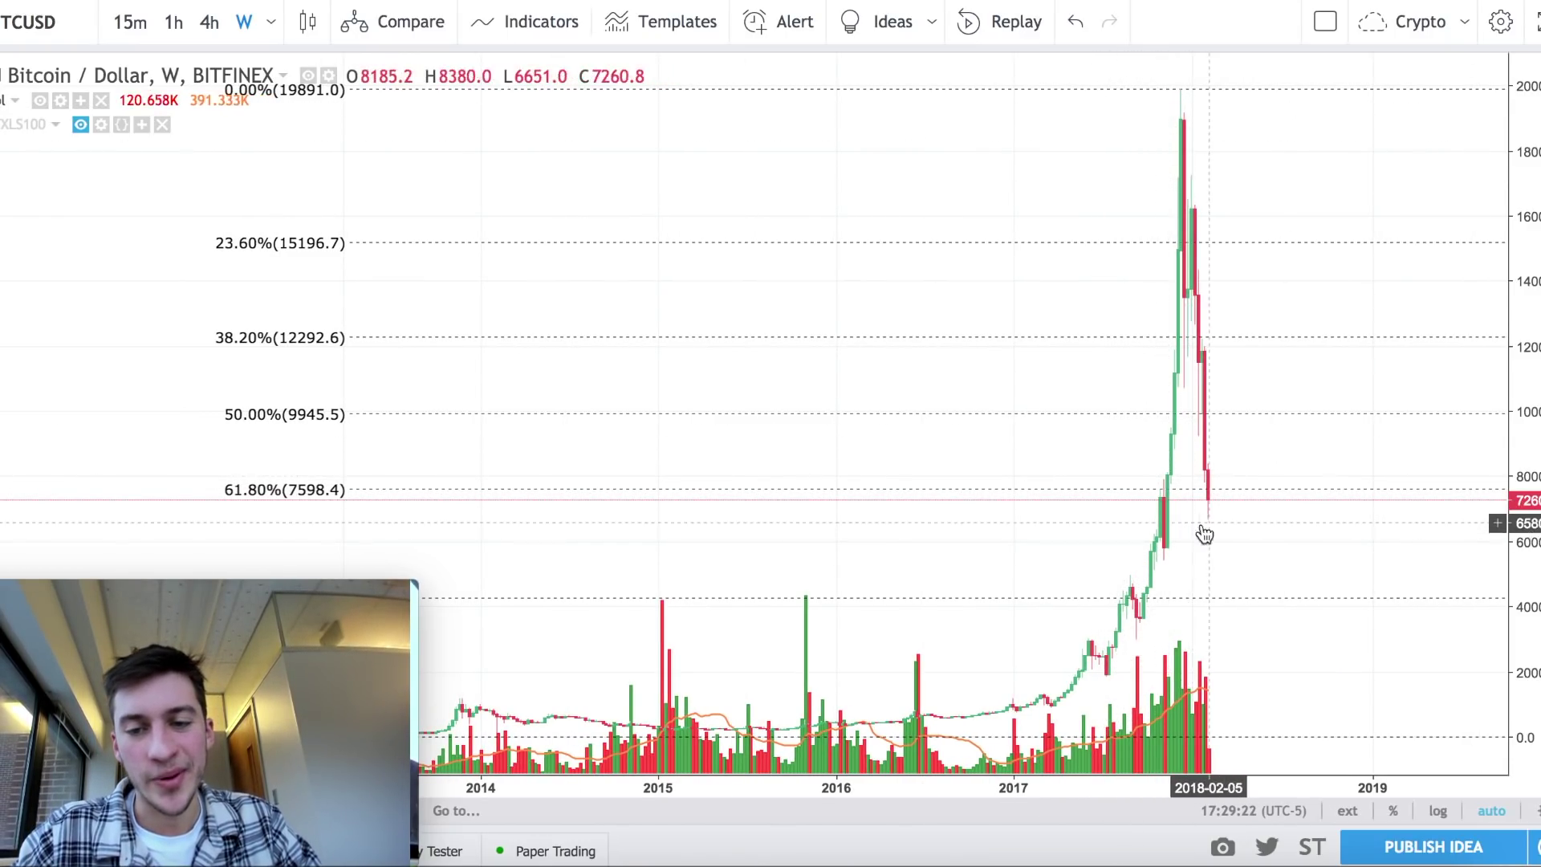
scroll(1261, 491, down, 3)
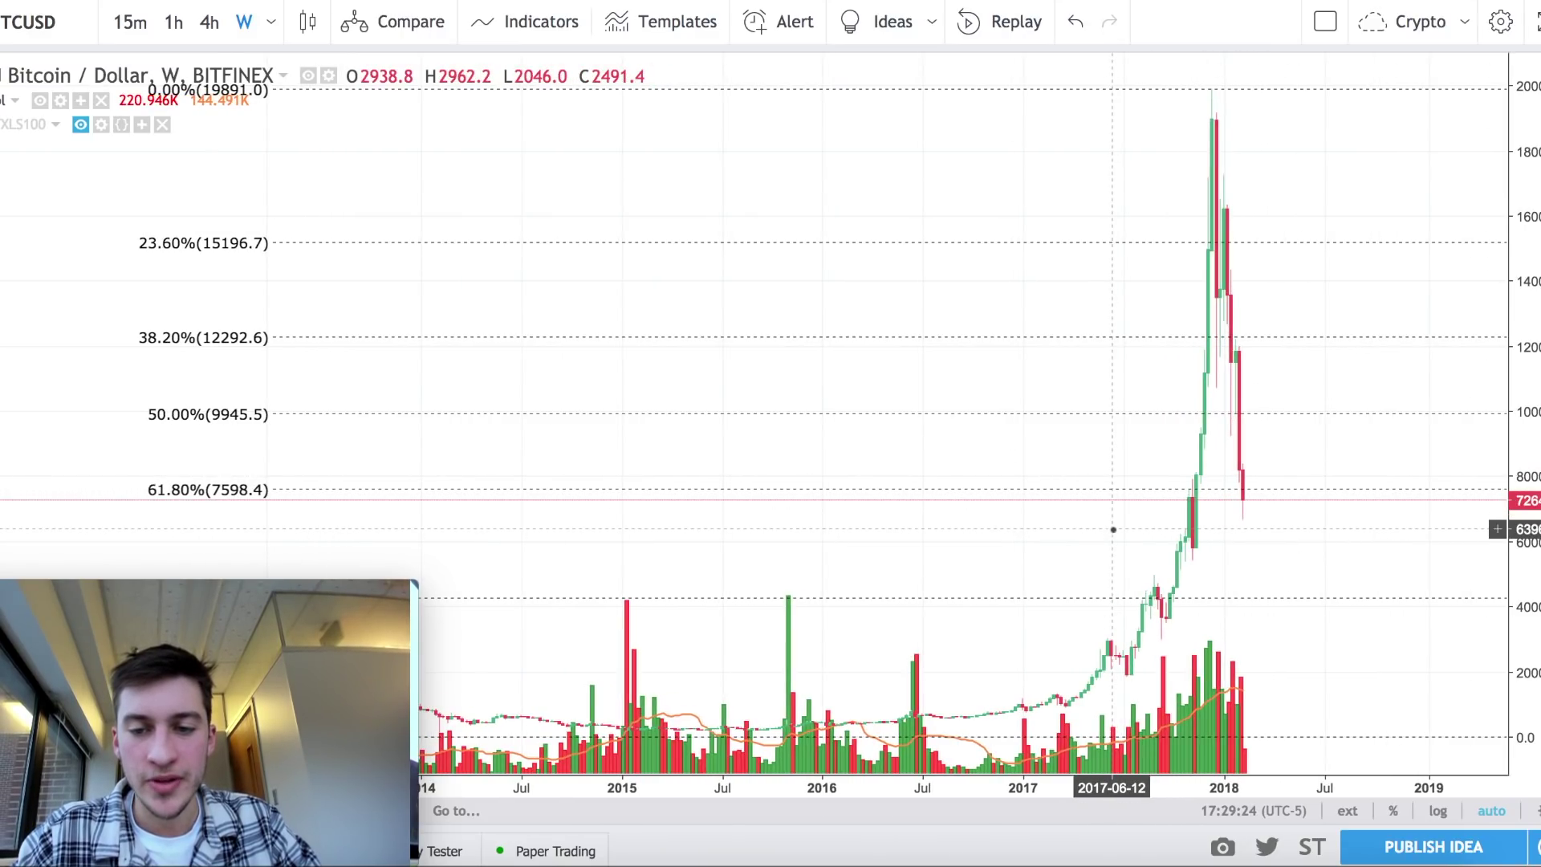
scroll(1245, 513, down, 1)
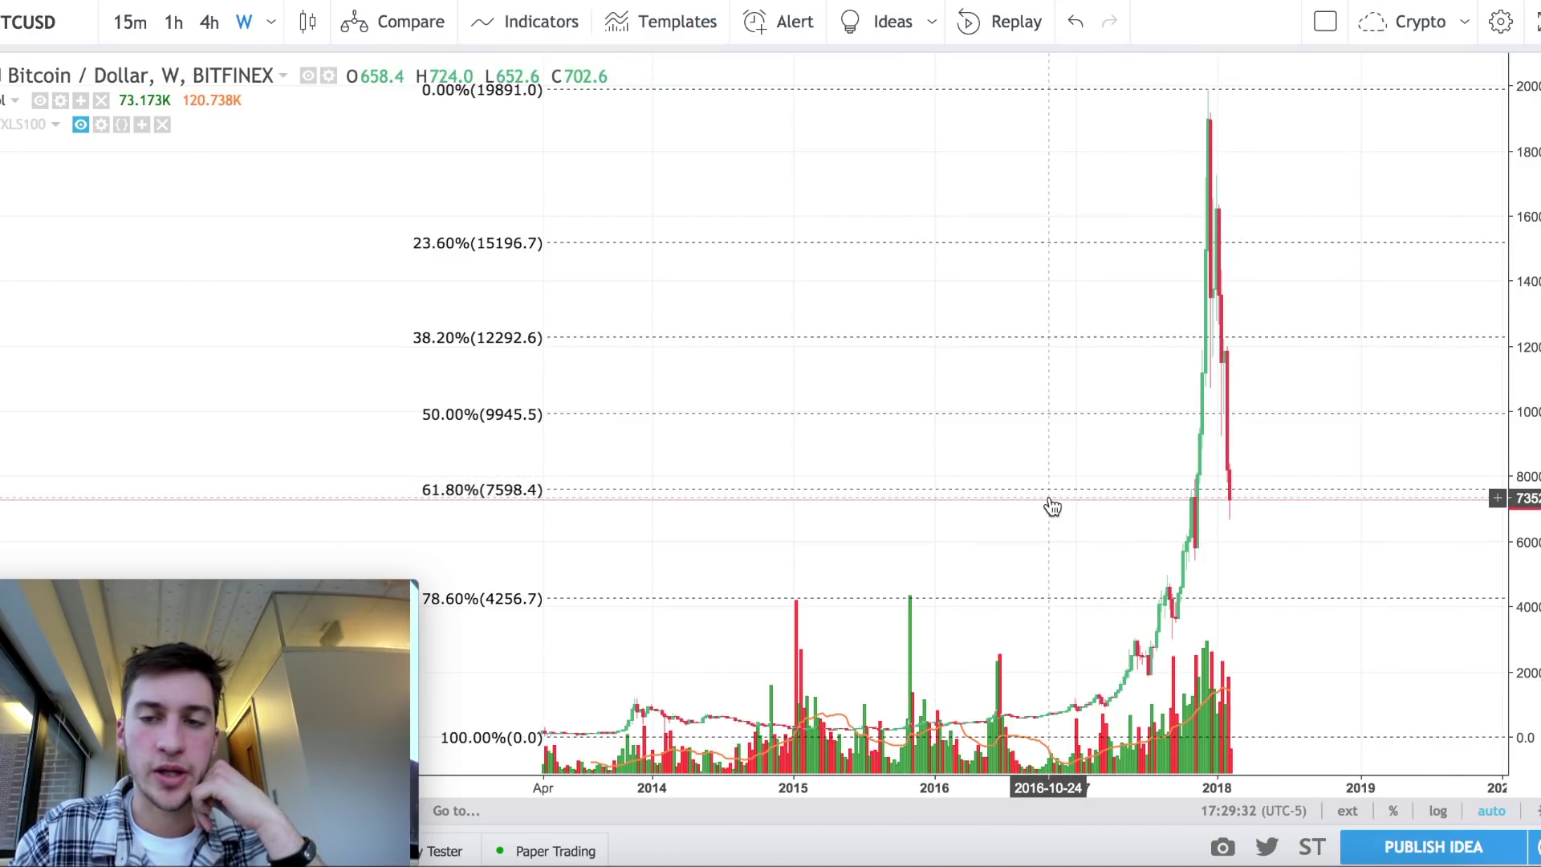
scroll(1053, 508, down, 2)
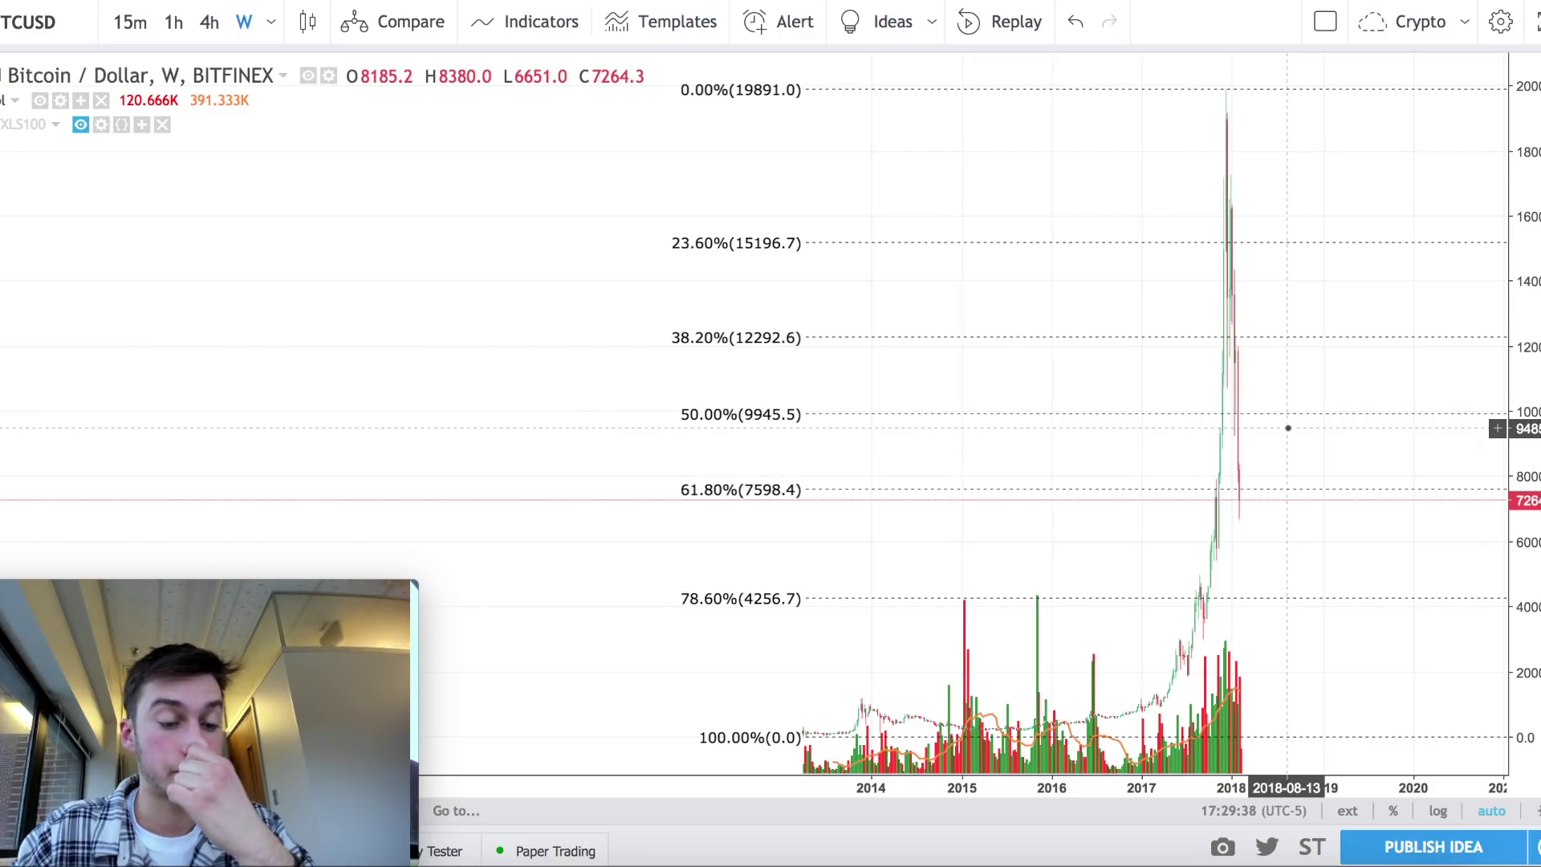
Delete the weekly Fibonacci retracement and return the chart to the 4-hour interval.
click(1091, 495)
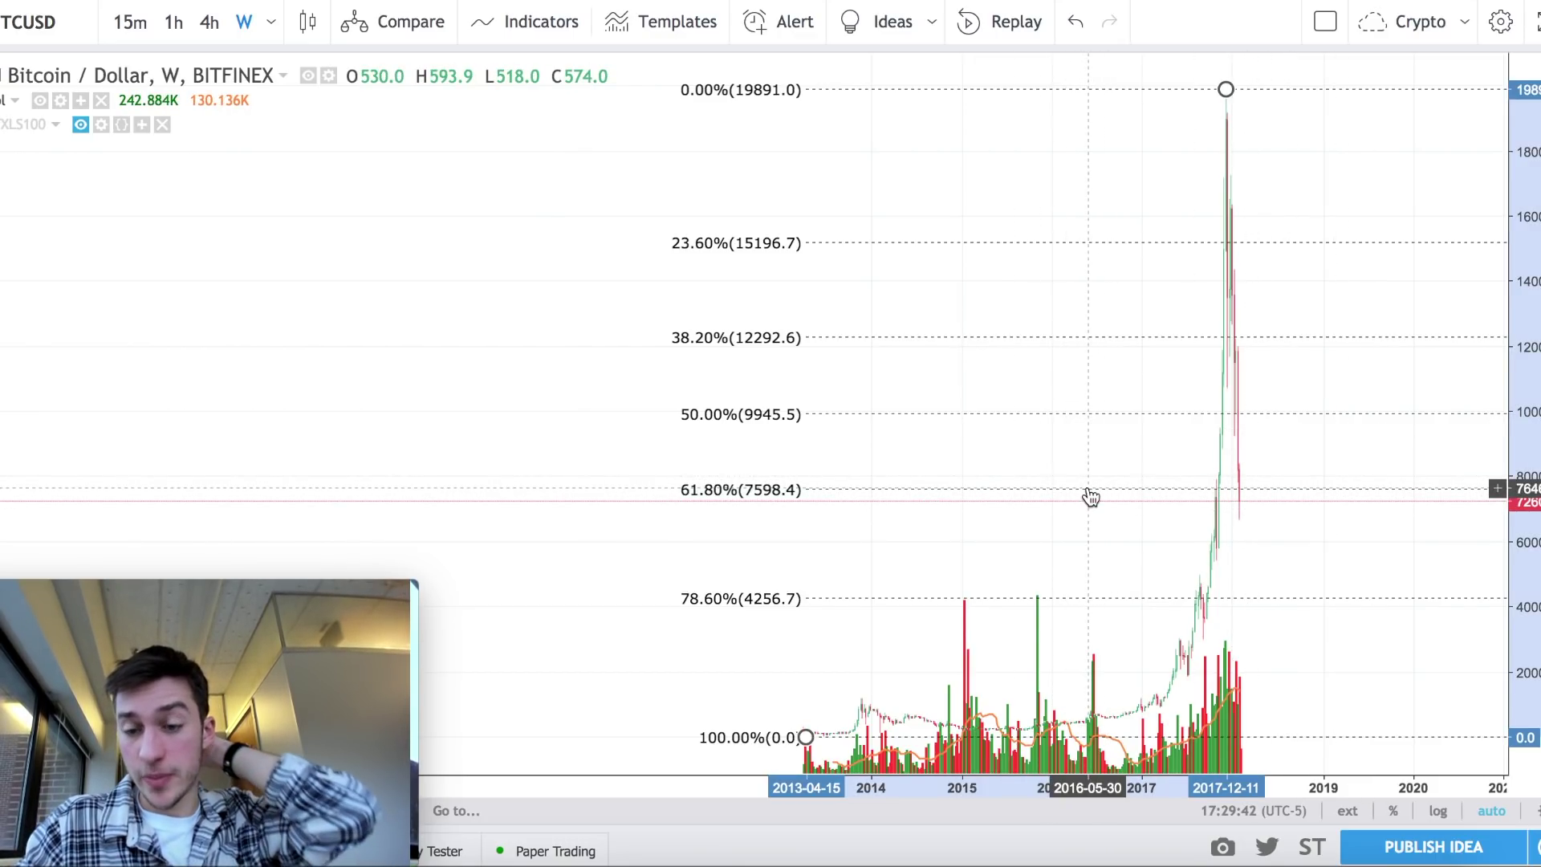
key(Delete)
click(207, 22)
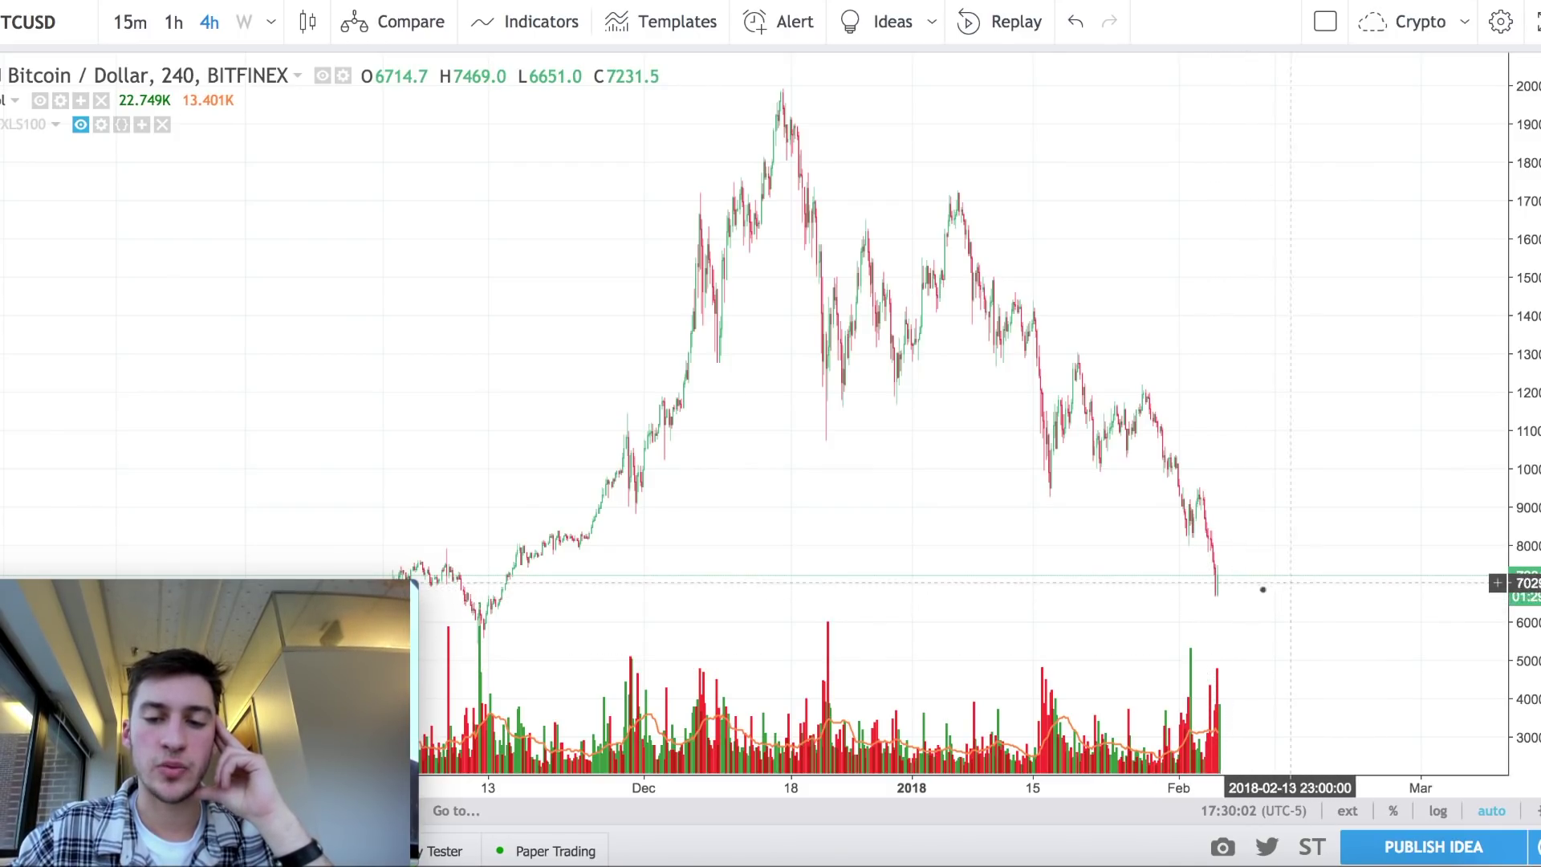
Examine the November-to-December rally and the decline into February on the unmarked 4-hour chart.
scroll(1276, 590, down, 5)
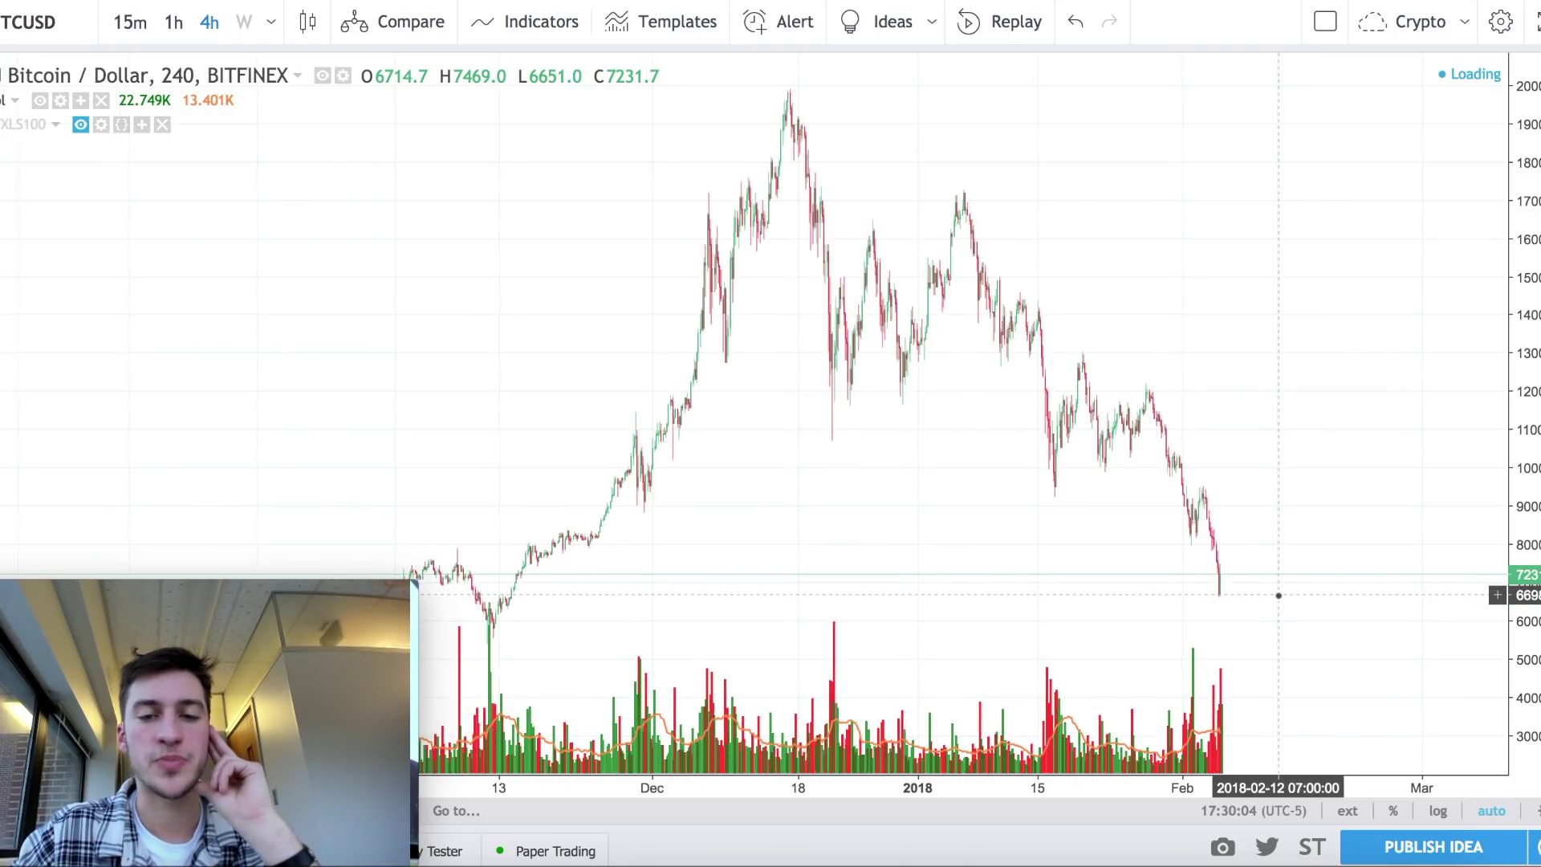
scroll(1229, 566, down, 2)
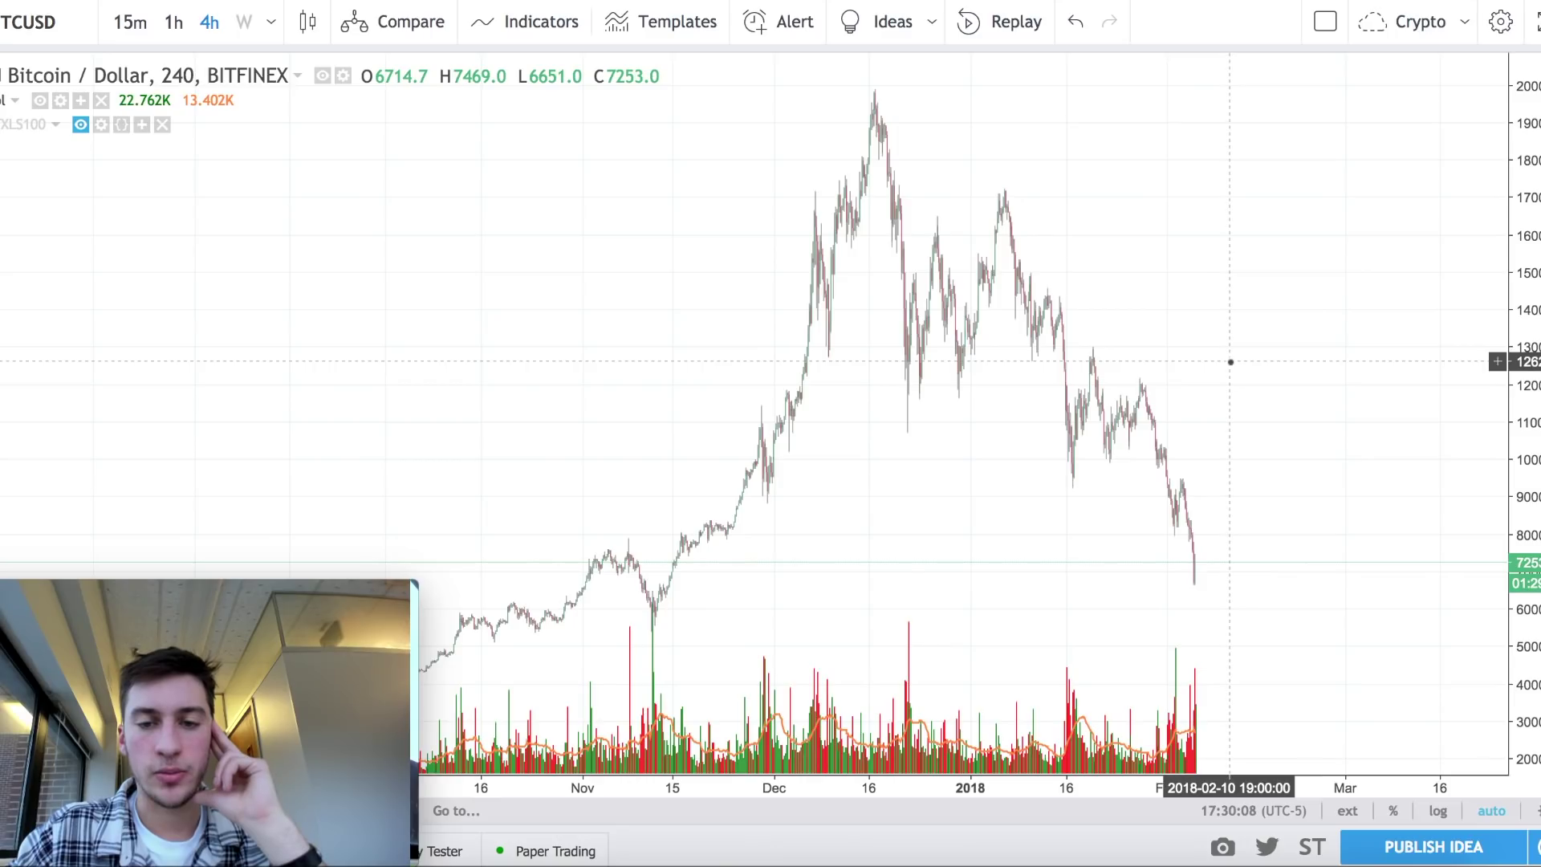
scroll(1230, 362, up, 4)
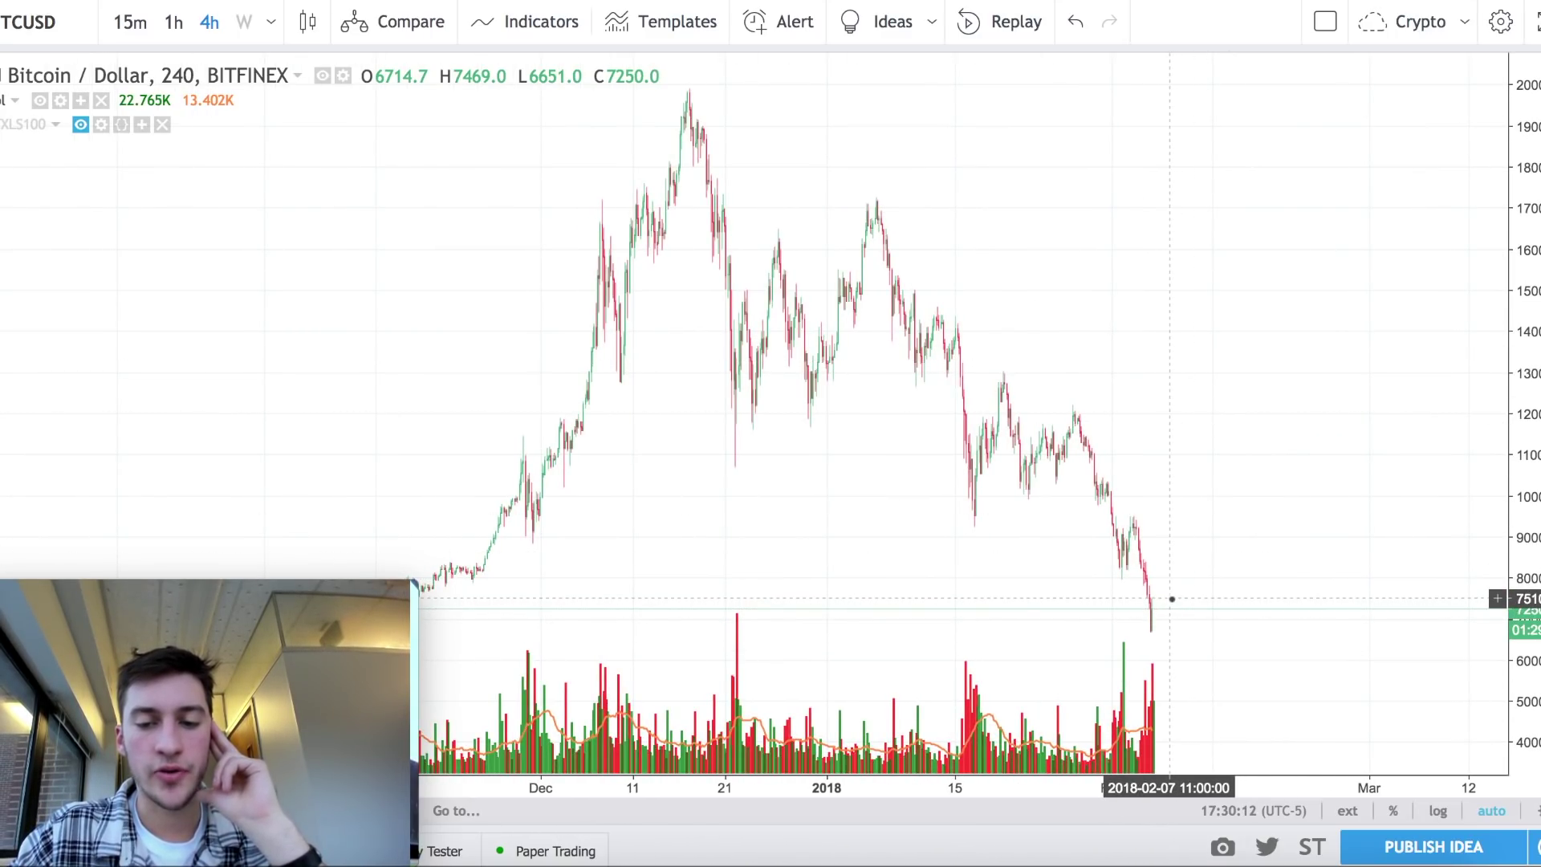
scroll(1172, 599, up, 1)
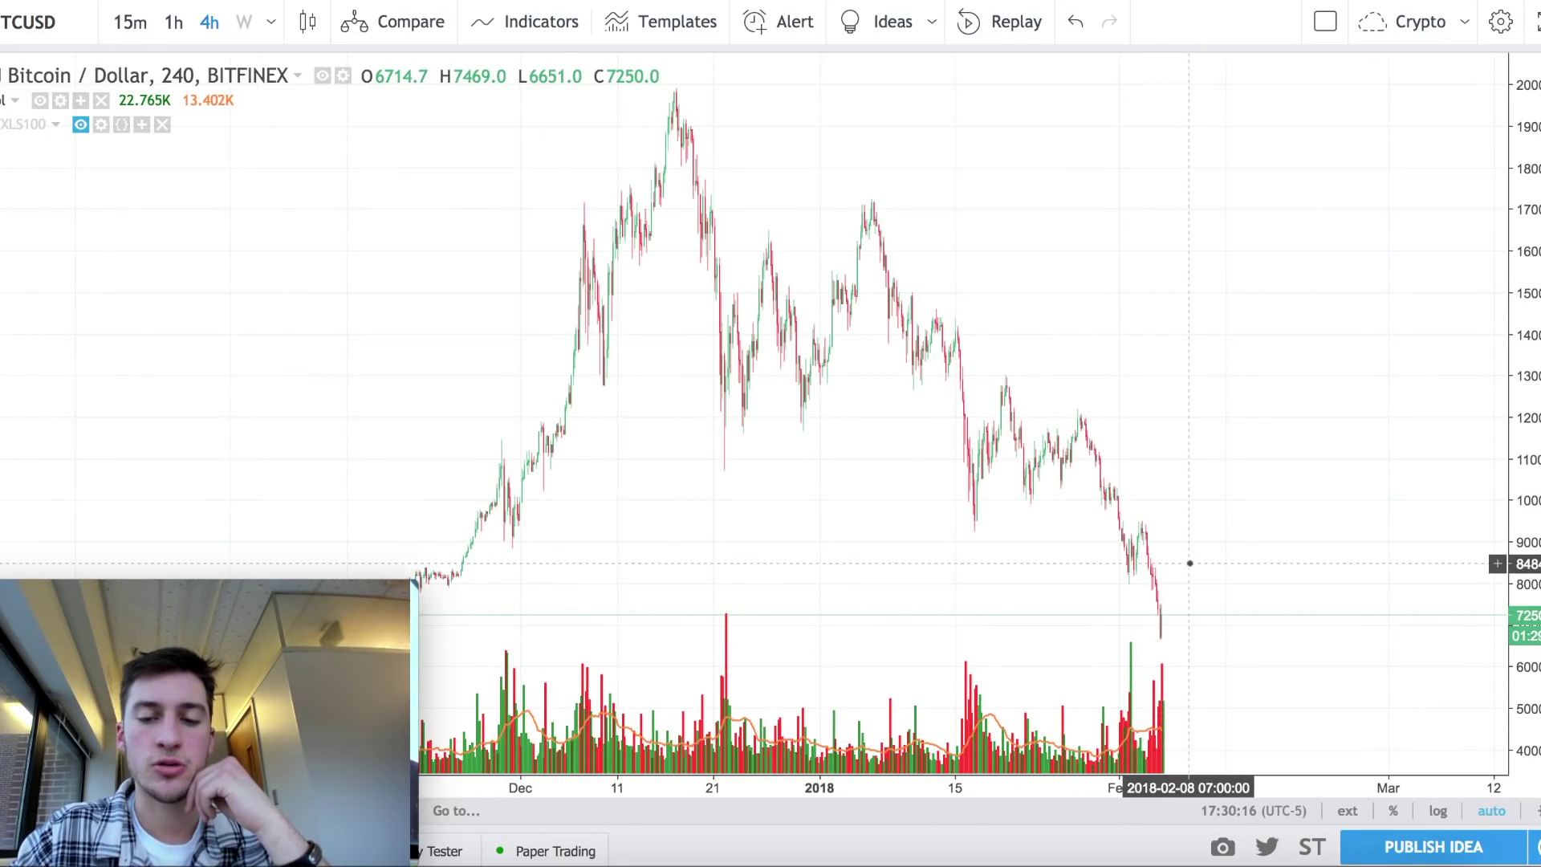
scroll(1188, 562, up, 5)
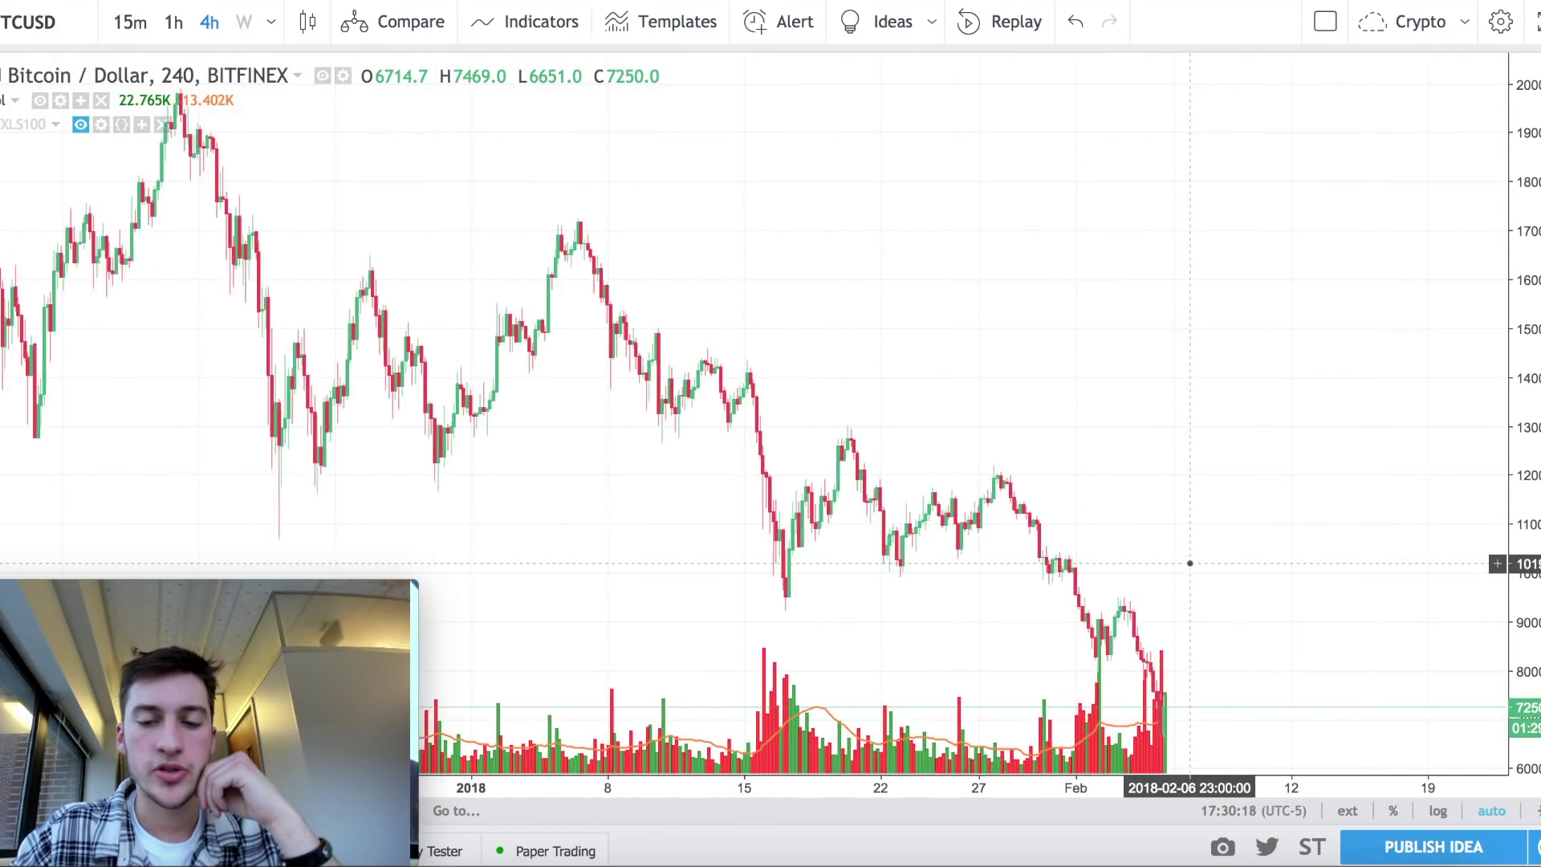
scroll(1136, 655, down, 10)
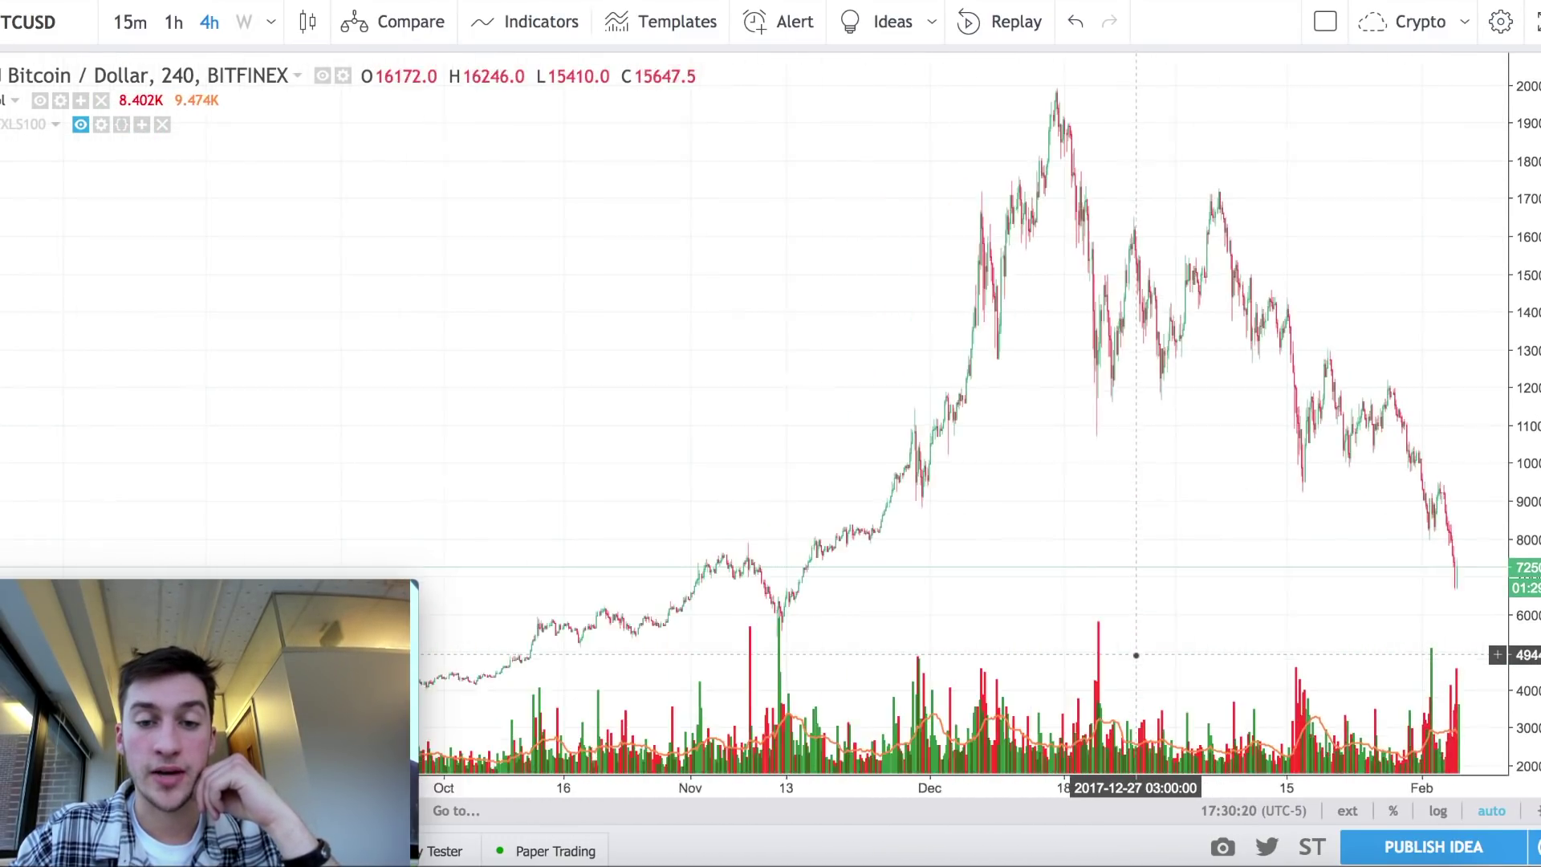
scroll(1136, 655, up, 5)
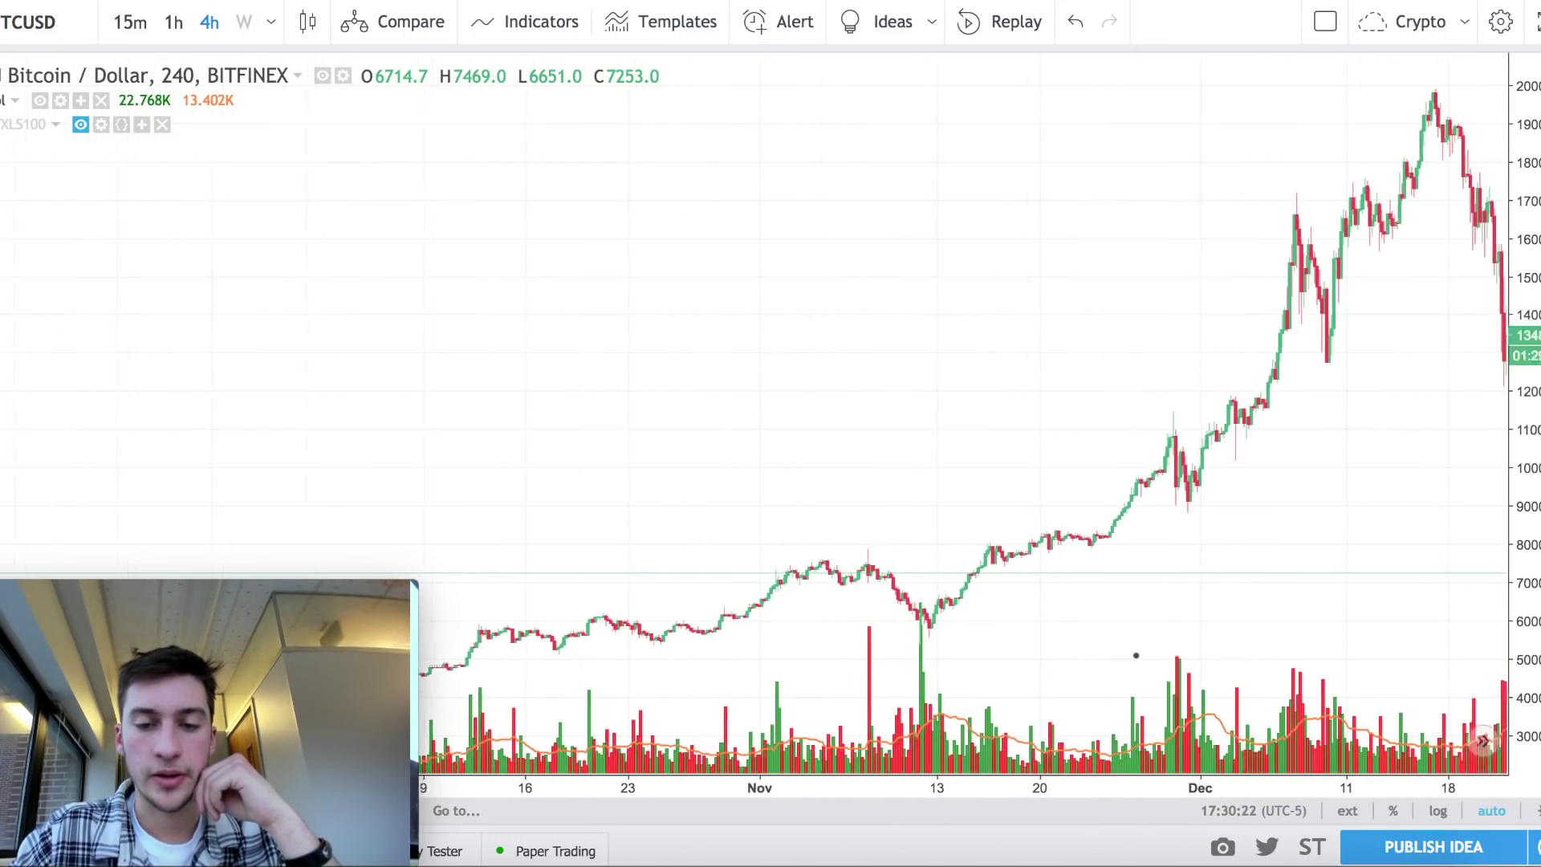
Hide the volume bars and show the XLS100 indicator lines over the 4-hour price chart.
scroll(999, 647, up, 4)
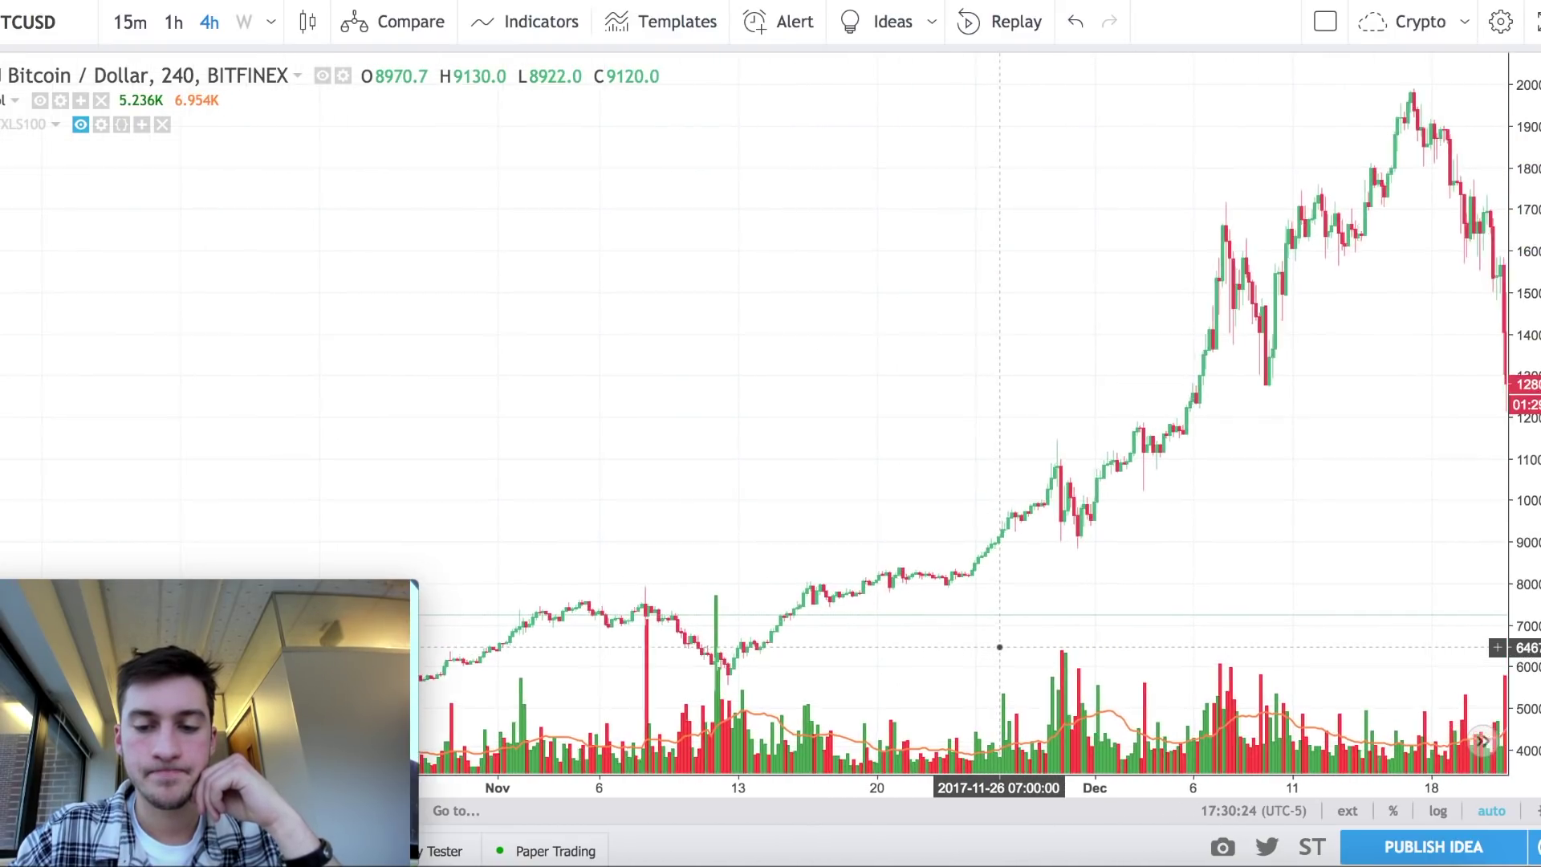
scroll(1000, 647, down, 1)
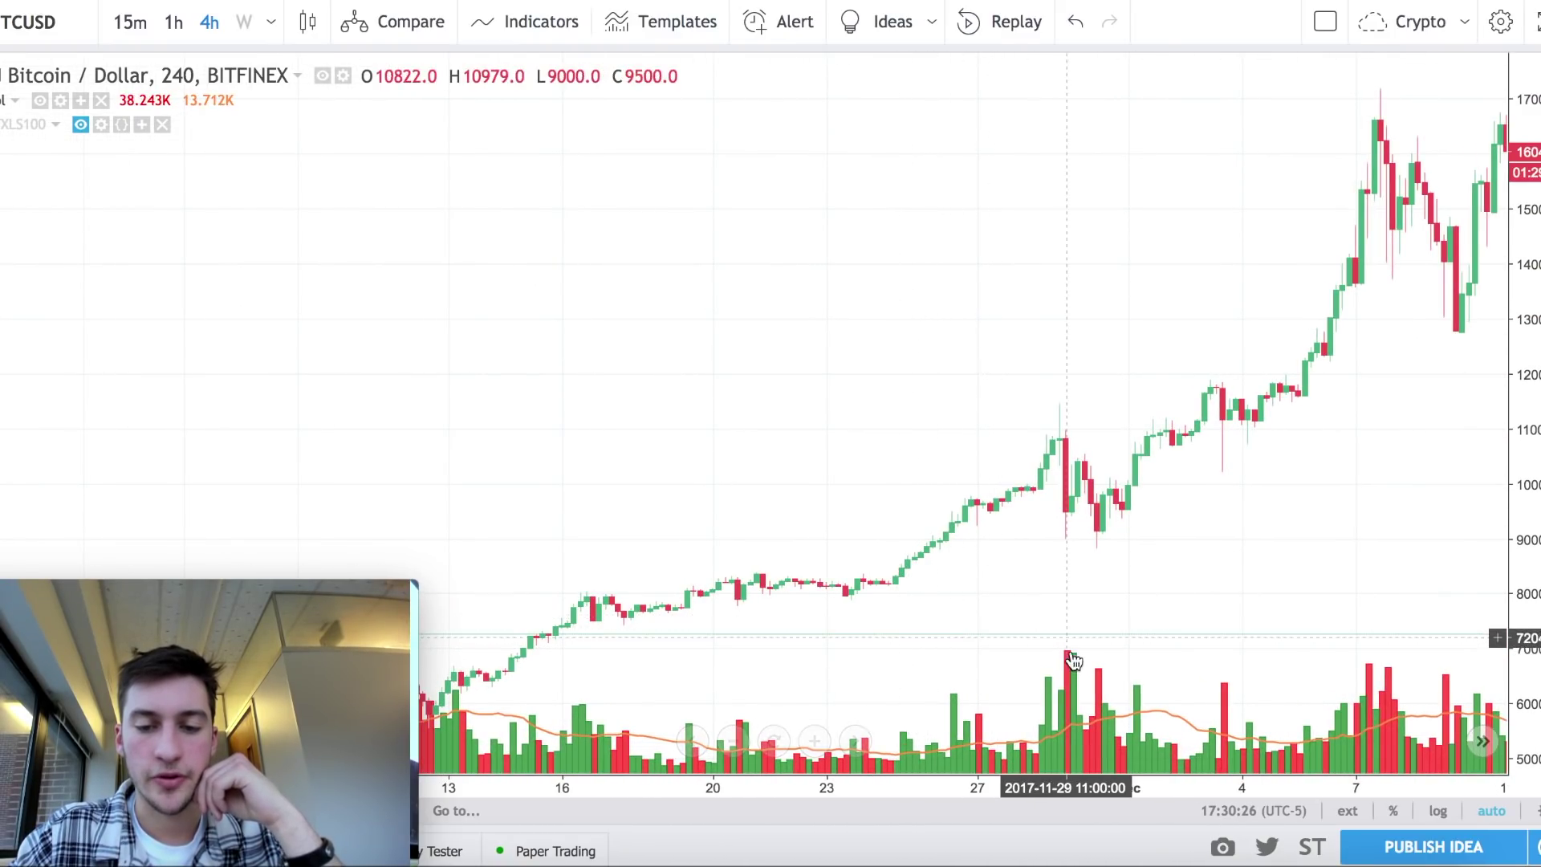
scroll(1153, 654, down, 6)
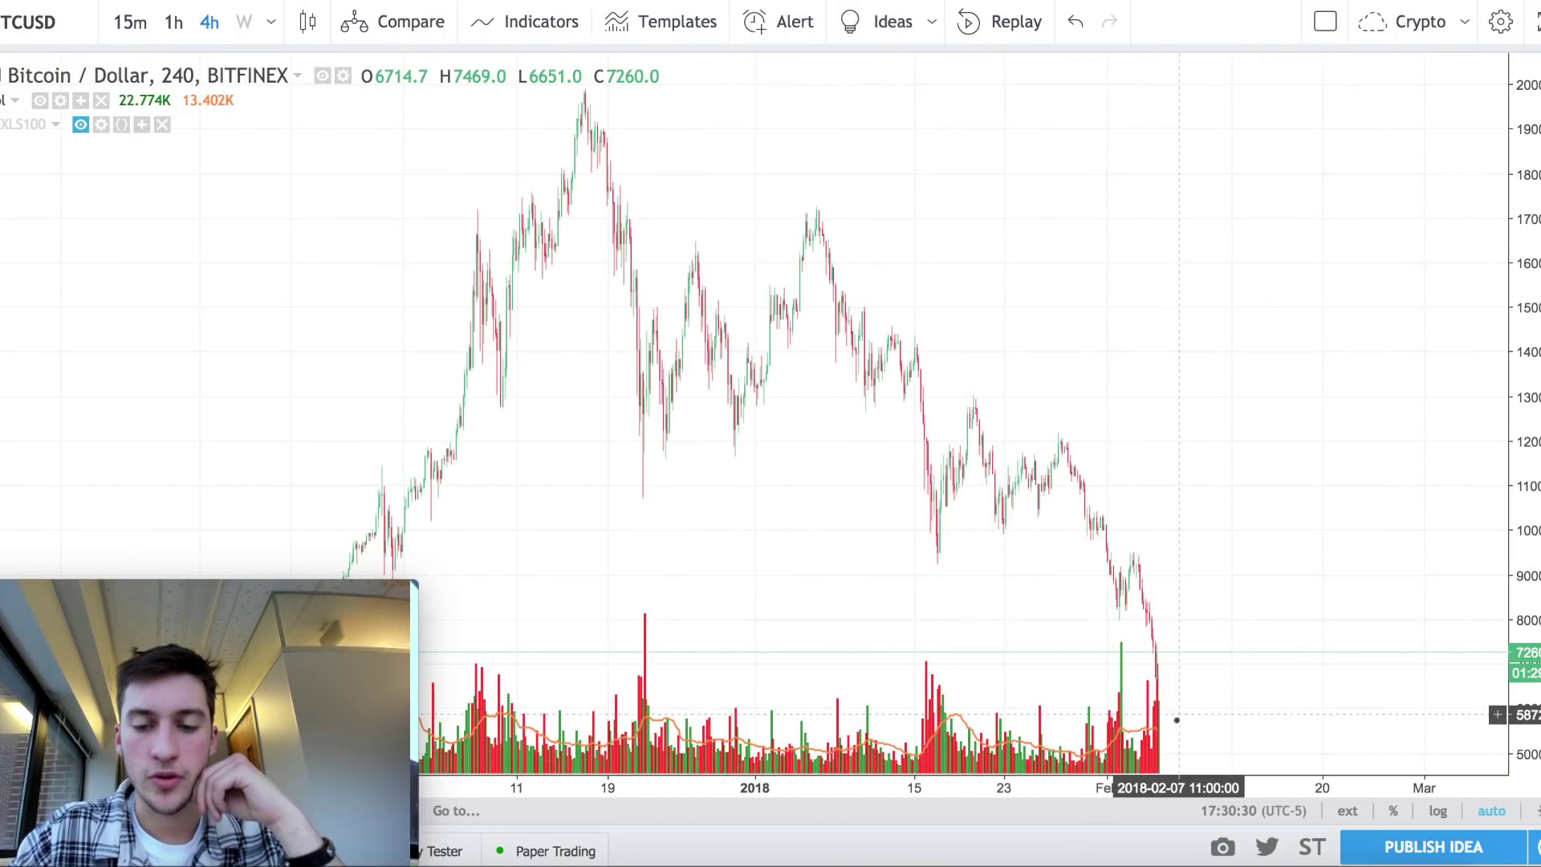
scroll(1167, 706, down, 3)
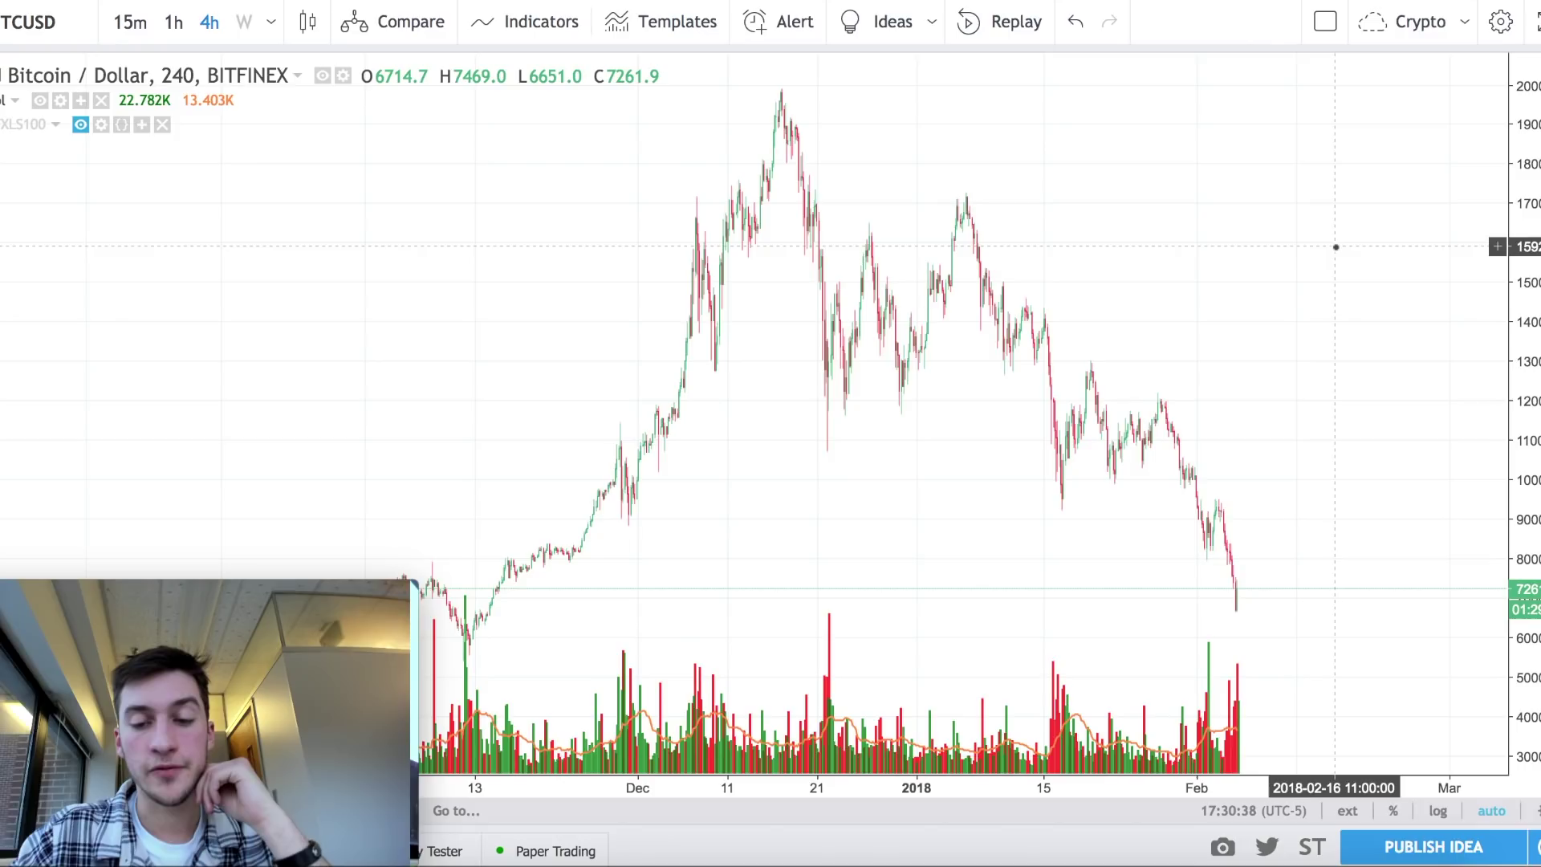
click(41, 101)
click(80, 125)
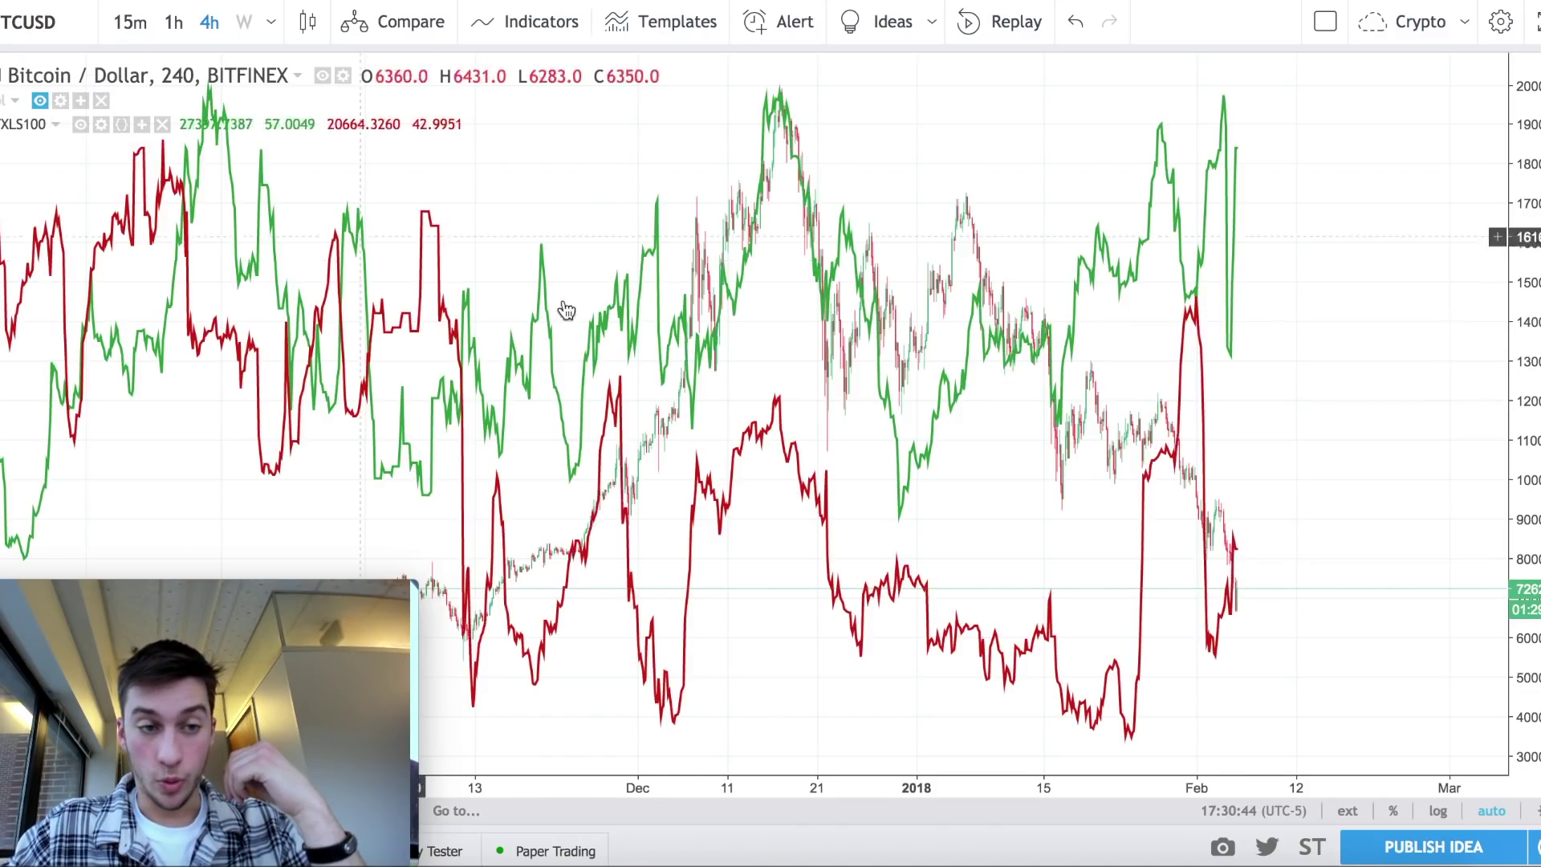
Set the chart with the XLS100 lines to the 1-hour interval.
scroll(1026, 499, up, 5)
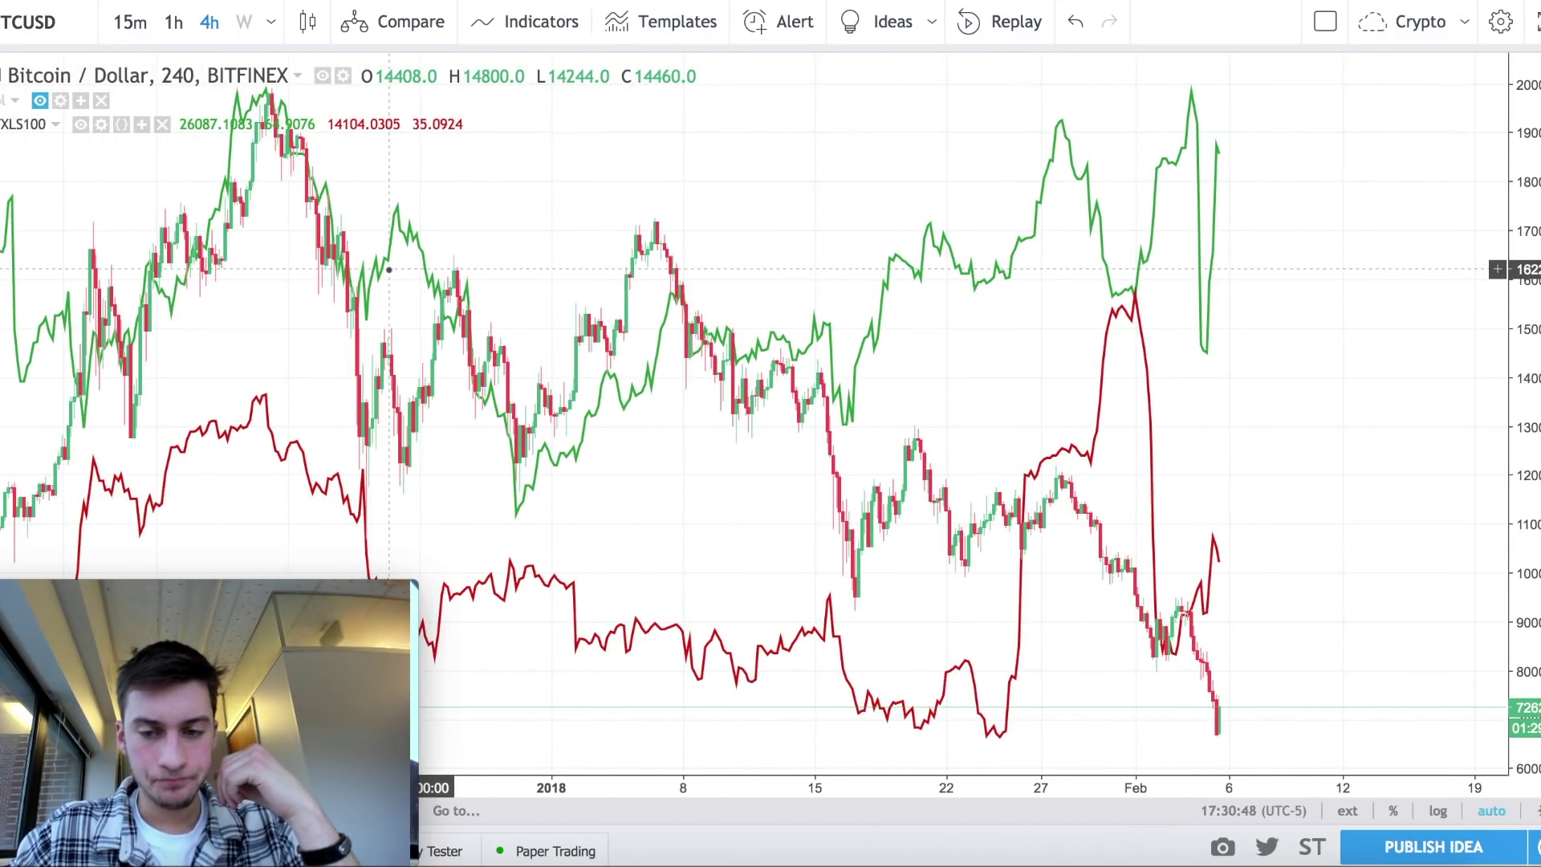
scroll(389, 270, down, 5)
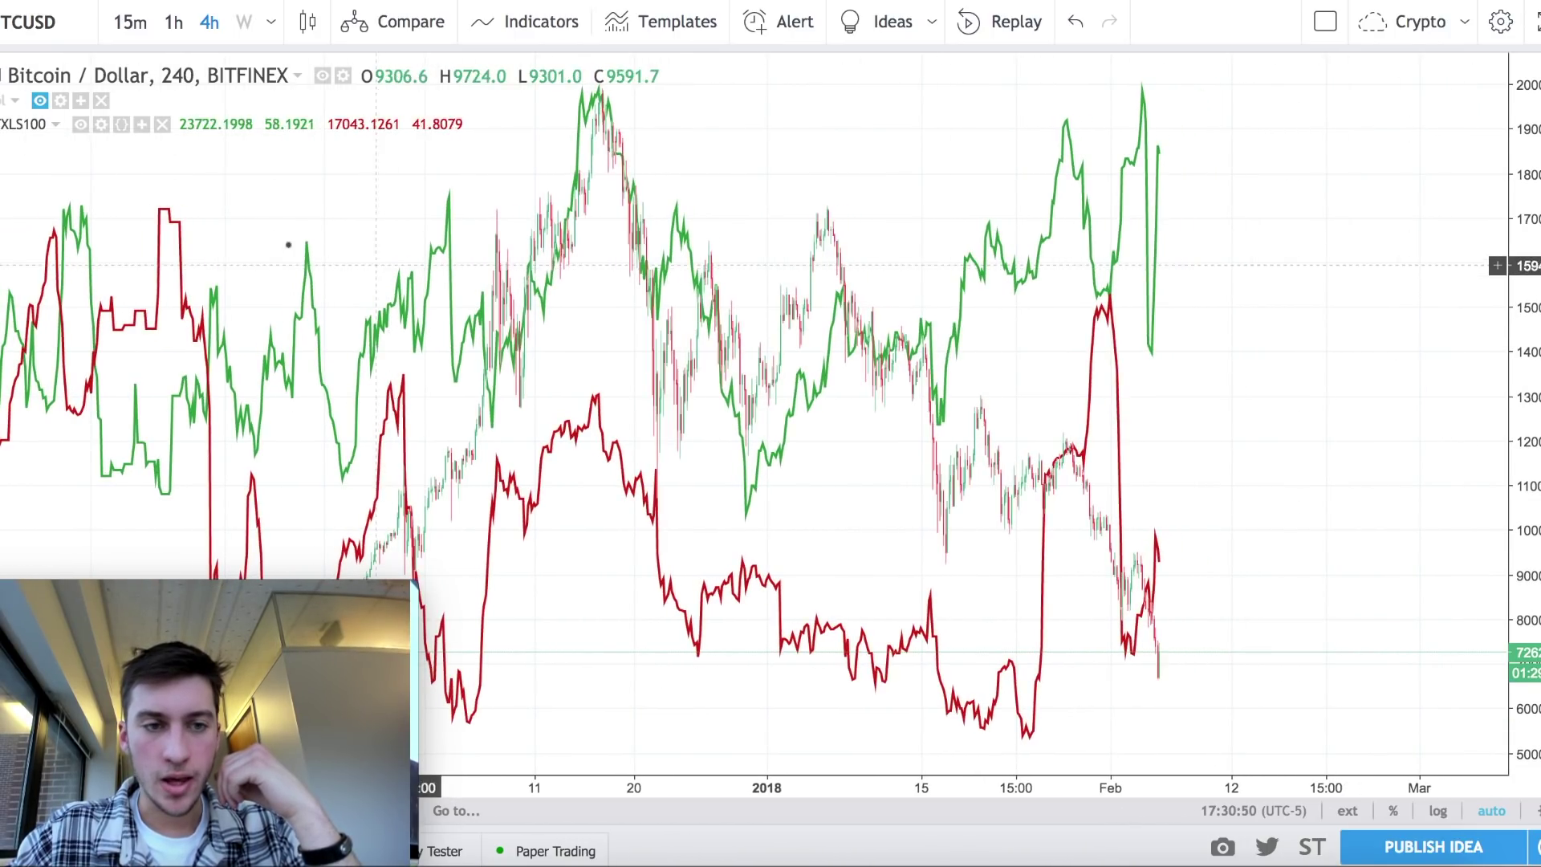
click(173, 21)
scroll(1074, 471, down, 3)
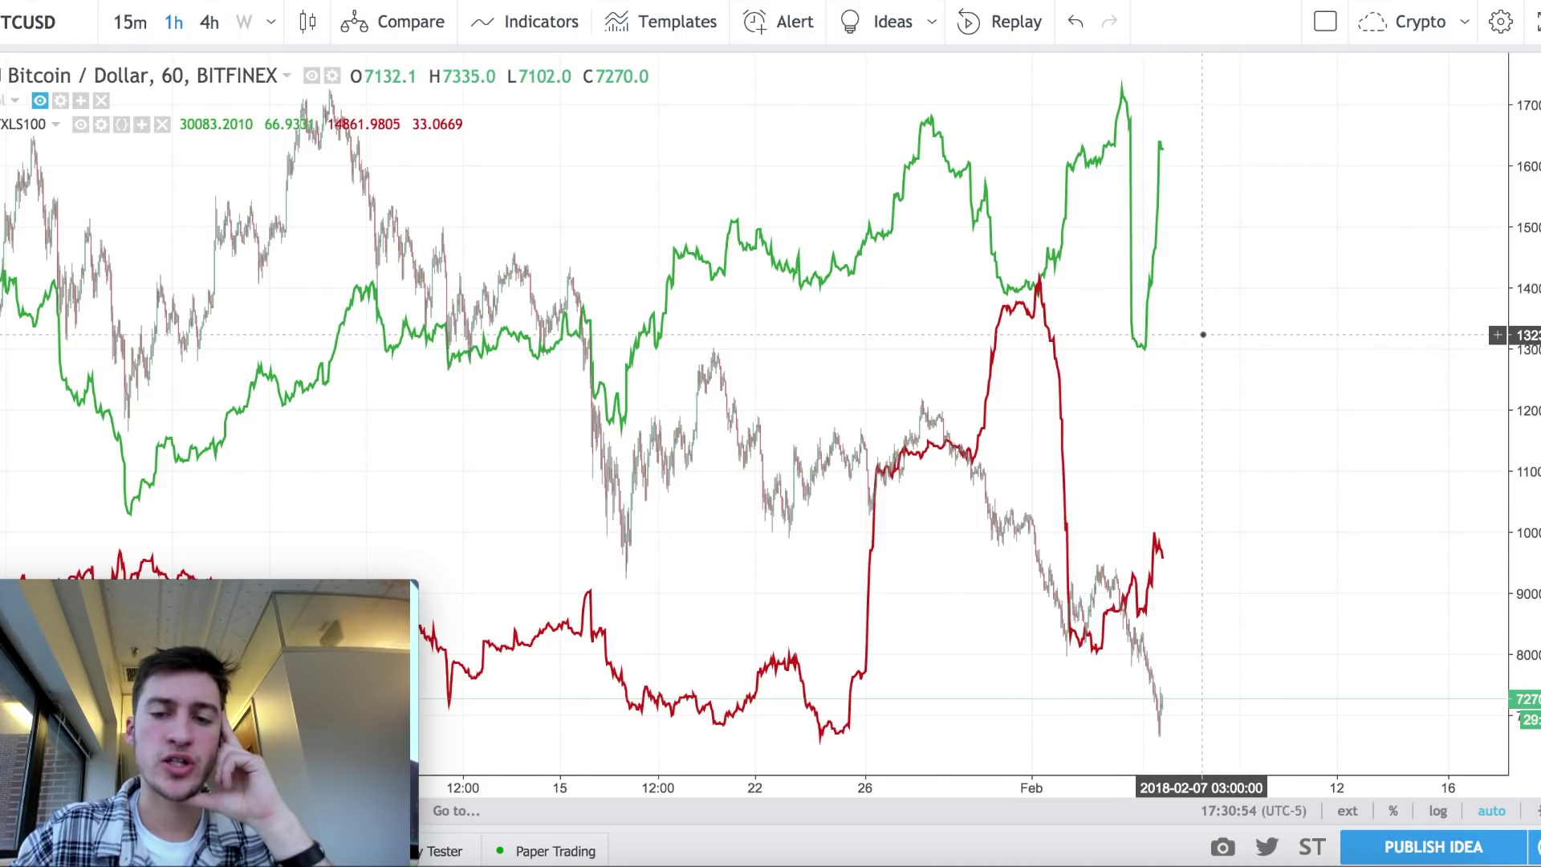
Examine the green and red XLS100 lines against the late-January to early-February price decline on the 1-hour chart.
scroll(1202, 334, up, 3)
scroll(1203, 335, up, 2)
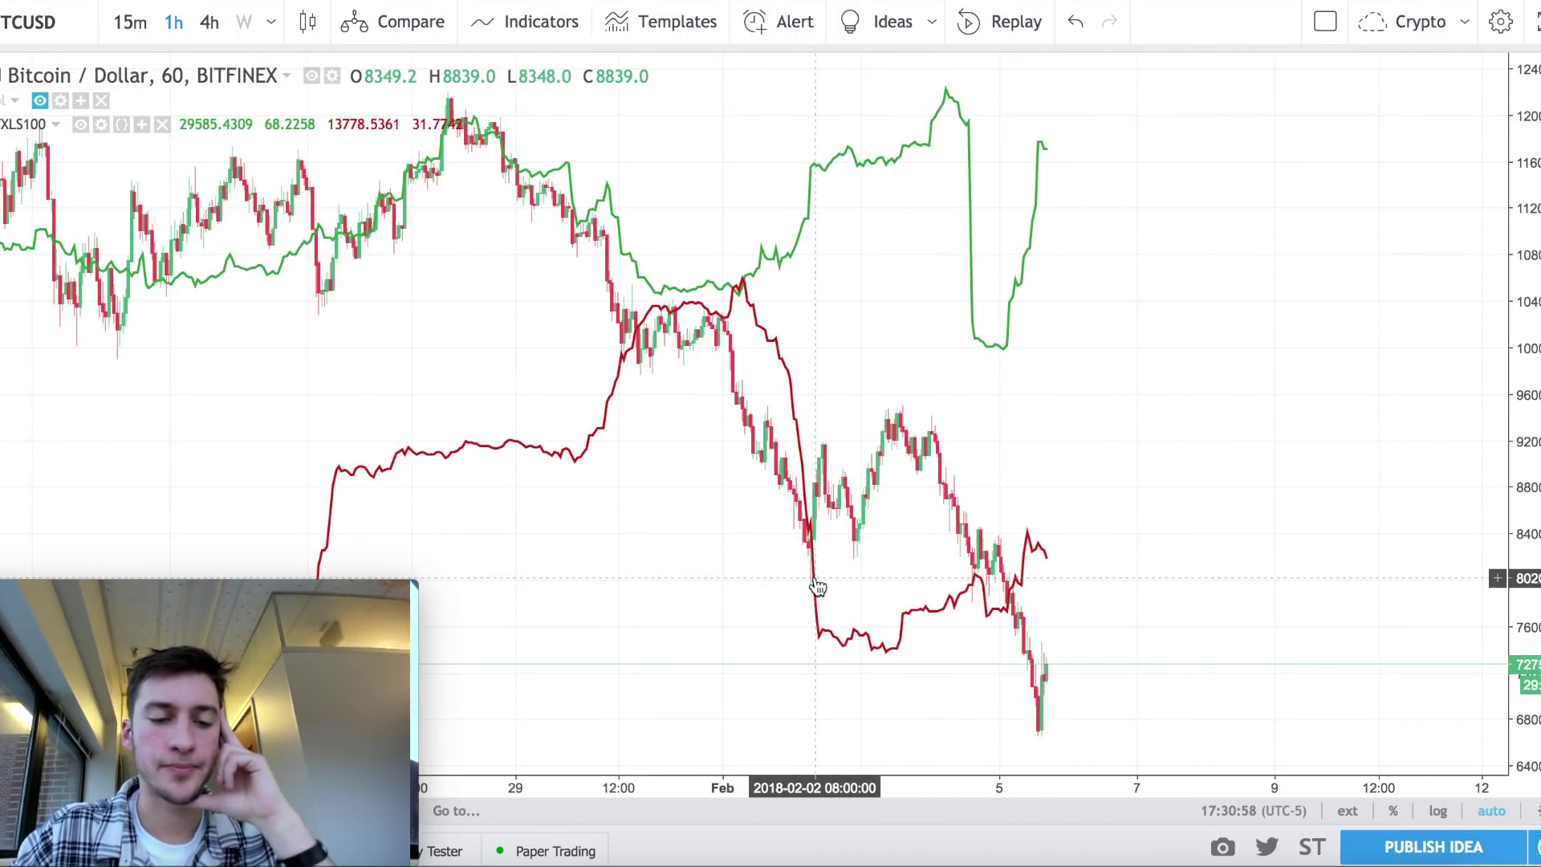
scroll(815, 584, down, 1)
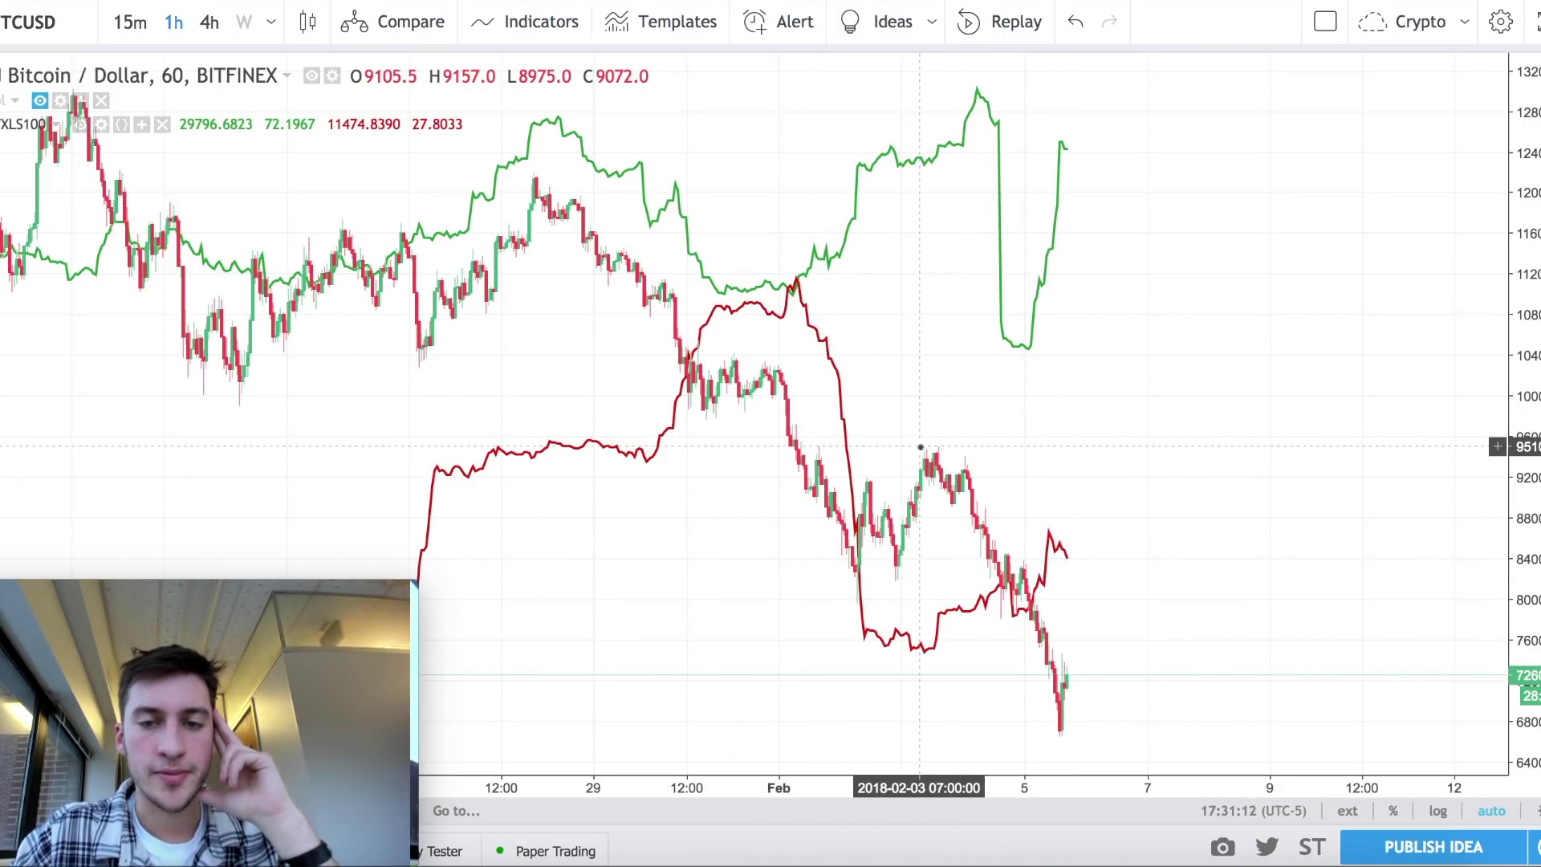
drag(838, 377, 920, 447)
scroll(921, 447, up, 1)
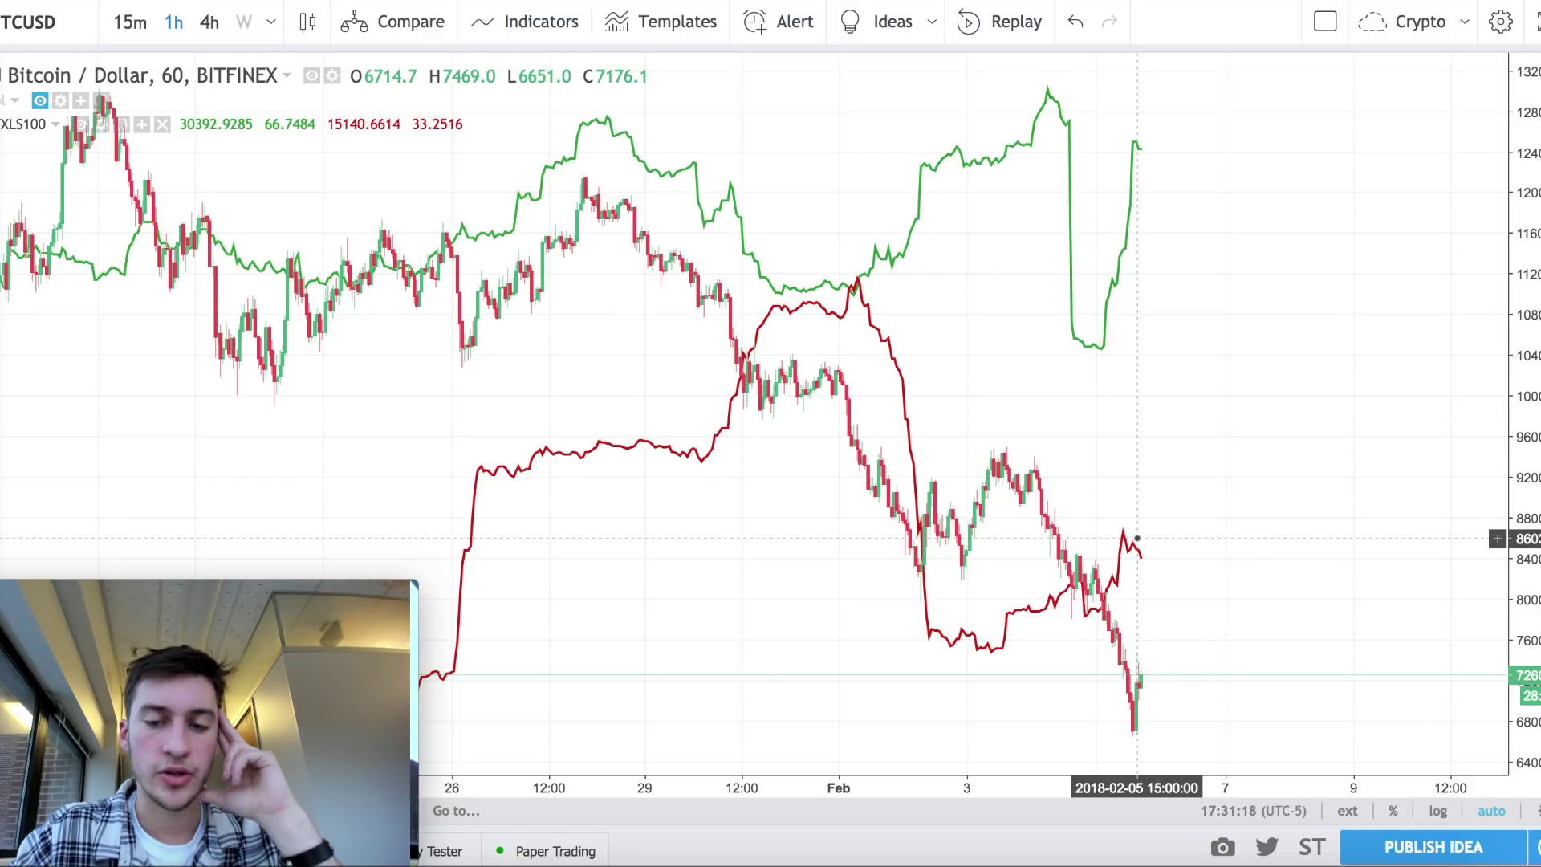
scroll(1142, 533, down, 3)
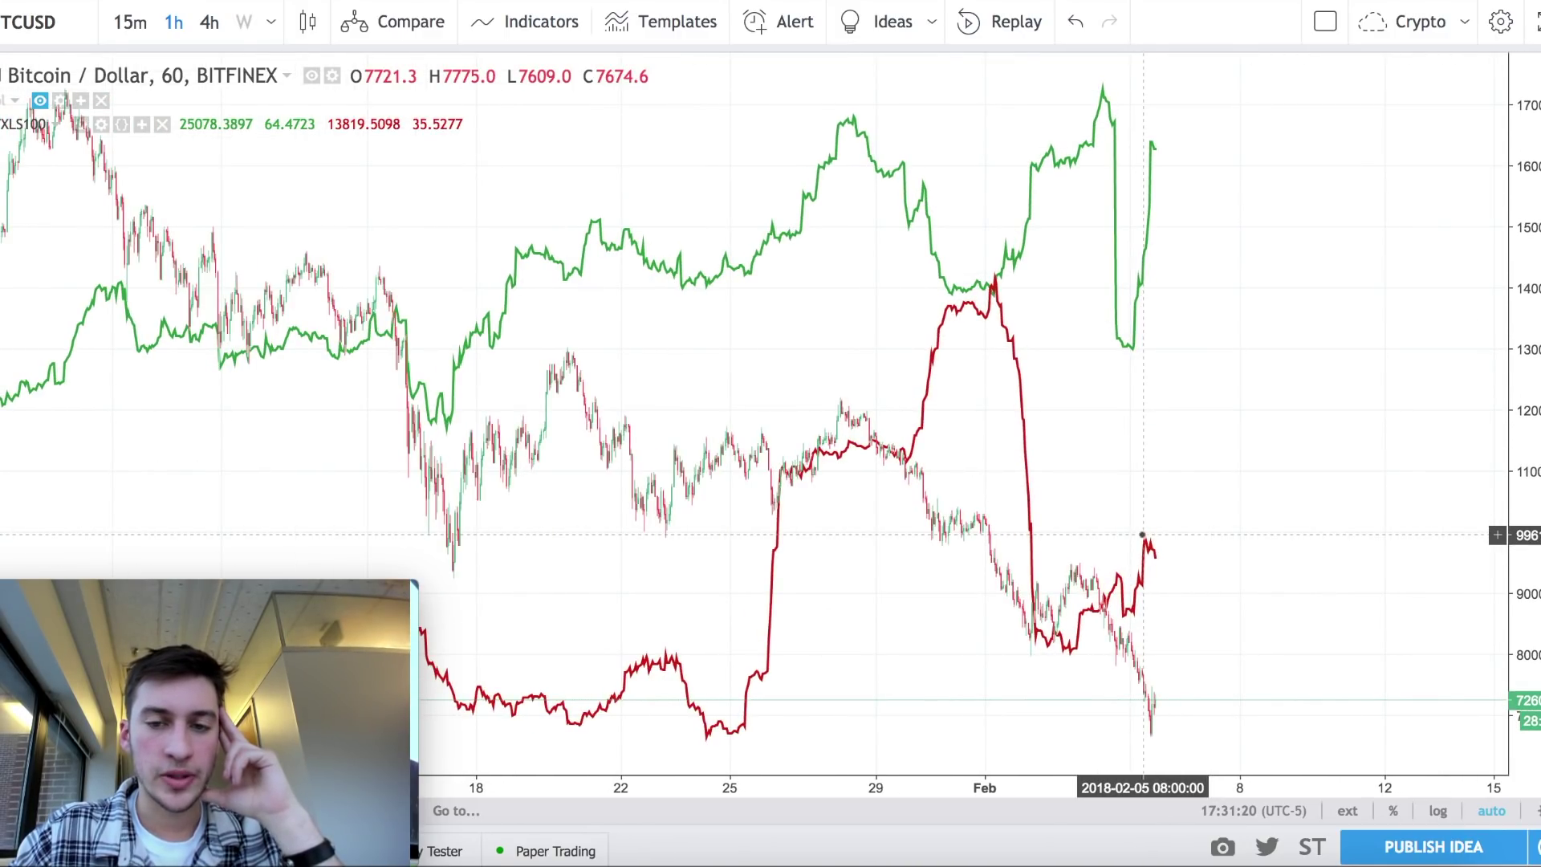
scroll(1142, 534, down, 2)
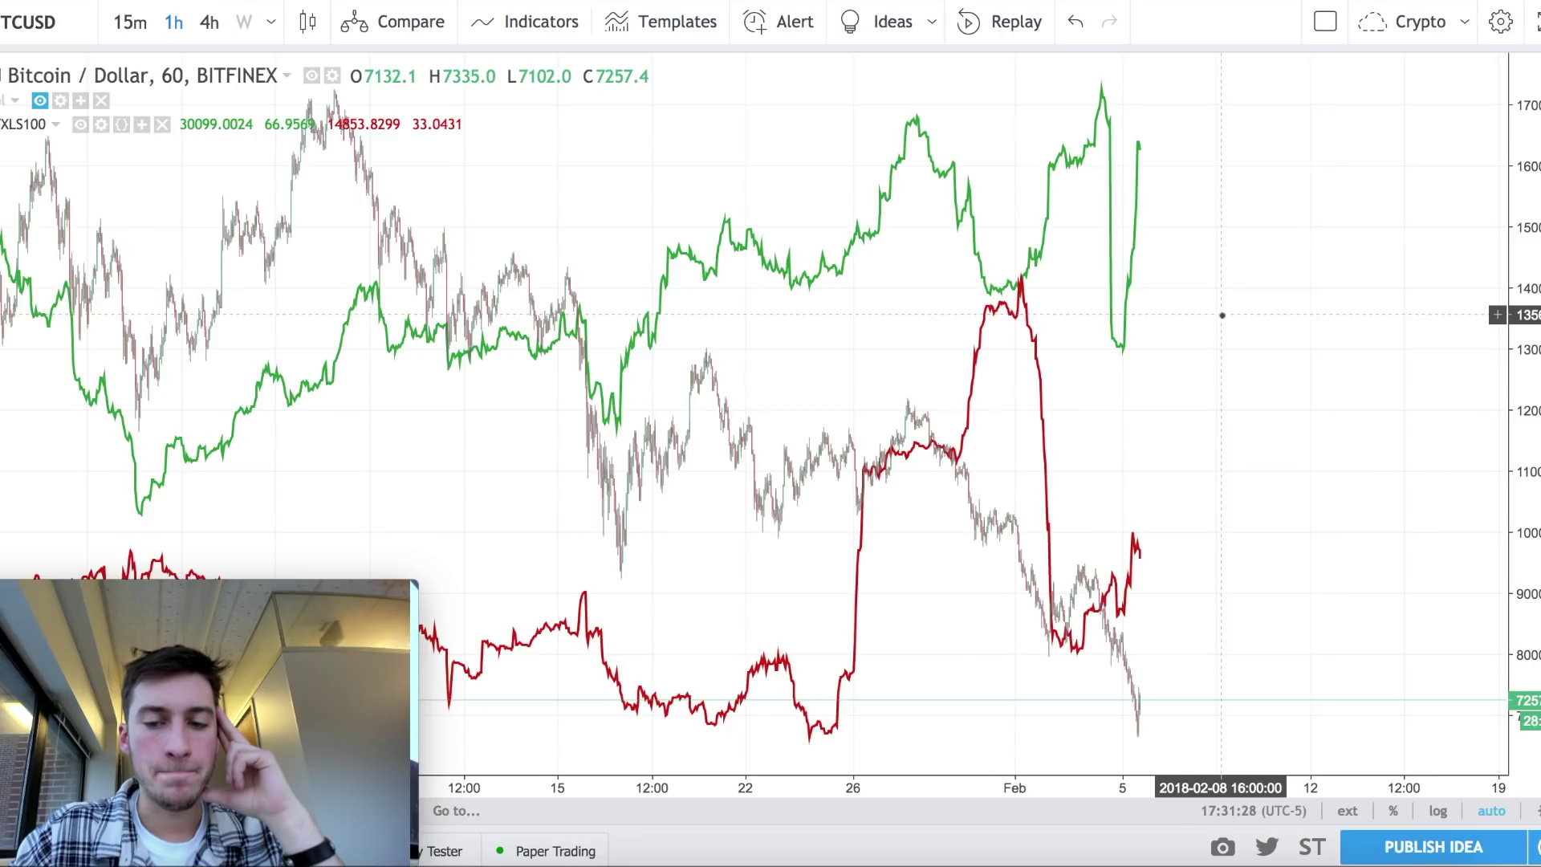
scroll(1222, 315, up, 1)
scroll(1203, 313, up, 1)
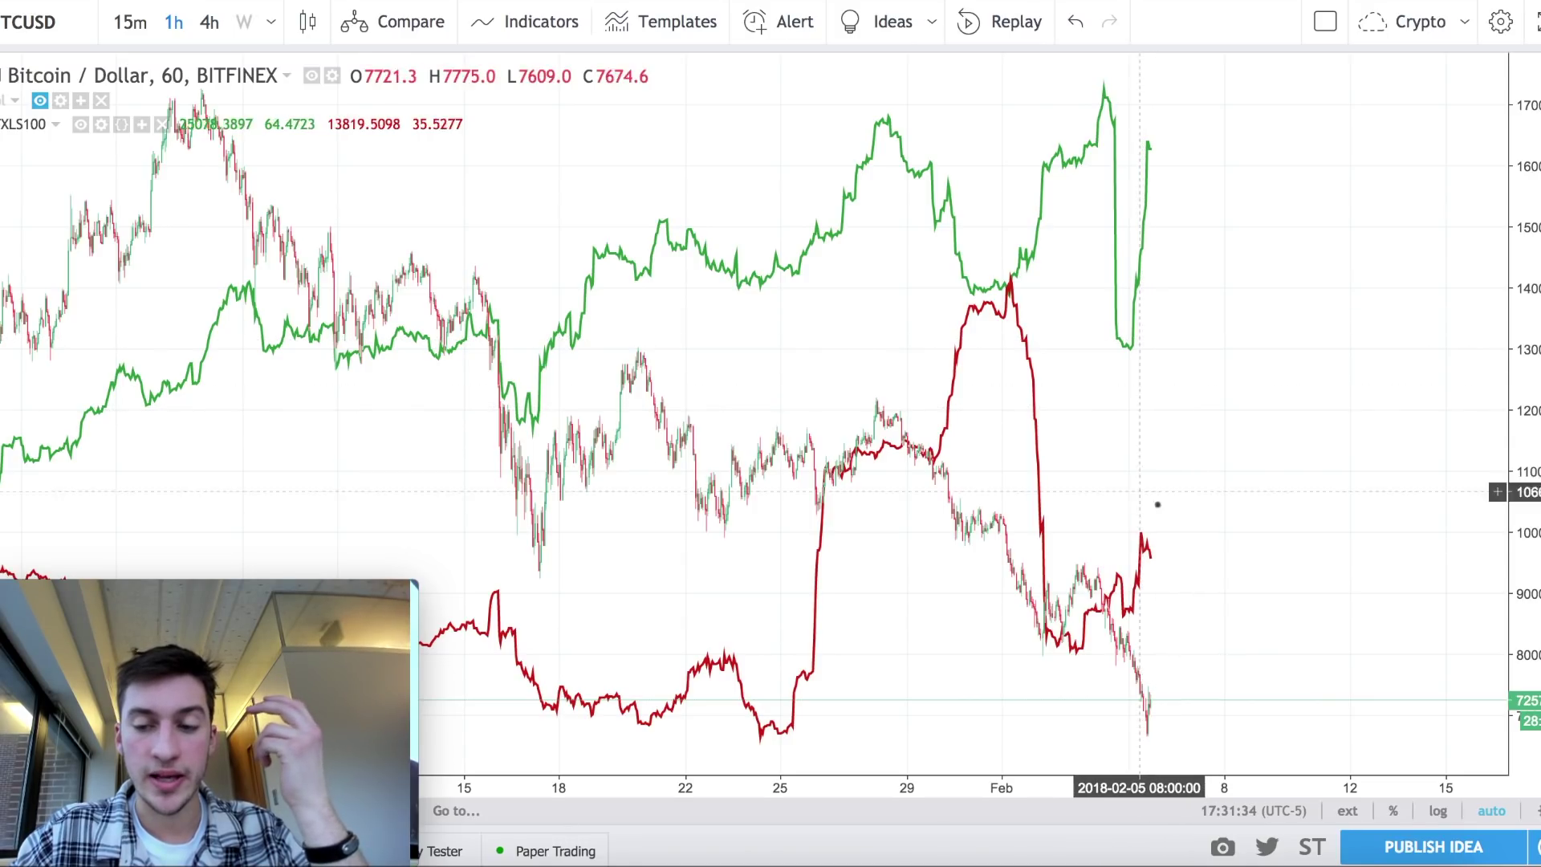
scroll(1168, 504, up, 3)
scroll(1168, 504, up, 1)
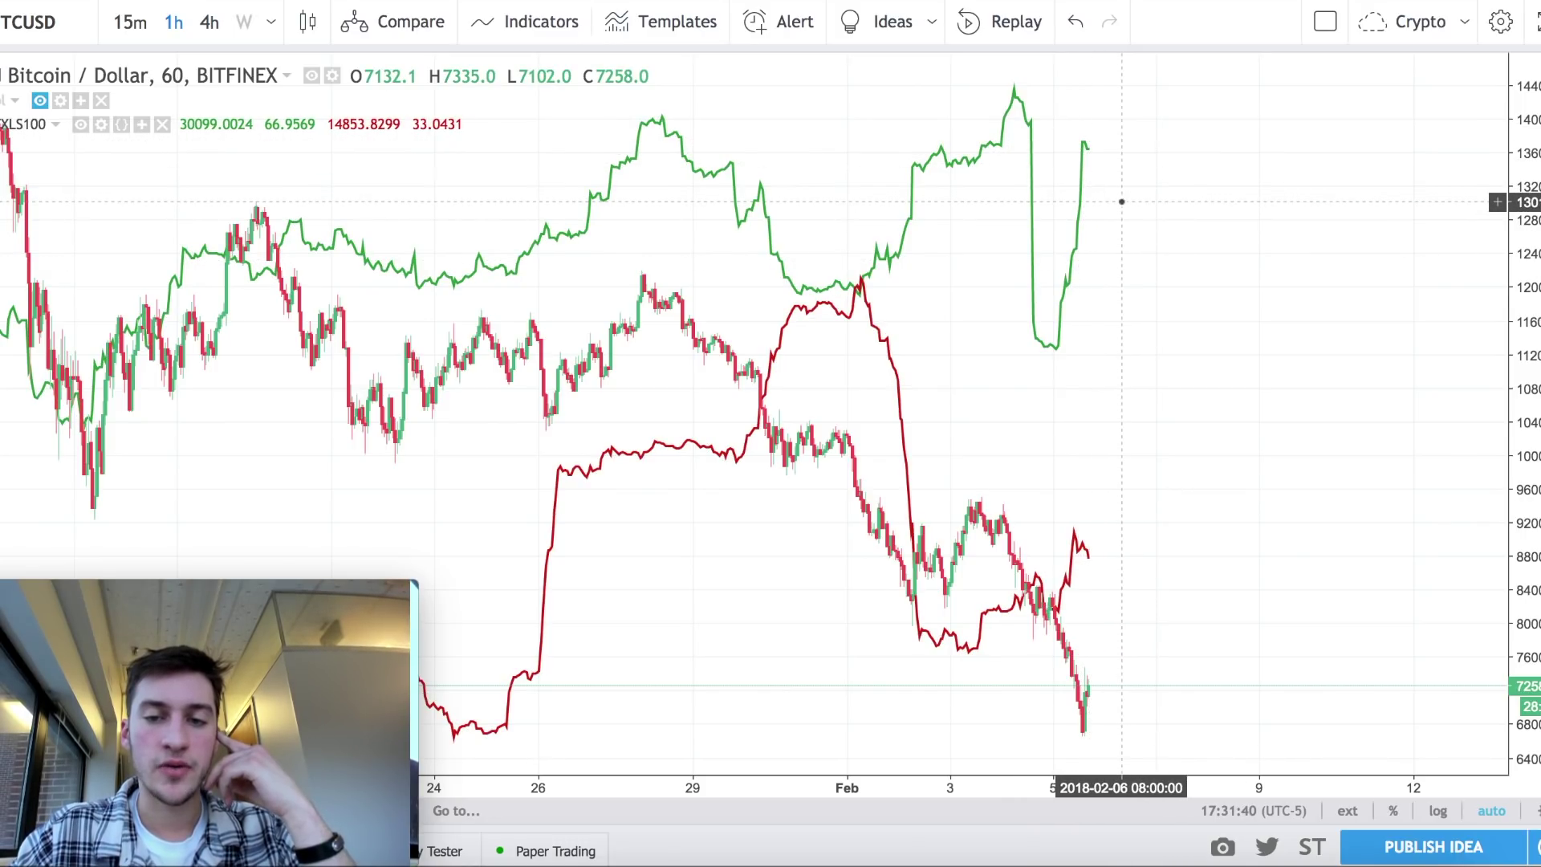
scroll(1121, 201, down, 1)
scroll(1122, 201, up, 1)
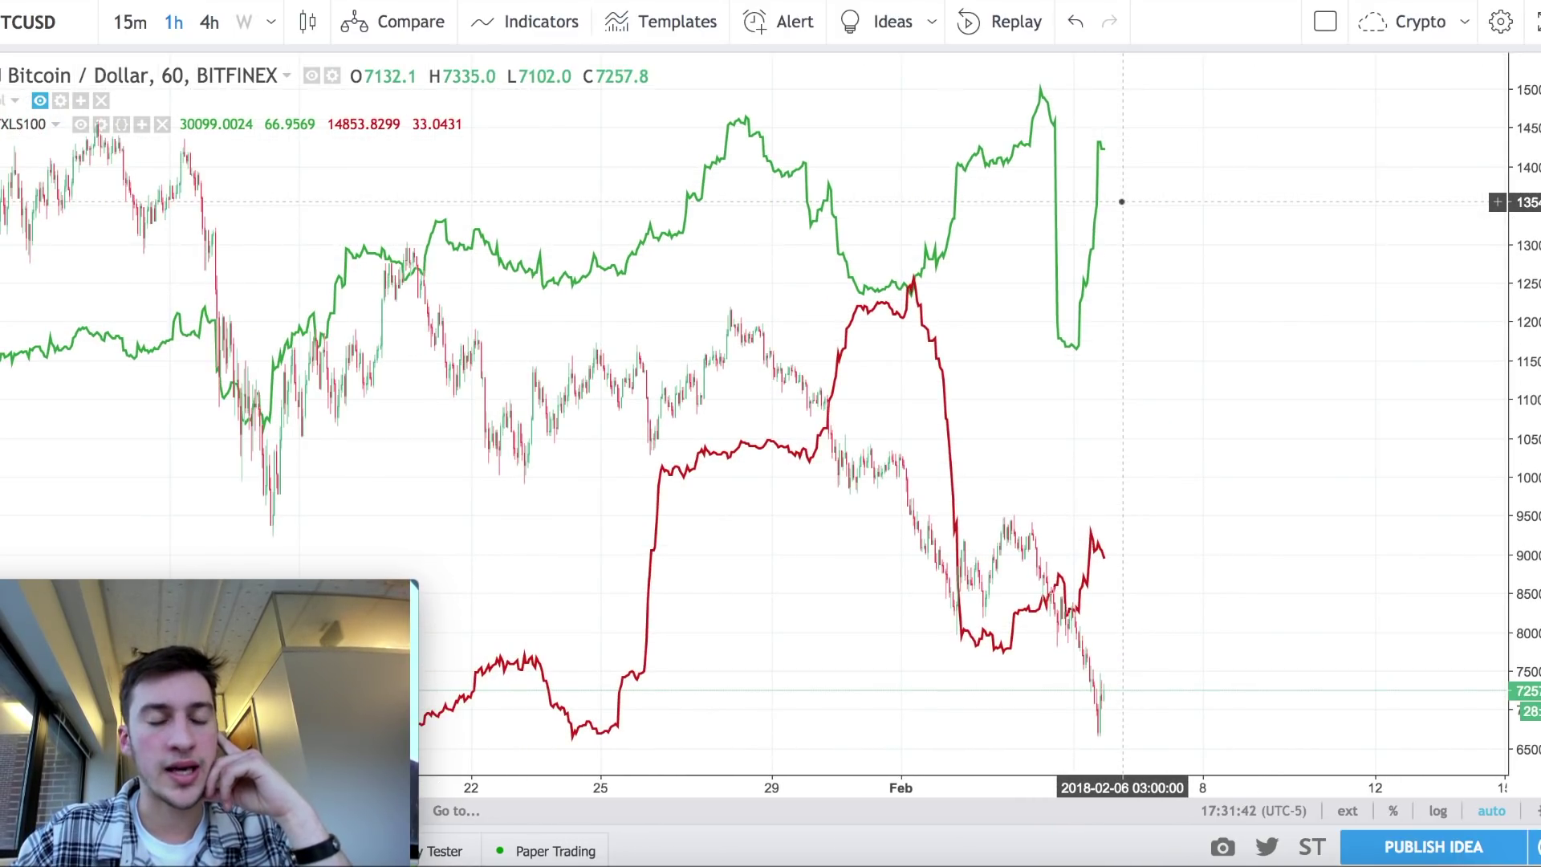
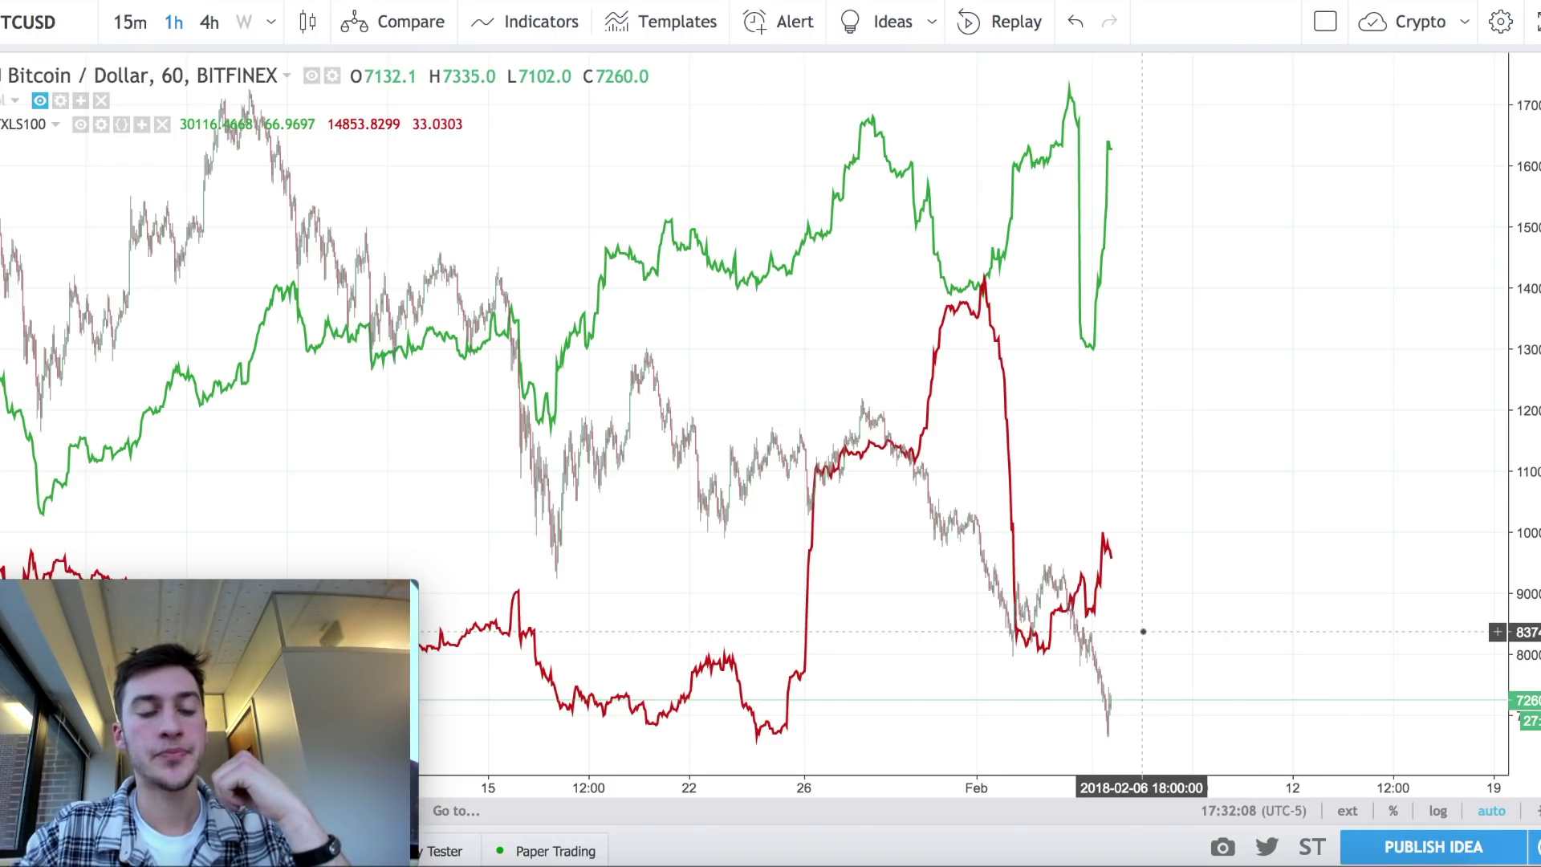
Compare the XLS100 lines with the price from the December high through the February drop.
scroll(1062, 575, up, 2)
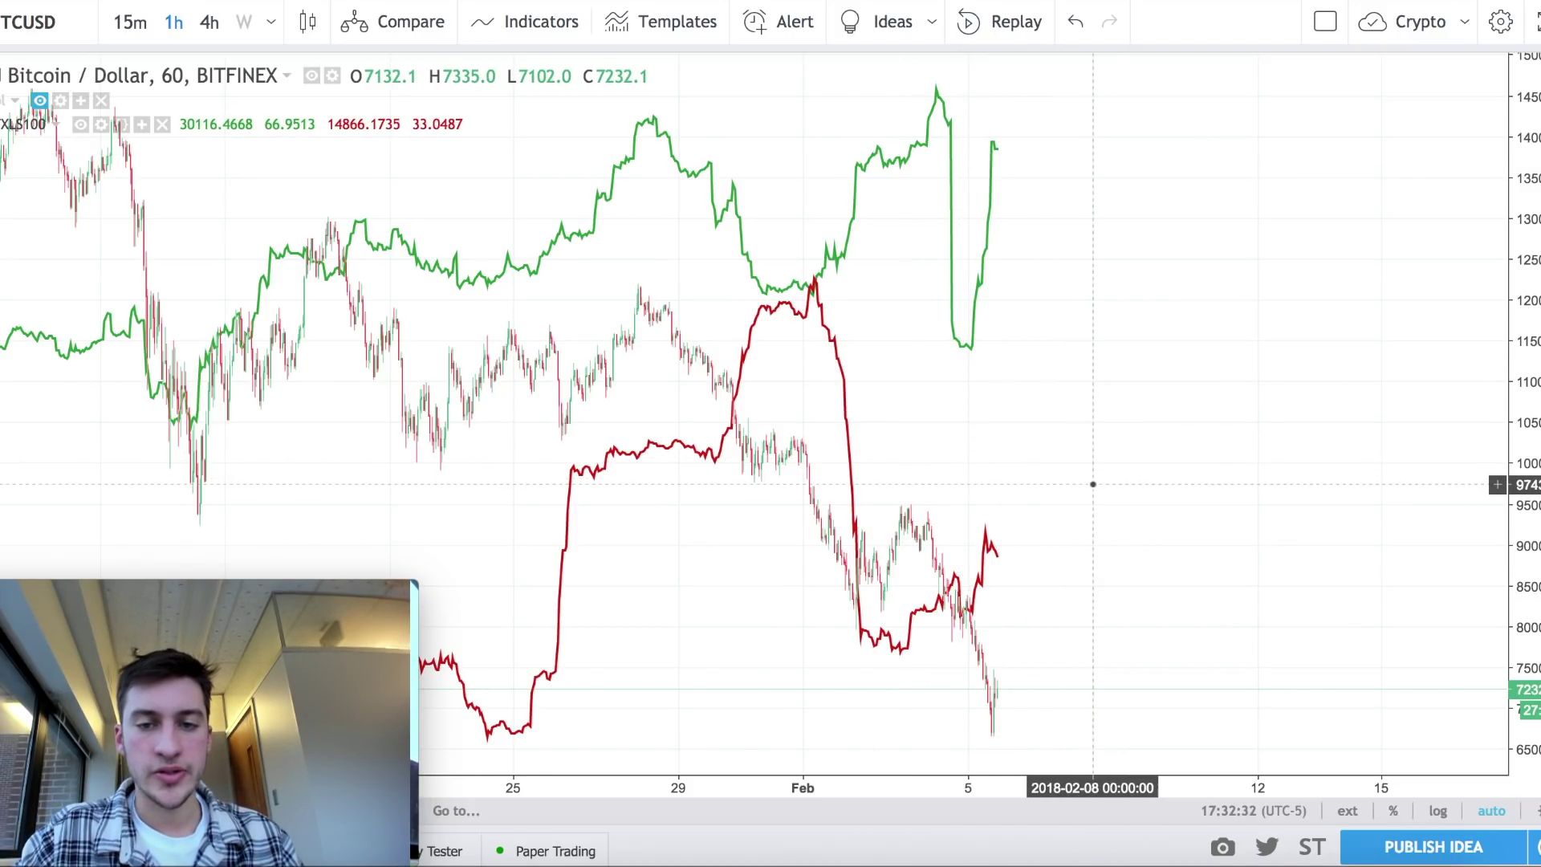
scroll(1093, 484, down, 1)
scroll(1088, 470, down, 1)
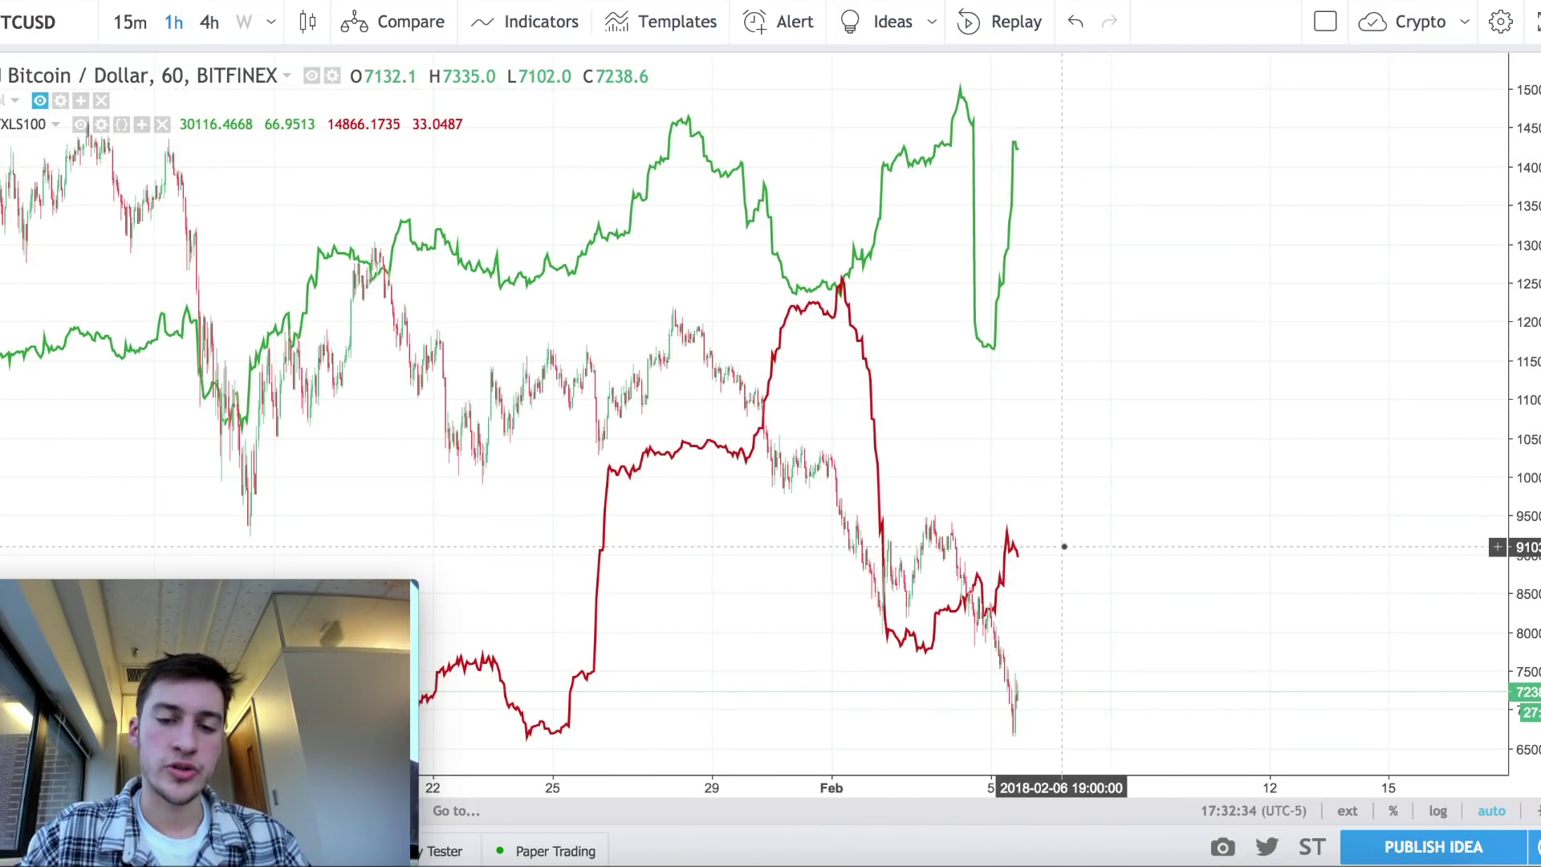
scroll(1068, 534, down, 1)
scroll(1074, 524, down, 3)
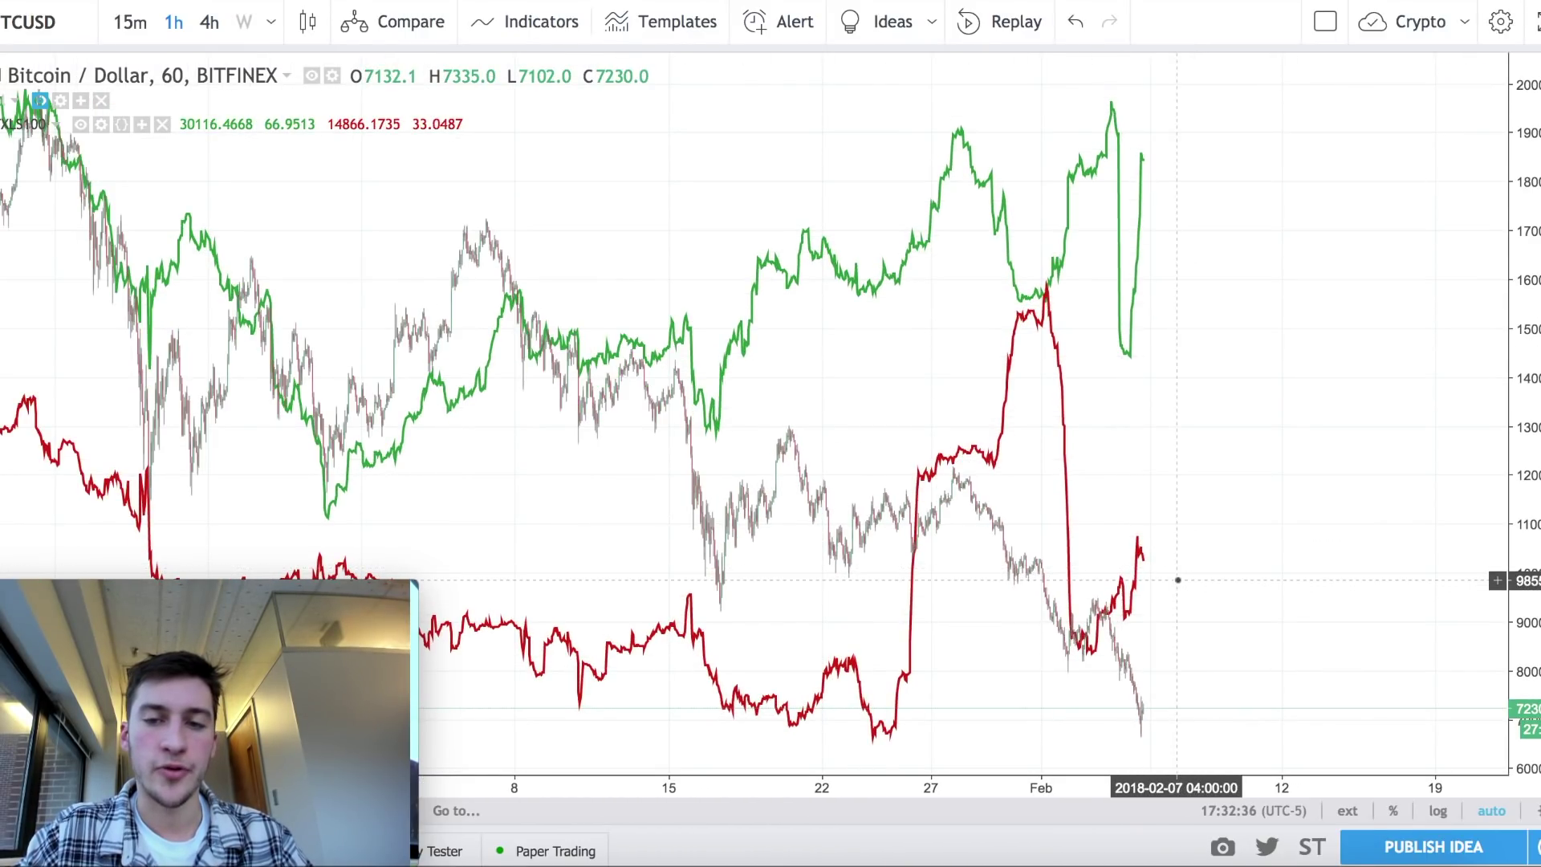
scroll(1235, 593, up, 3)
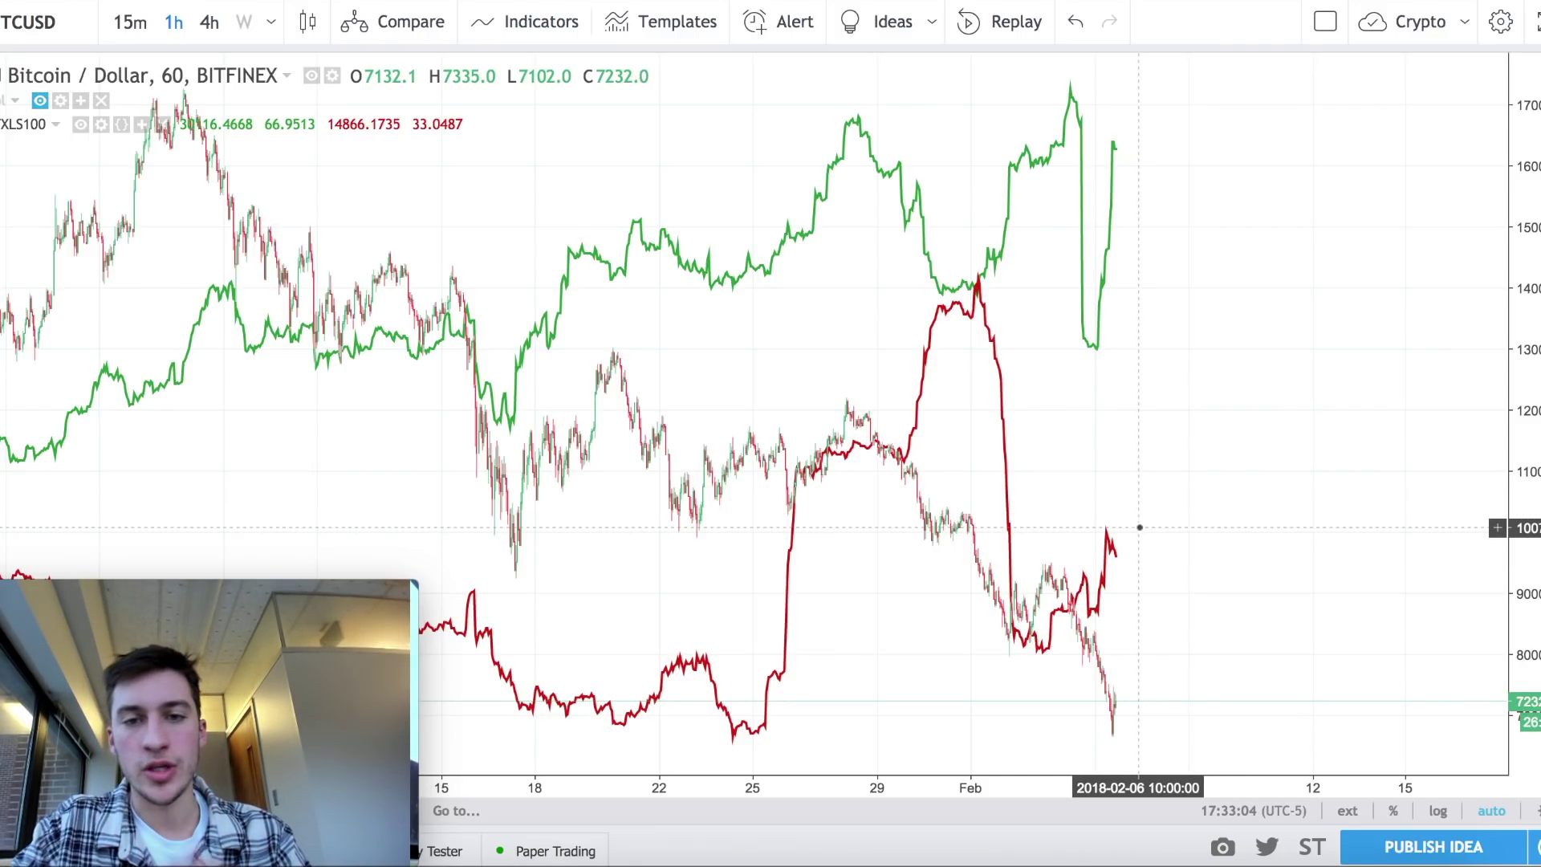
scroll(1139, 528, down, 4)
scroll(1182, 480, down, 3)
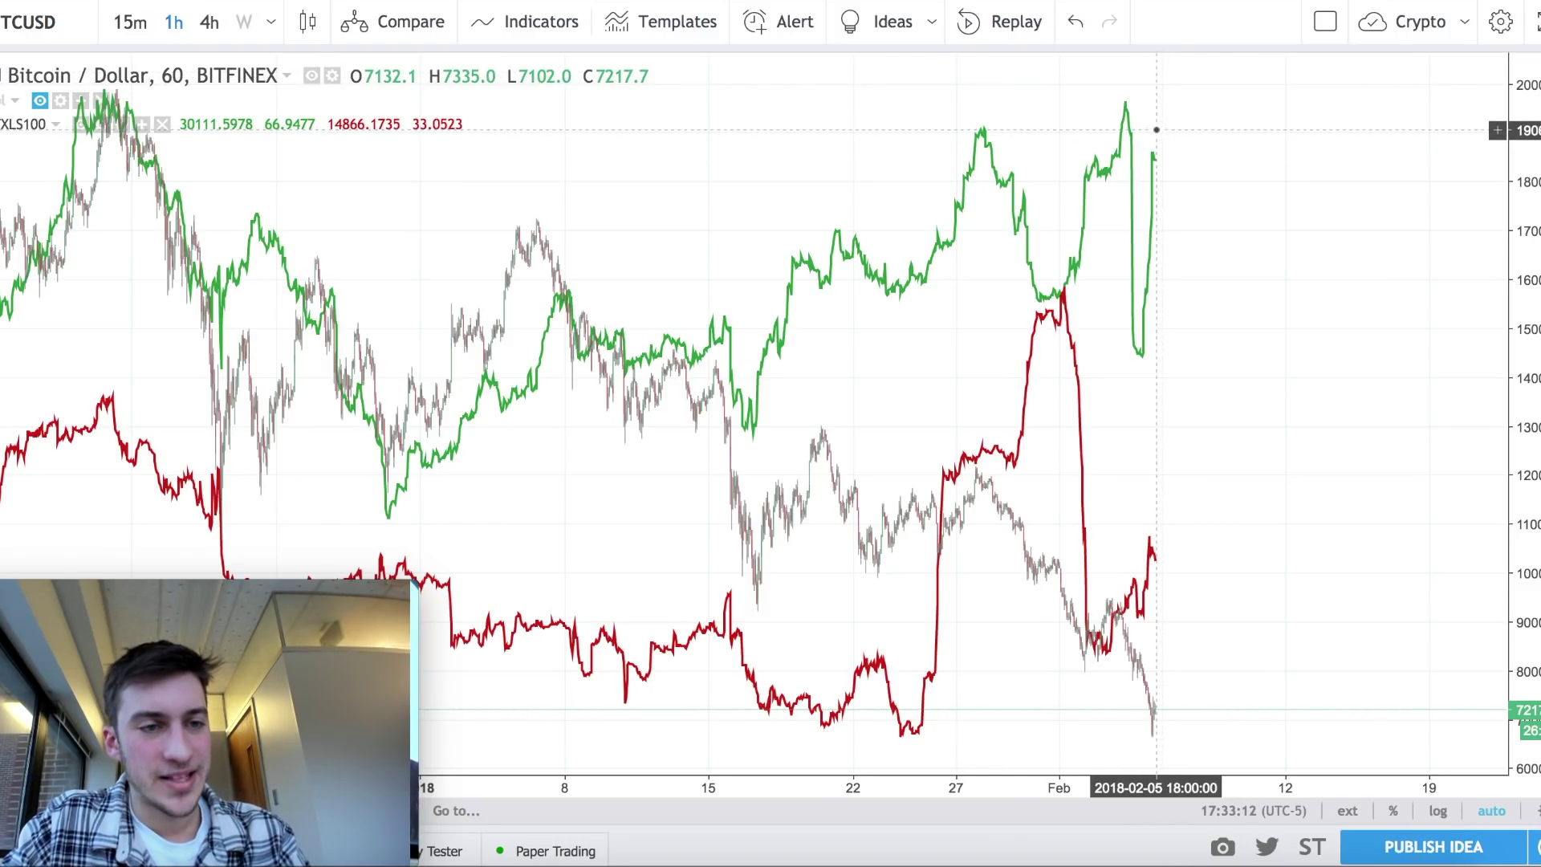
scroll(1276, 306, down, 4)
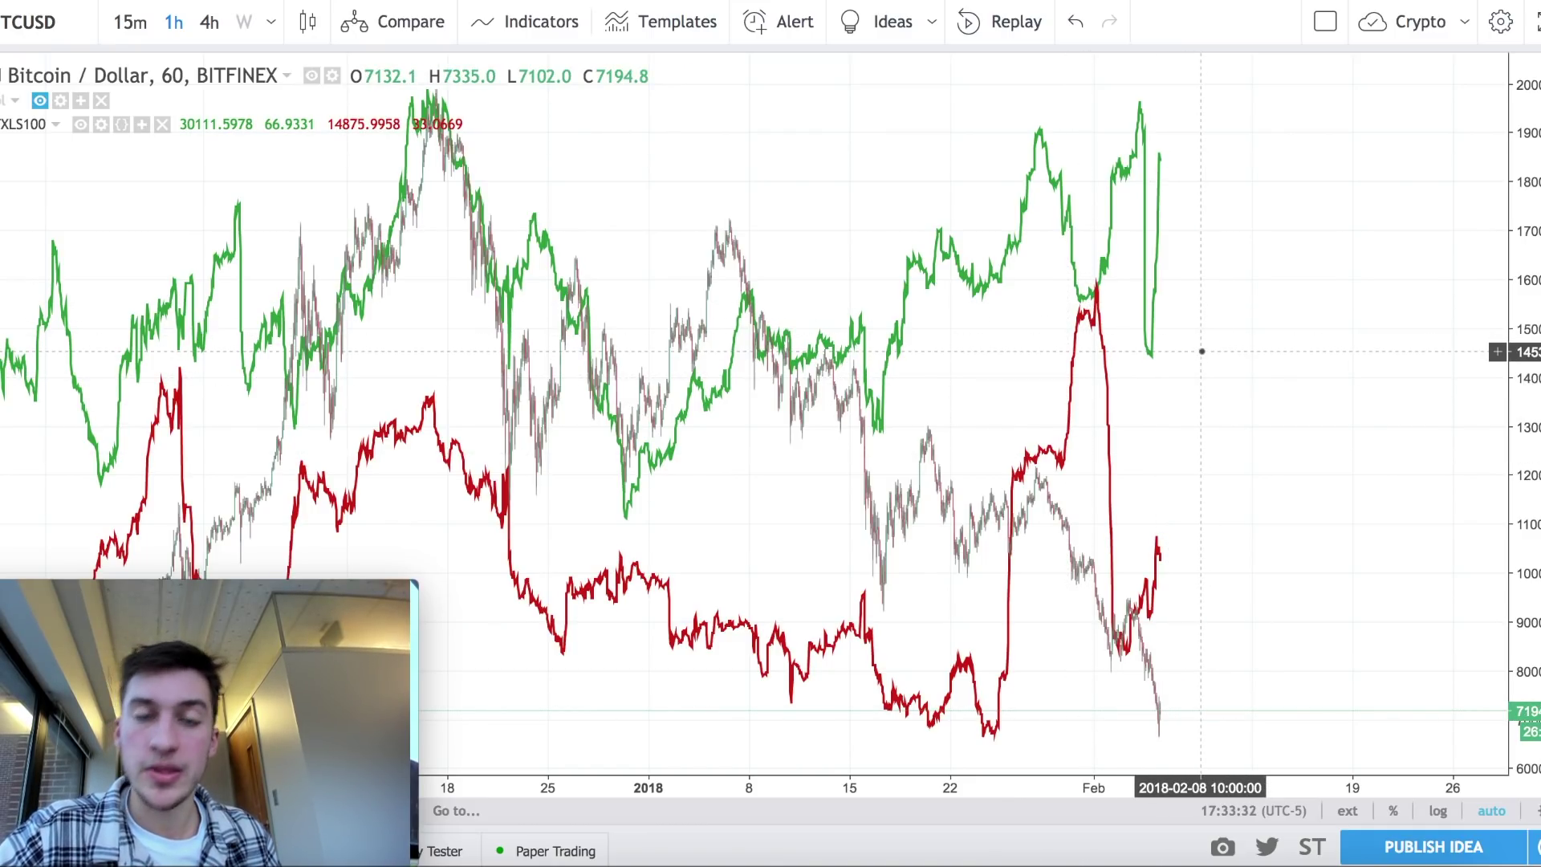
Replace the XLS100 lines with the volume bars and set the chart to the 1-week interval.
click(81, 125)
click(39, 100)
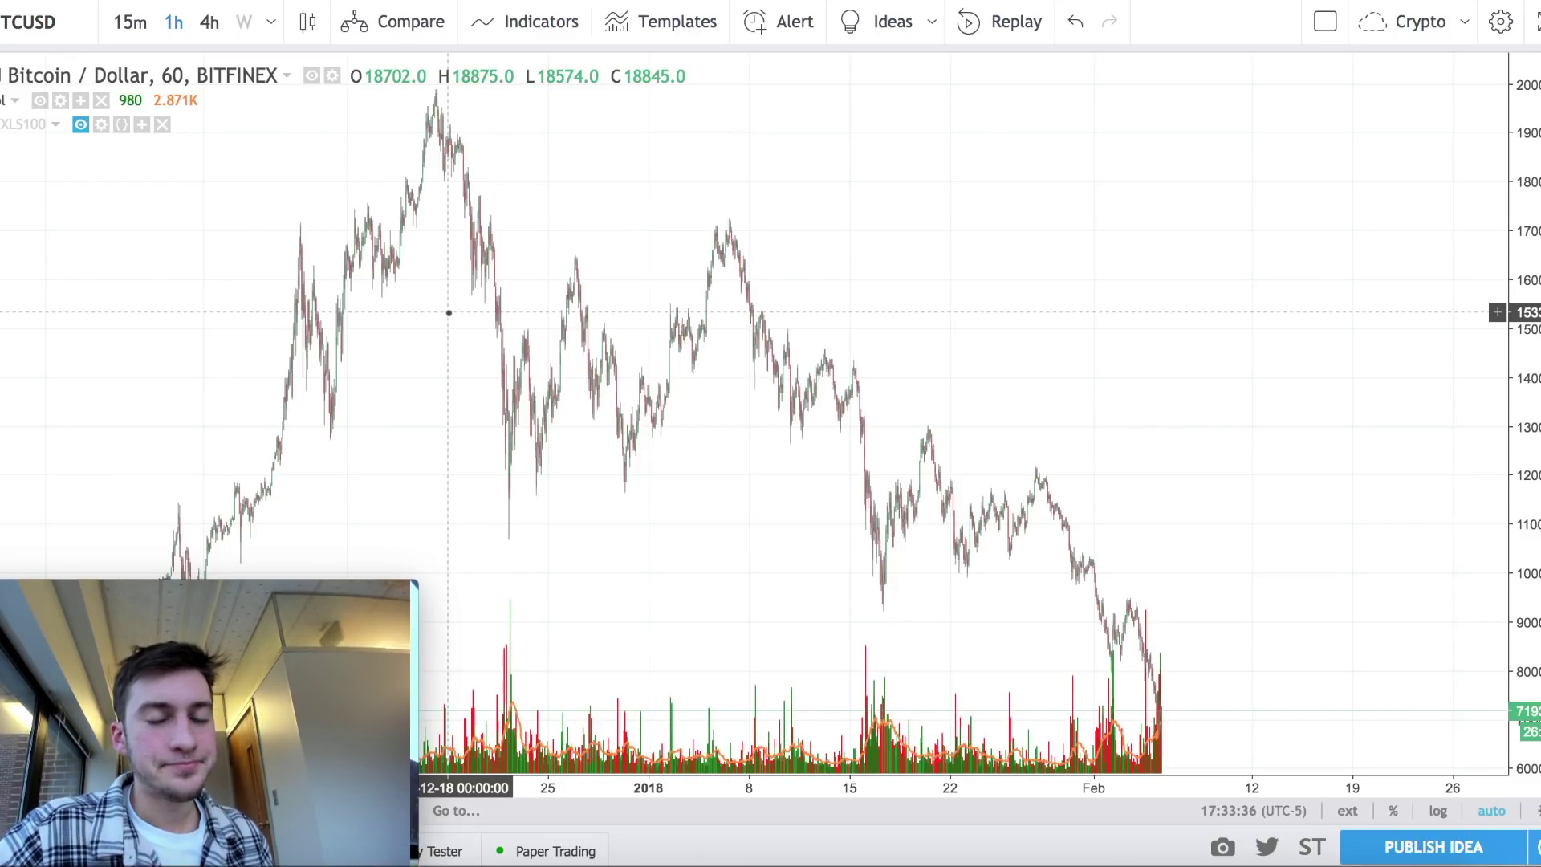
text(1W)
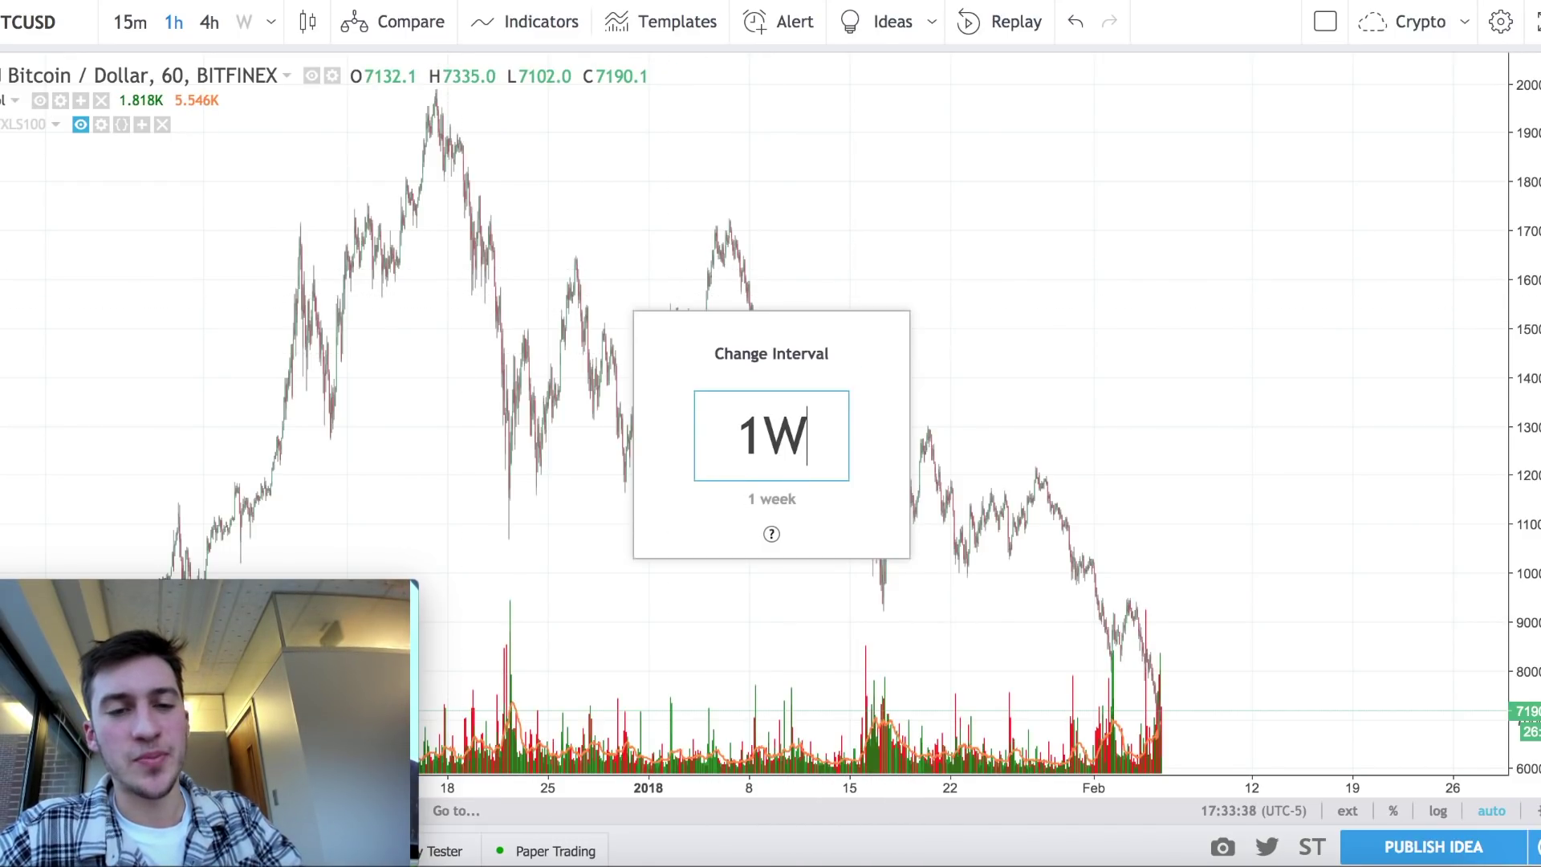
key(Return)
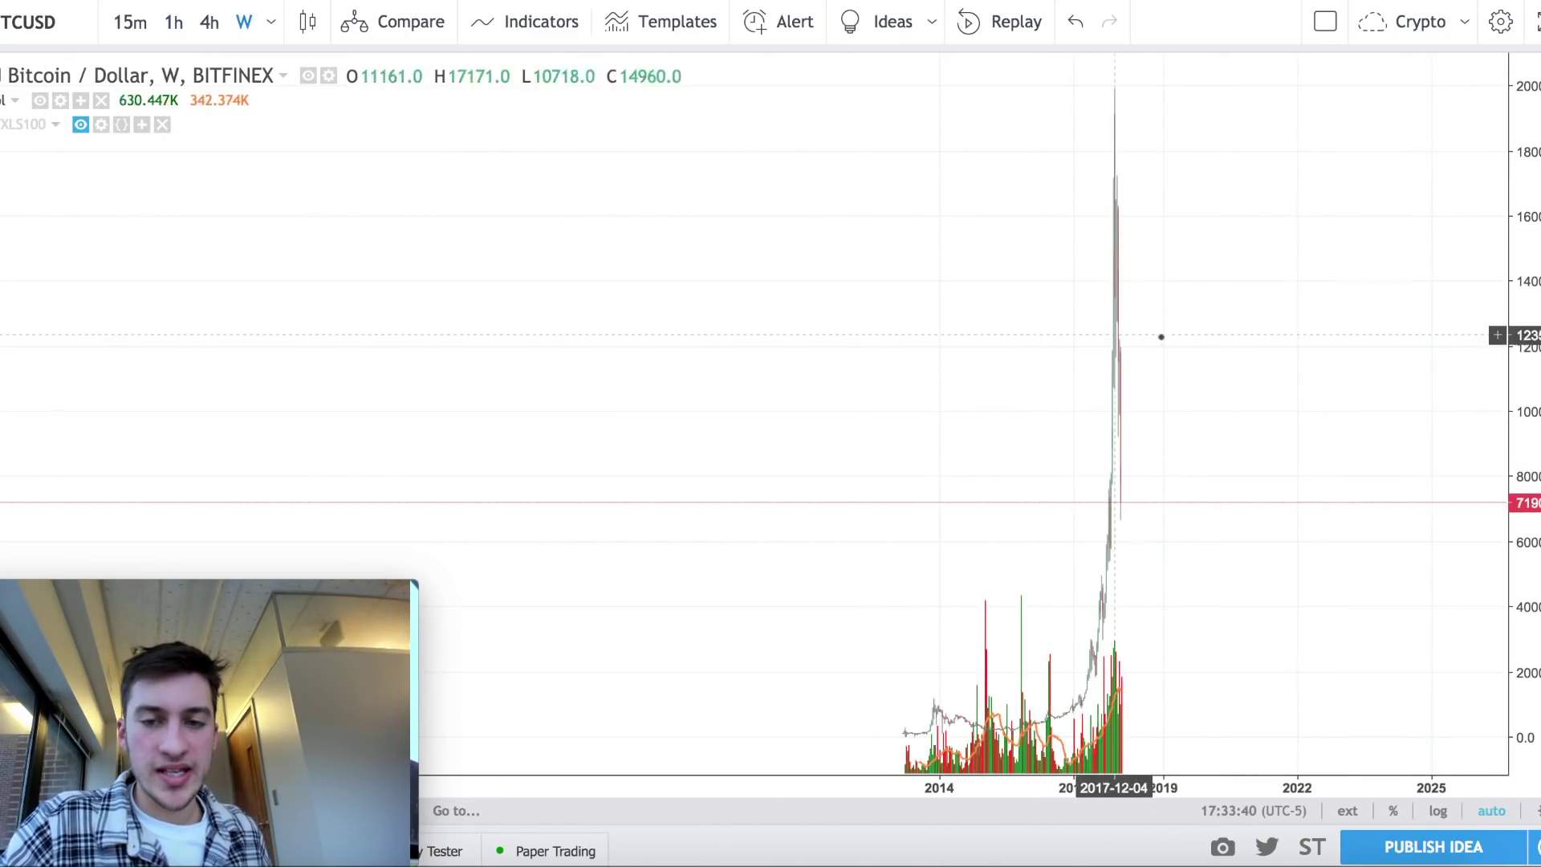
Examine the full weekly rally since 2014 and the drop from the December 2017 high.
scroll(1162, 337, up, 5)
scroll(1162, 337, up, 1)
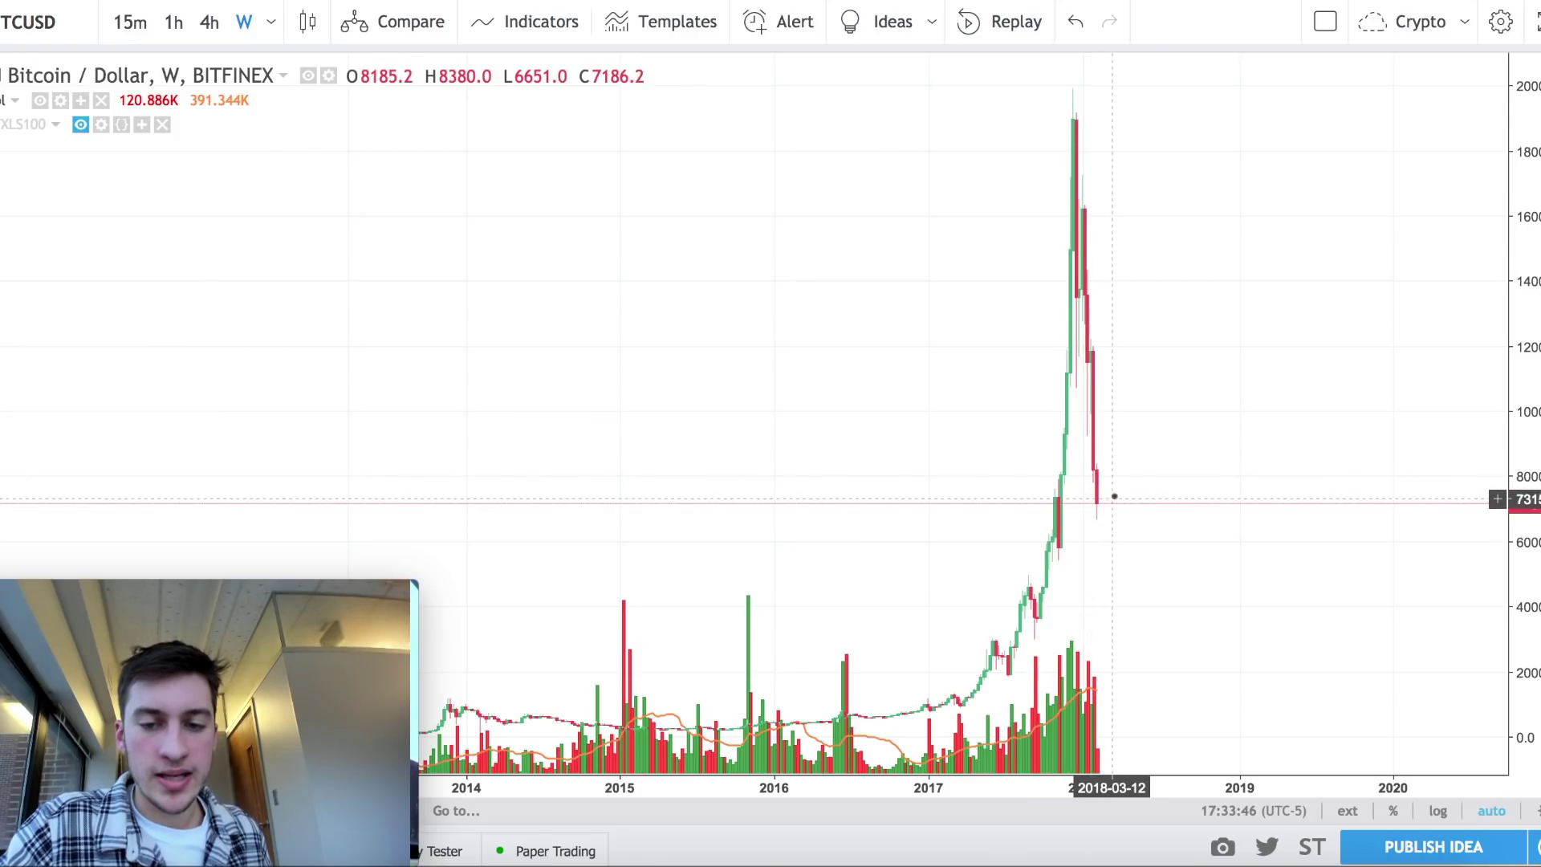
scroll(1175, 107, down, 3)
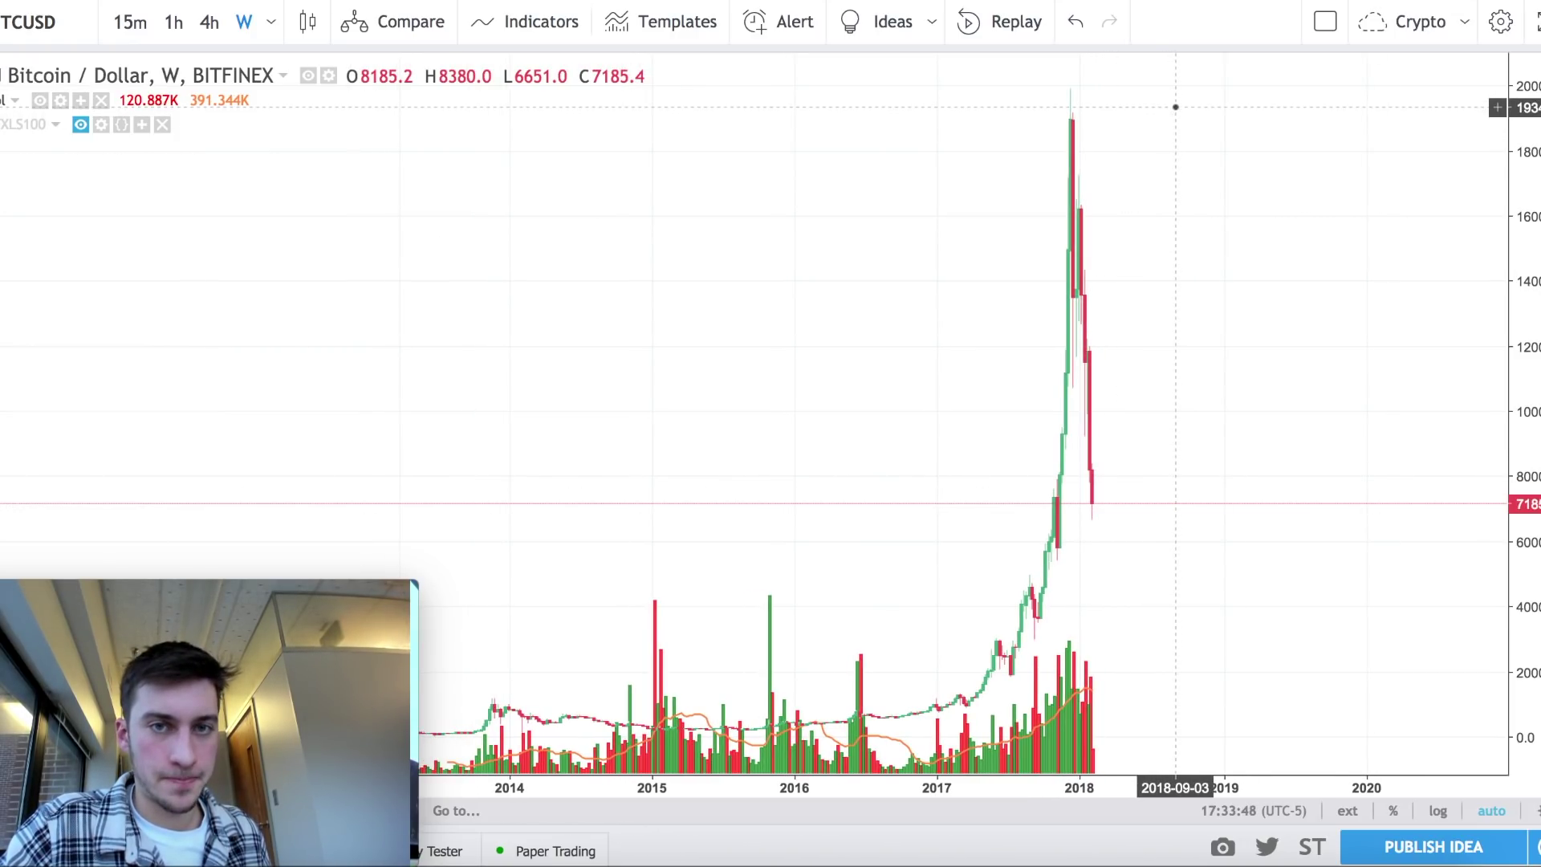
scroll(1175, 107, down, 3)
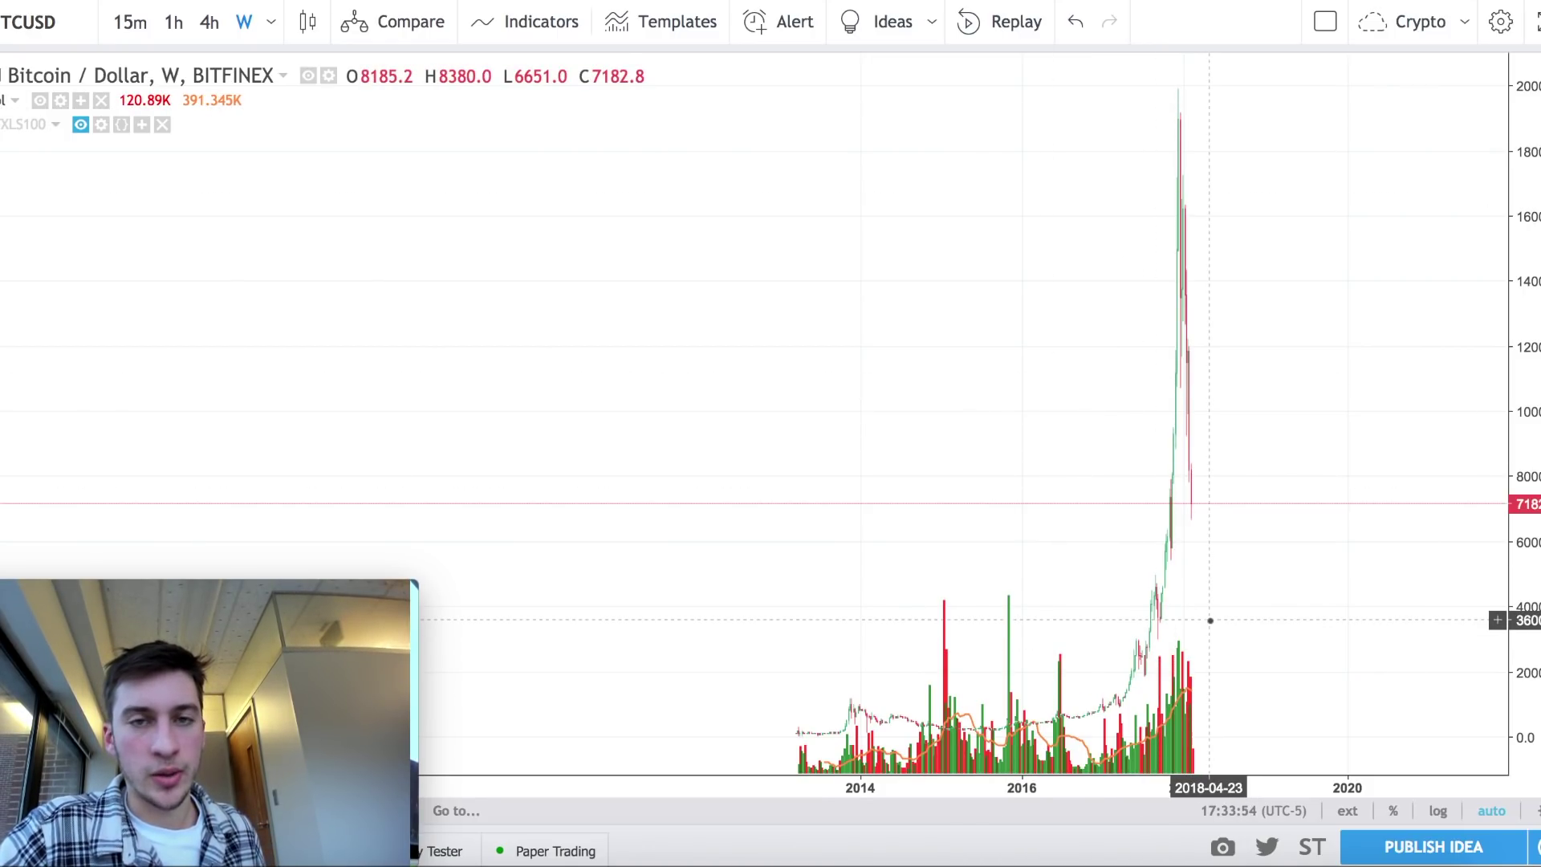
scroll(1210, 621, up, 3)
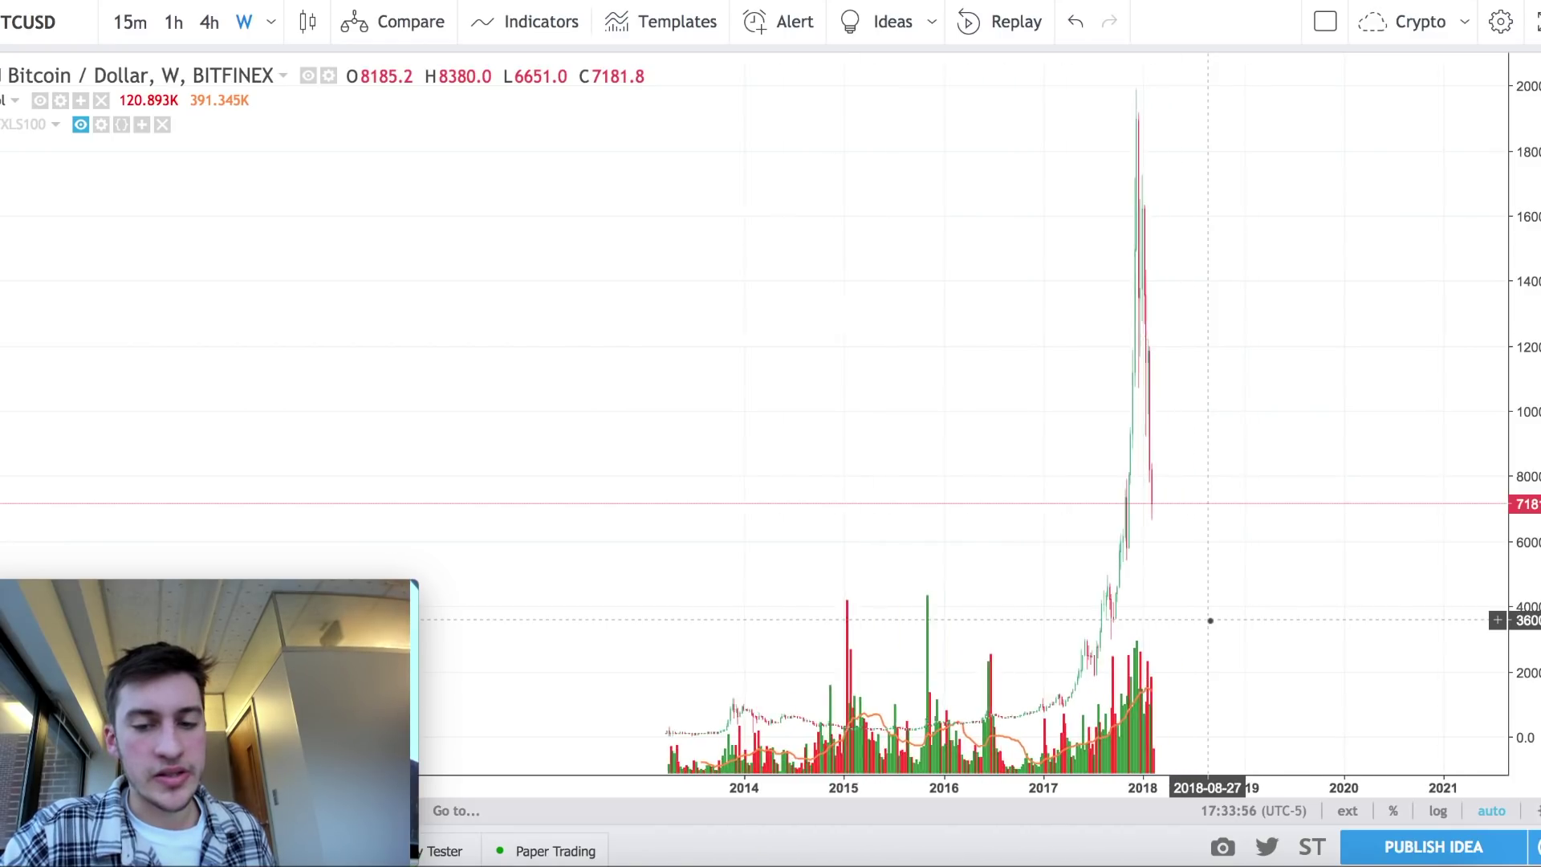
scroll(1127, 150, up, 3)
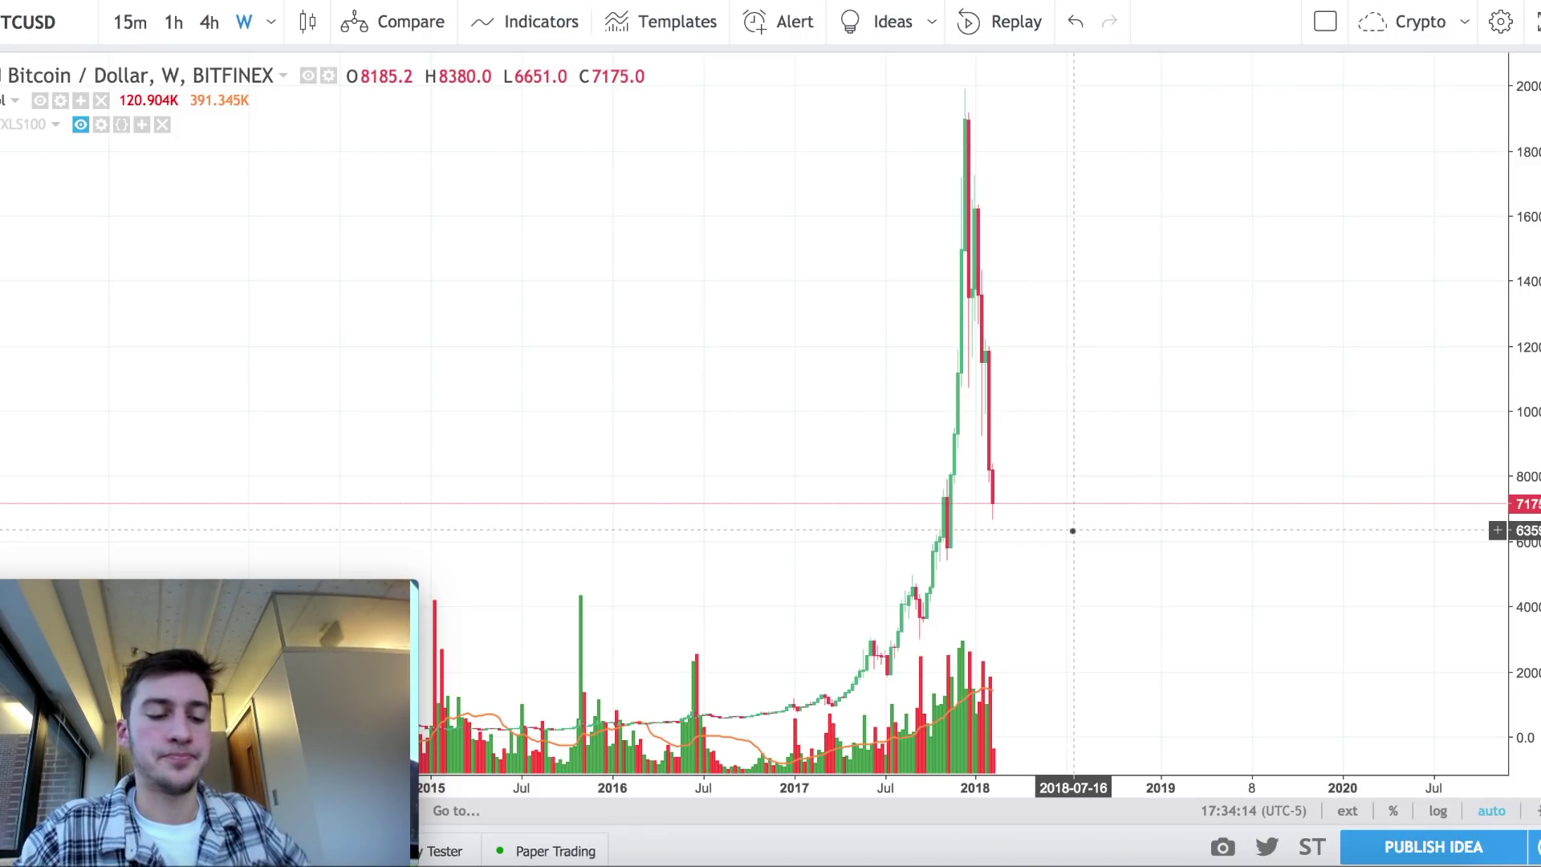
Switch to the Calculator and multiply 20000 by 1.618.
key(super+Tab)
key(super+Tab)
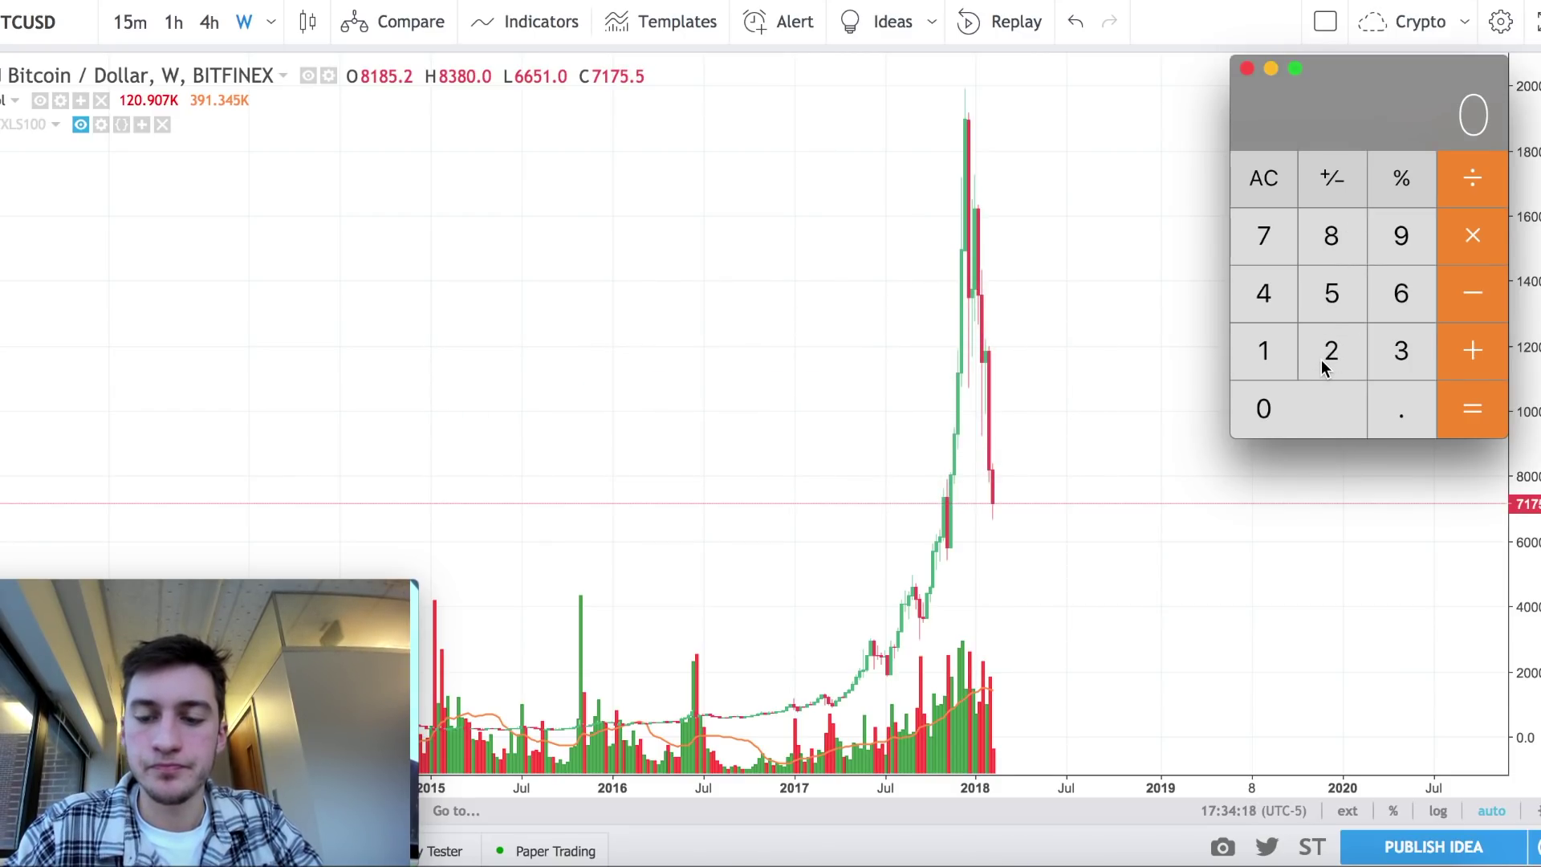
text(00)
text(*1.618)
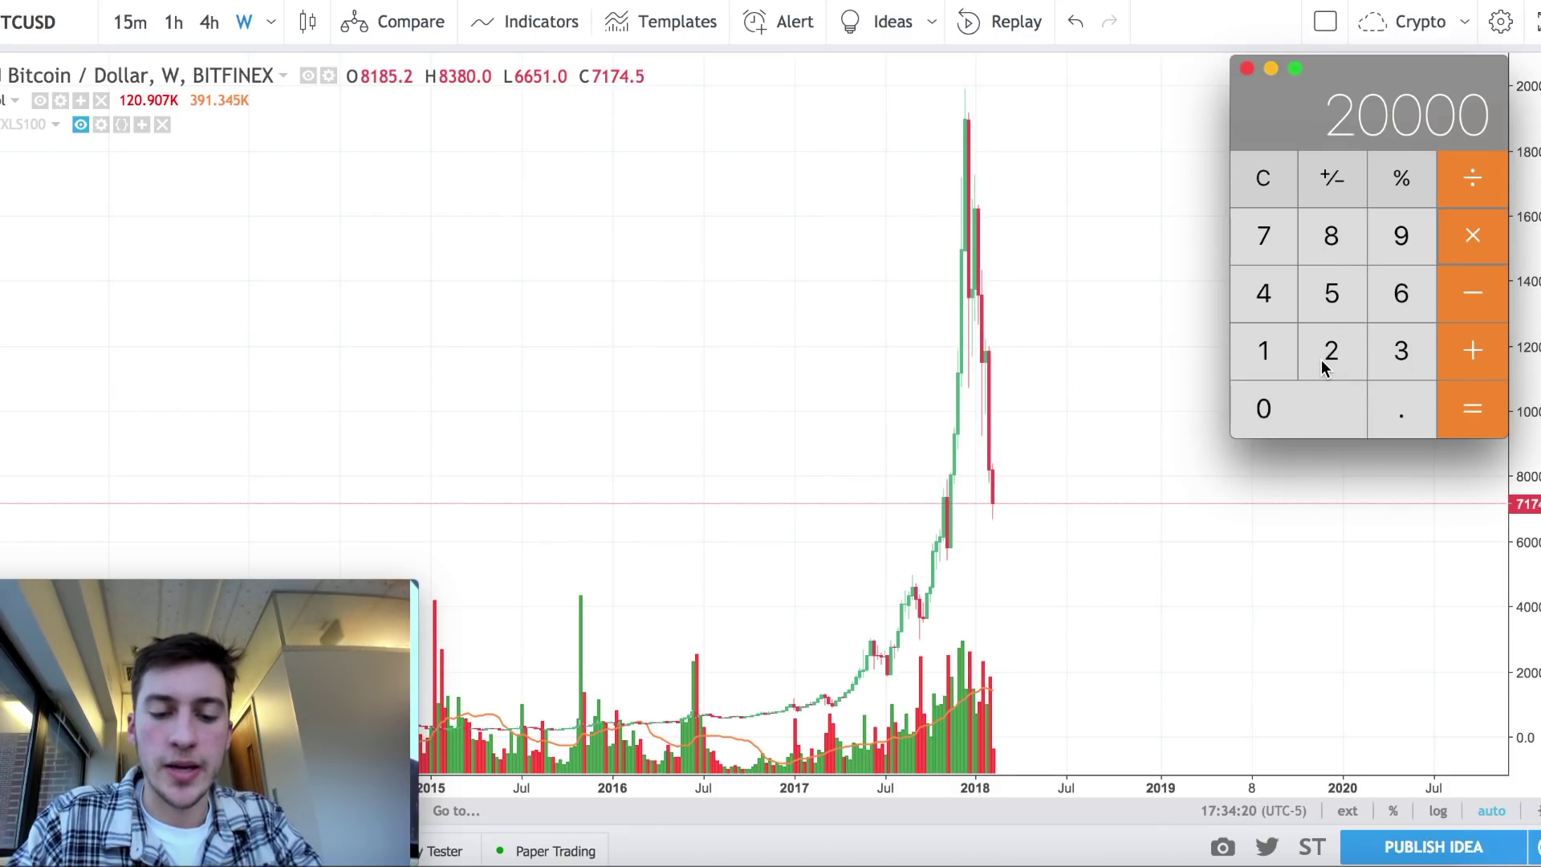
key(Return)
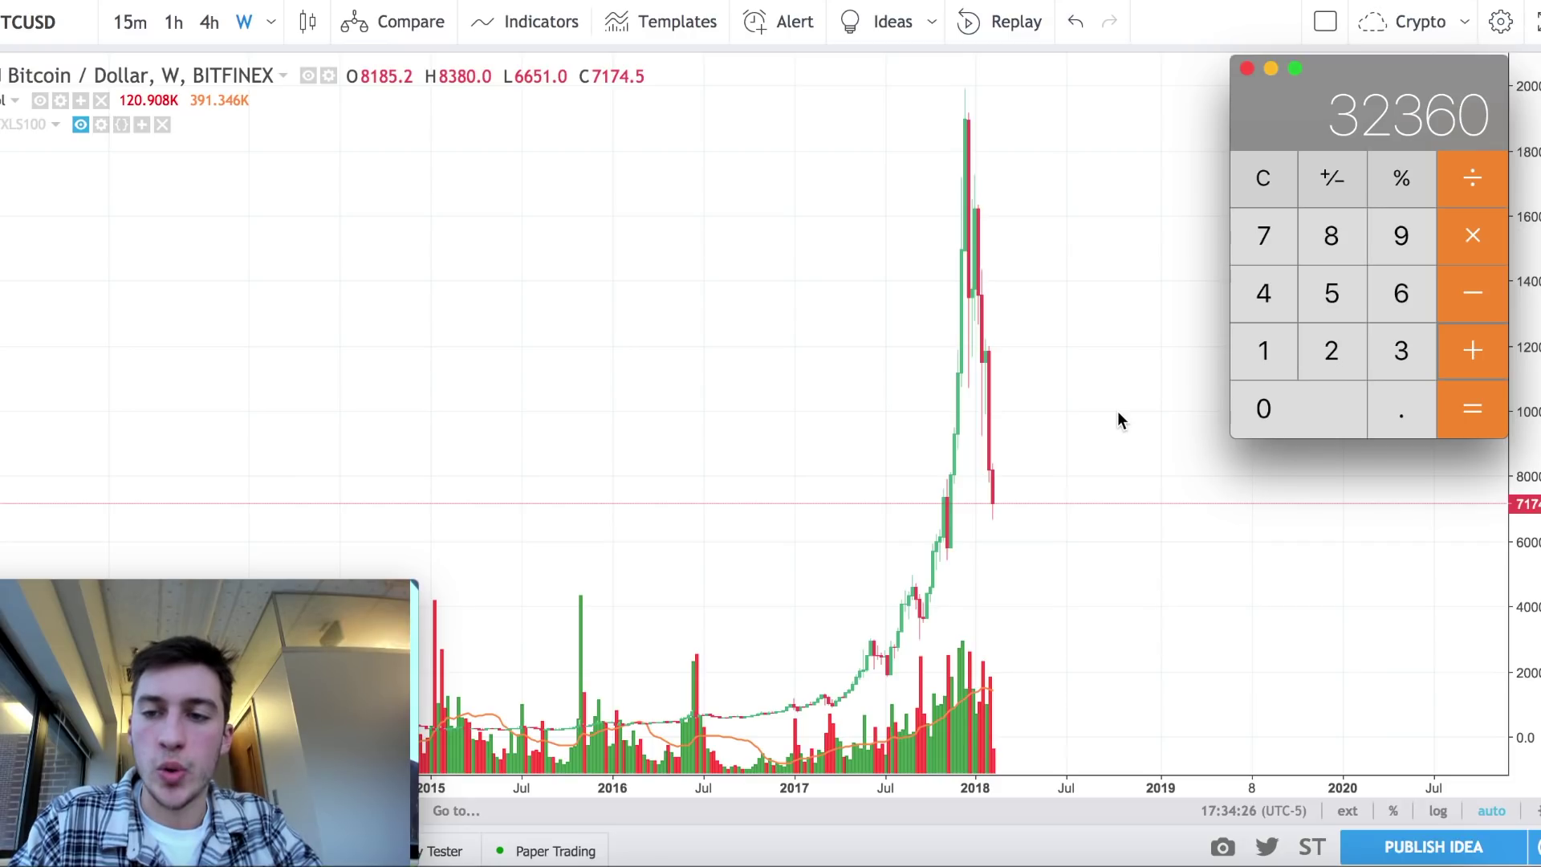
Add 6650 to the Calculator result and switch back to the BTCUSD chart.
text(656)
key(BackSpace)
key(BackSpace)
text(650)
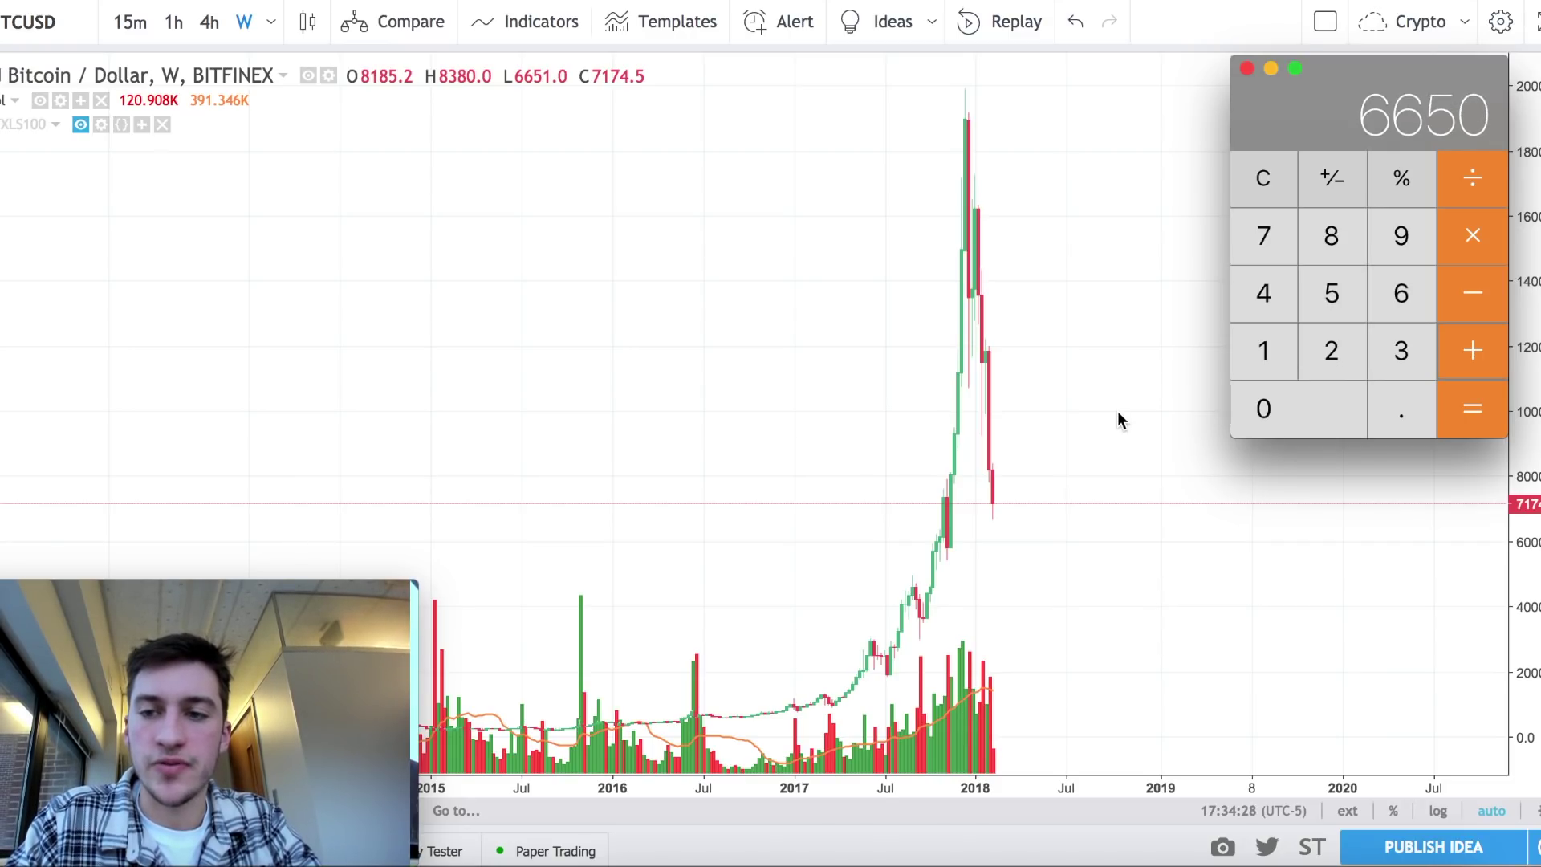
key(Return)
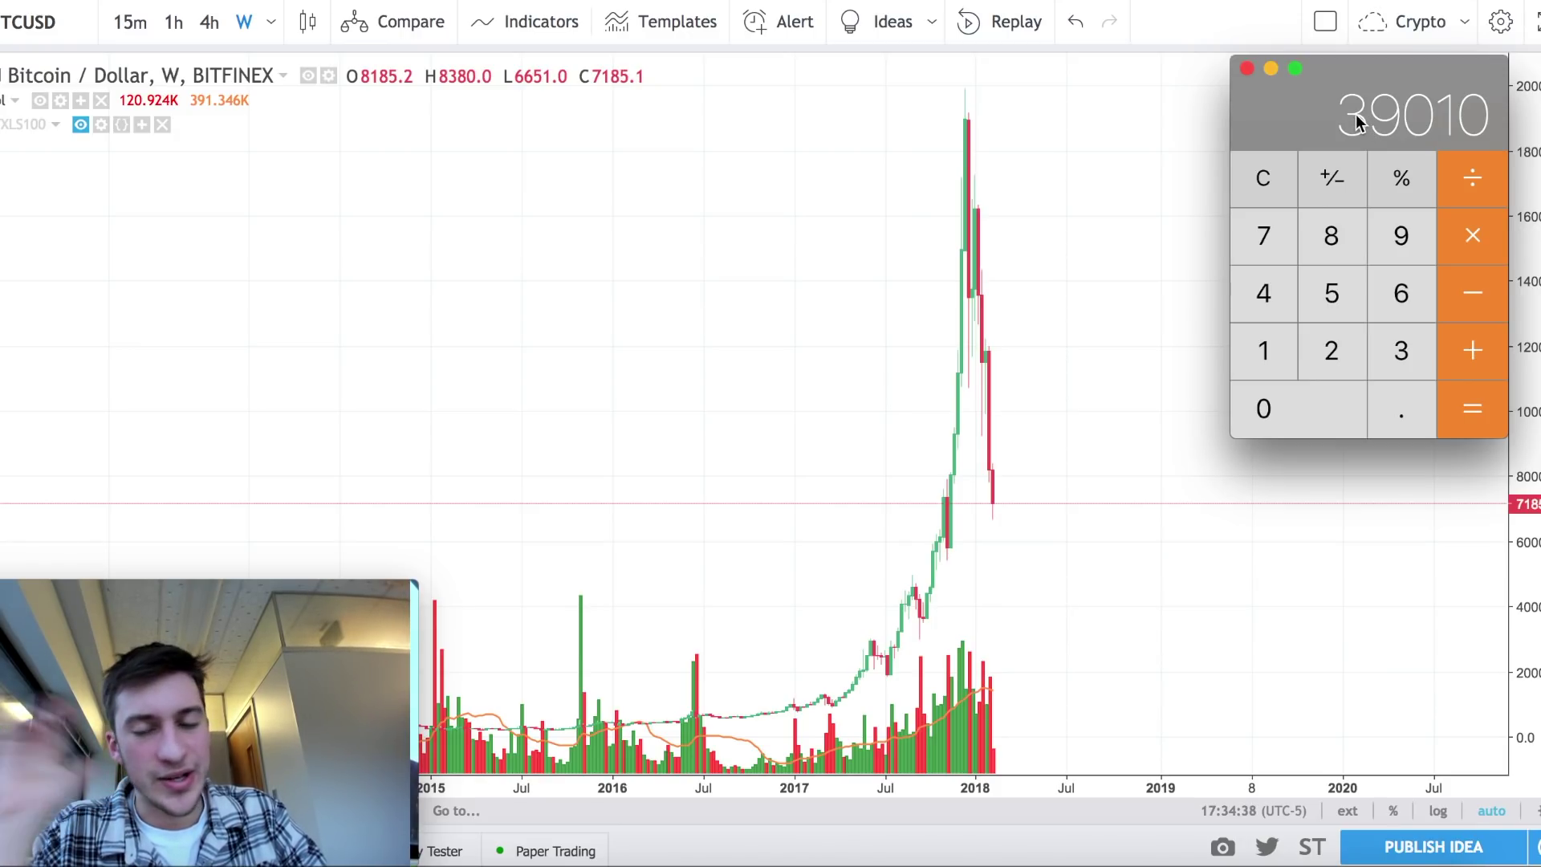
click(1137, 218)
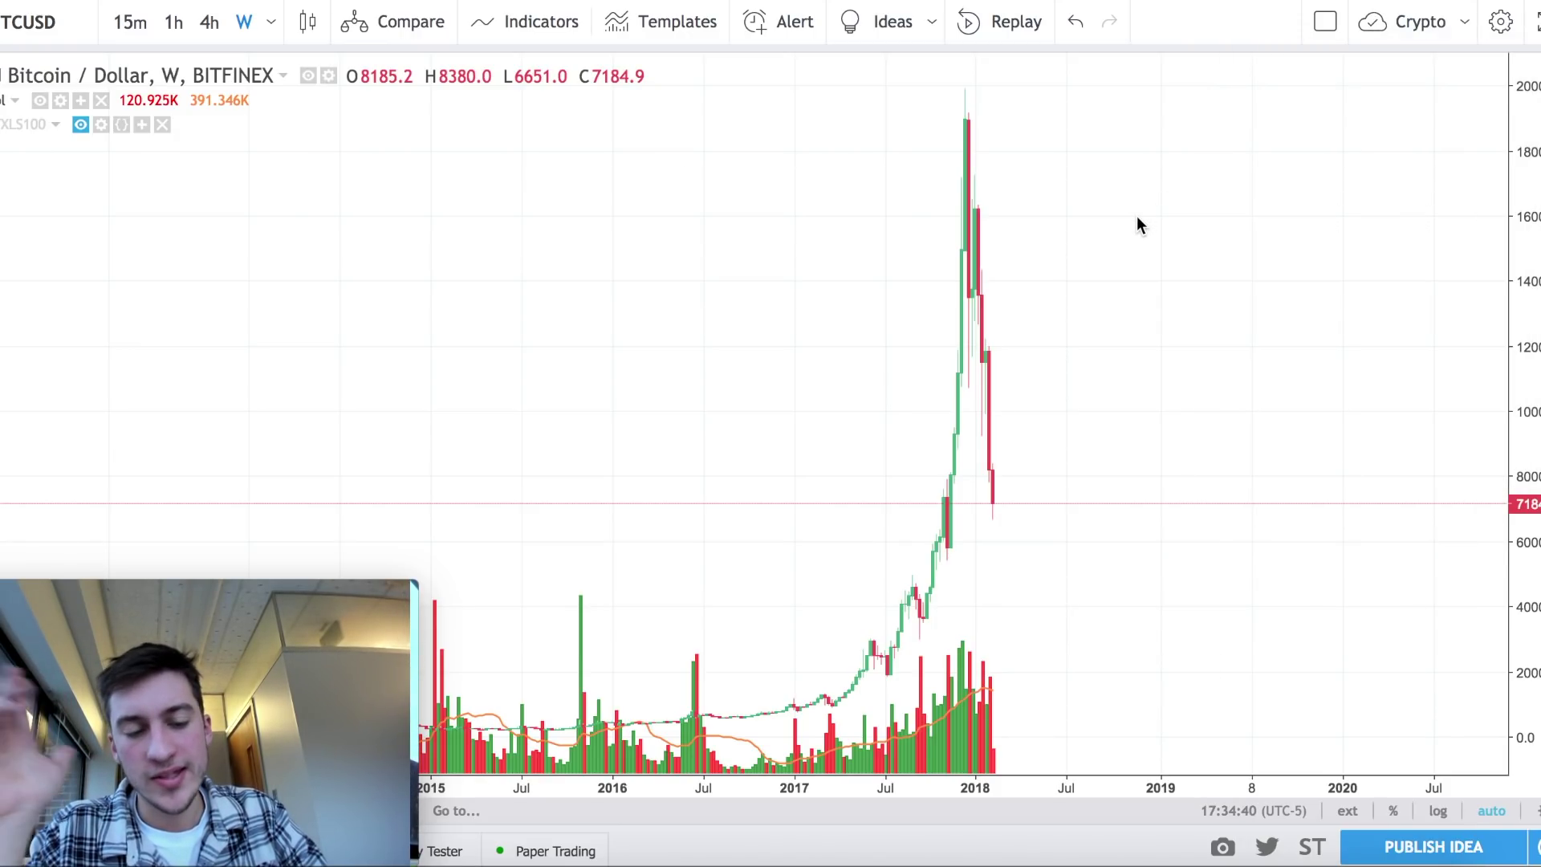
Set the chart to the 1-day interval and frame the 2017 rally with the drop into February 2018.
scroll(1137, 217, down, 3)
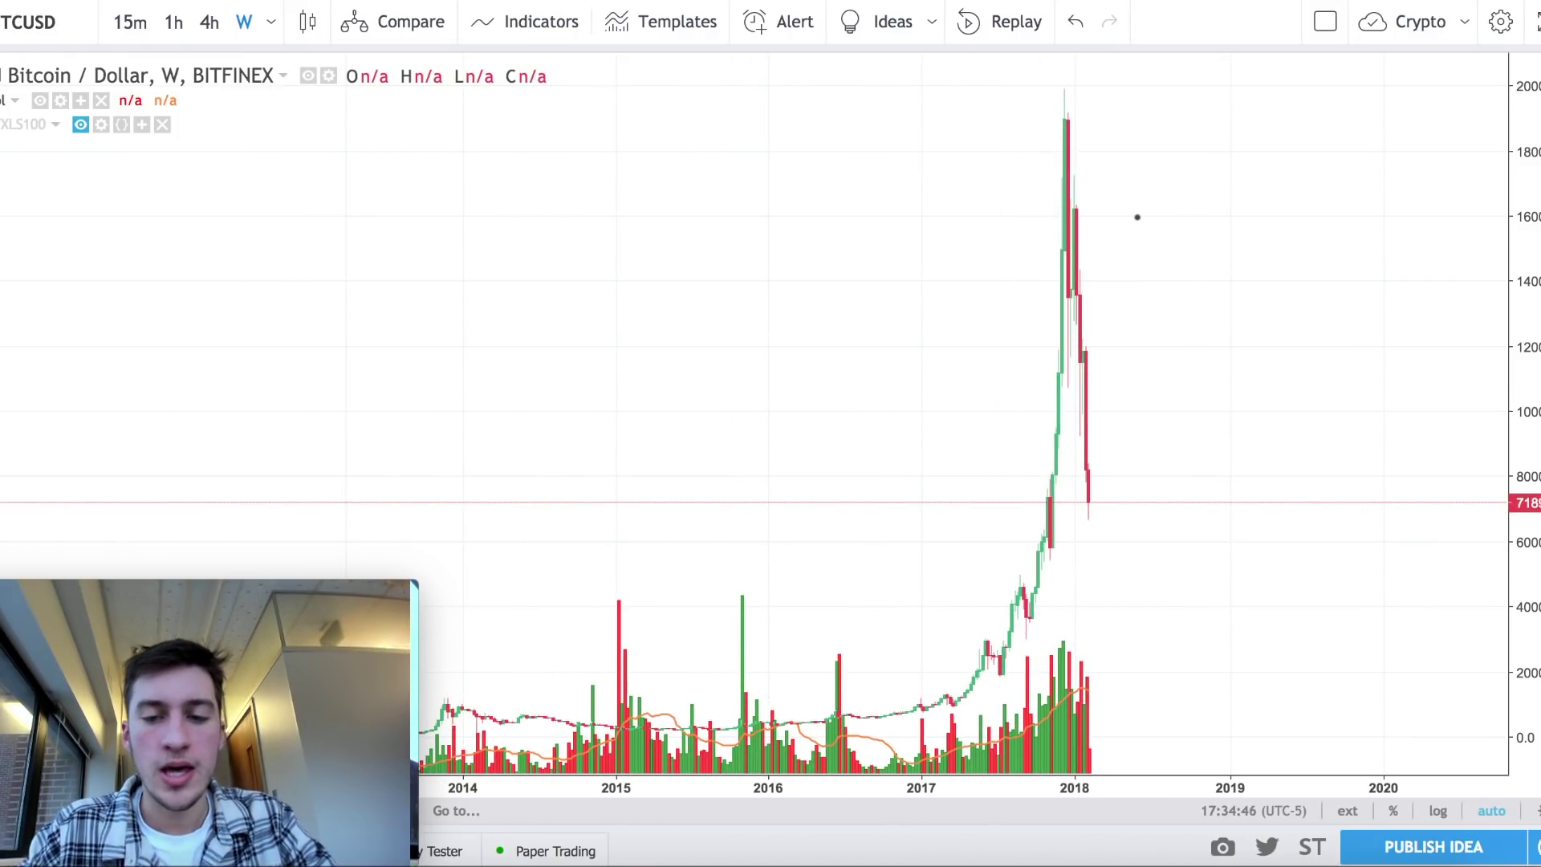
text(1D)
key(Return)
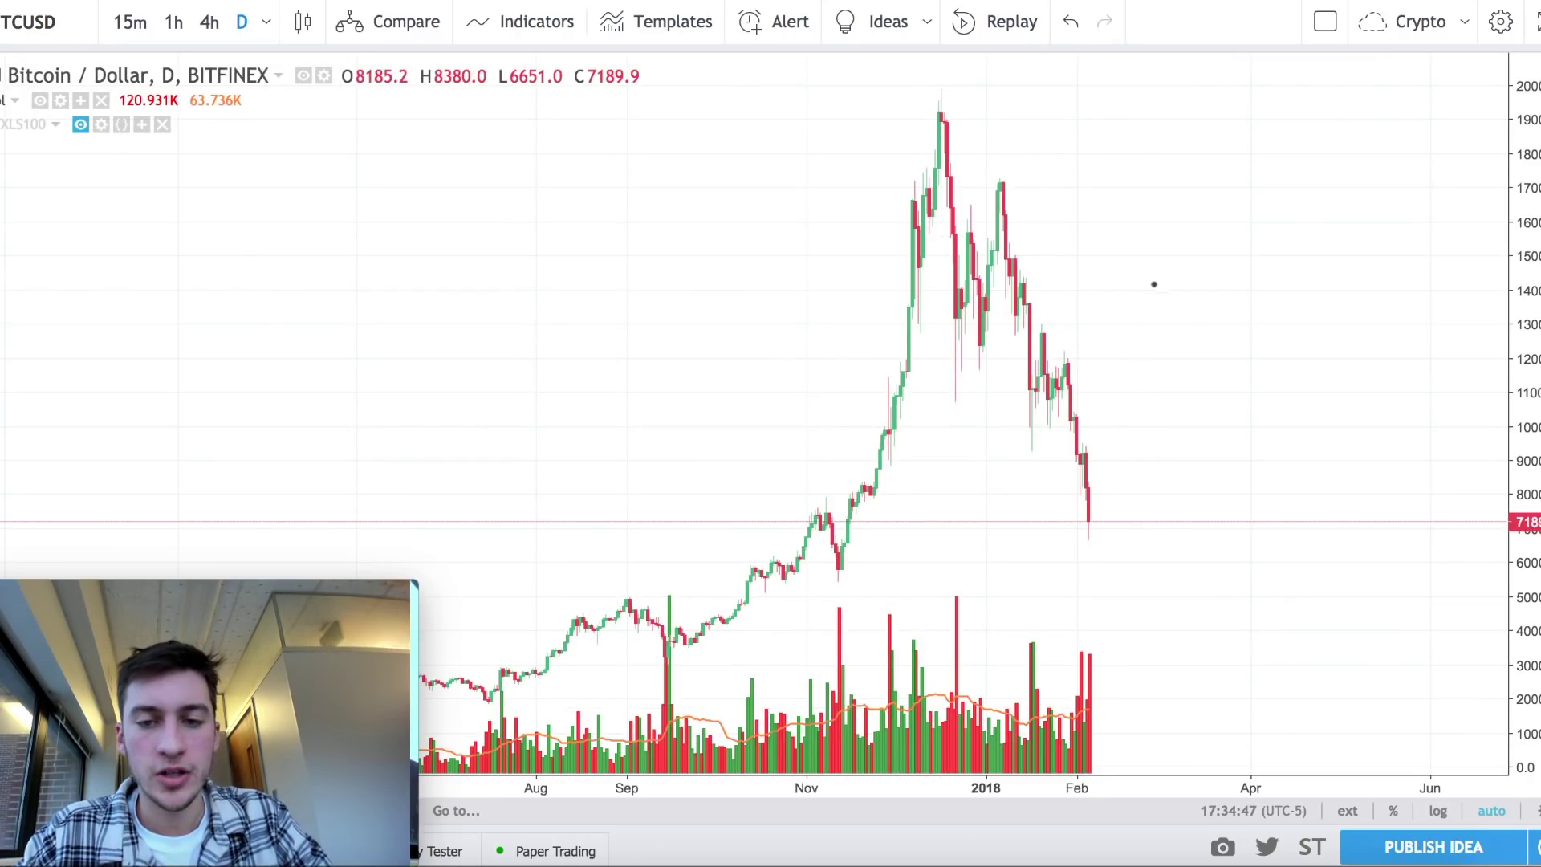
scroll(1122, 331, down, 5)
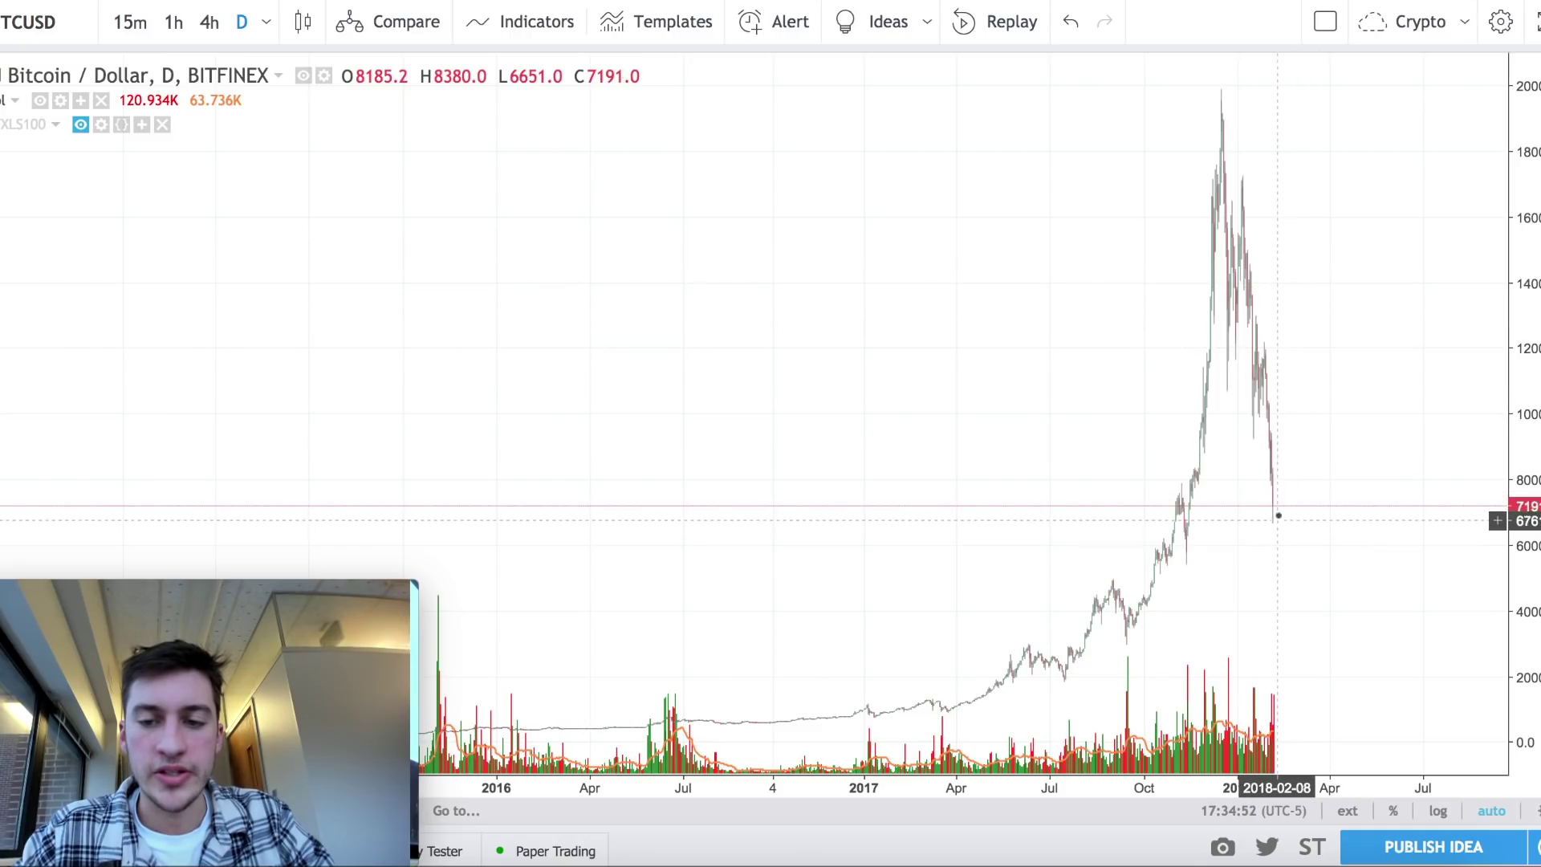
scroll(1328, 251, up, 2)
scroll(1328, 251, up, 3)
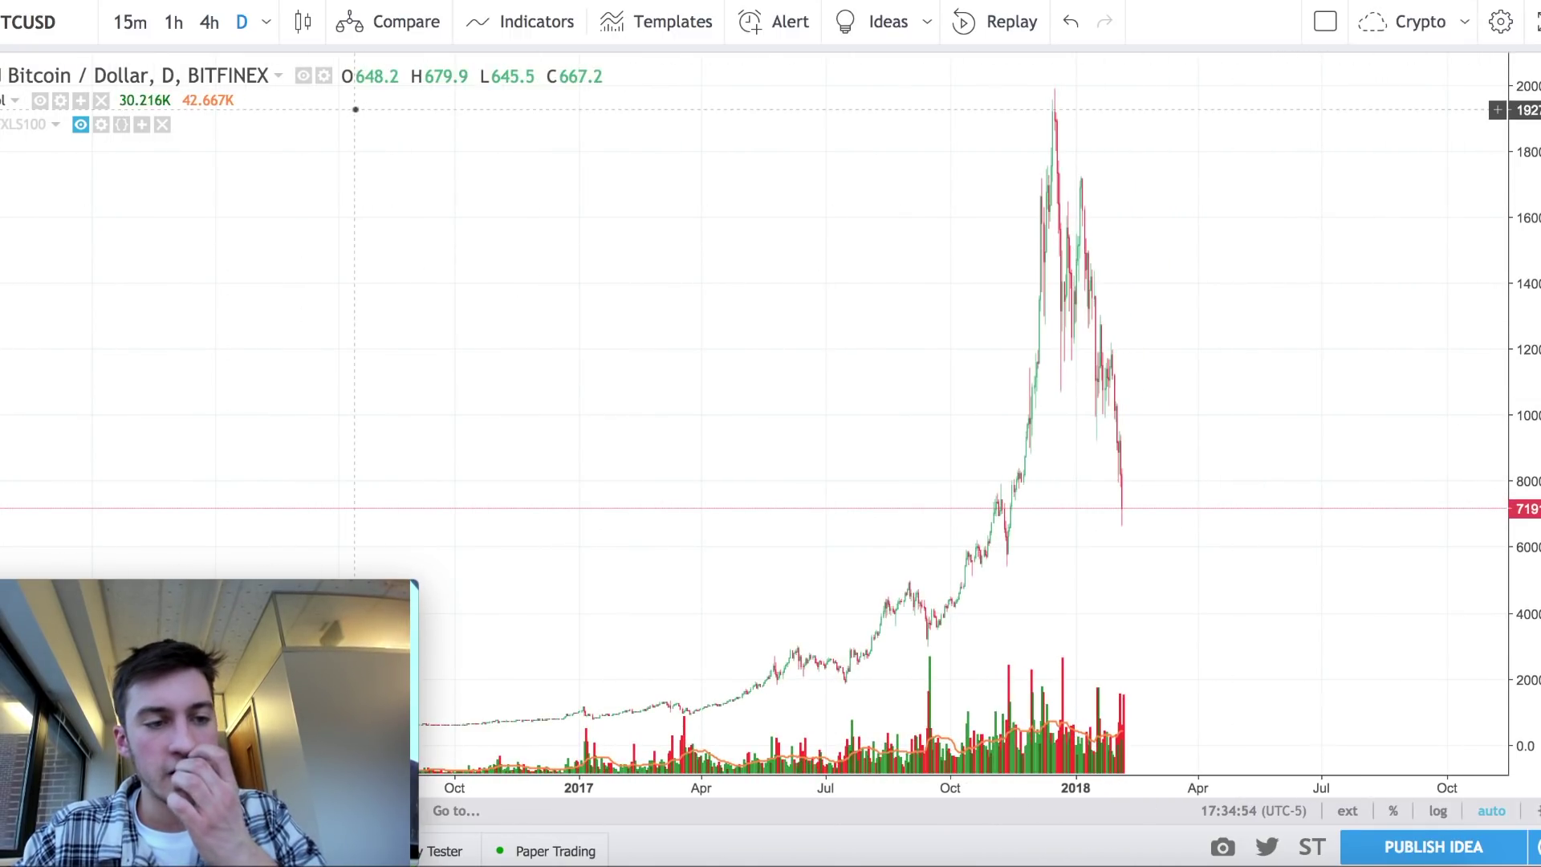
scroll(1028, 258, up, 2)
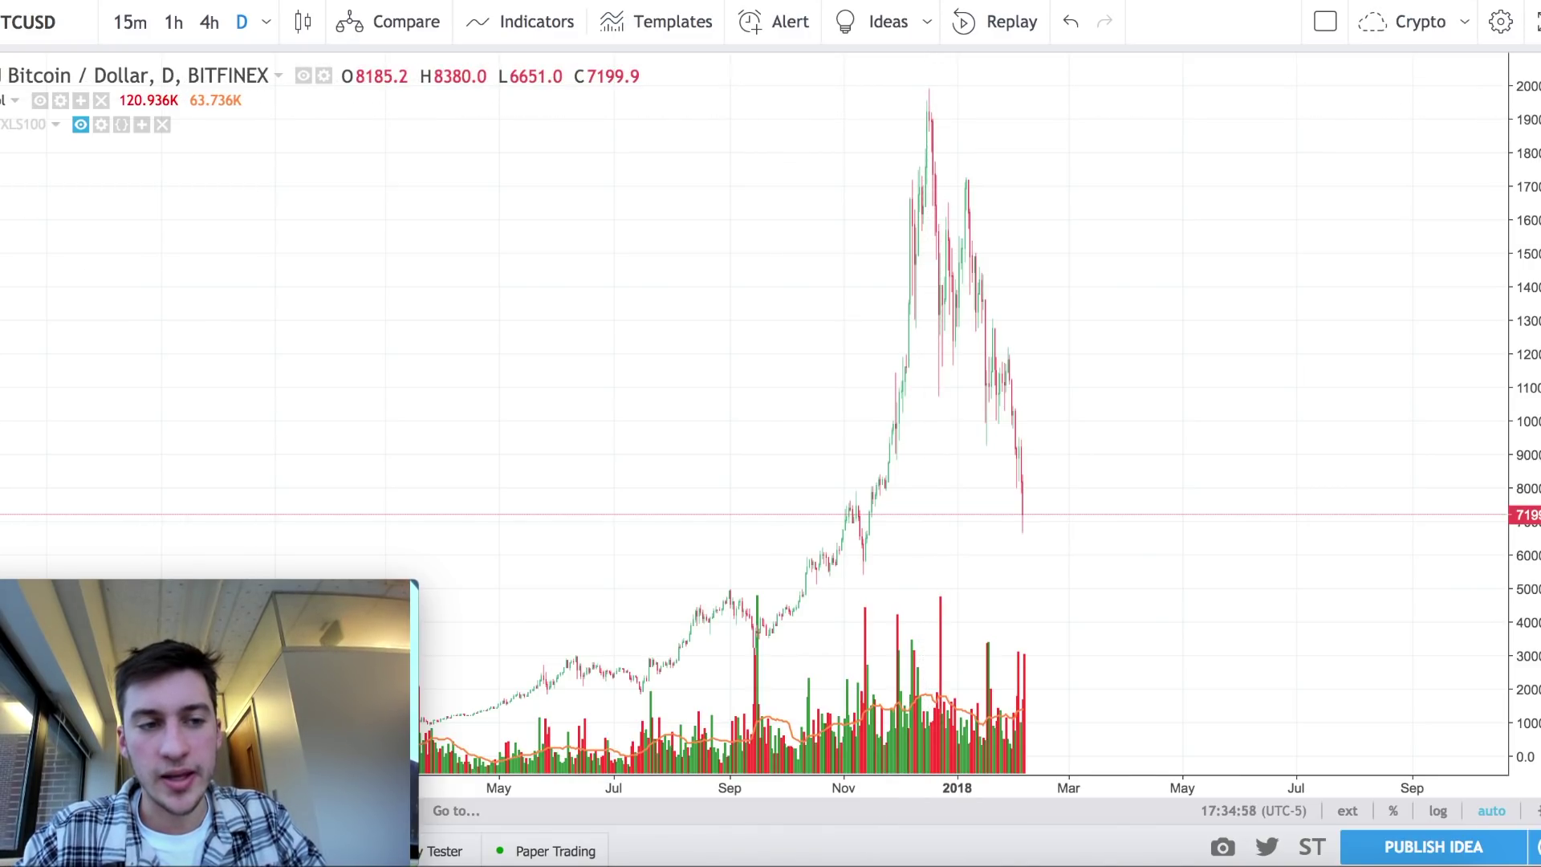
Draw a Fibonacci retracement from the 17 December 2017 high at 19891.0 down to the 5 February 2018 low at 6651.0.
scroll(812, 199, up, 4)
scroll(813, 199, up, 2)
click(814, 89)
click(1084, 563)
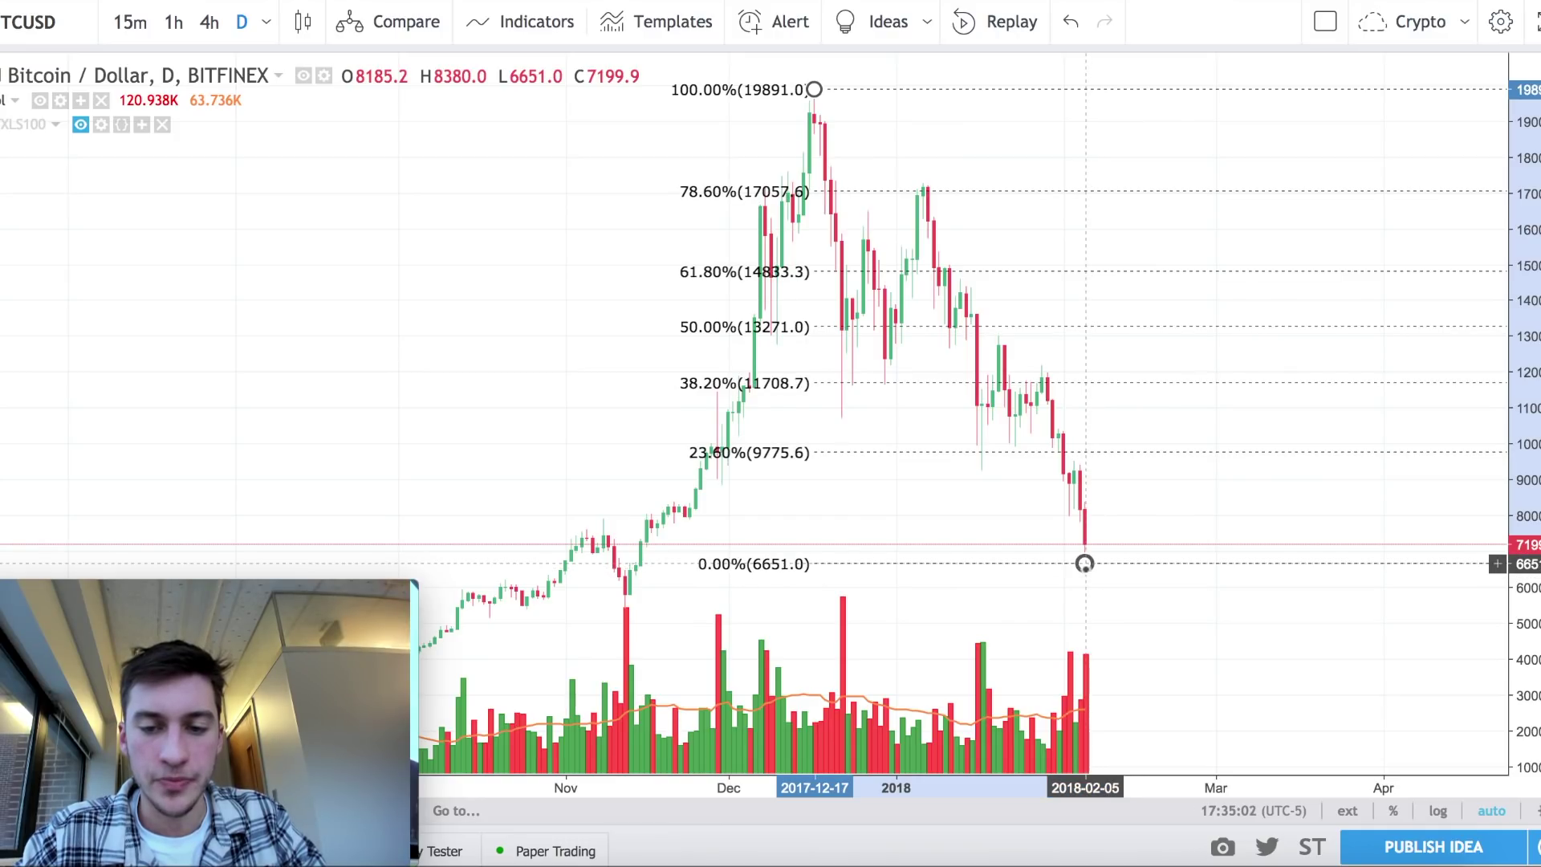
click(886, 497)
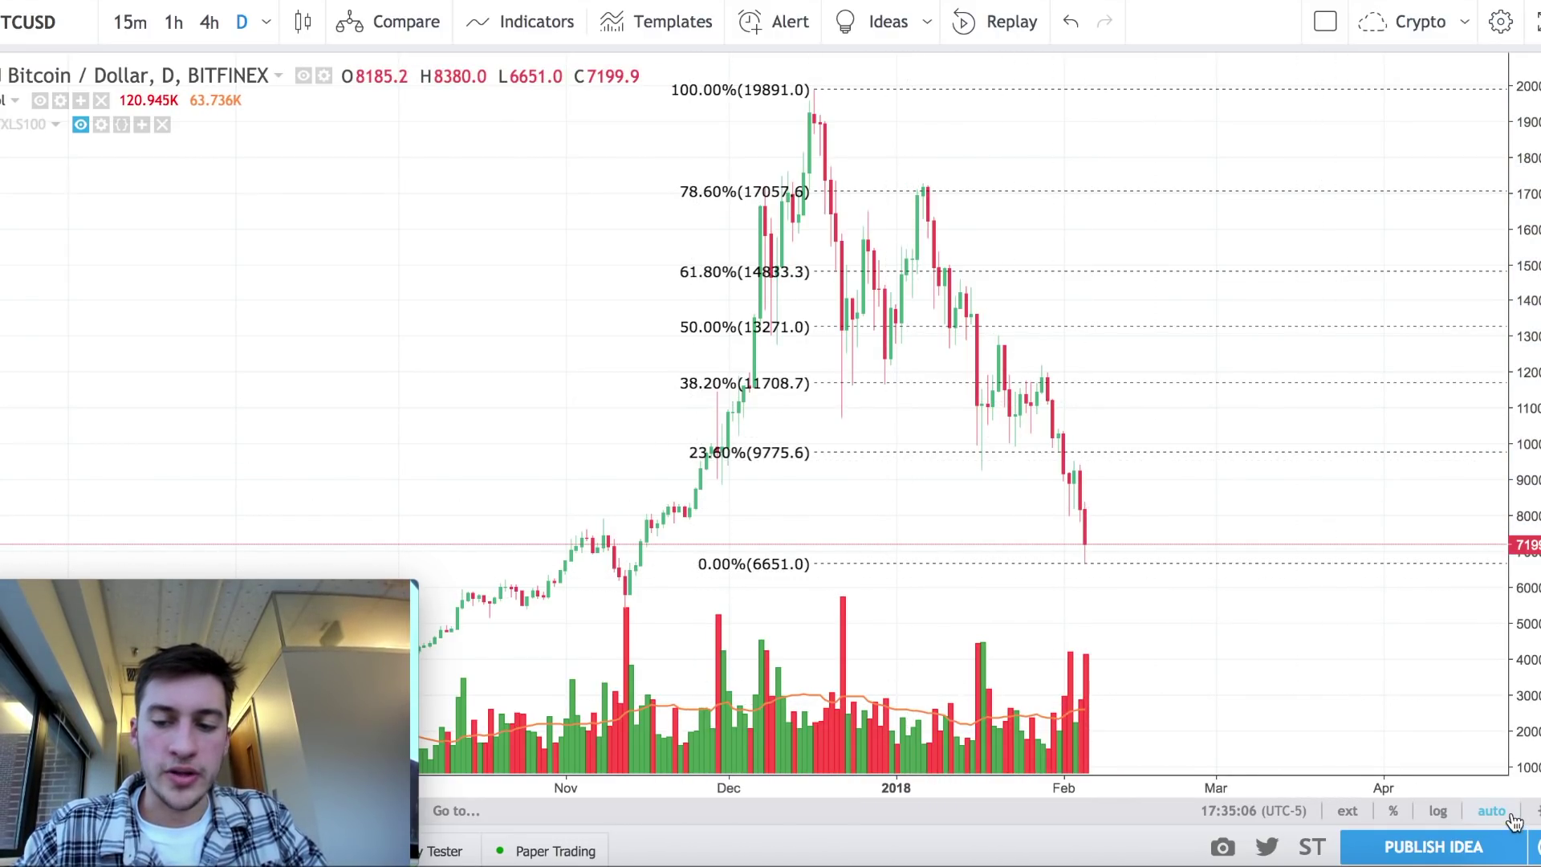
Draw a dashed arrow from the latest February candle up to the 161.80% Fibonacci level at 28073.3.
drag(685, 438, 590, 766)
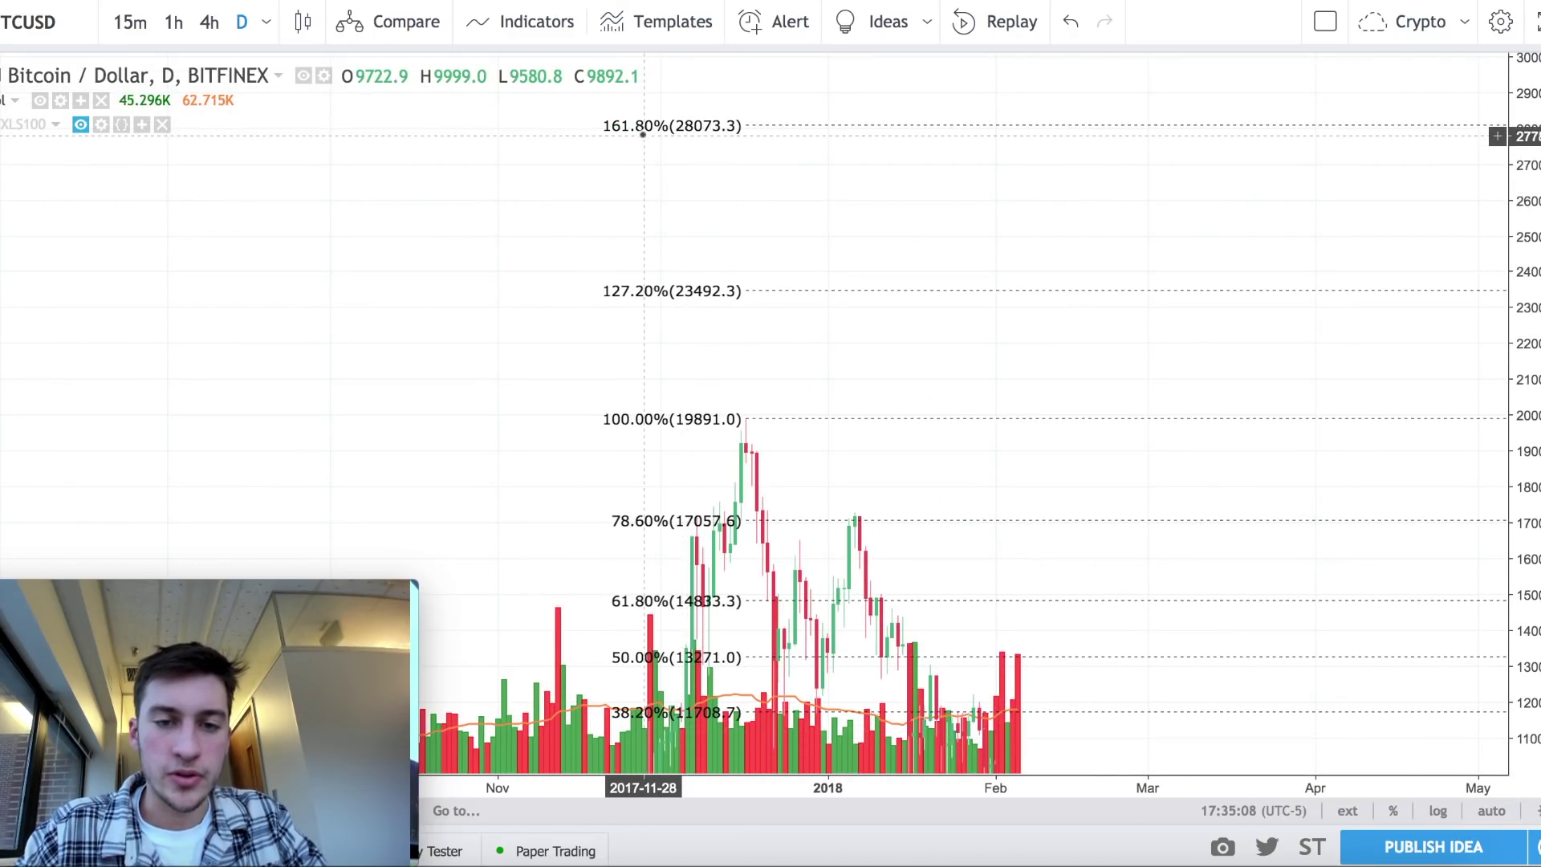
drag(867, 320, 749, 153)
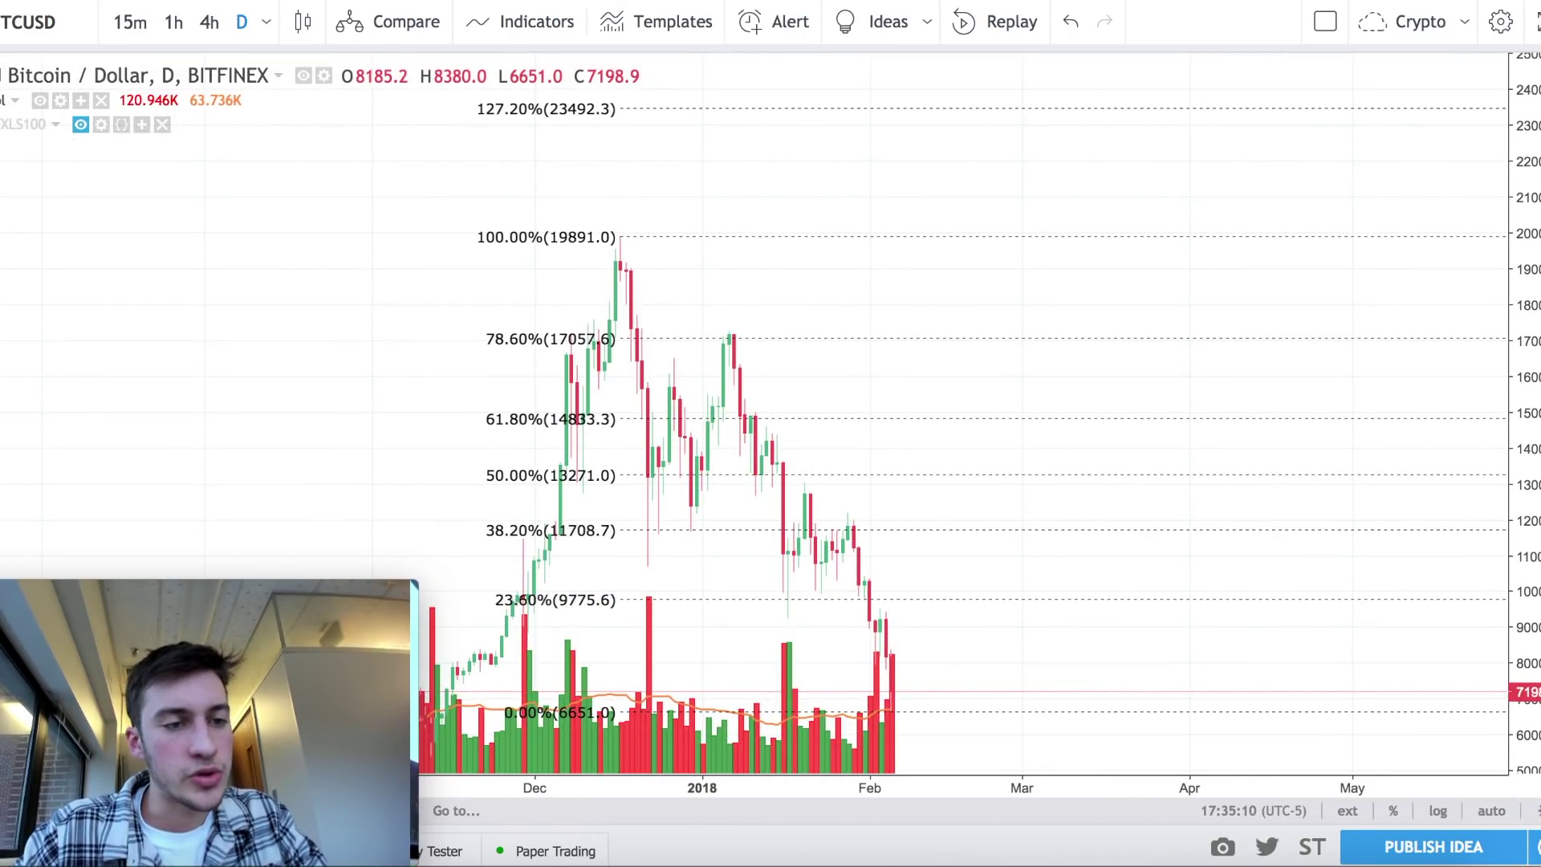
mouse_move(886, 670)
mouse_down()
mouse_move(898, 108)
mouse_move(915, 71)
mouse_up()
scroll(846, 292, up, 5)
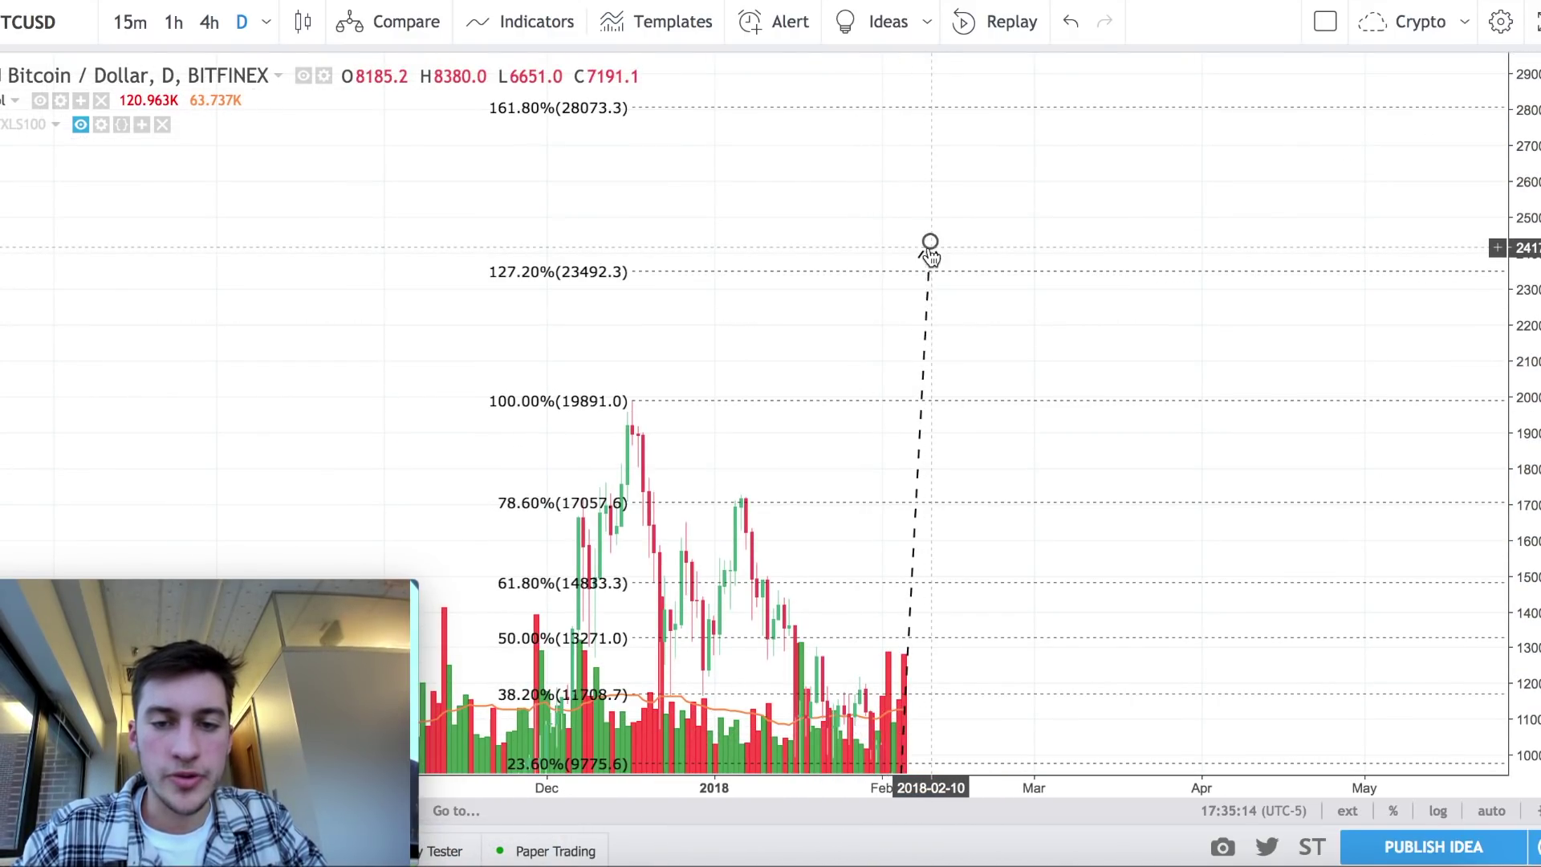
drag(931, 297, 957, 108)
click(879, 133)
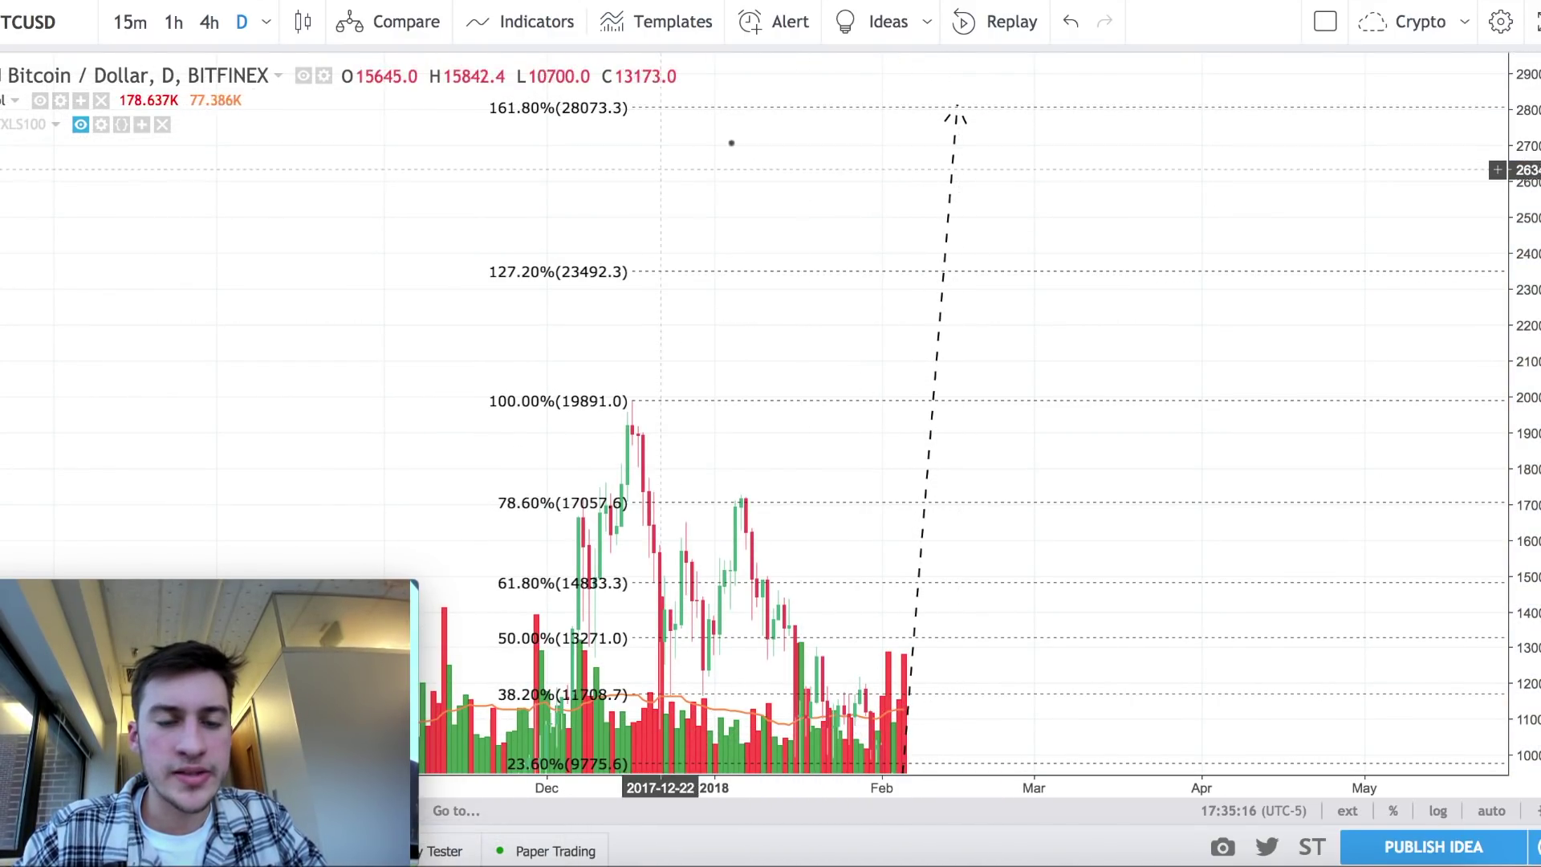
Draw a second dashed arrow from the 161.80% peak down to the 100.00% level at 19891.0, ending around 28 February 2018.
drag(530, 299, 554, 134)
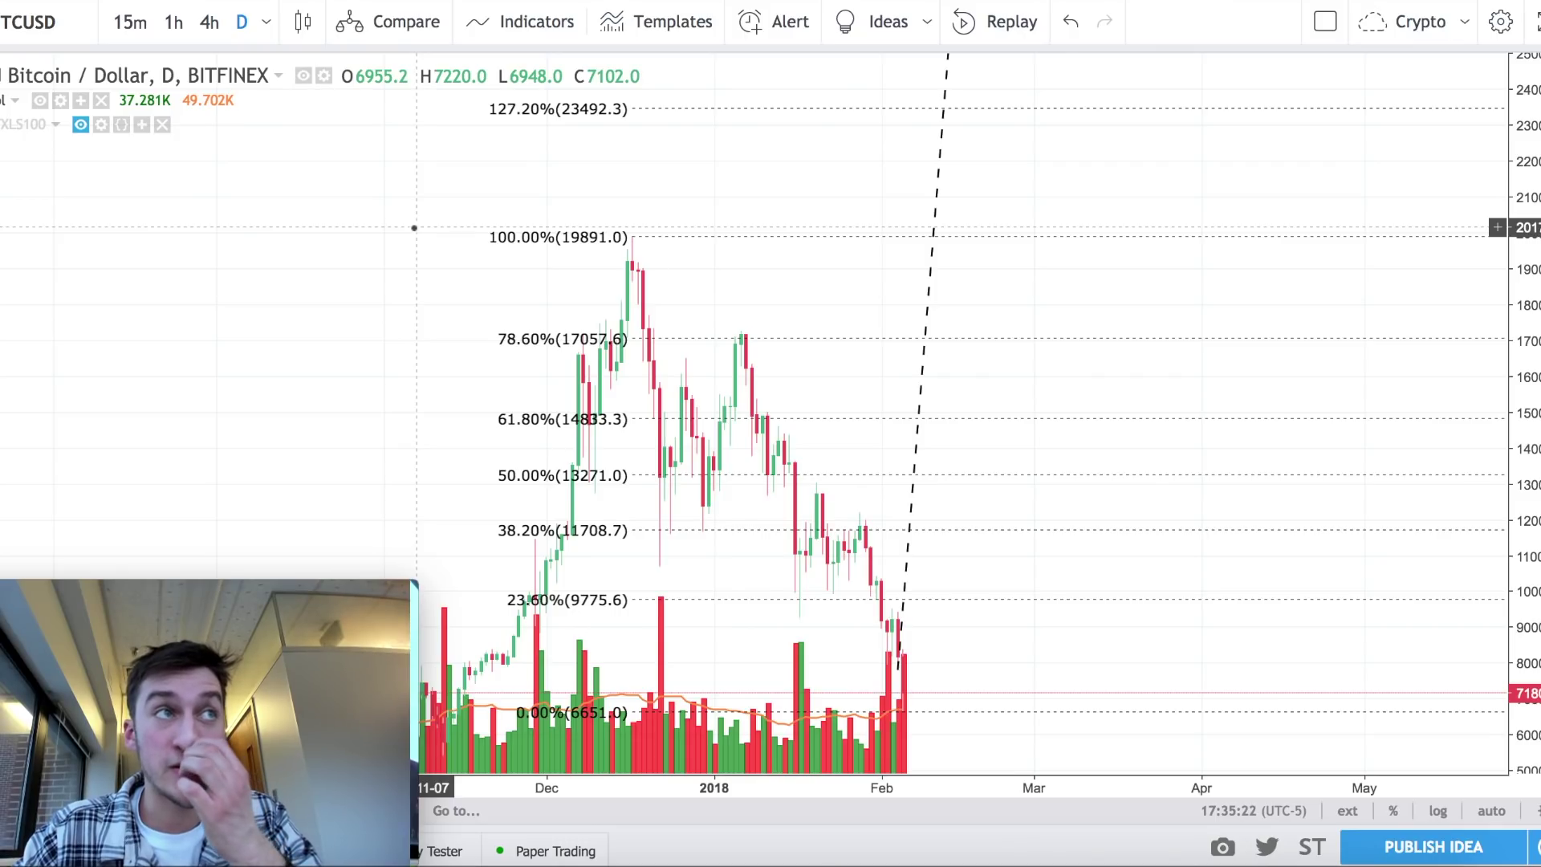
drag(415, 228, 429, 451)
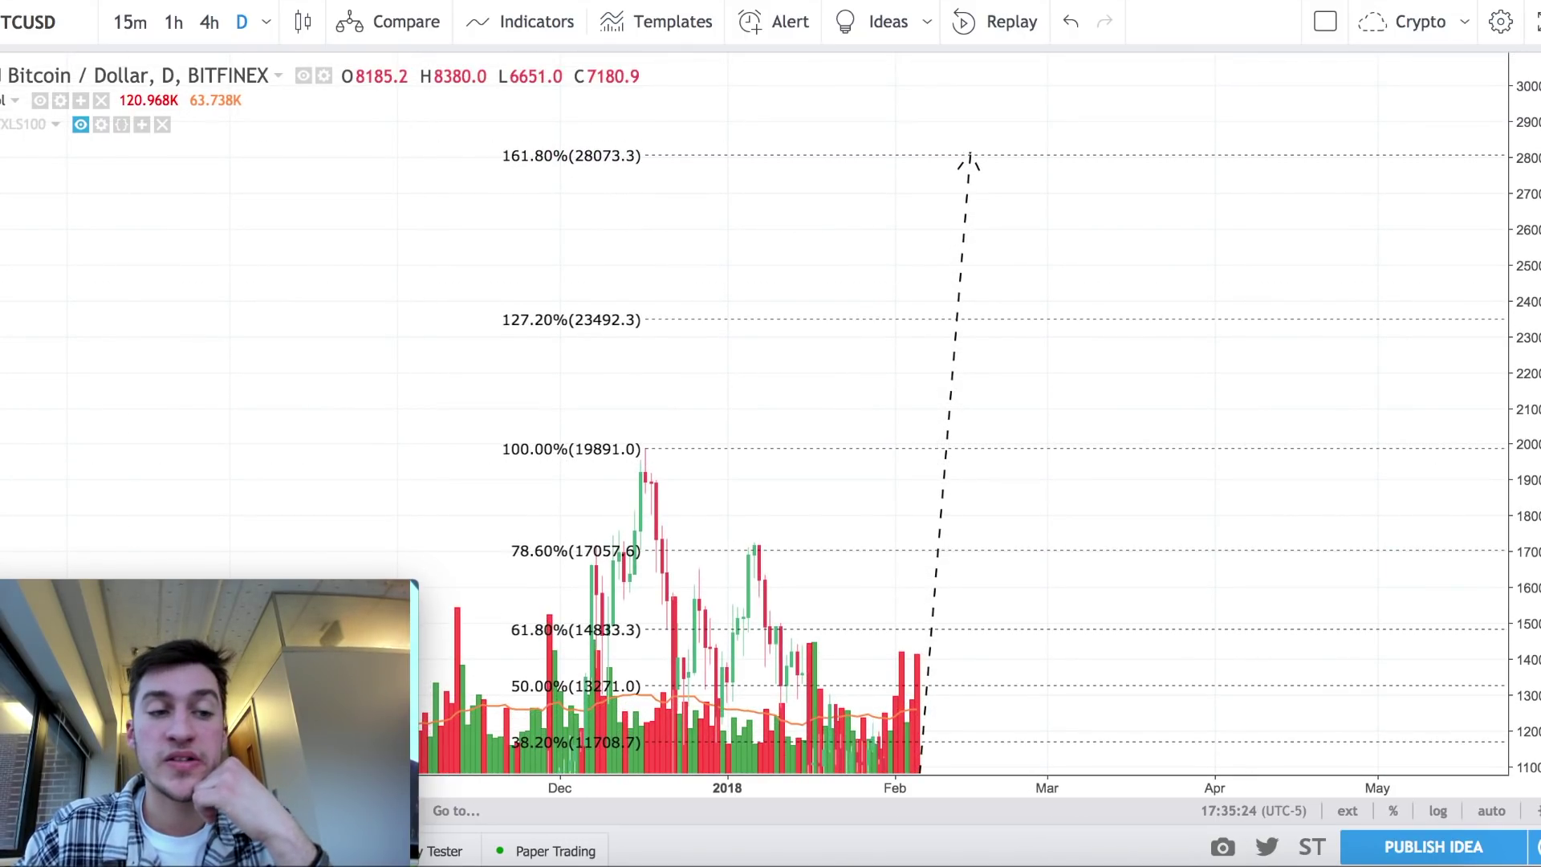
click(982, 157)
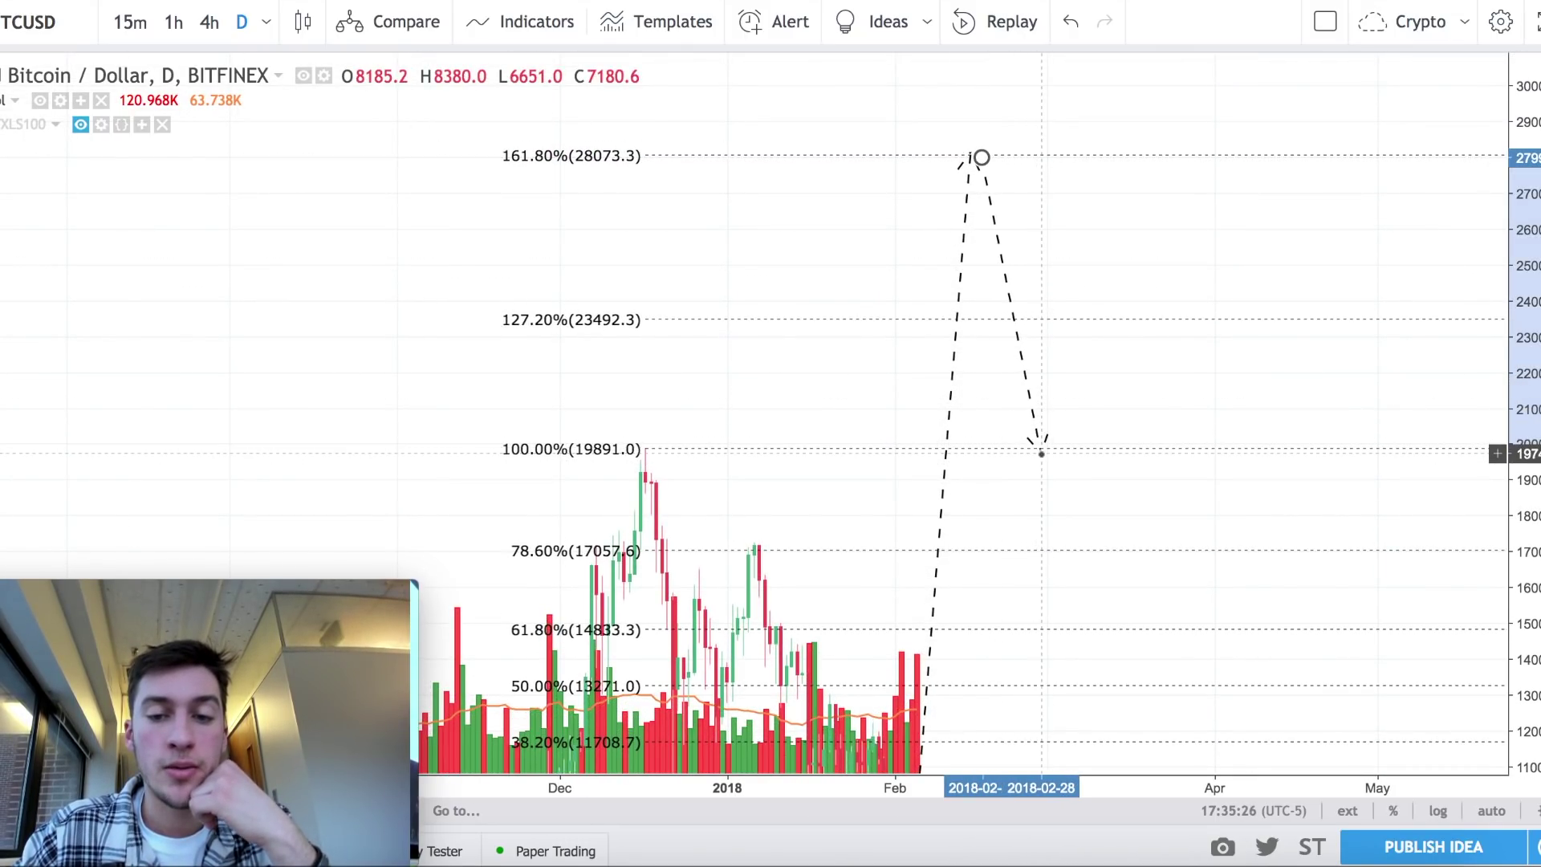
double_click(1040, 452)
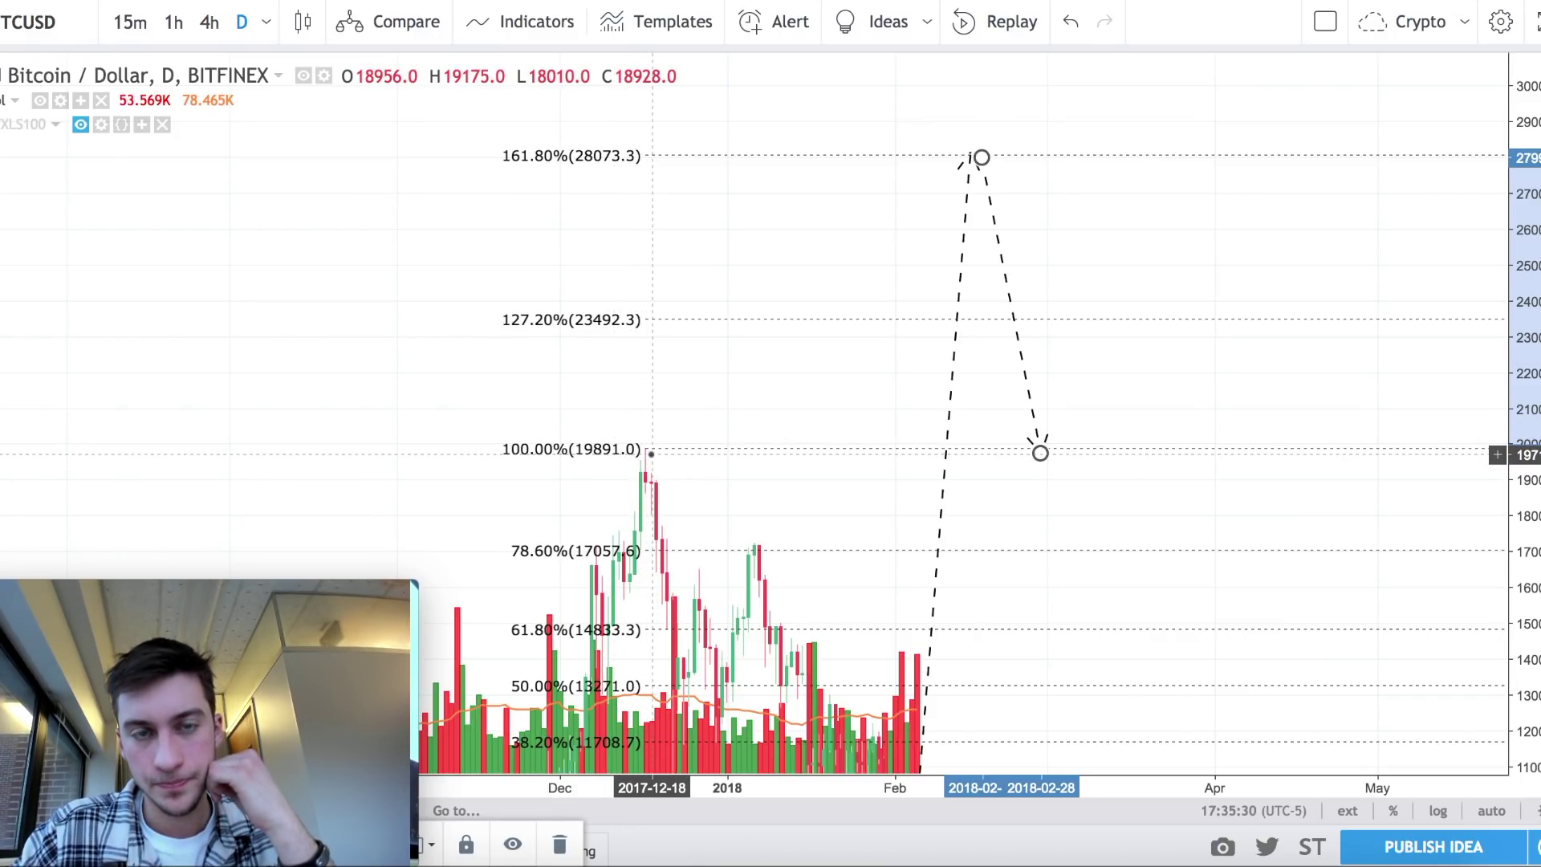
click(1043, 458)
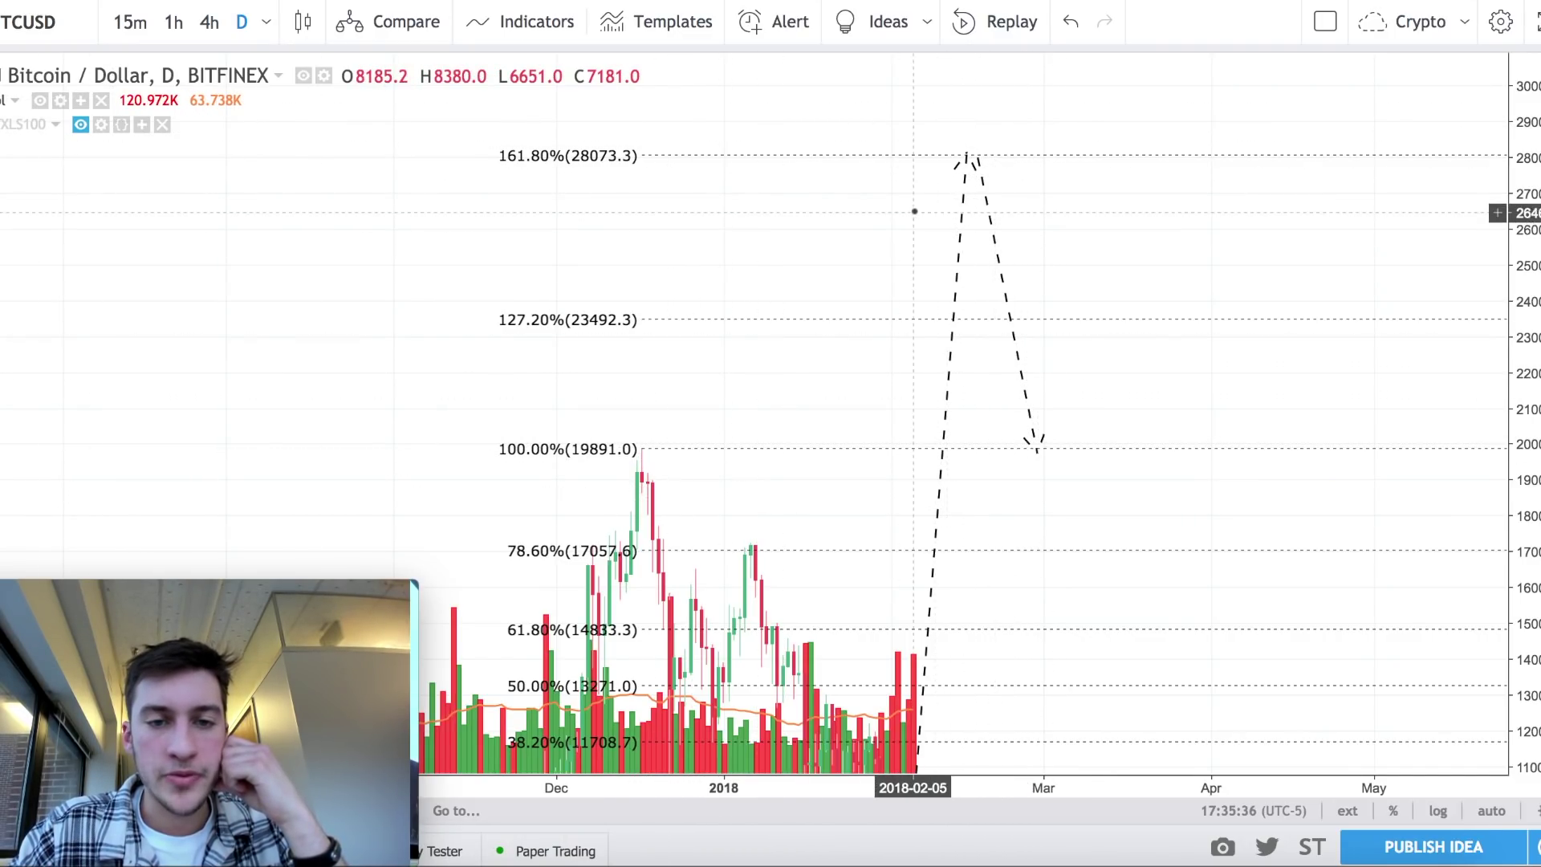
Draw a third dashed arrow from the 100.00% level in early March up to just below the 261.80% level, around 13 March 2018.
drag(915, 249, 900, 589)
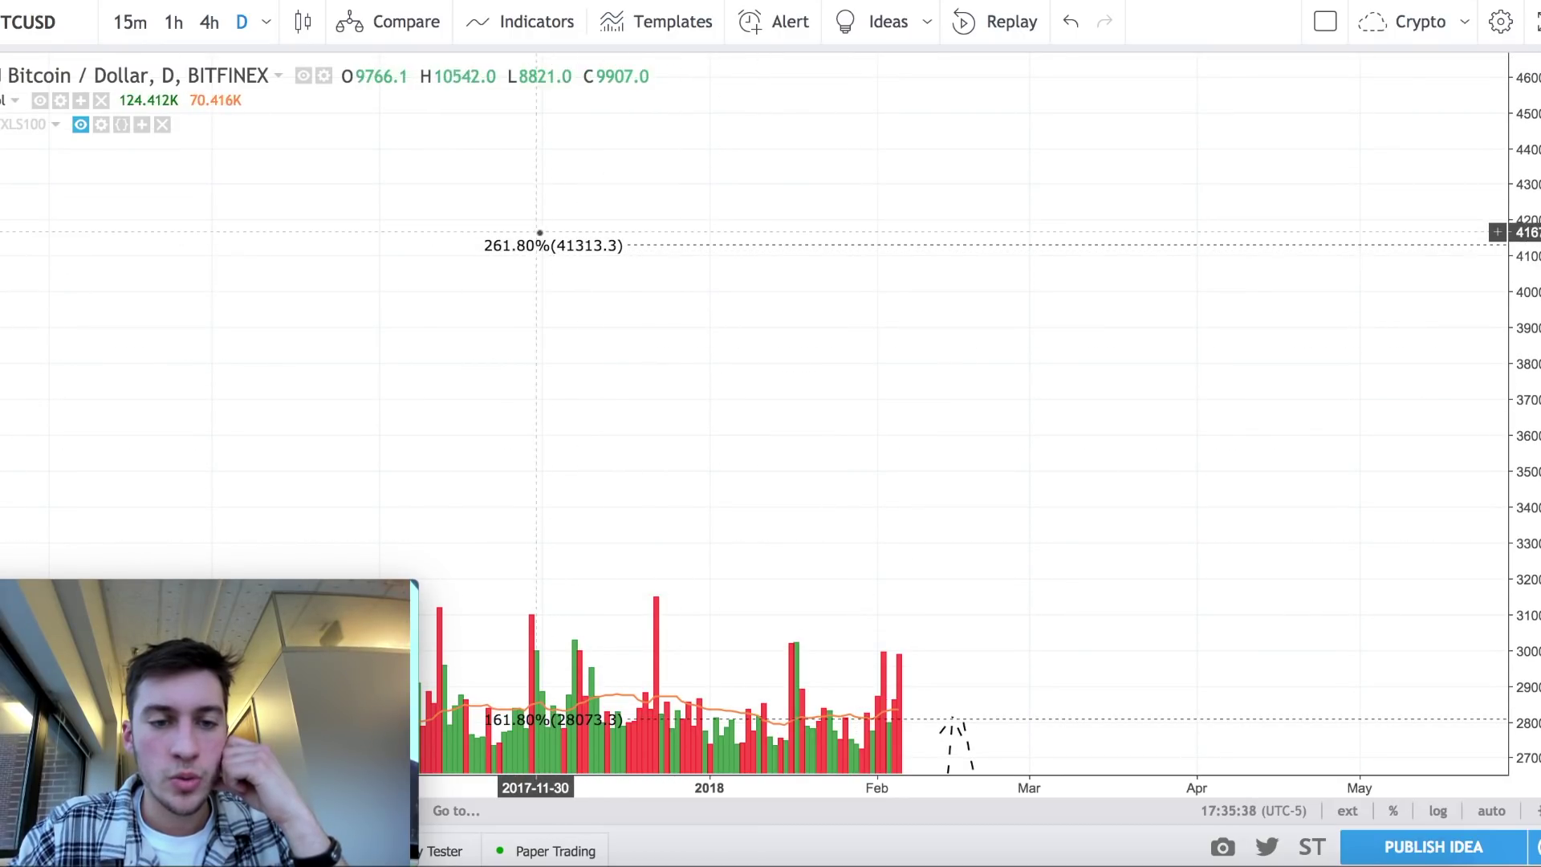
drag(732, 409, 753, 175)
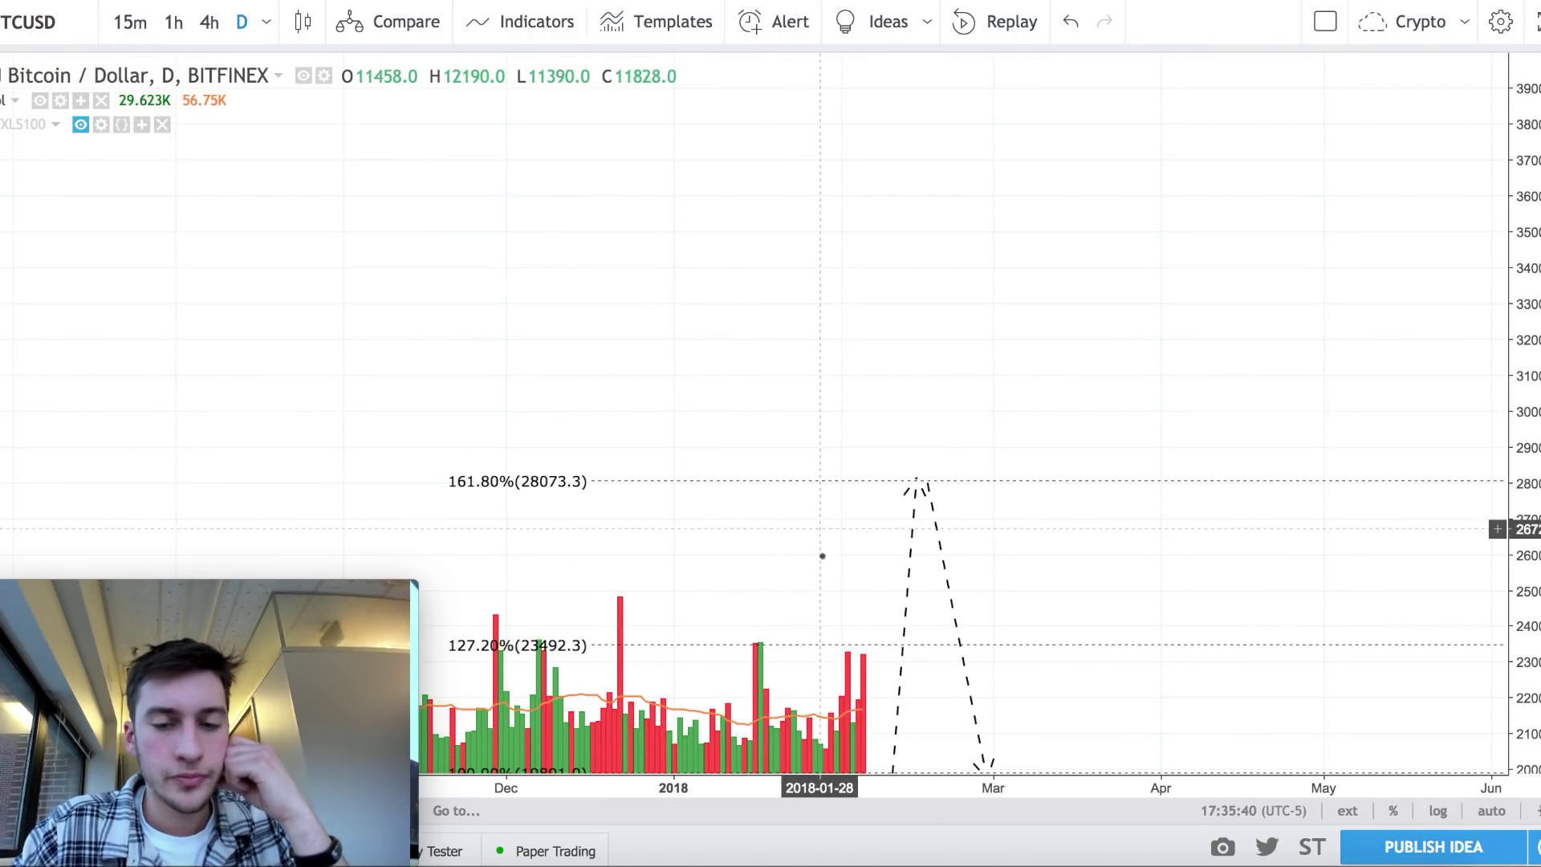
drag(819, 554, 788, 286)
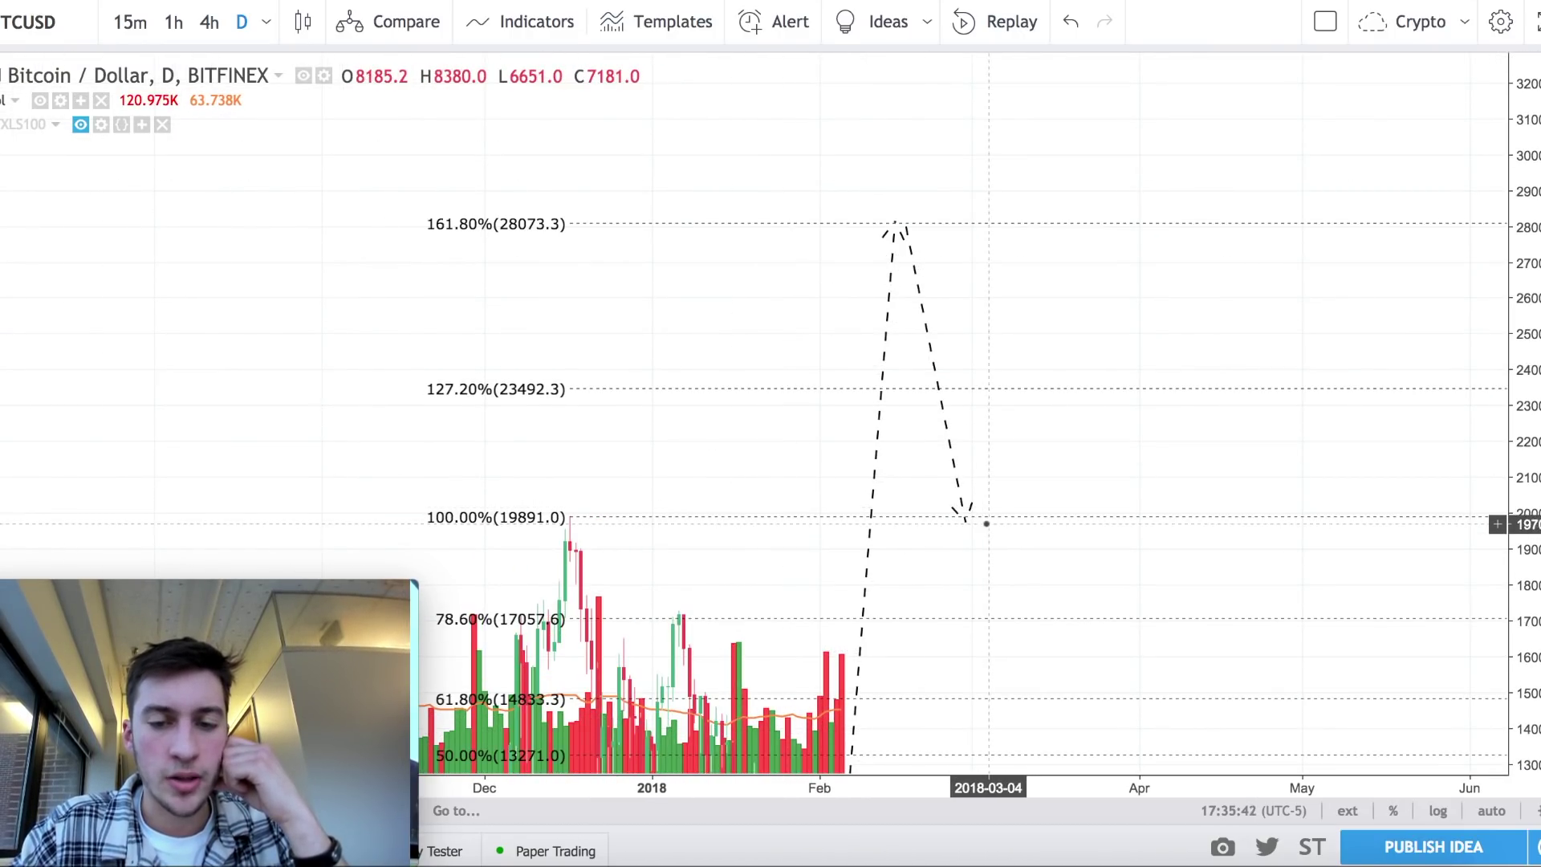
click(975, 521)
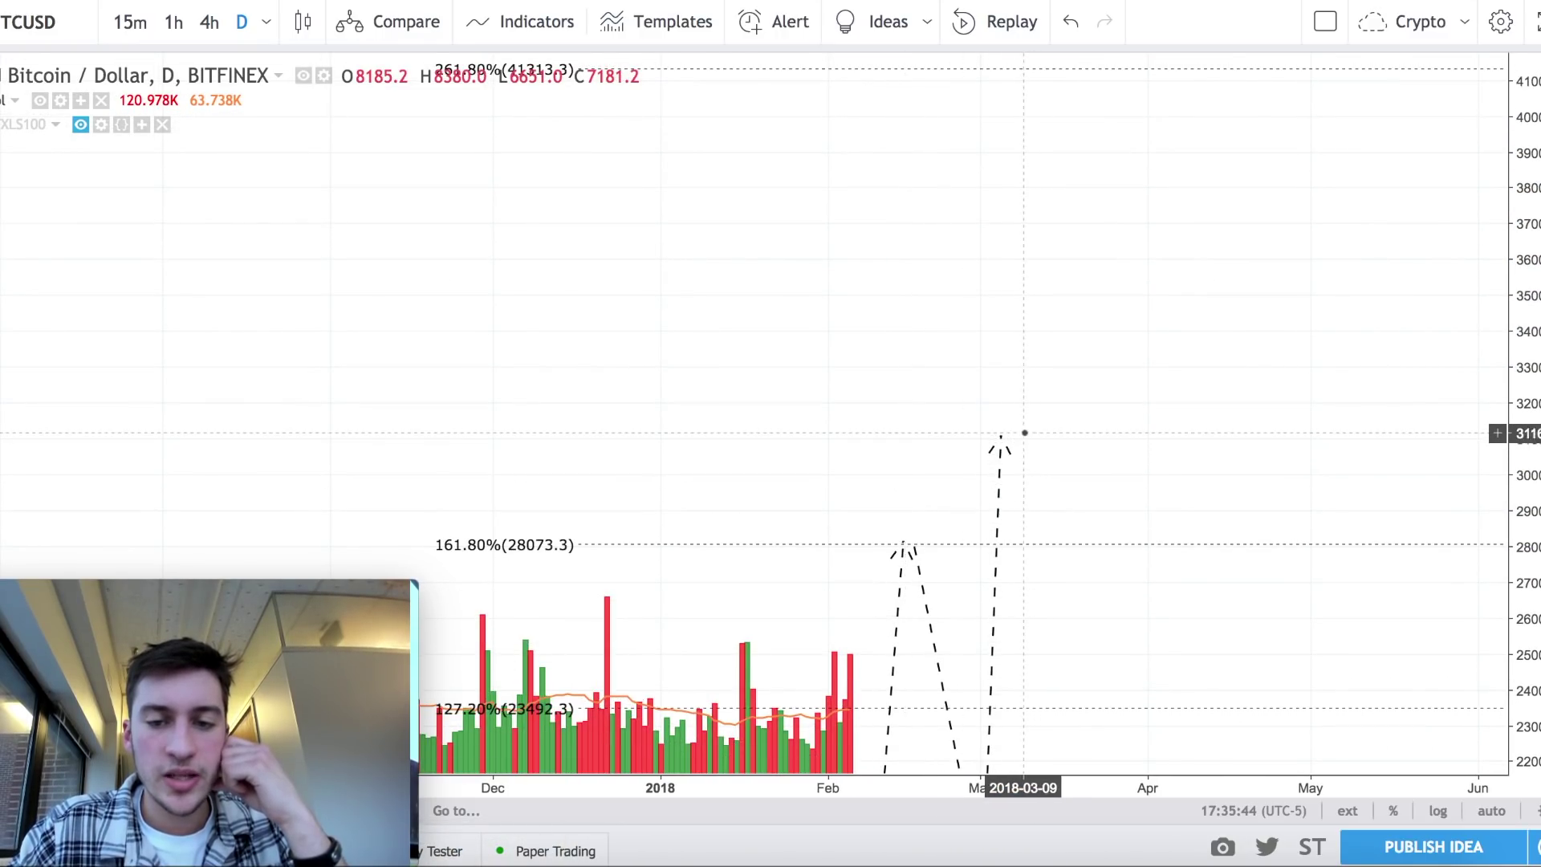
double_click(1045, 98)
Check the Calculator result, then extend the third arrow's tip to the 261.80% level at 41313.3.
key(super+Tab)
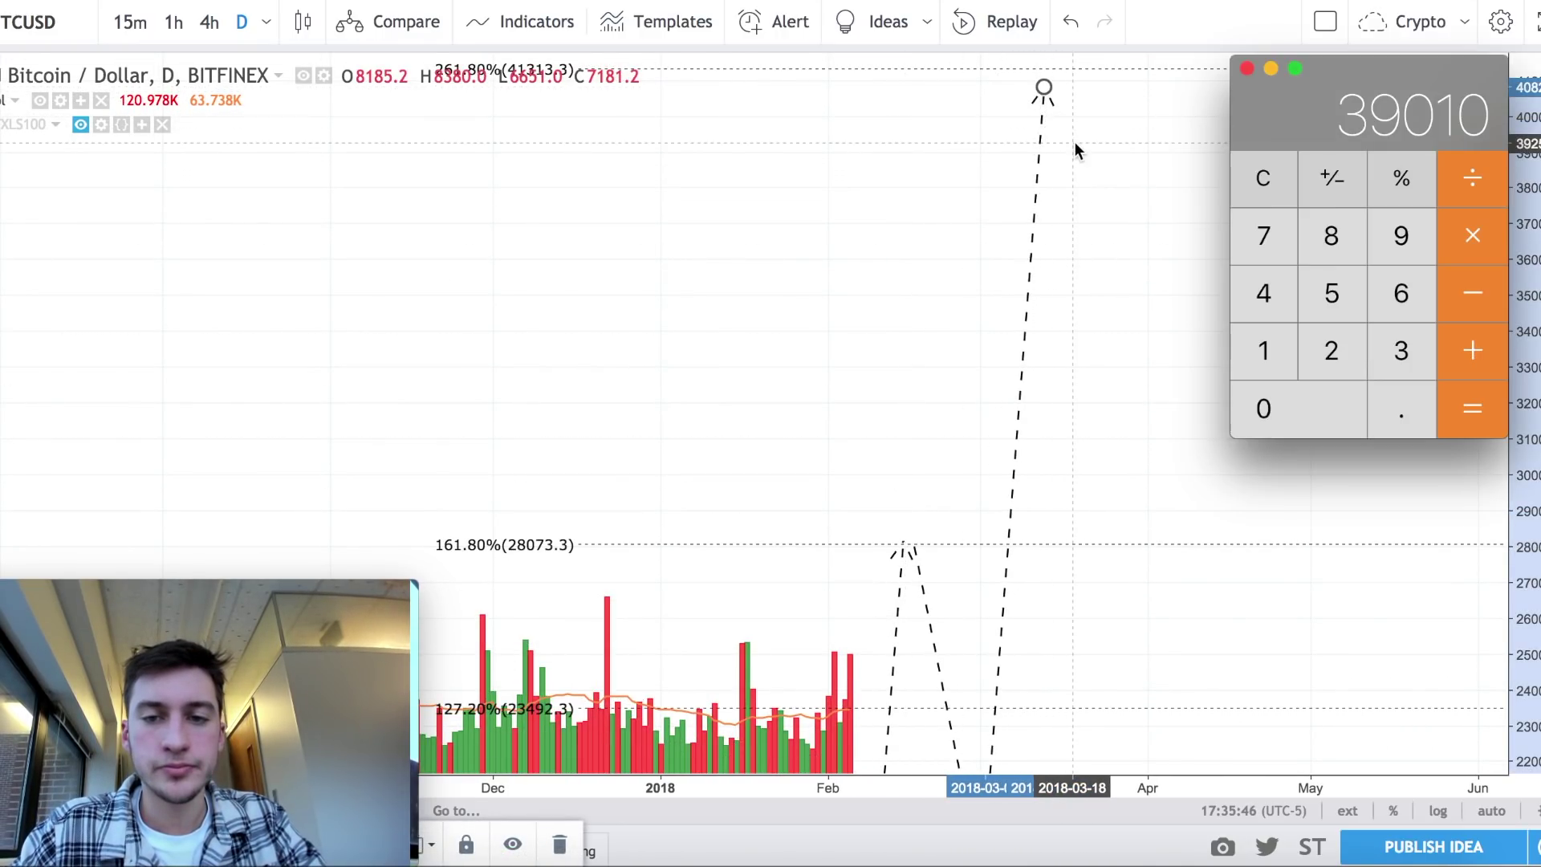
key(super+Tab)
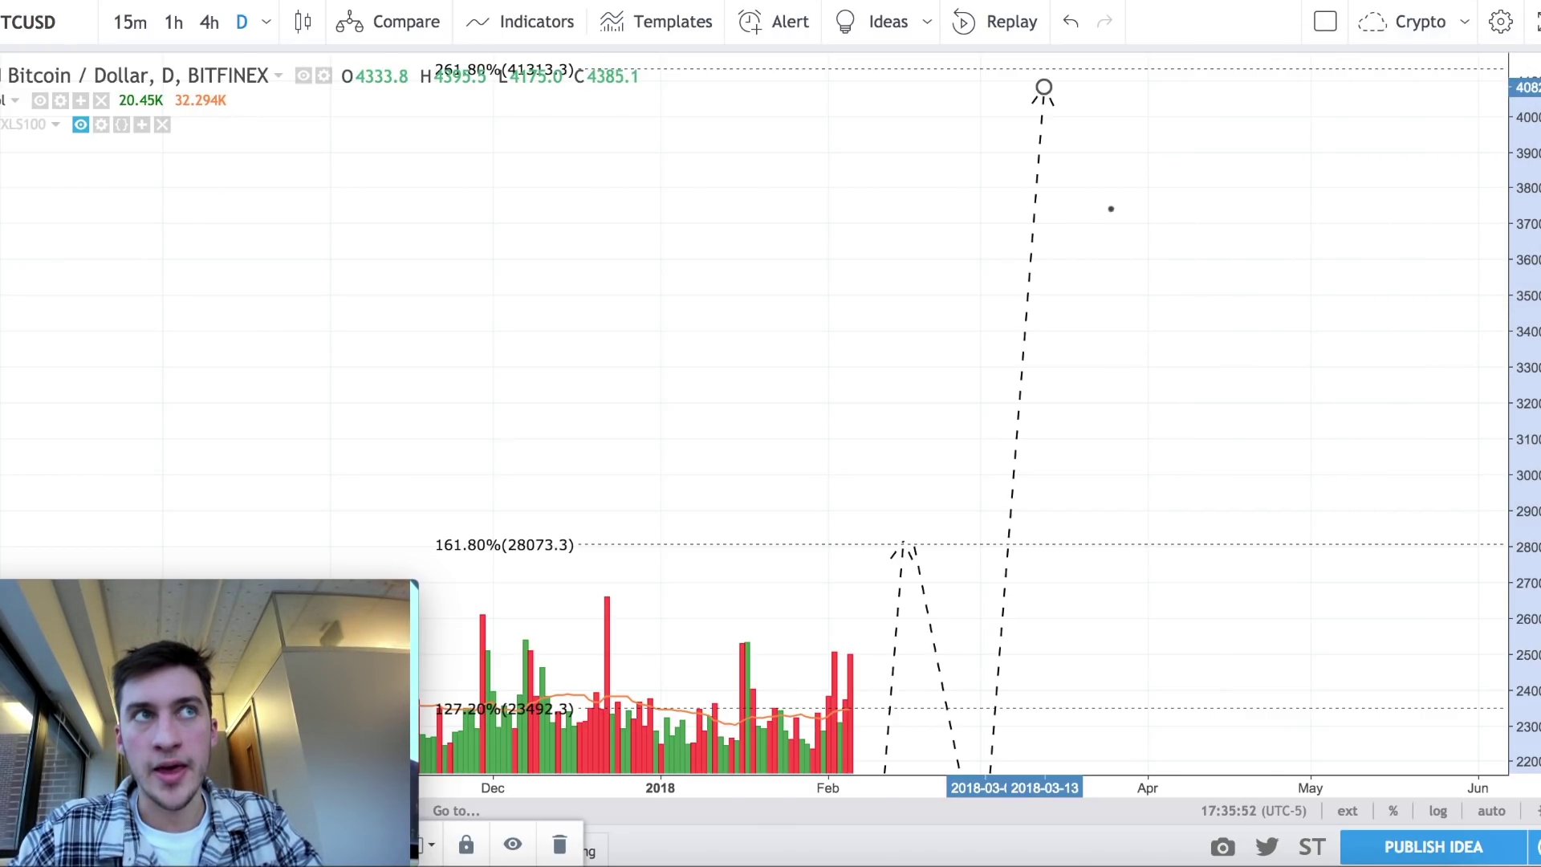
drag(998, 216, 1028, 289)
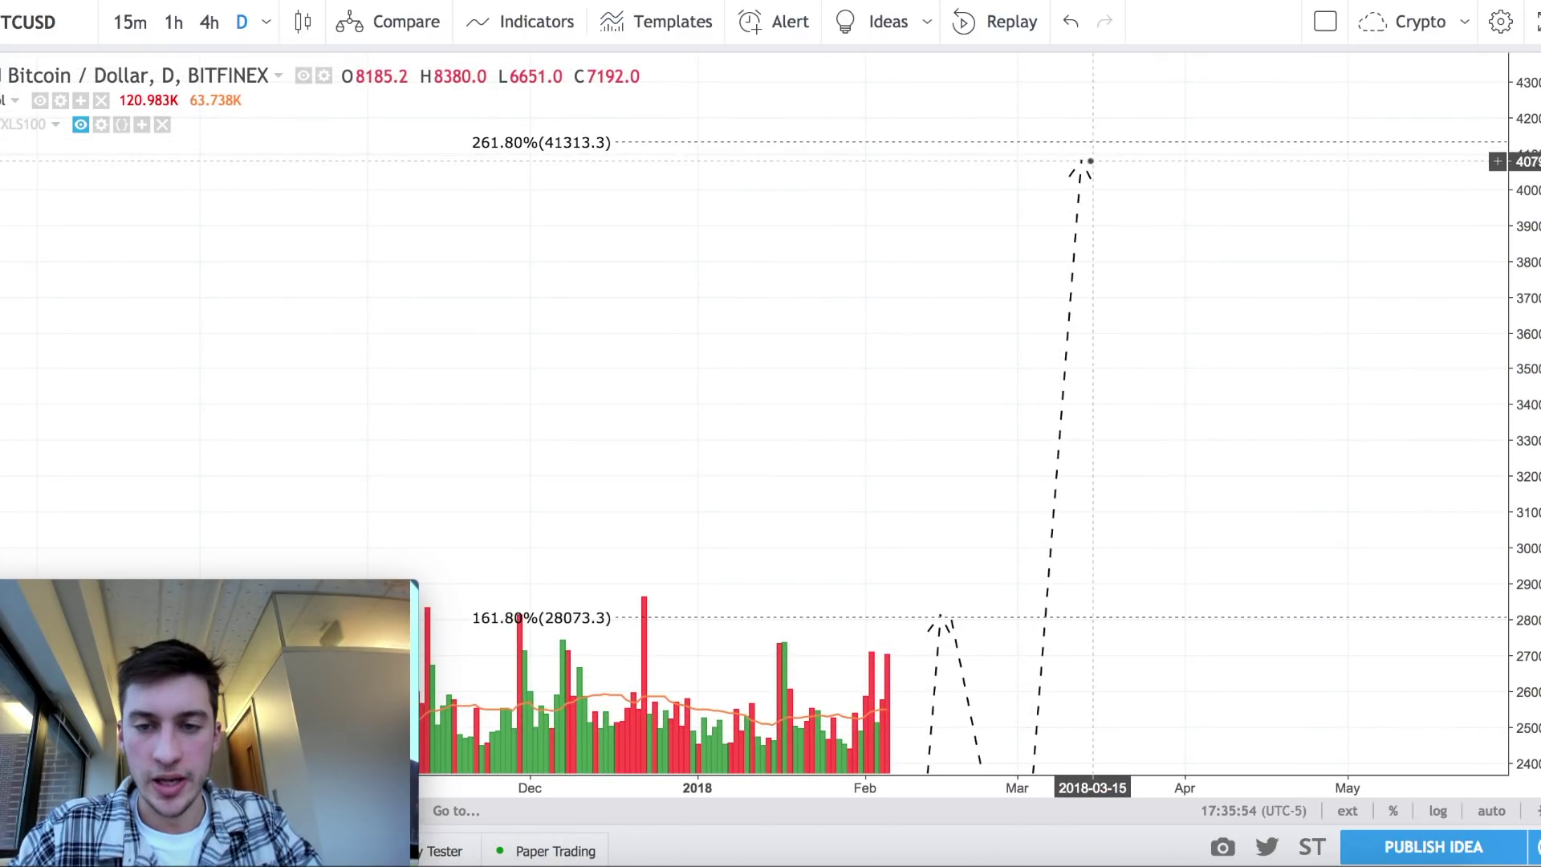
drag(1090, 161, 1079, 154)
click(1050, 151)
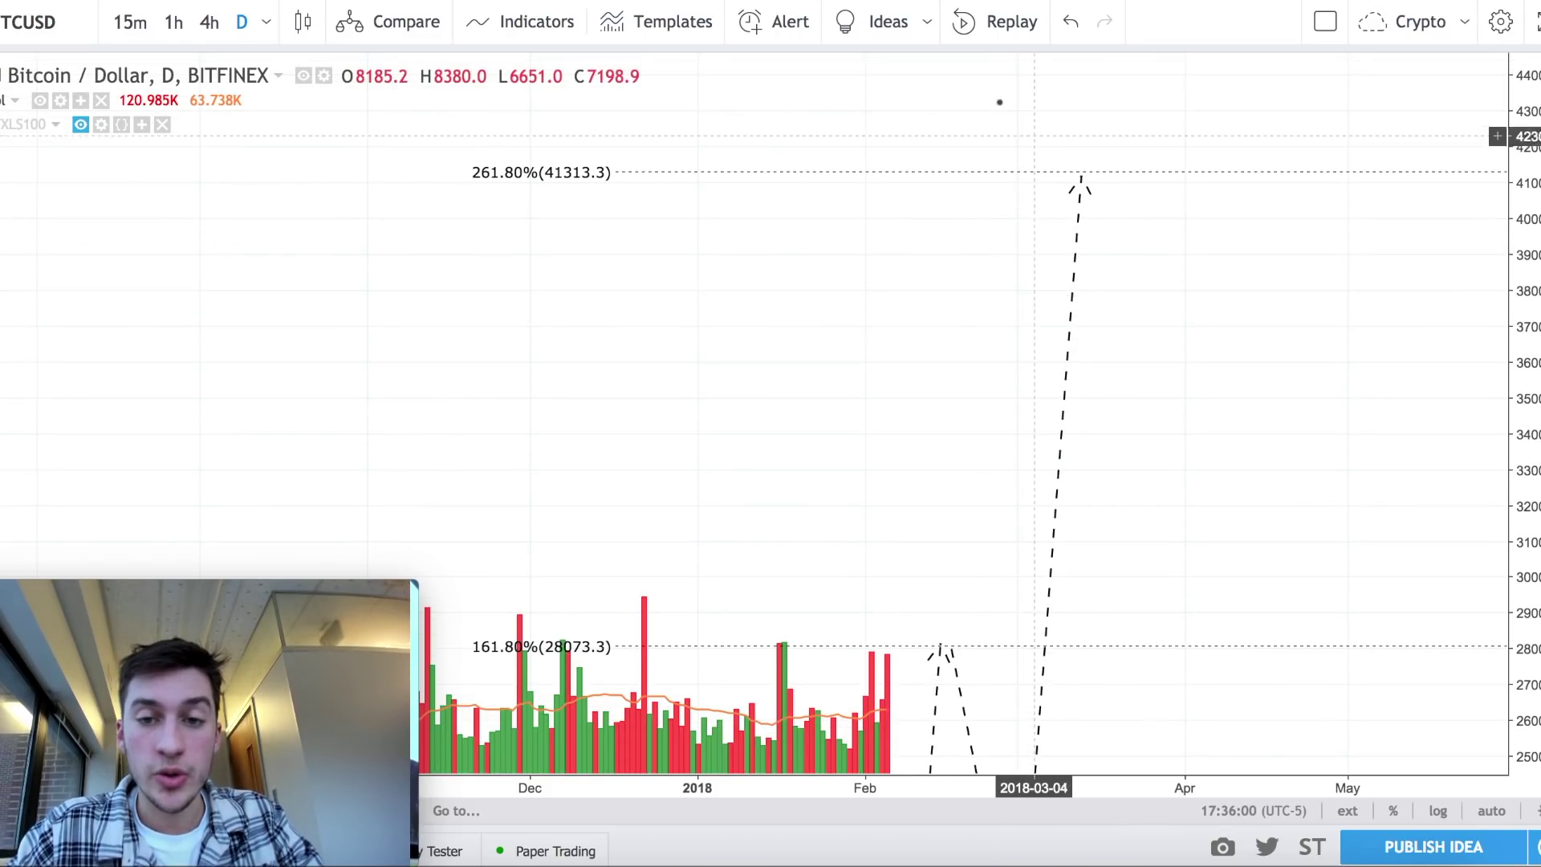
Move the first arrow's starting point down to the 0.00% level at the 5 February 2018 low.
drag(1013, 241, 897, 404)
scroll(896, 404, down, 5)
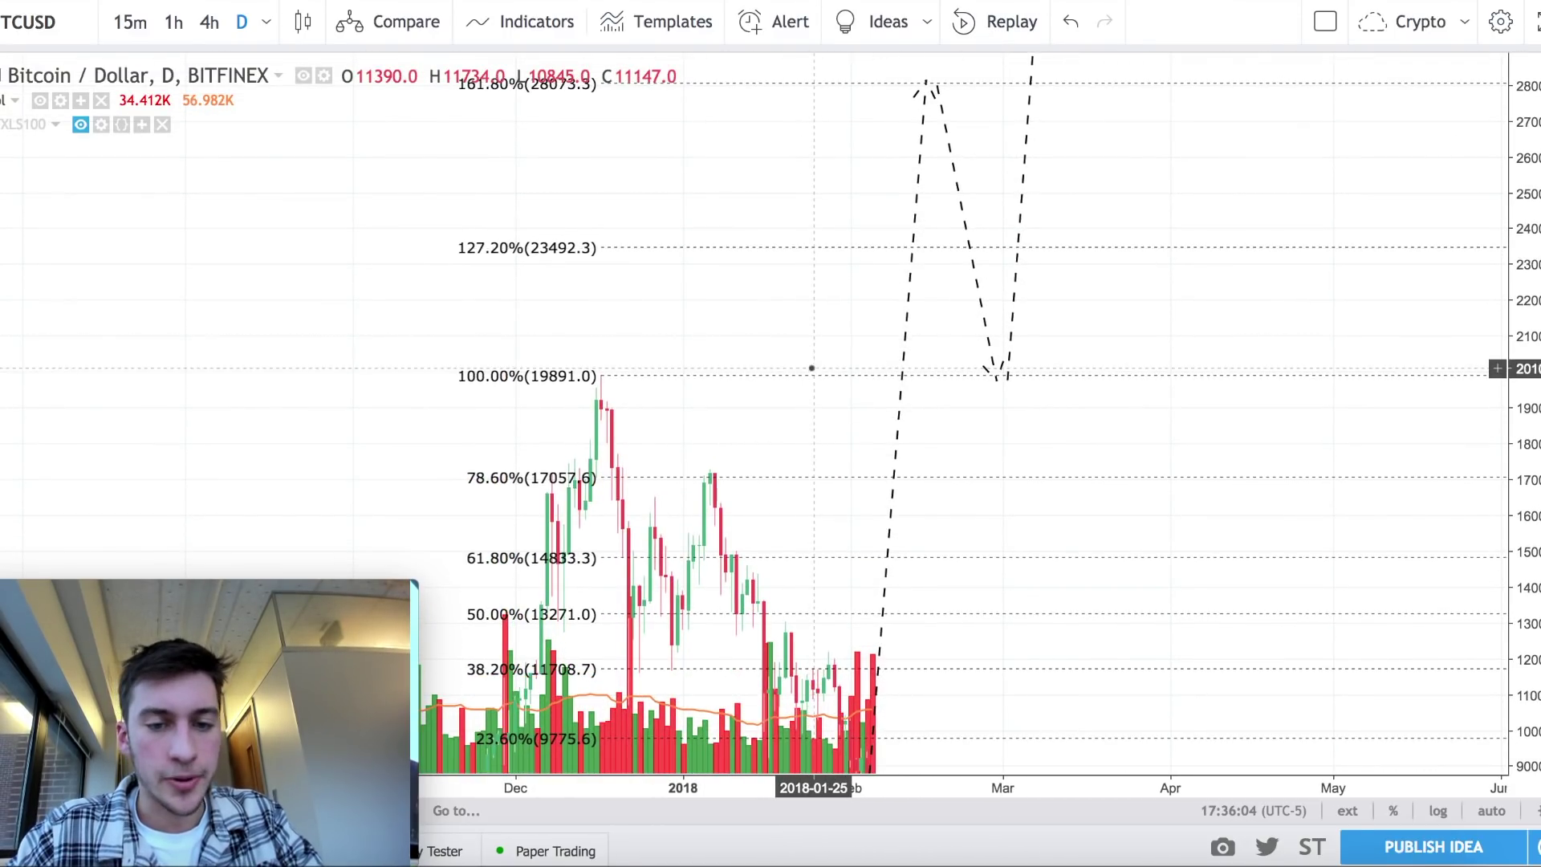
scroll(816, 307, down, 2)
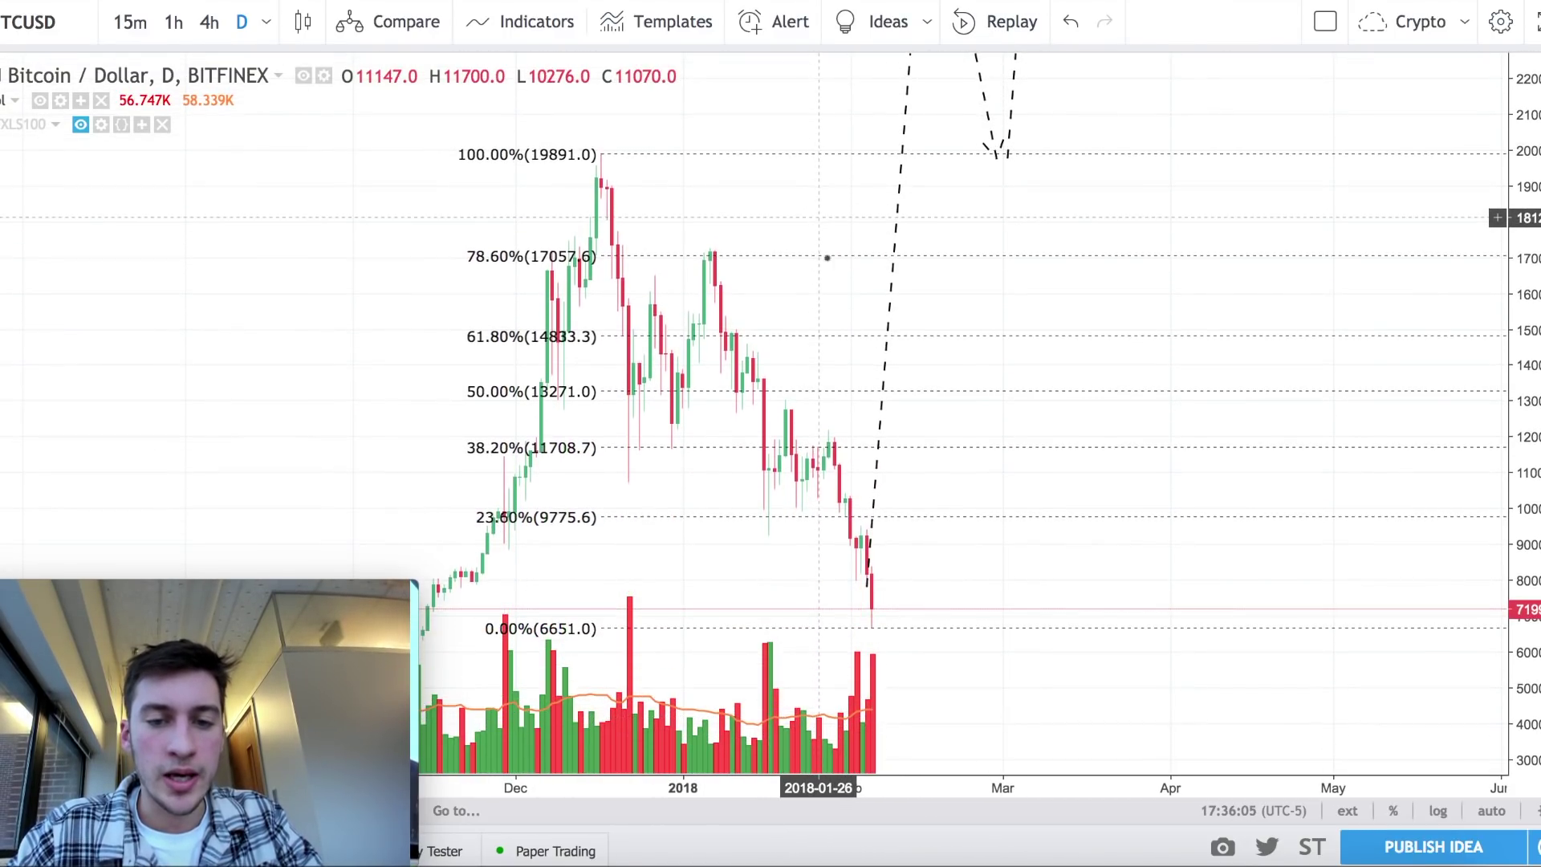
click(872, 598)
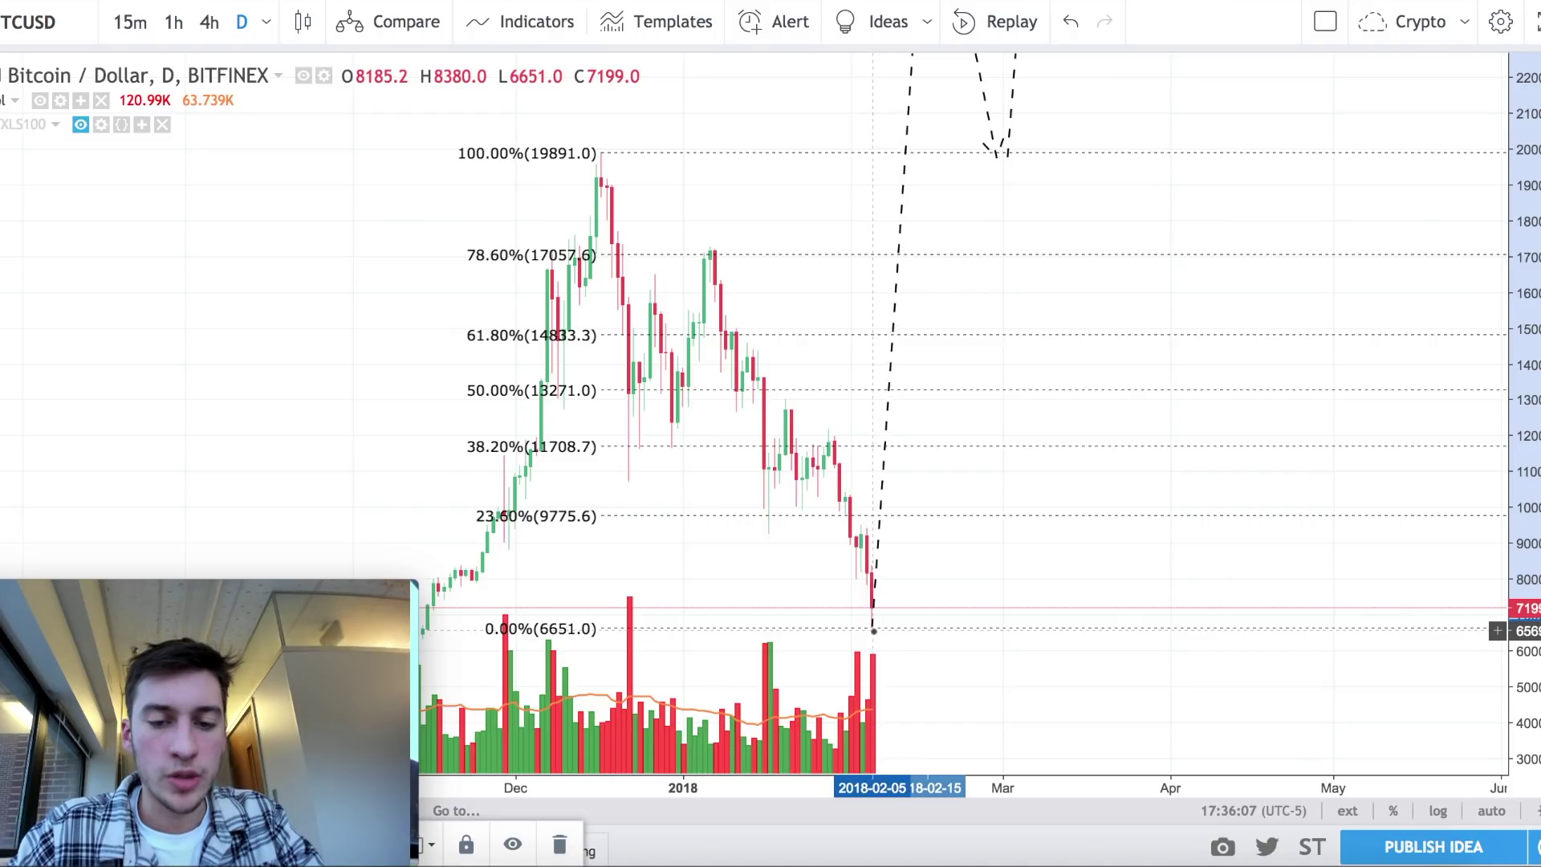
click(814, 606)
Review the projected arrow path against the Fibonacci levels, focusing on the pullback to the 100.00% level.
scroll(727, 223, up, 4)
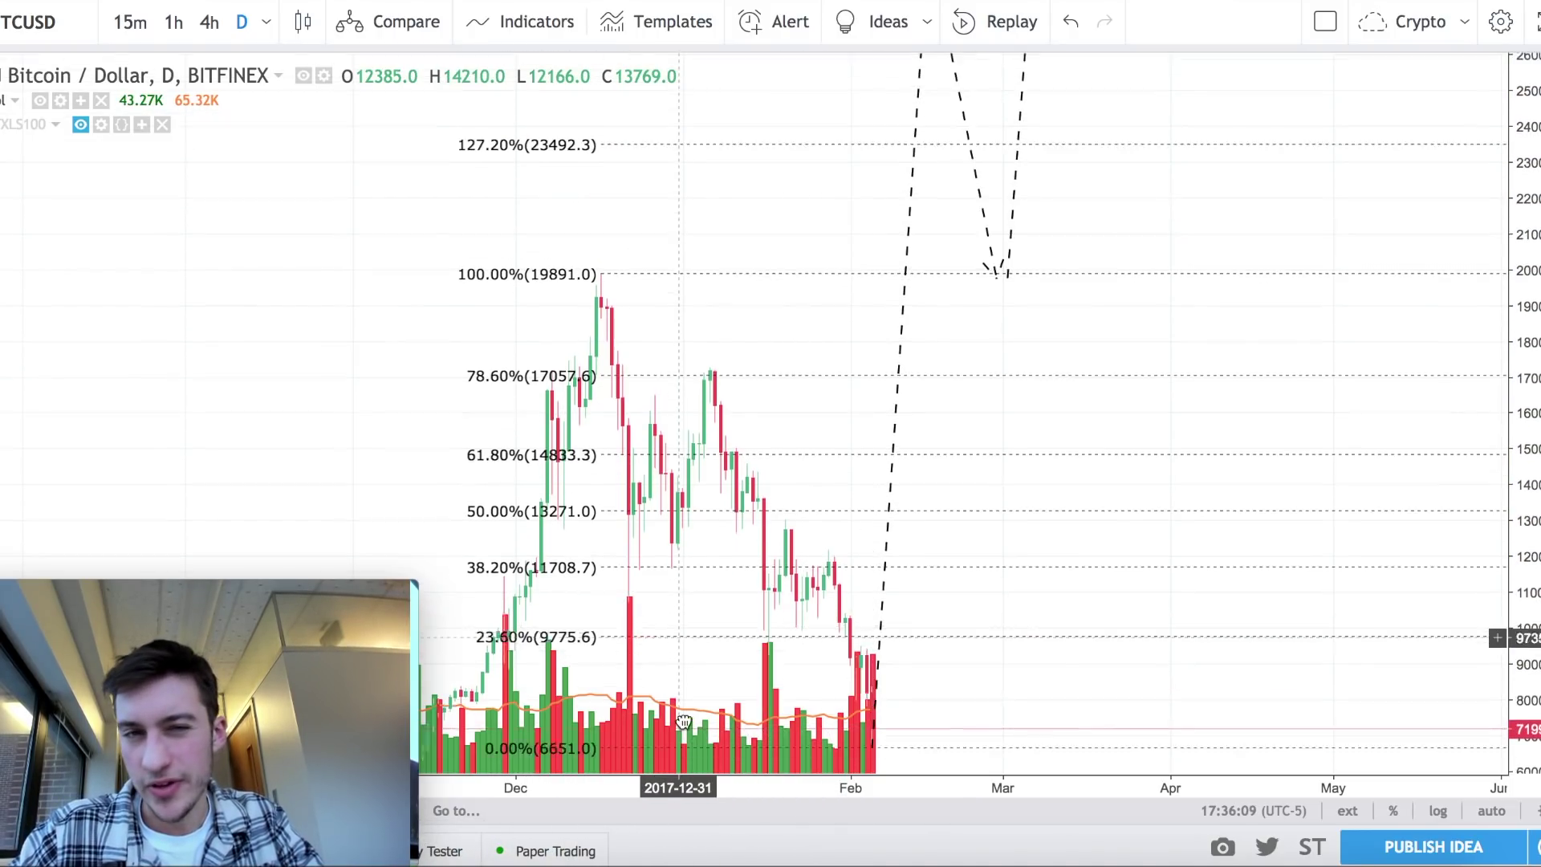
drag(727, 223, 740, 266)
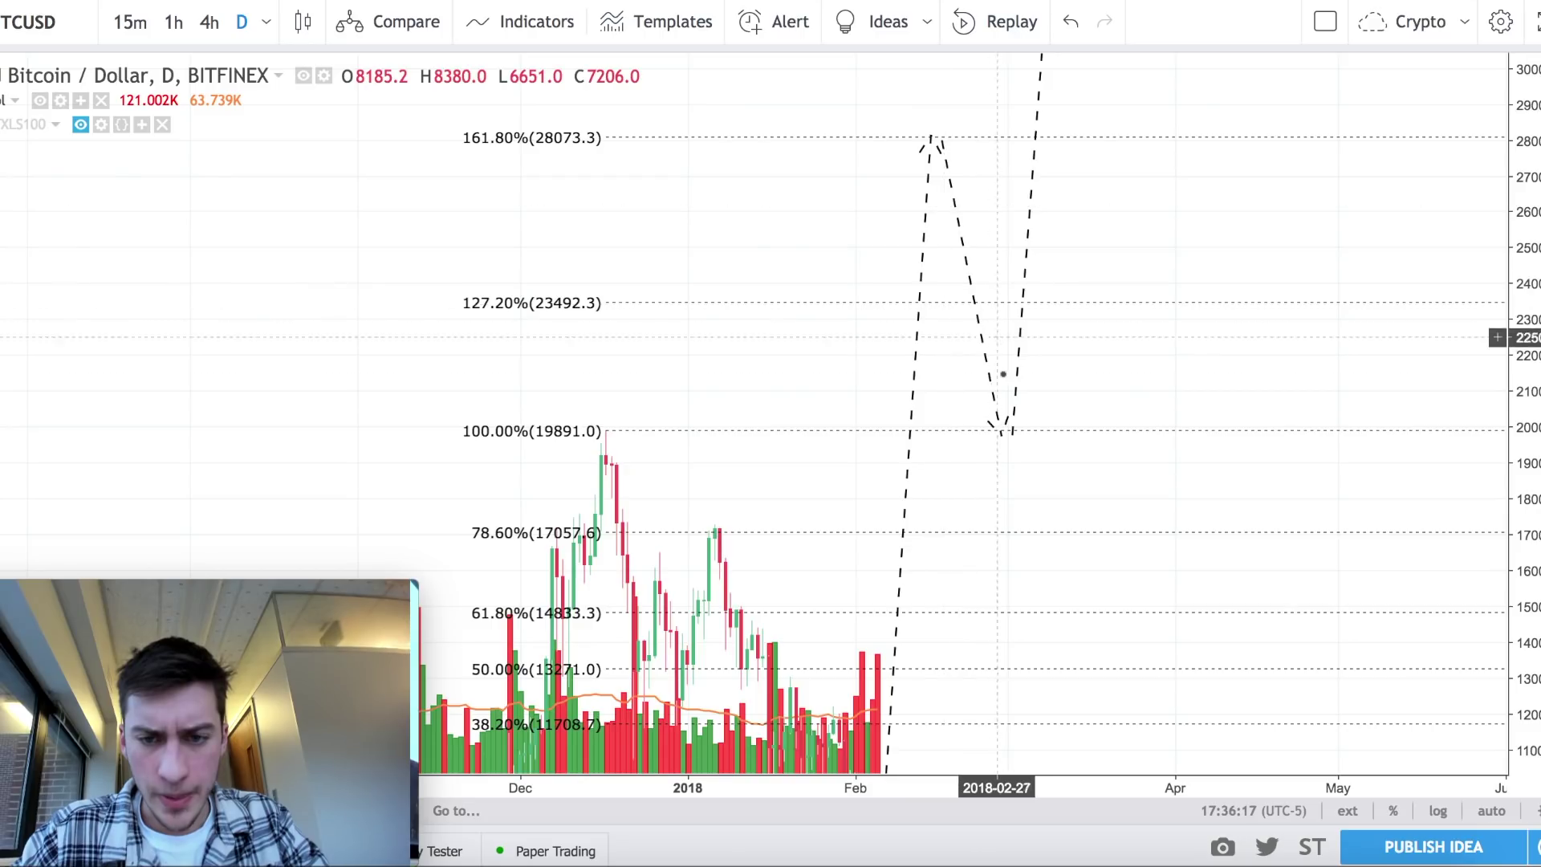
click(1003, 442)
click(992, 473)
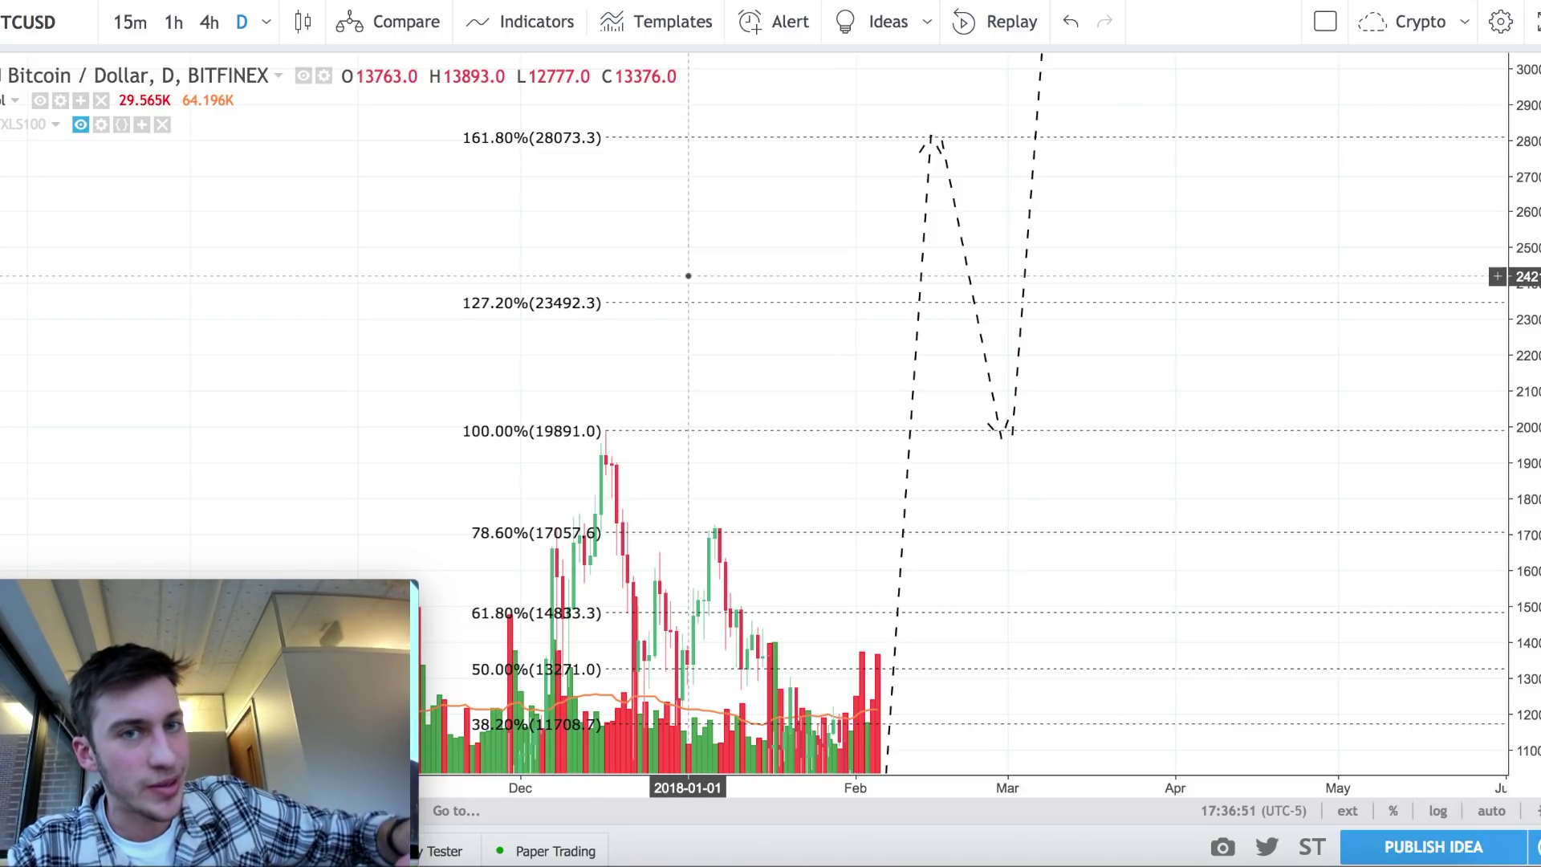
drag(695, 375, 705, 330)
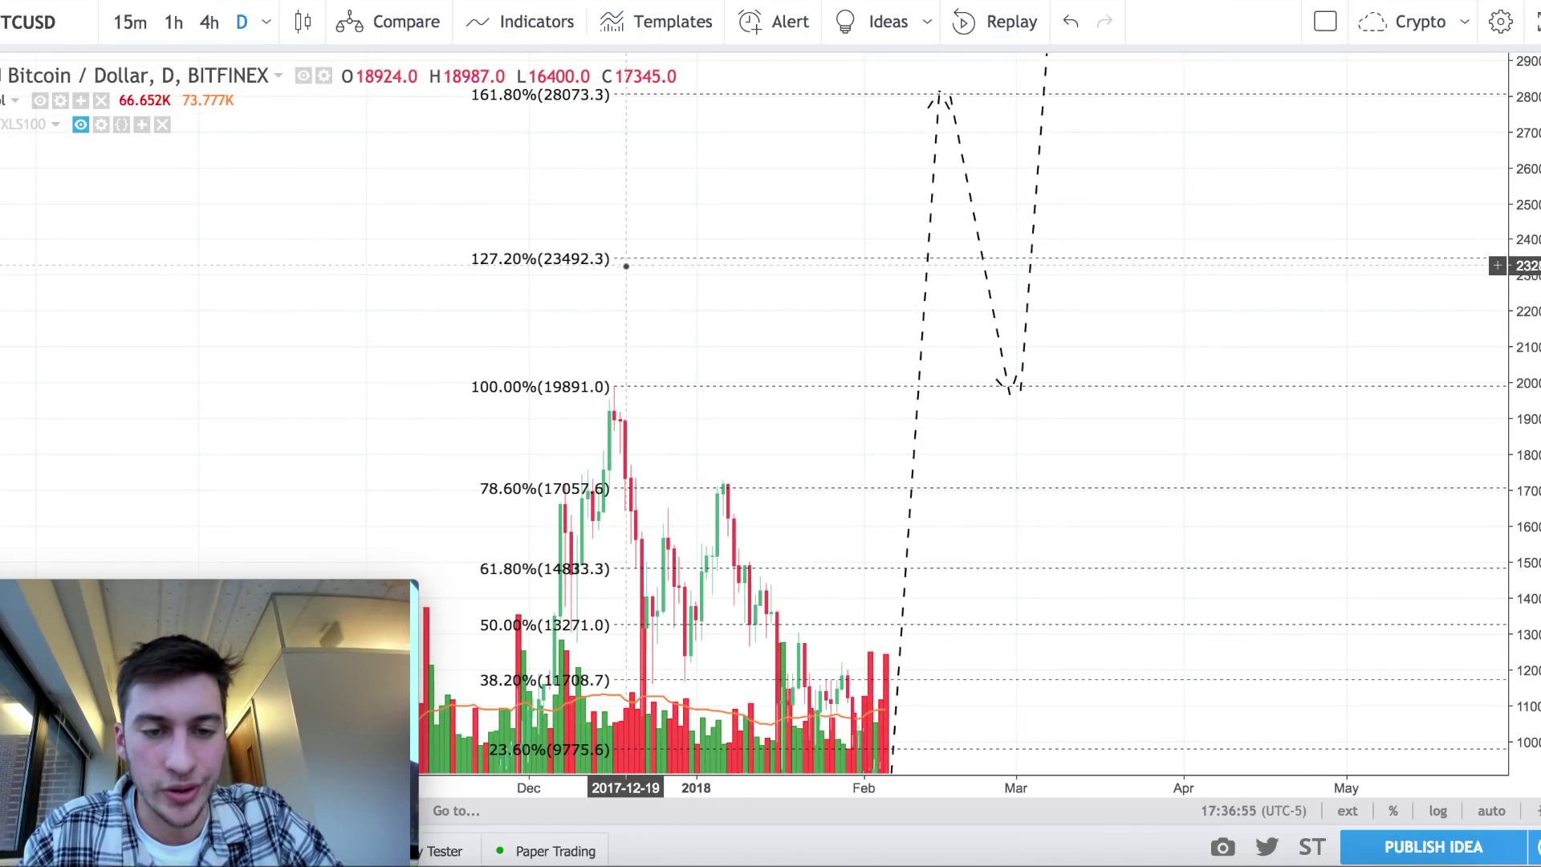
drag(632, 265, 615, 207)
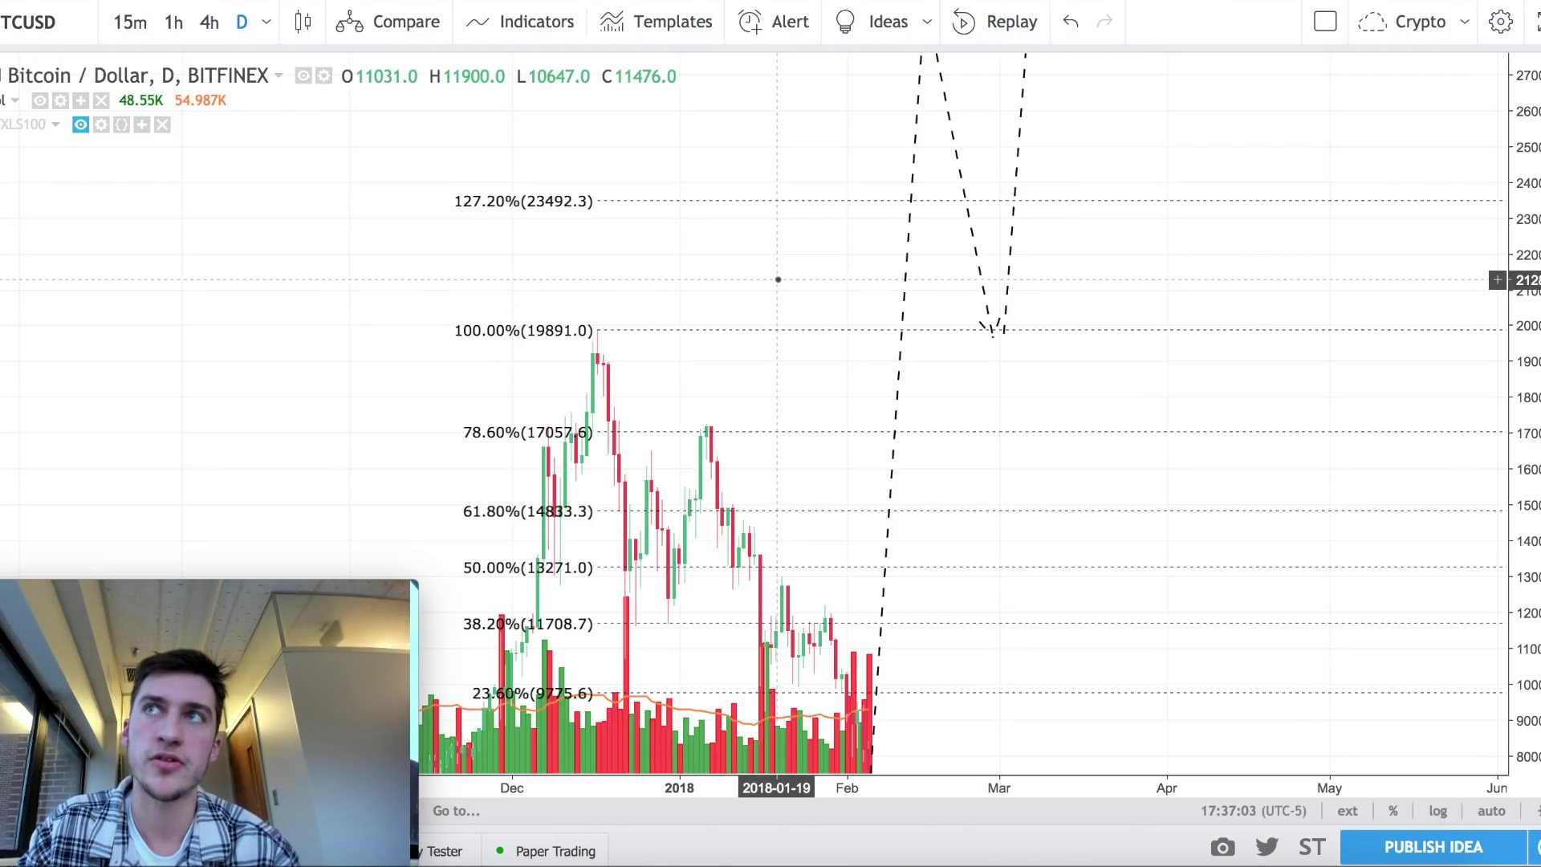
Examine the projected arrow path from the 0.00% low through the 161.80% and 100.00% turns up to the 261.80% target.
drag(782, 272, 765, 100)
drag(822, 303, 824, 264)
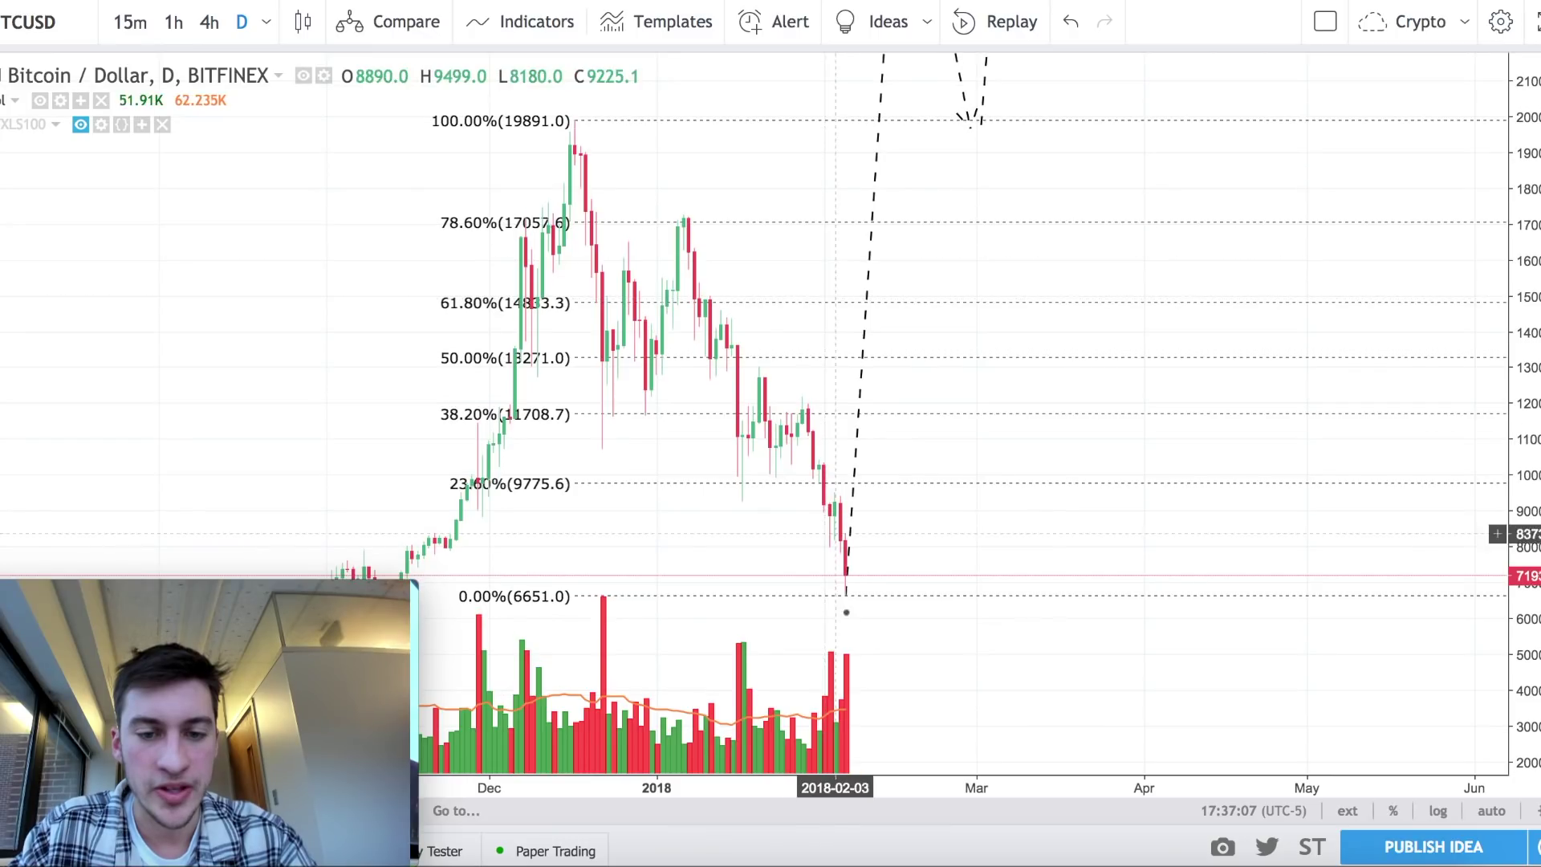
drag(791, 192, 796, 294)
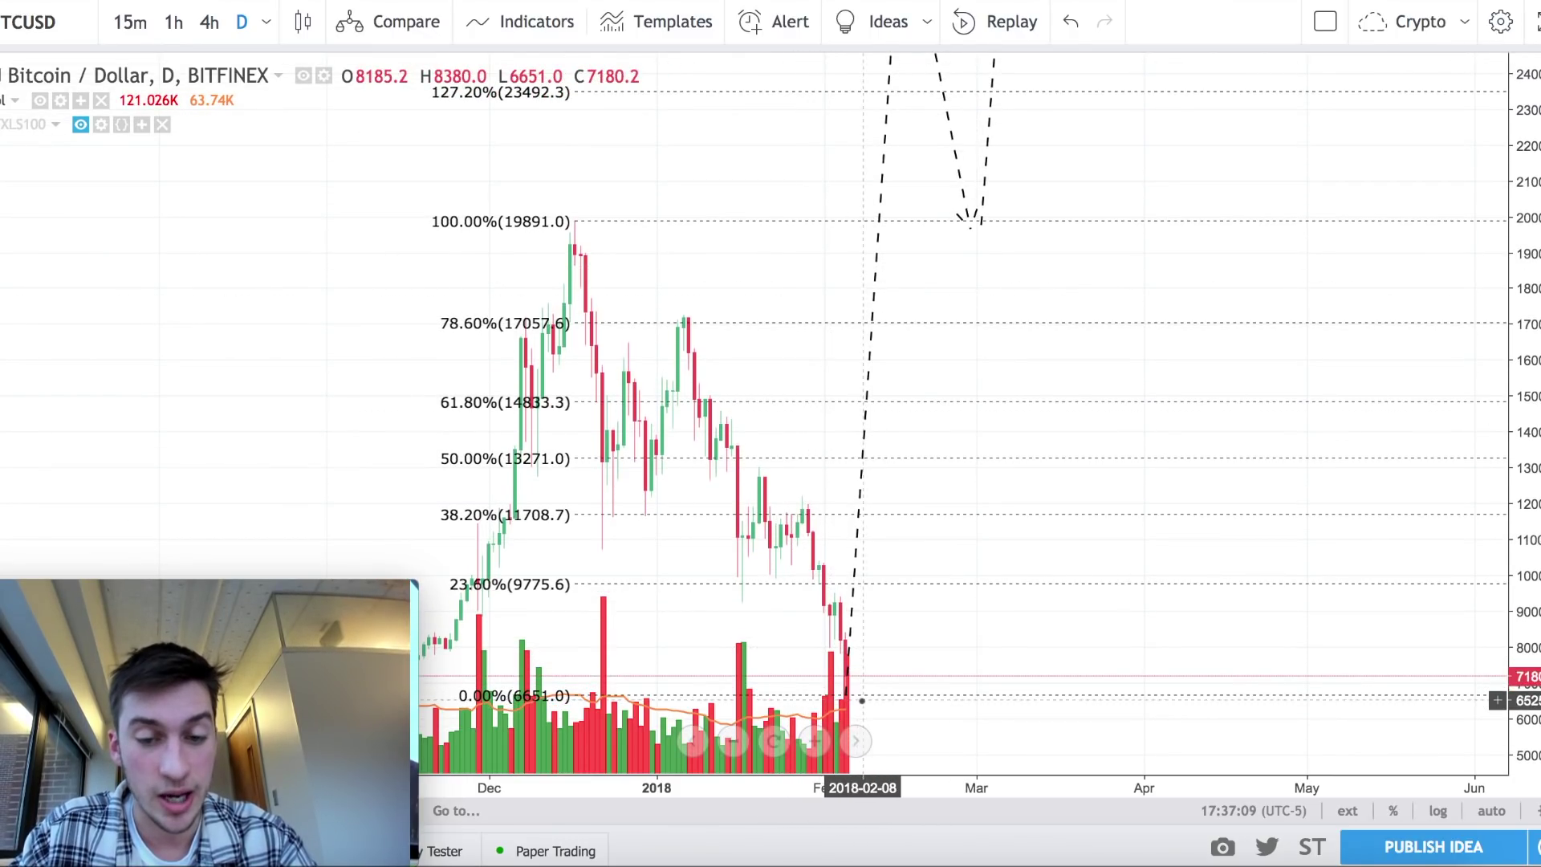
drag(771, 131, 795, 451)
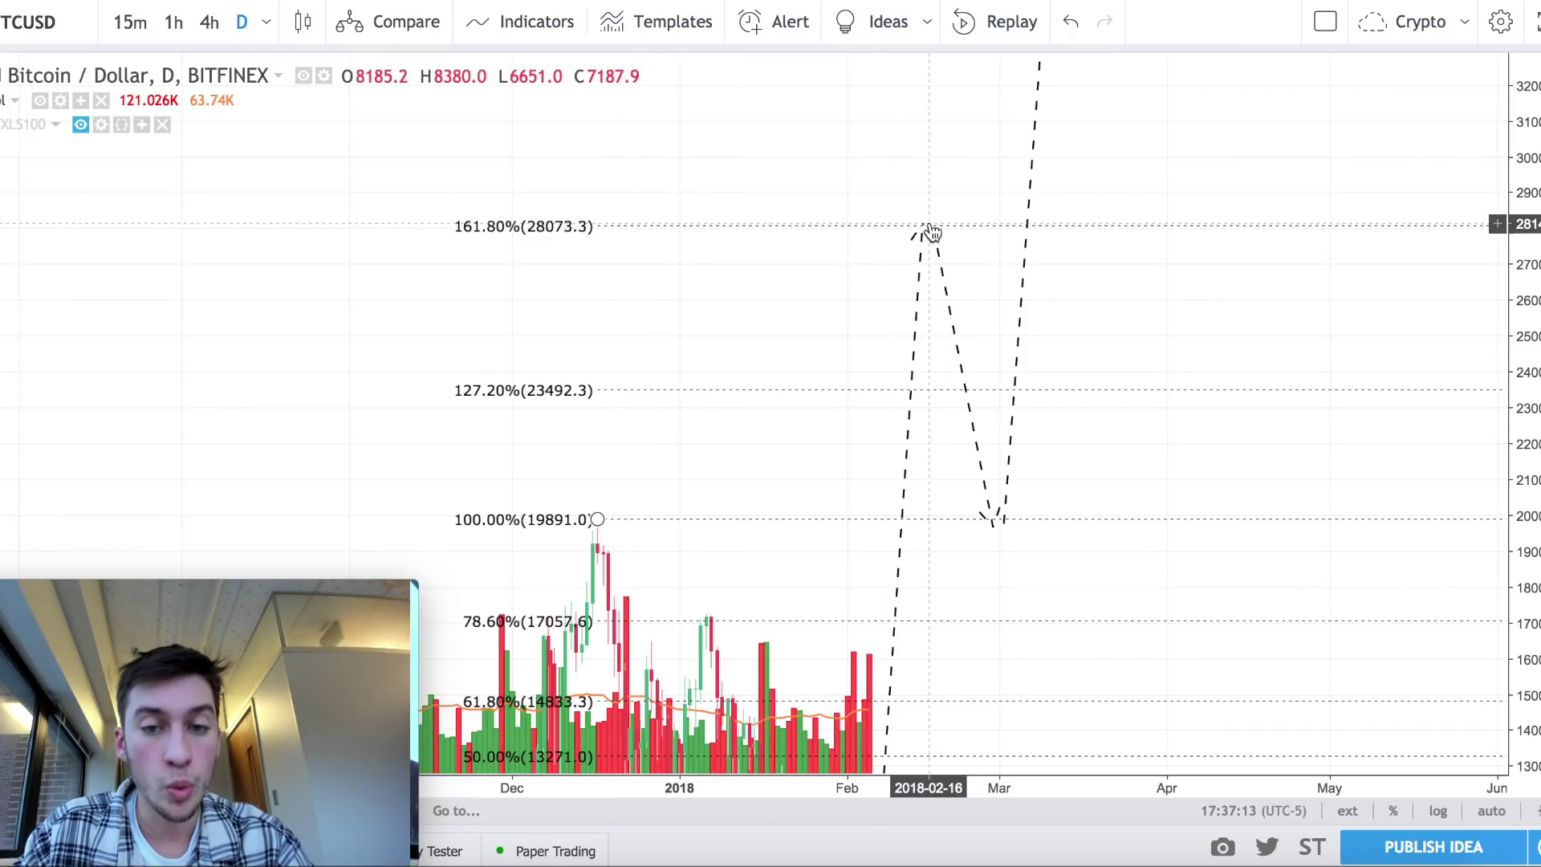
drag(853, 487, 921, 320)
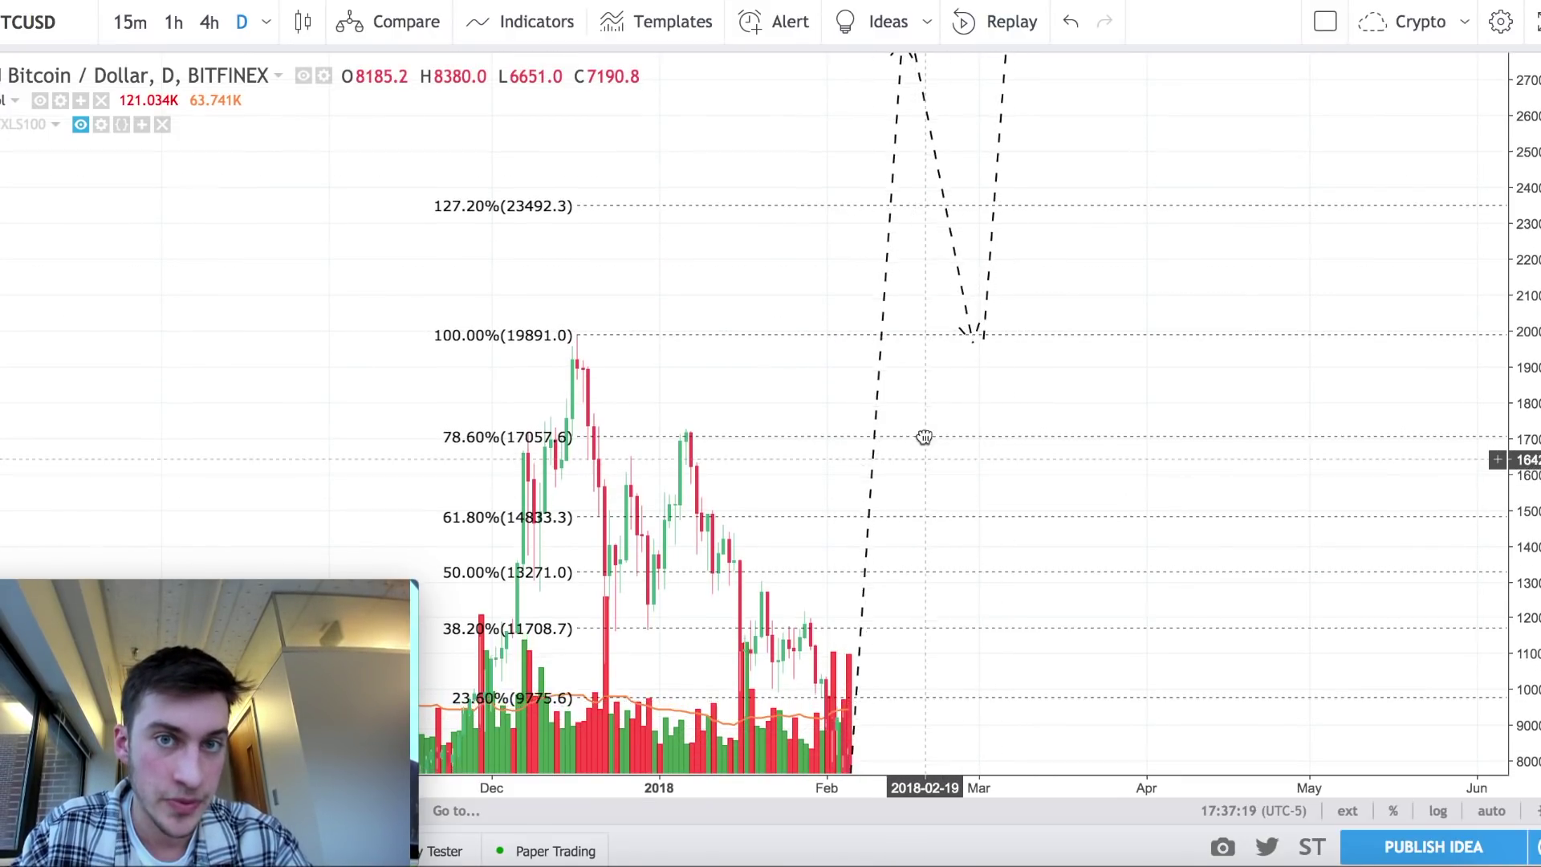
drag(923, 437, 971, 322)
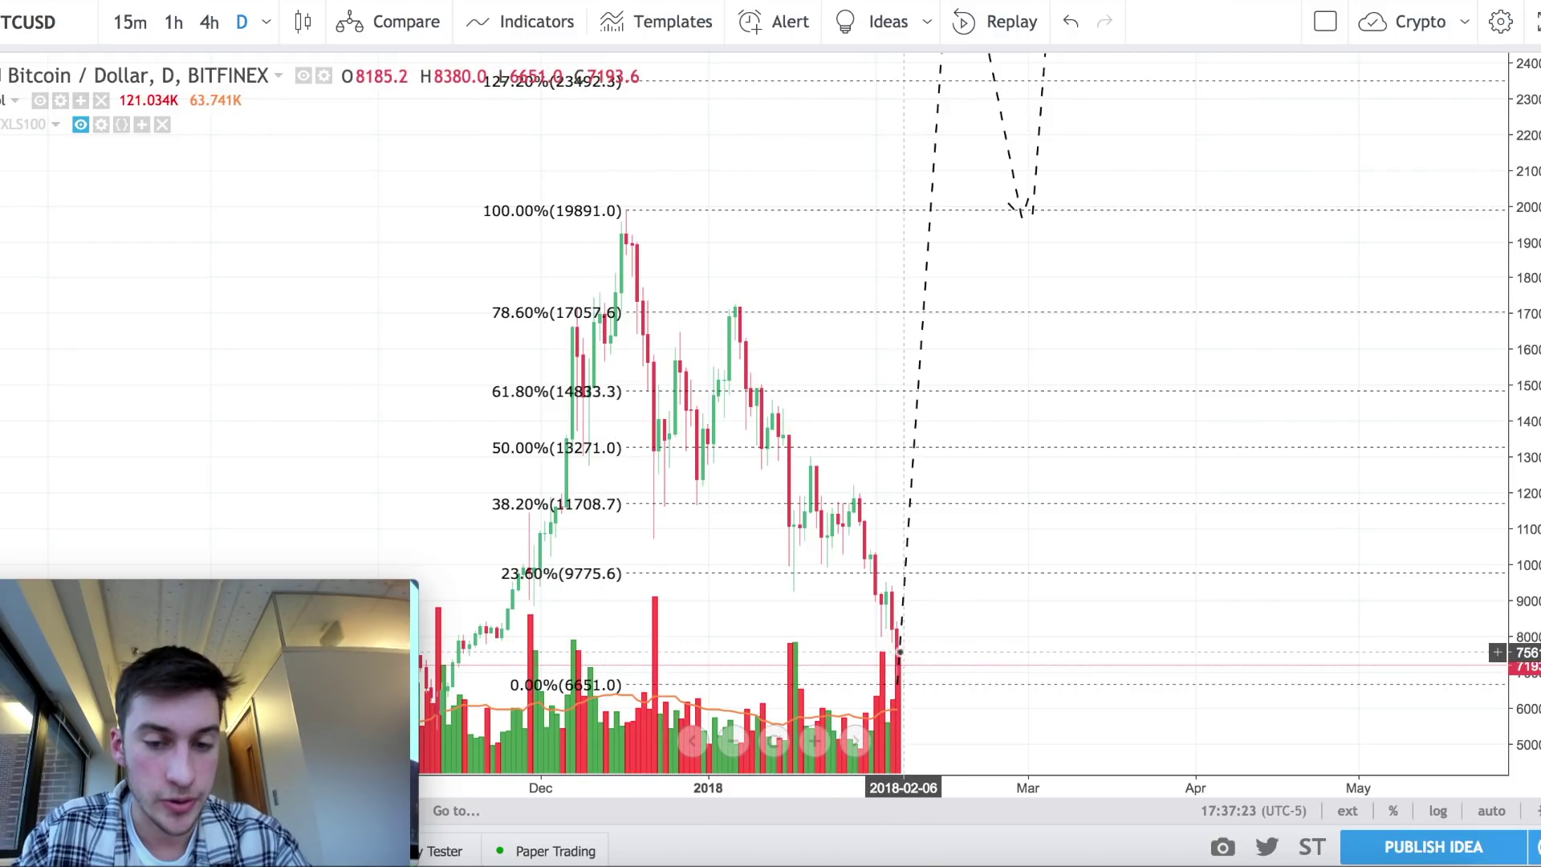
drag(970, 372, 947, 481)
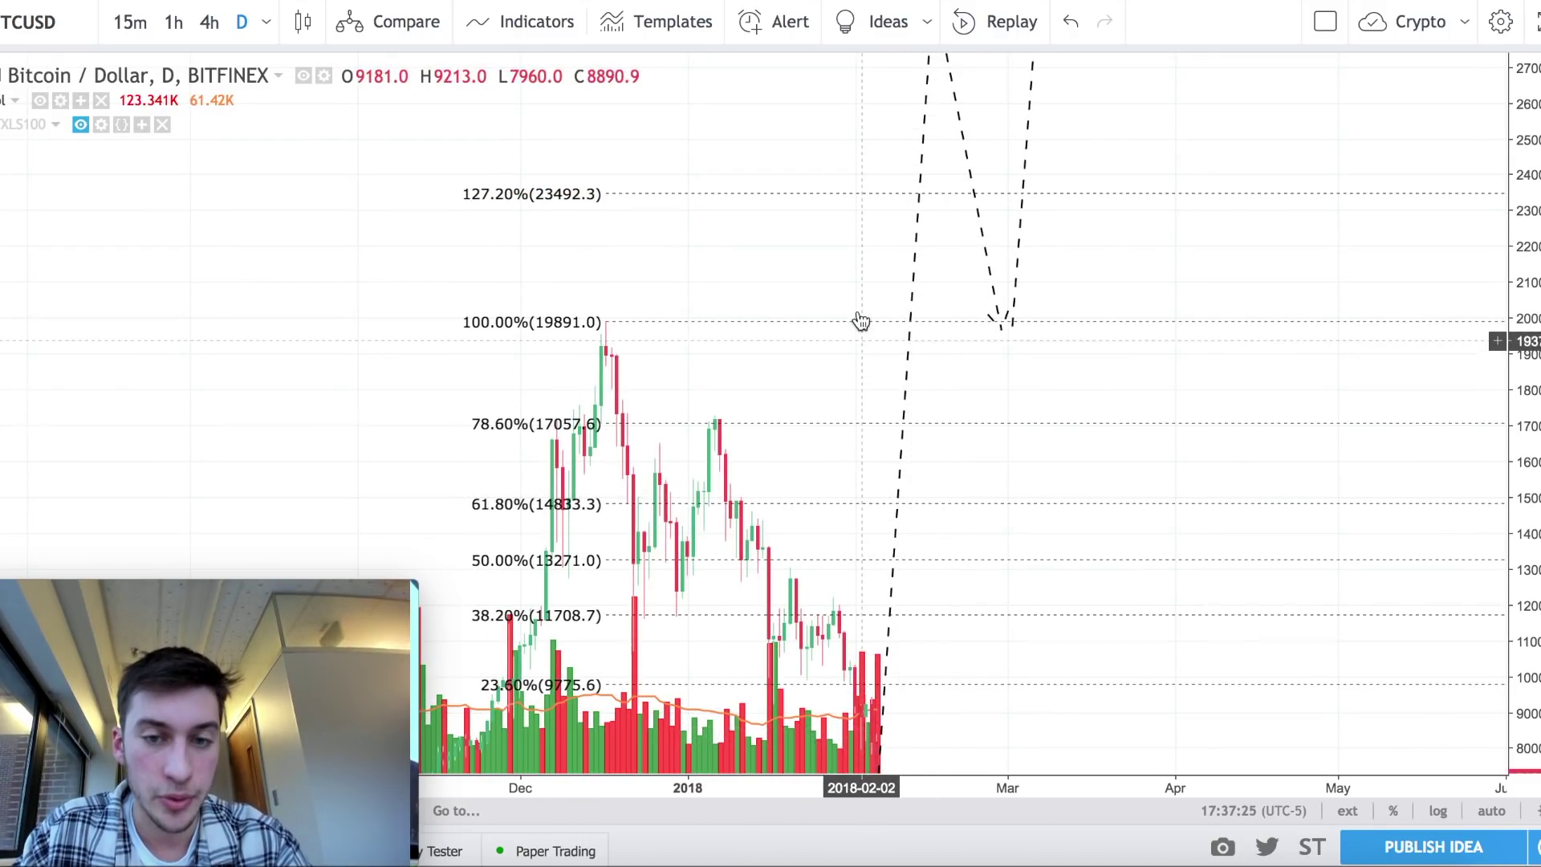
drag(860, 319, 795, 609)
drag(904, 338, 905, 341)
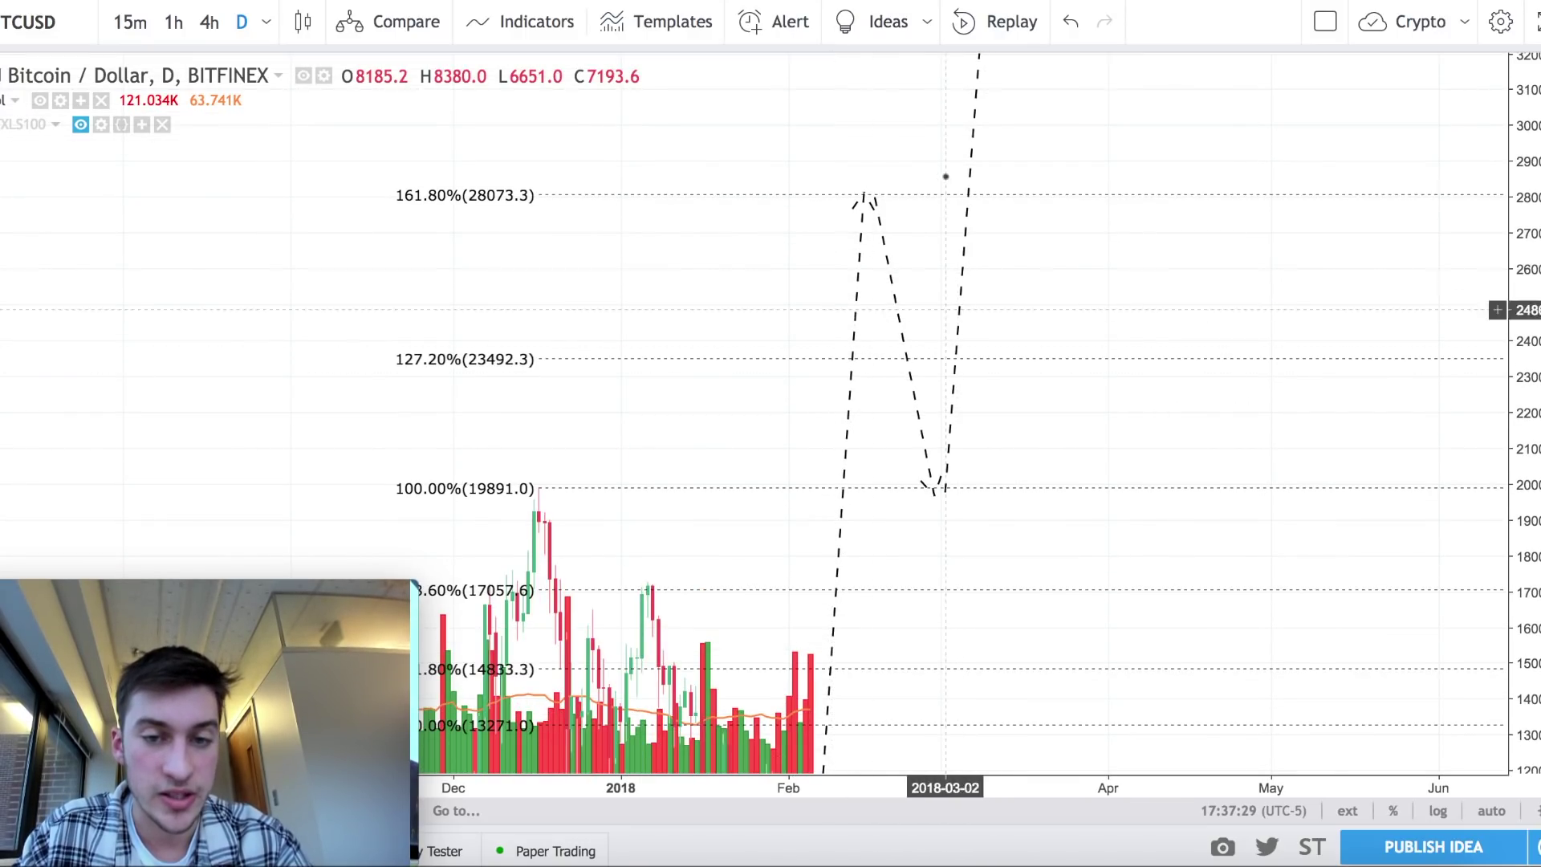
drag(795, 361, 790, 37)
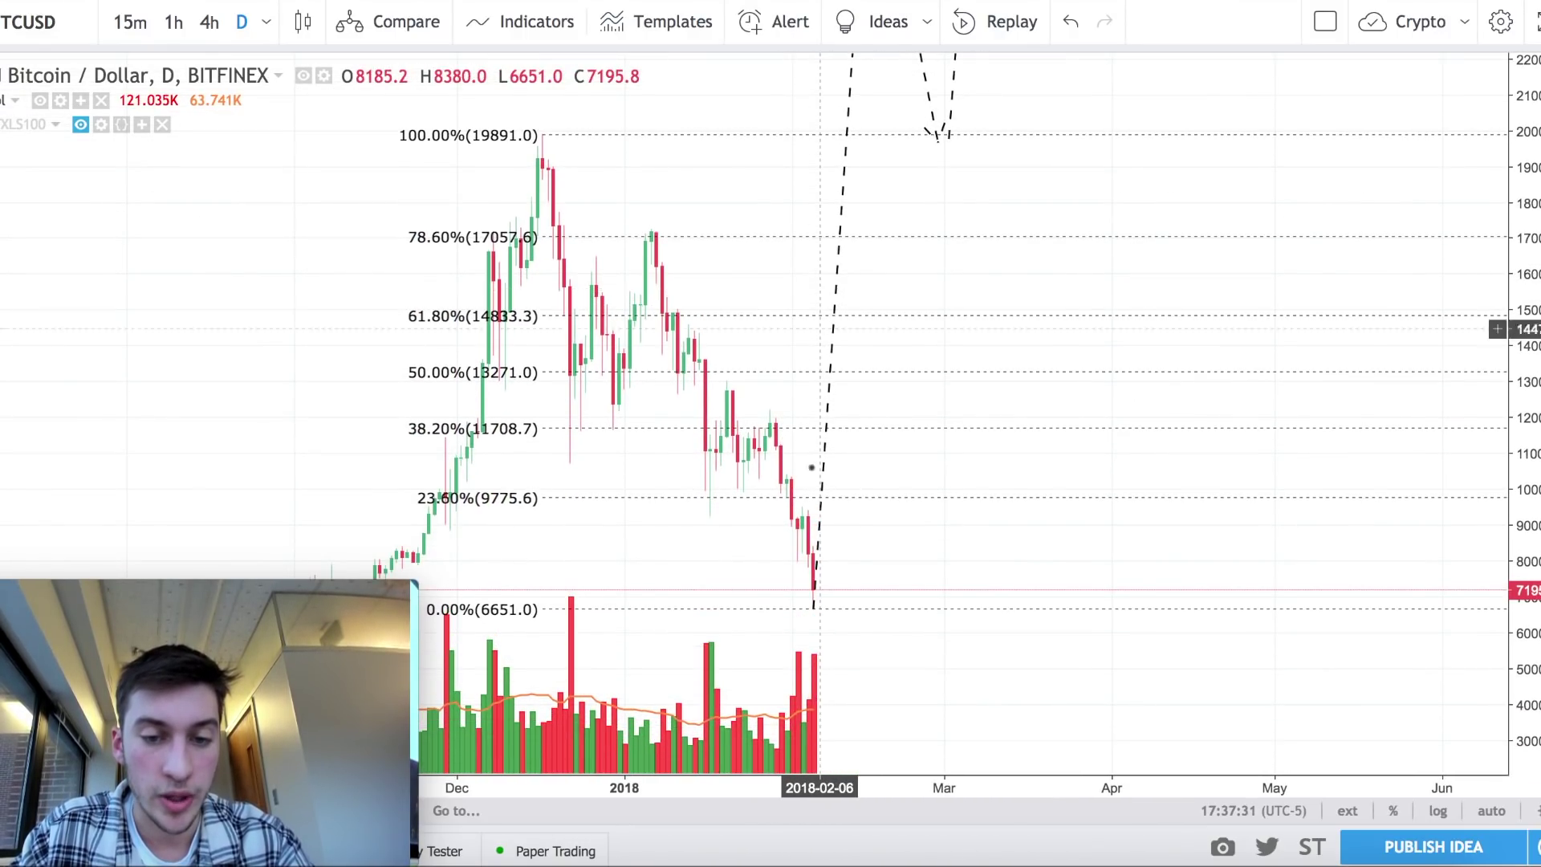
drag(795, 396, 858, 190)
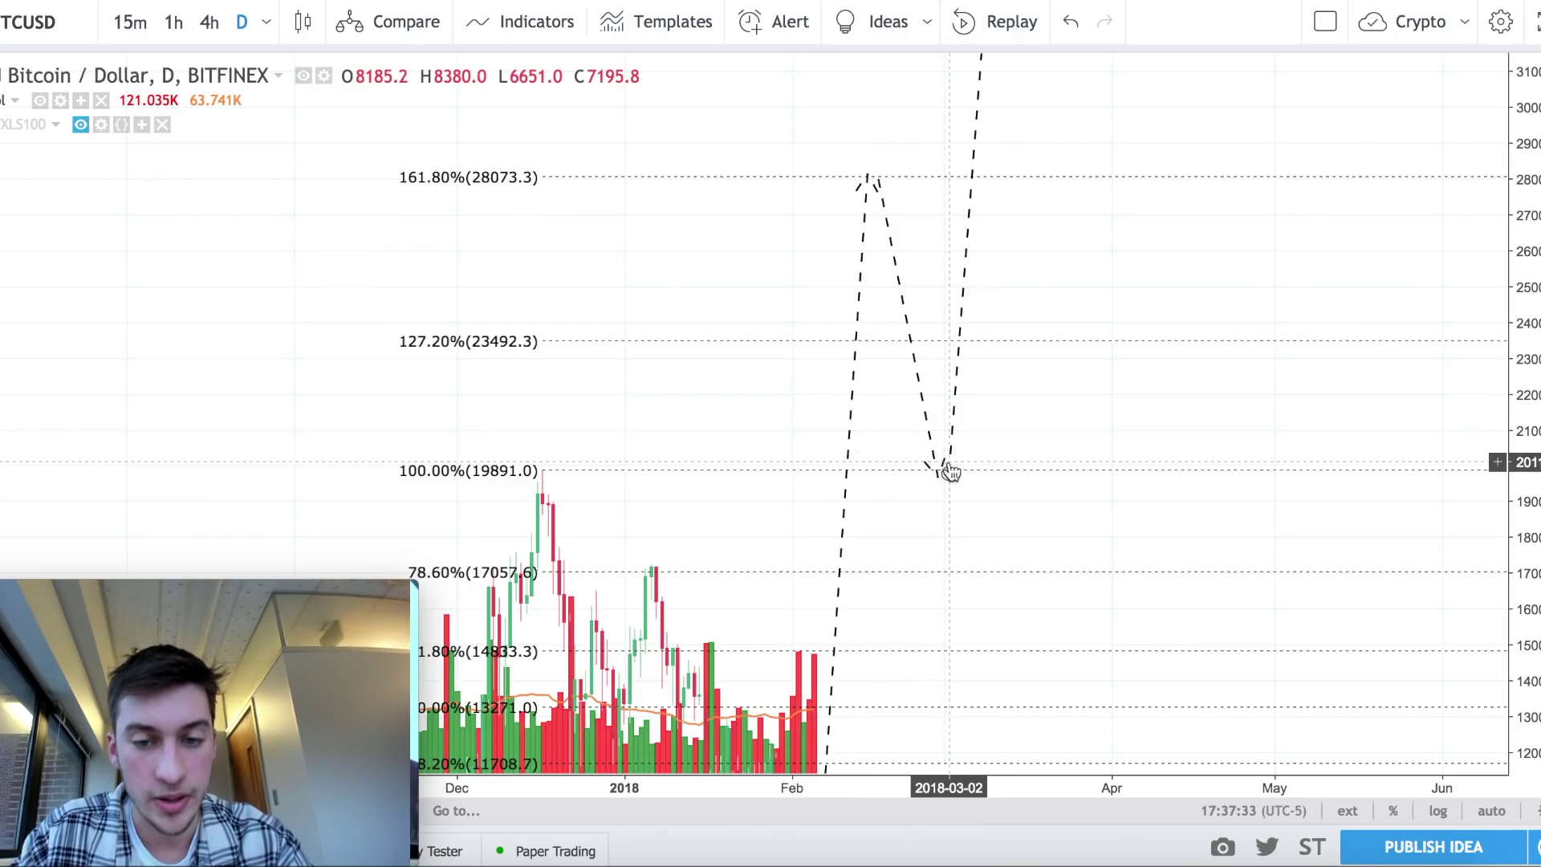
drag(1055, 212, 1038, 509)
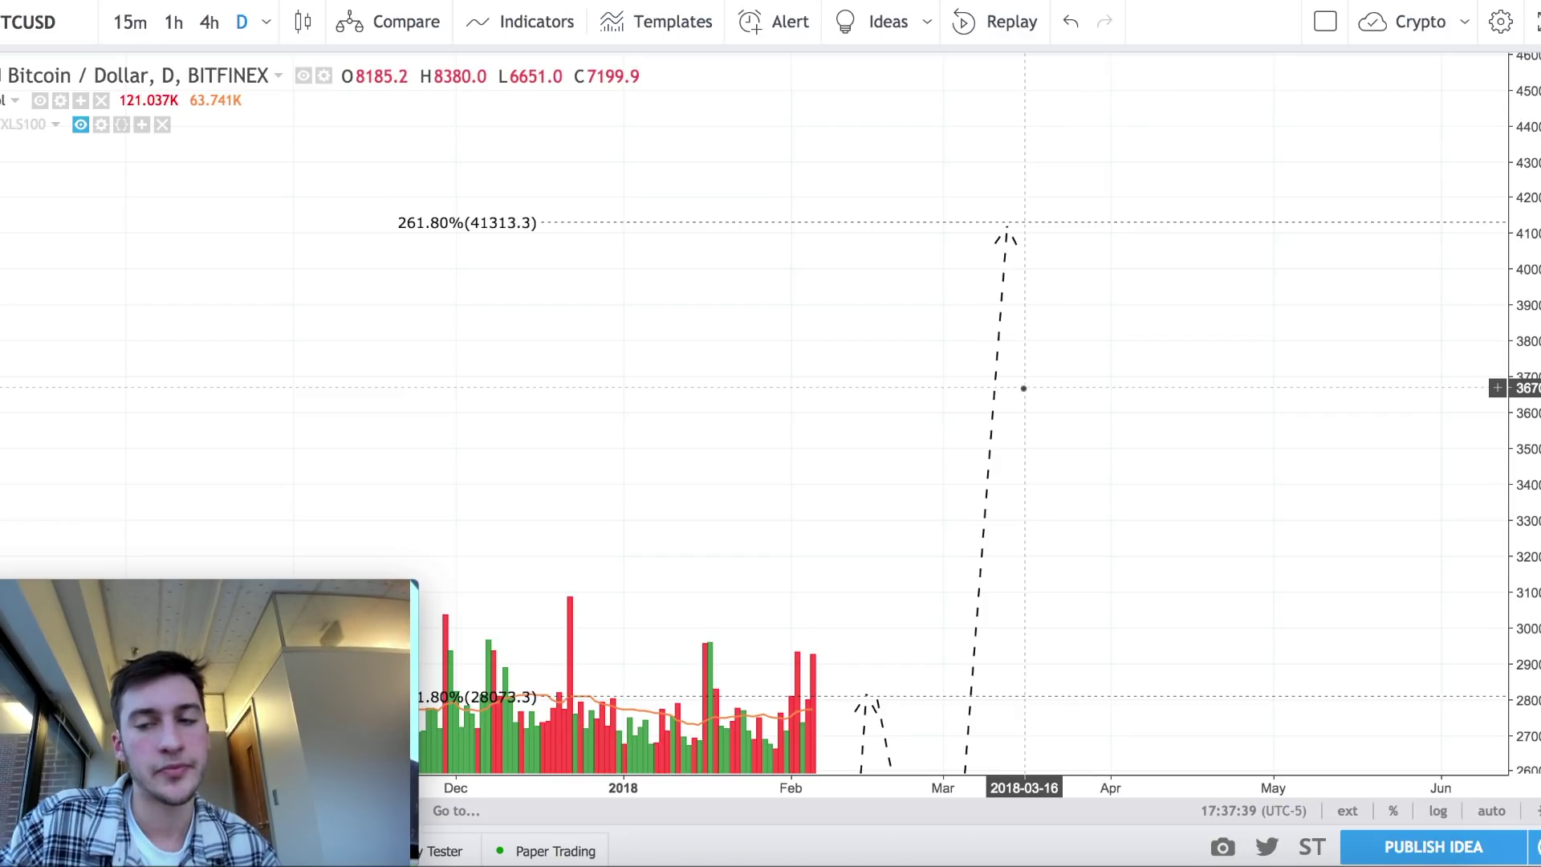
drag(1024, 384, 1023, 241)
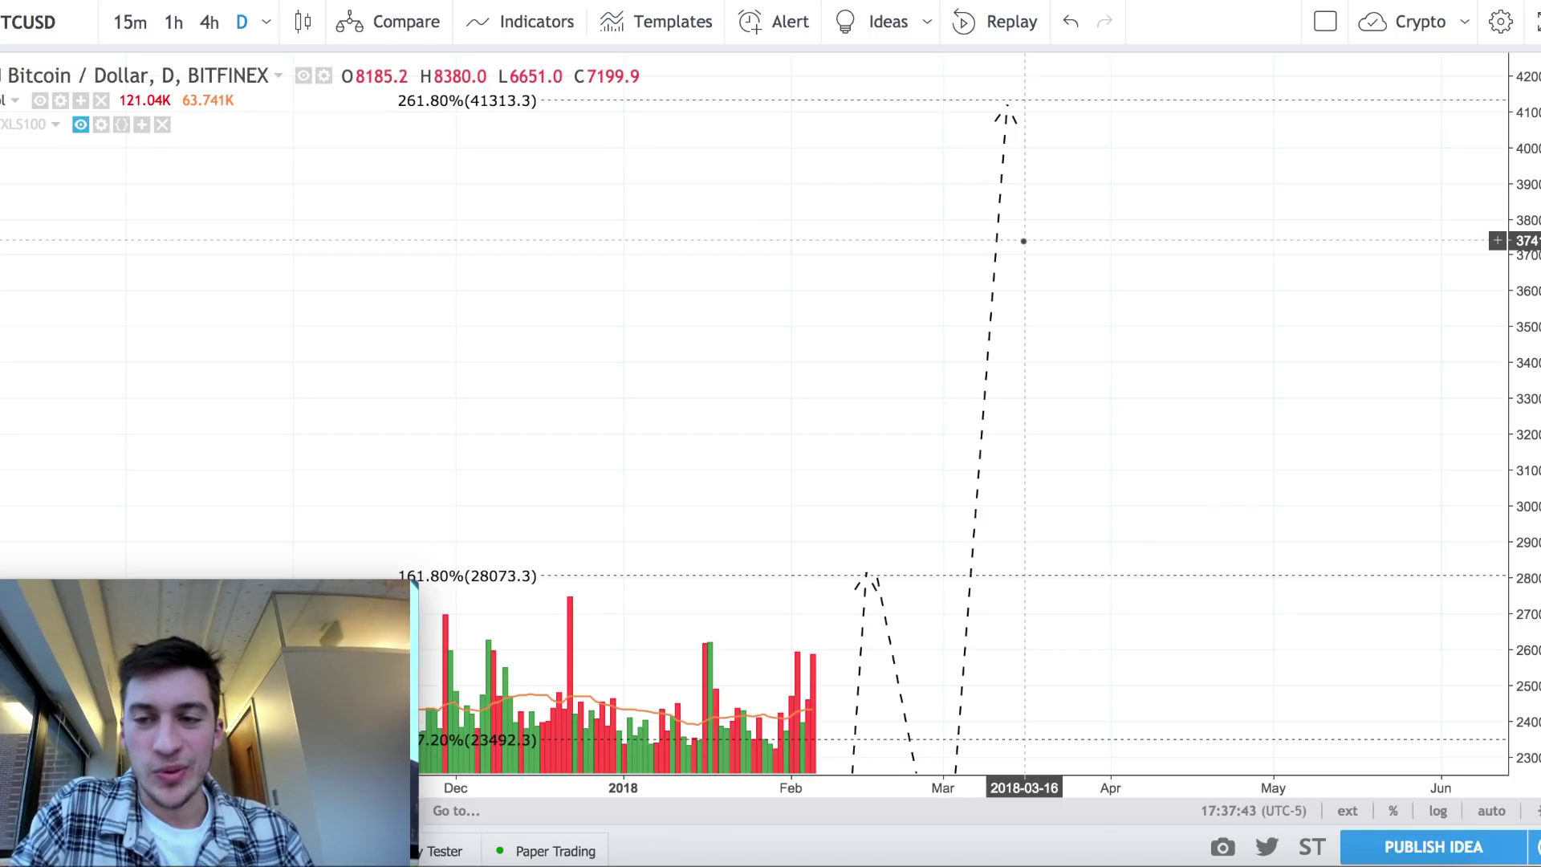
Reset the chart to automatic price scaling, then compare the December-to-February decline with the third arrow's tip at 261.80%.
scroll(1023, 241, down, 3)
click(1491, 811)
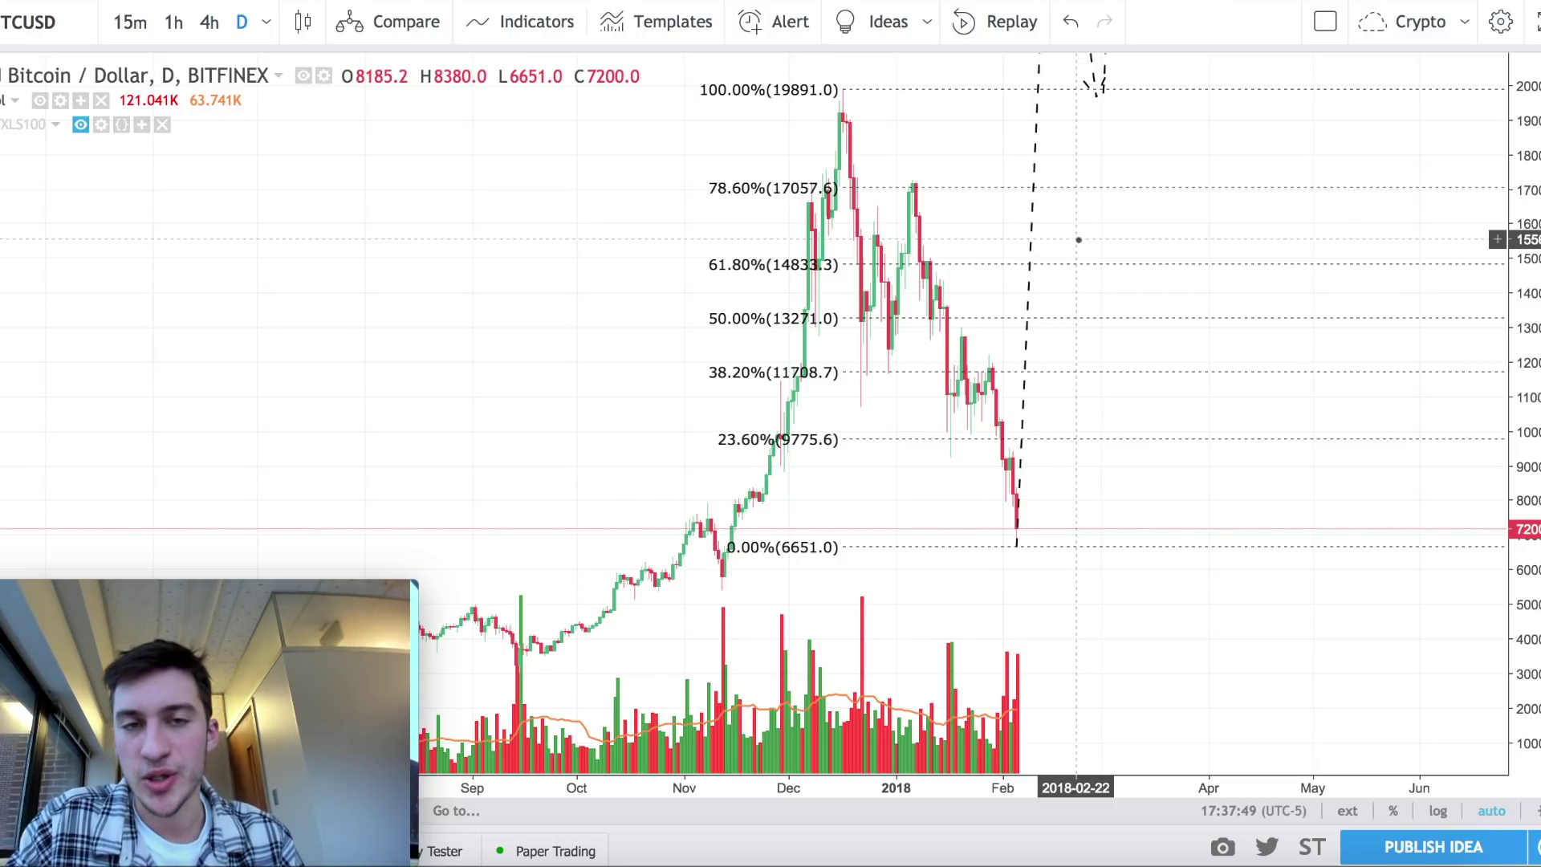
scroll(1077, 245, up, 3)
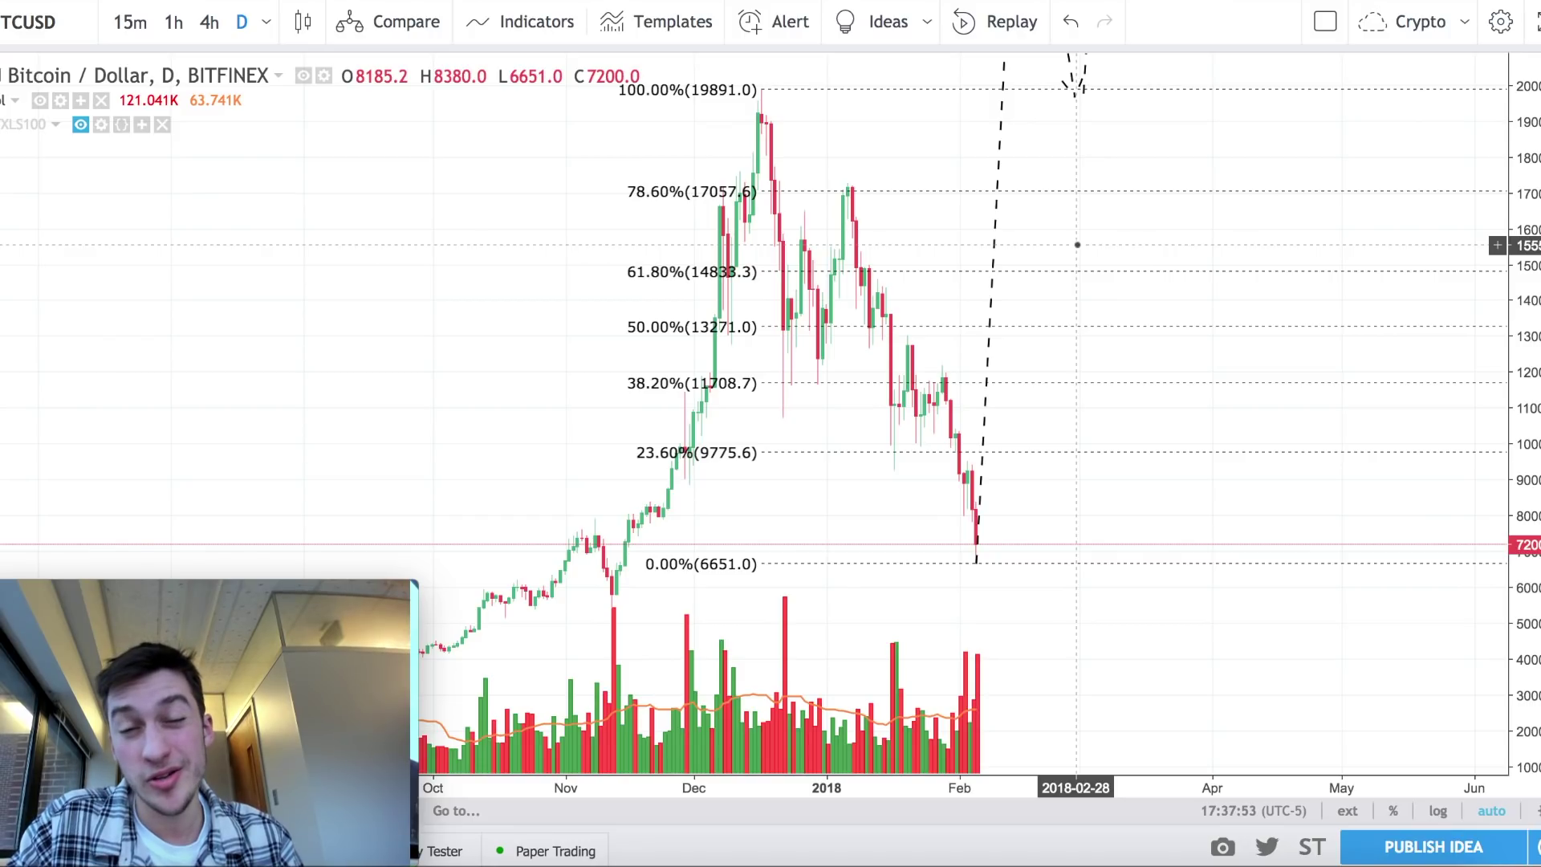
scroll(1077, 245, up, 2)
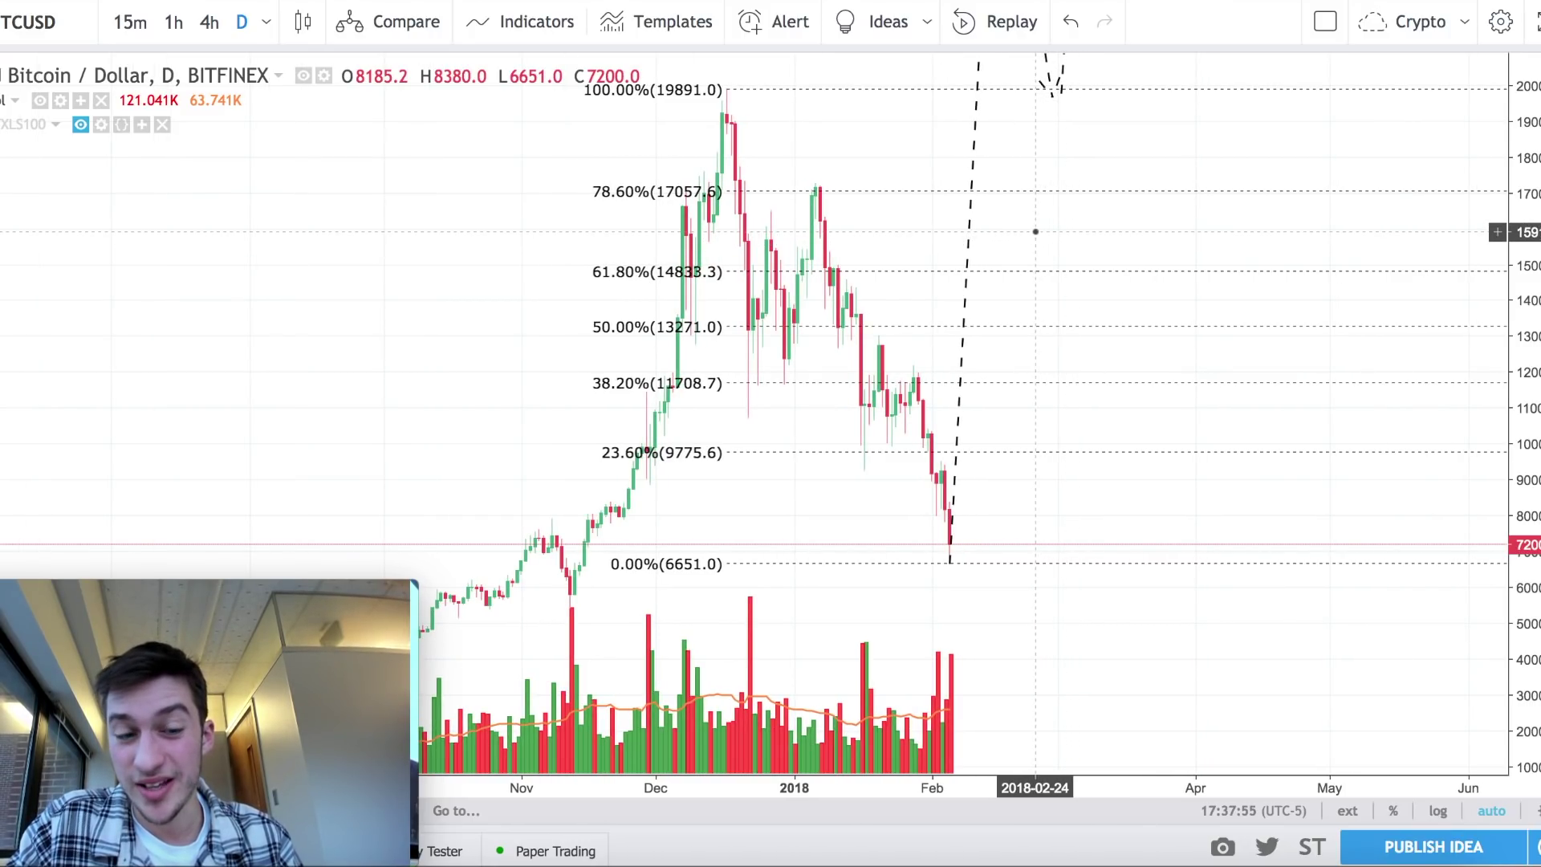
drag(561, 283, 557, 584)
drag(592, 237, 561, 313)
drag(671, 313, 620, 392)
drag(678, 193, 676, 456)
drag(733, 274, 733, 399)
drag(634, 194, 633, 334)
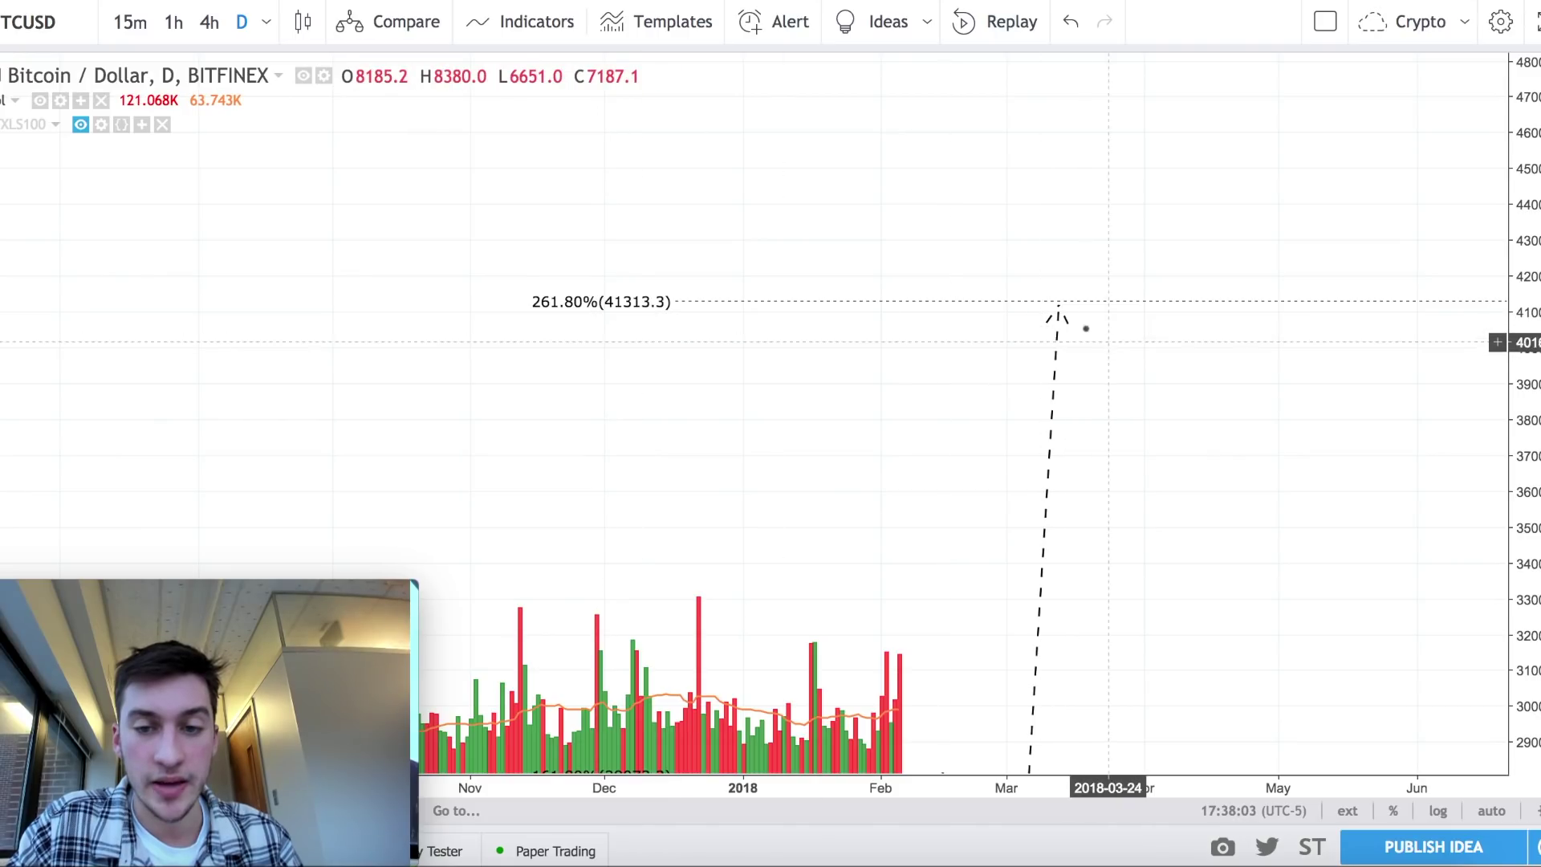
Try a second Fibonacci retracement from the 161.80% level around 10 February down to the 100.00% level in mid-March, then delete it.
drag(930, 407, 879, 107)
drag(846, 372, 843, 220)
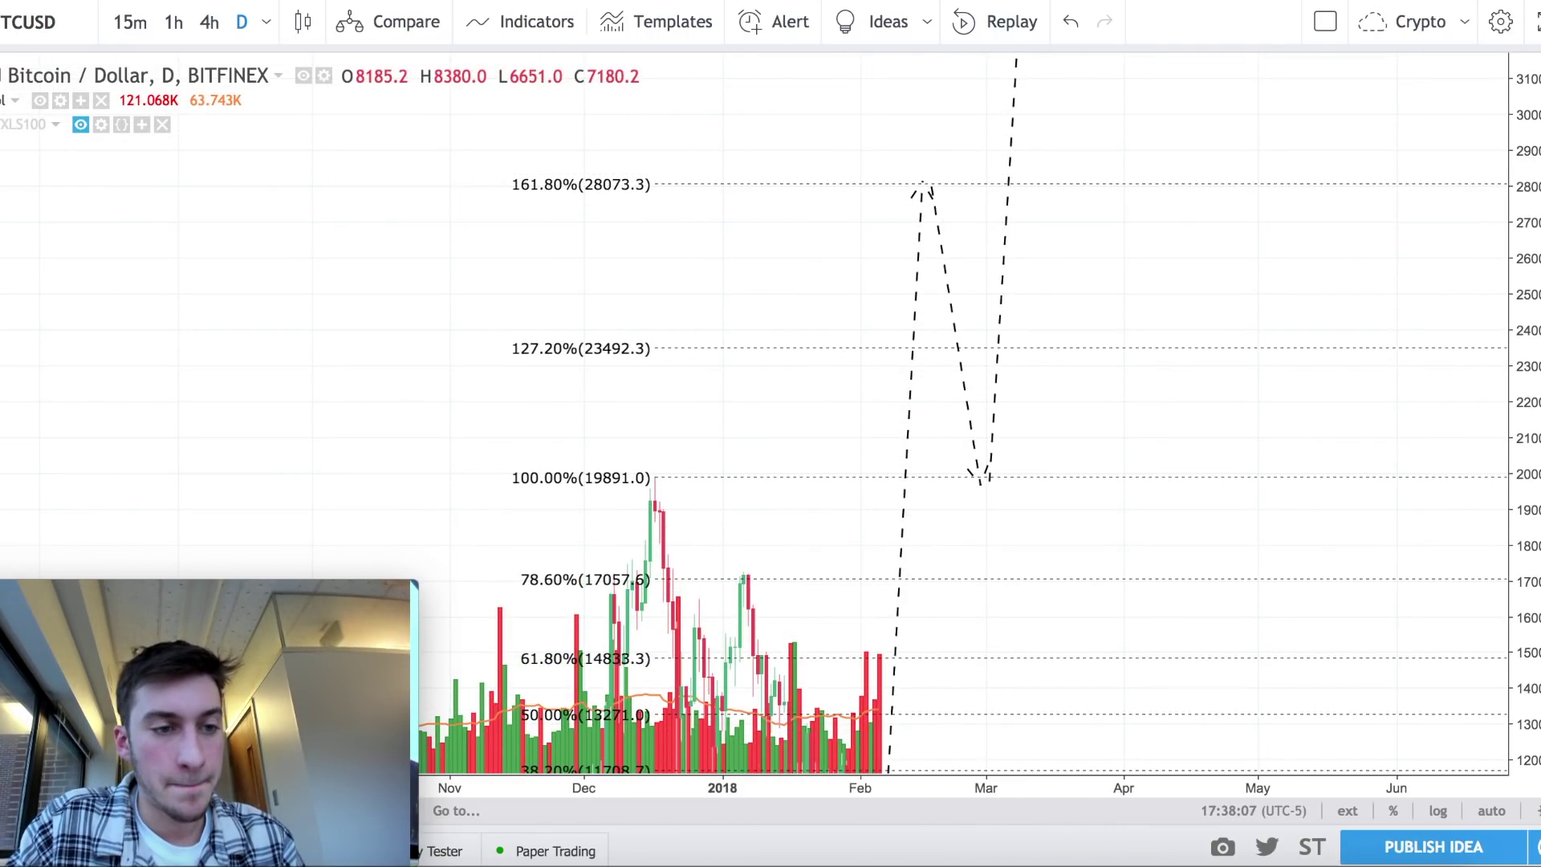
click(901, 185)
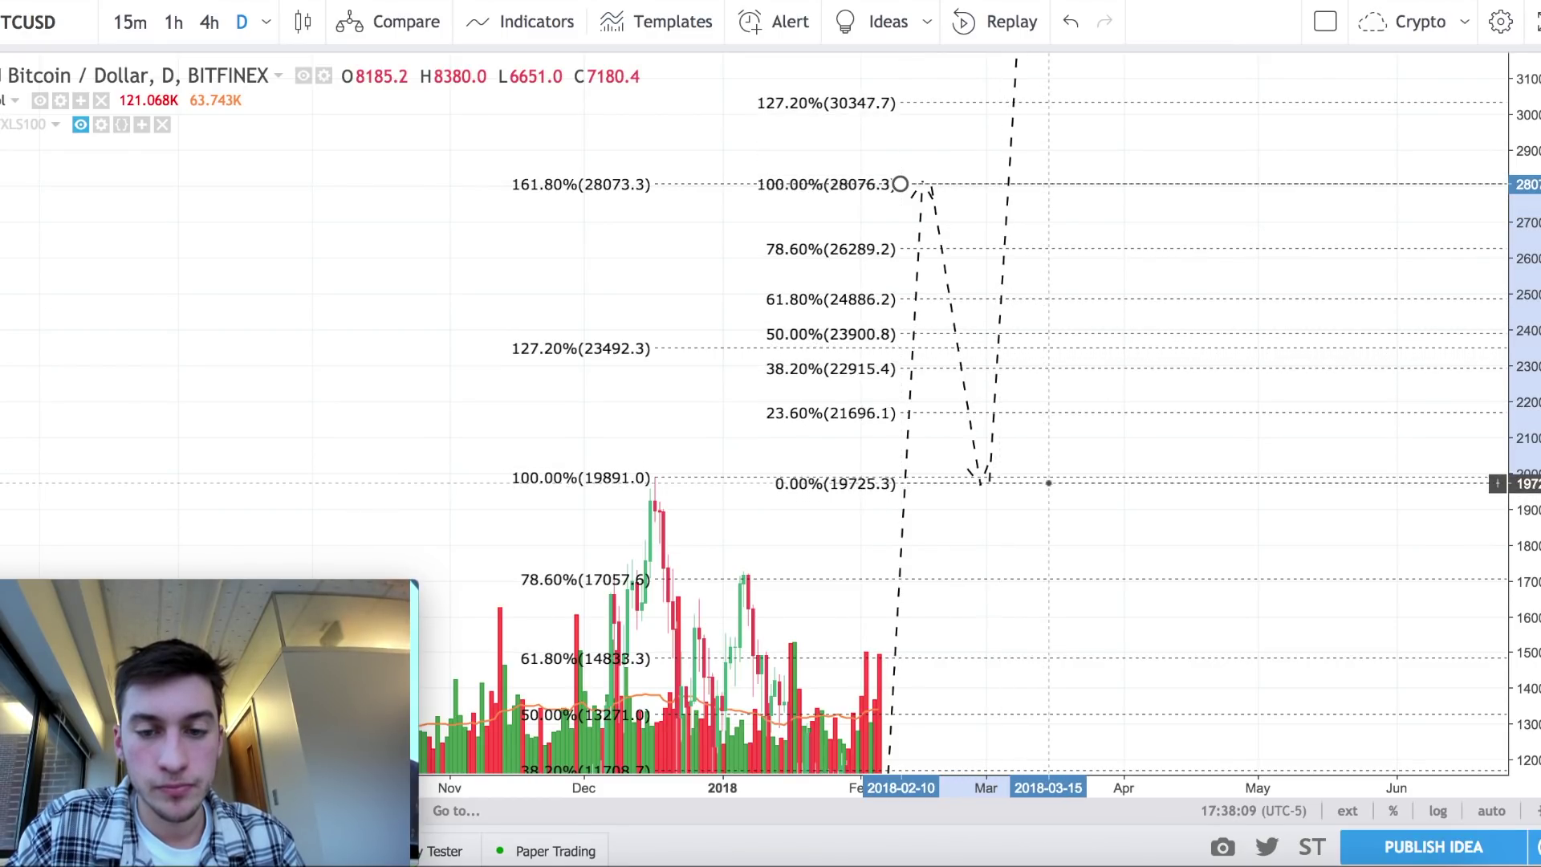
click(1048, 476)
drag(489, 239, 499, 533)
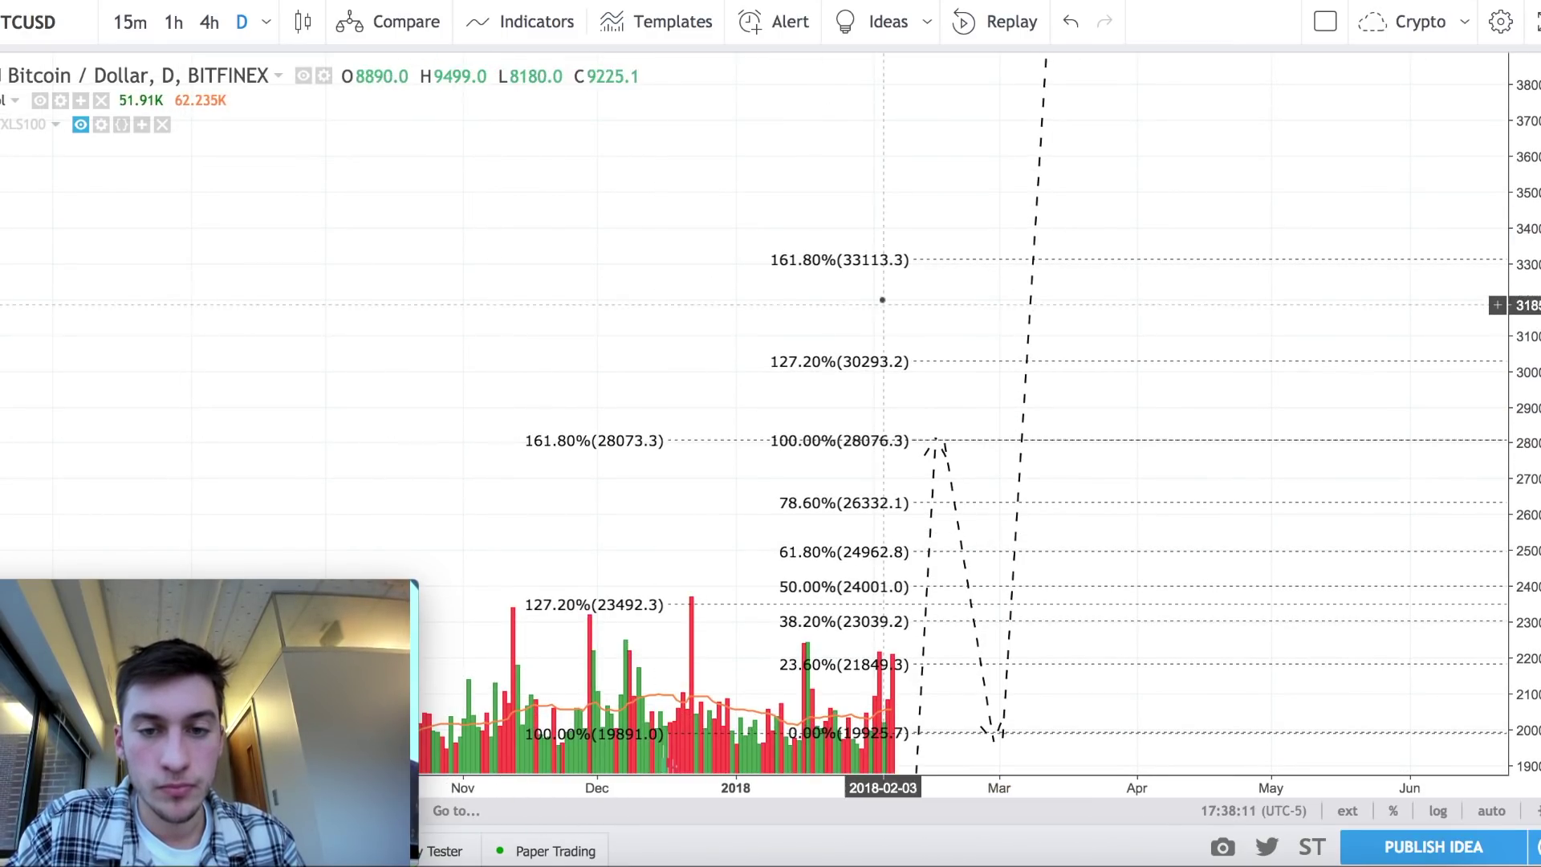
key(Delete)
drag(856, 276, 859, 200)
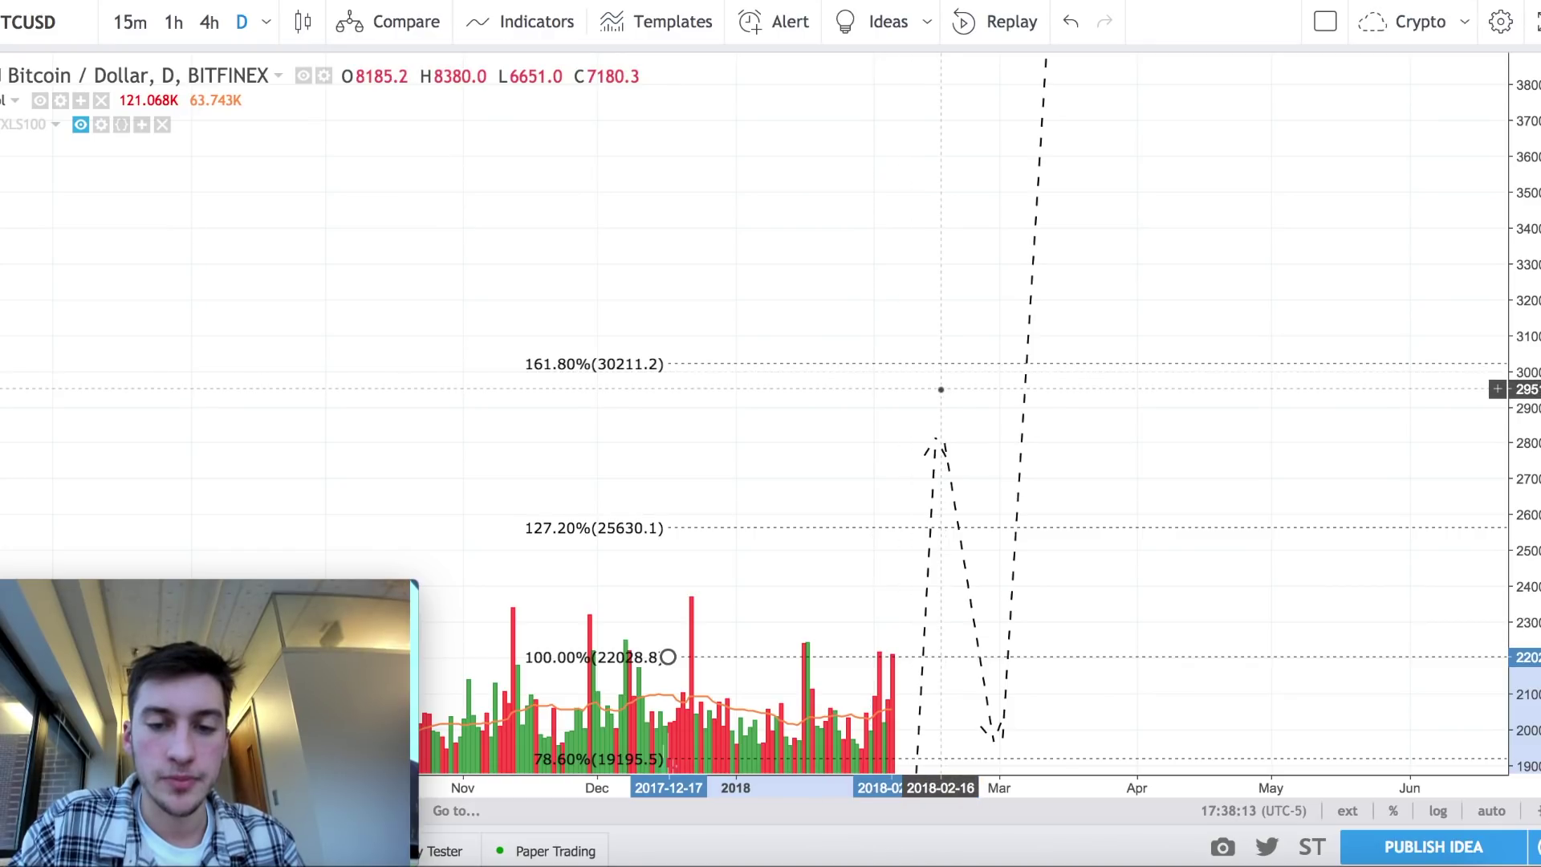
click(1071, 21)
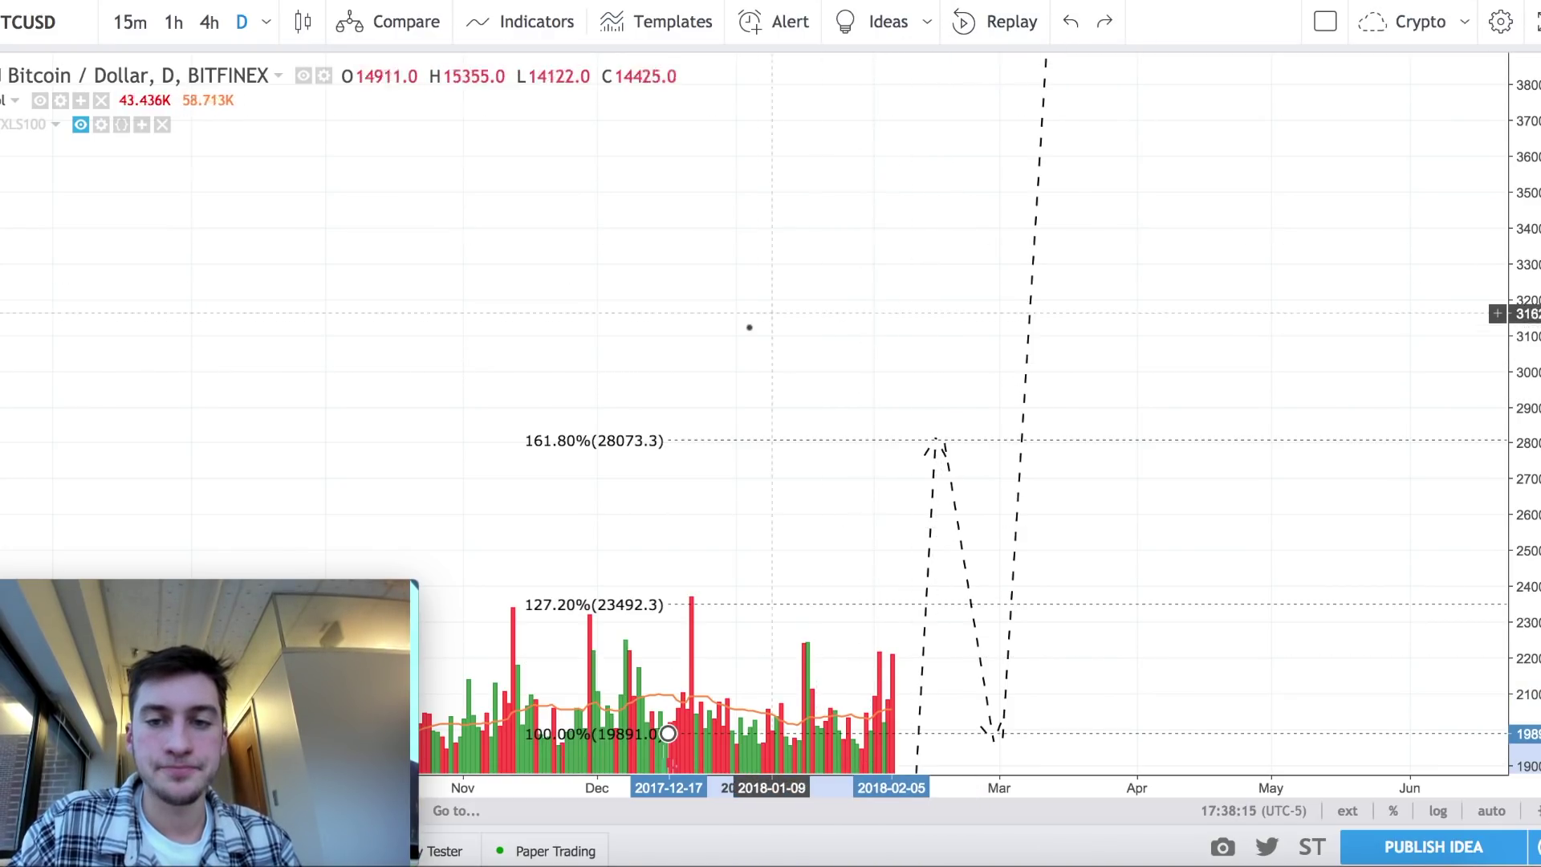
drag(753, 324, 706, 53)
drag(878, 355, 868, 308)
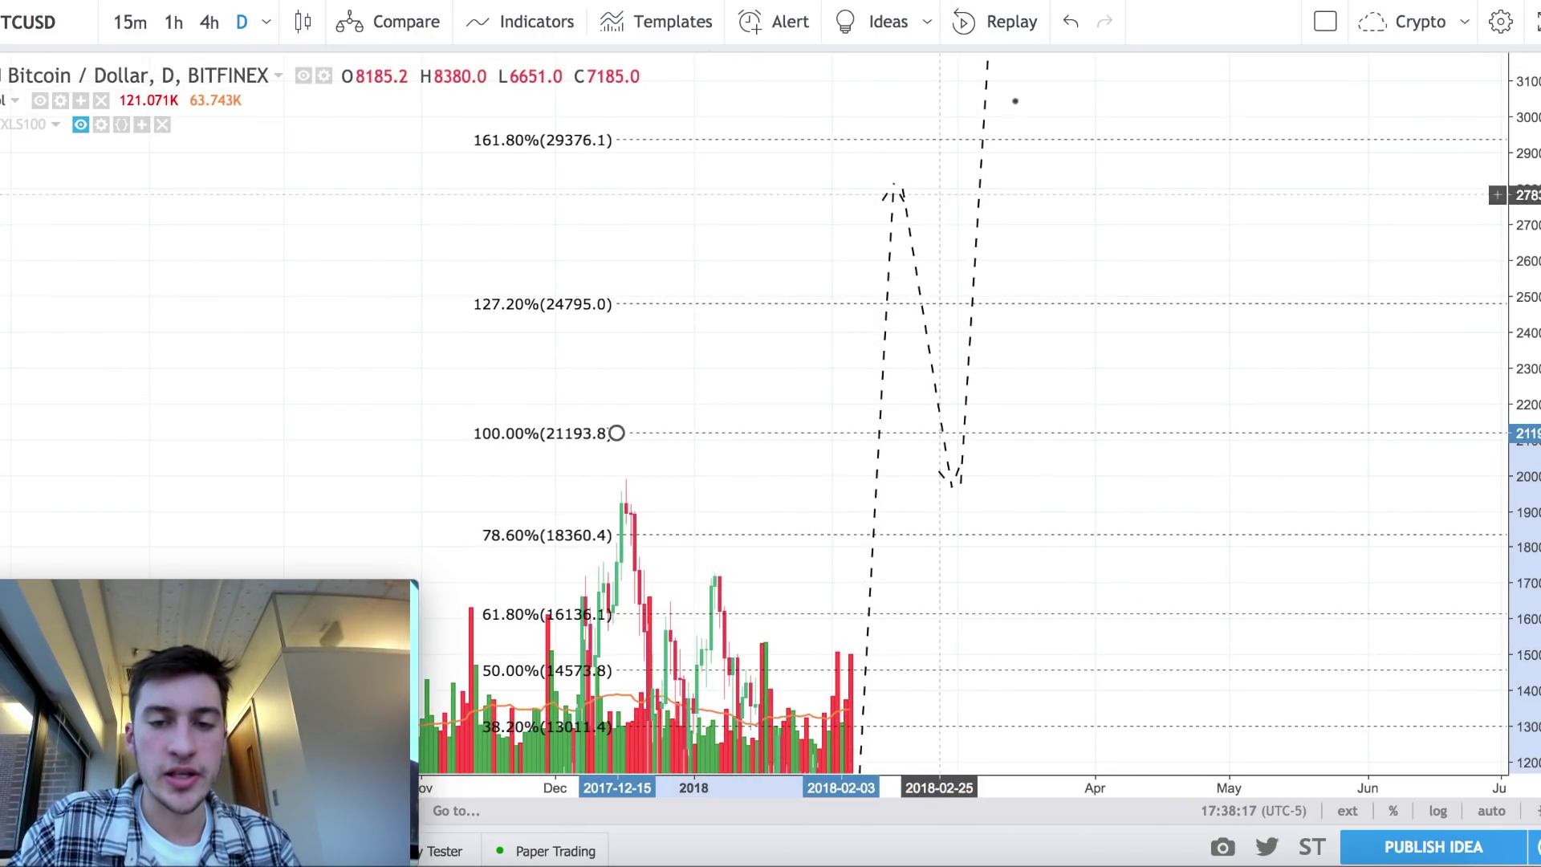
click(1071, 22)
Delete the Fibonacci retracement and the projected dashed arrows from the daily chart.
drag(740, 683, 699, 346)
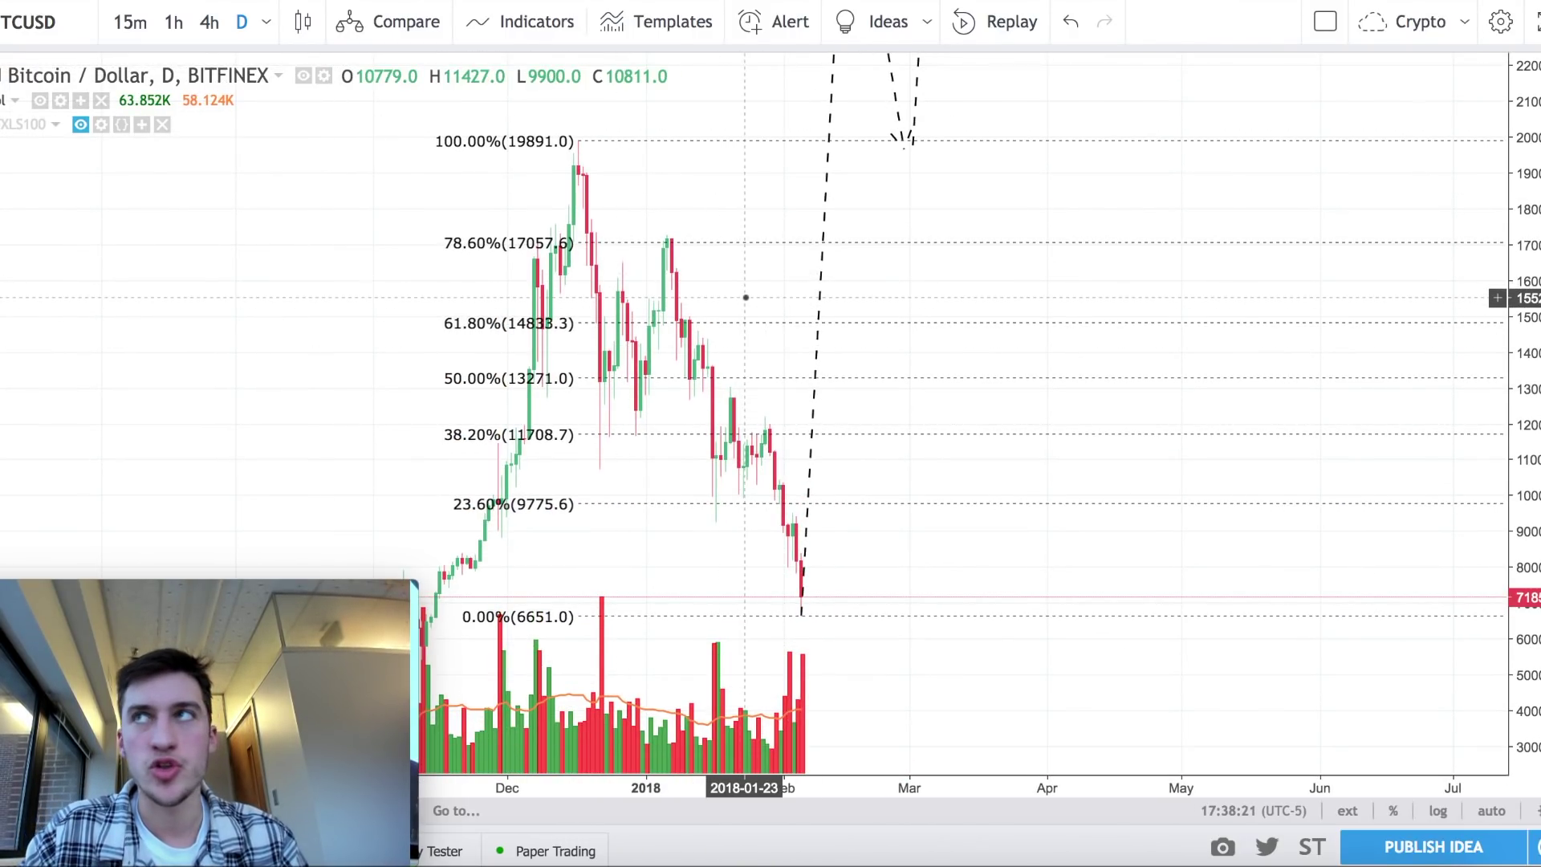
click(822, 281)
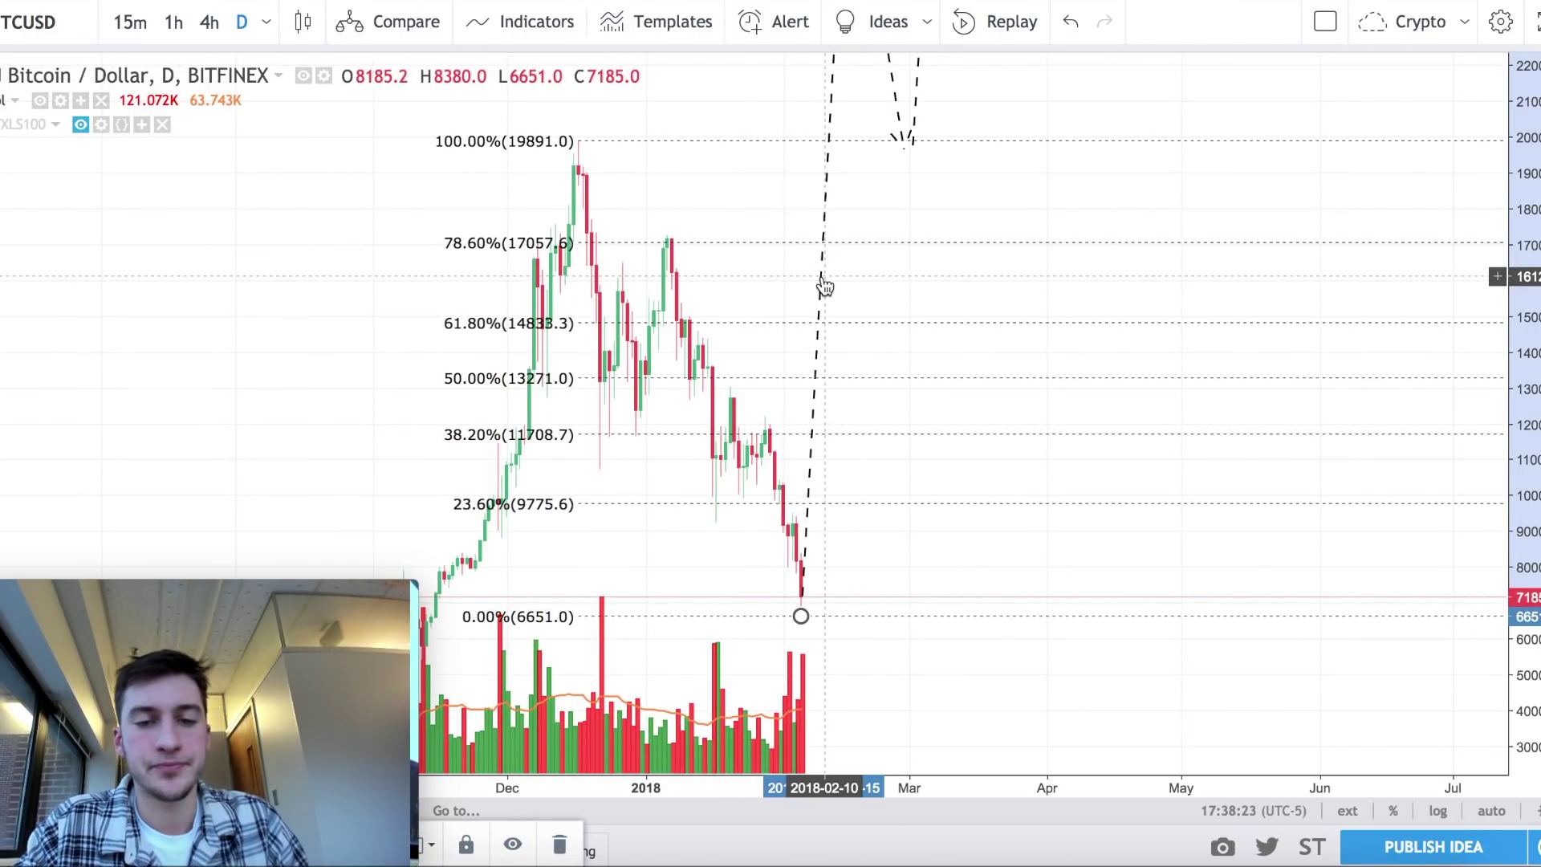
key(Delete)
click(833, 245)
key(Delete)
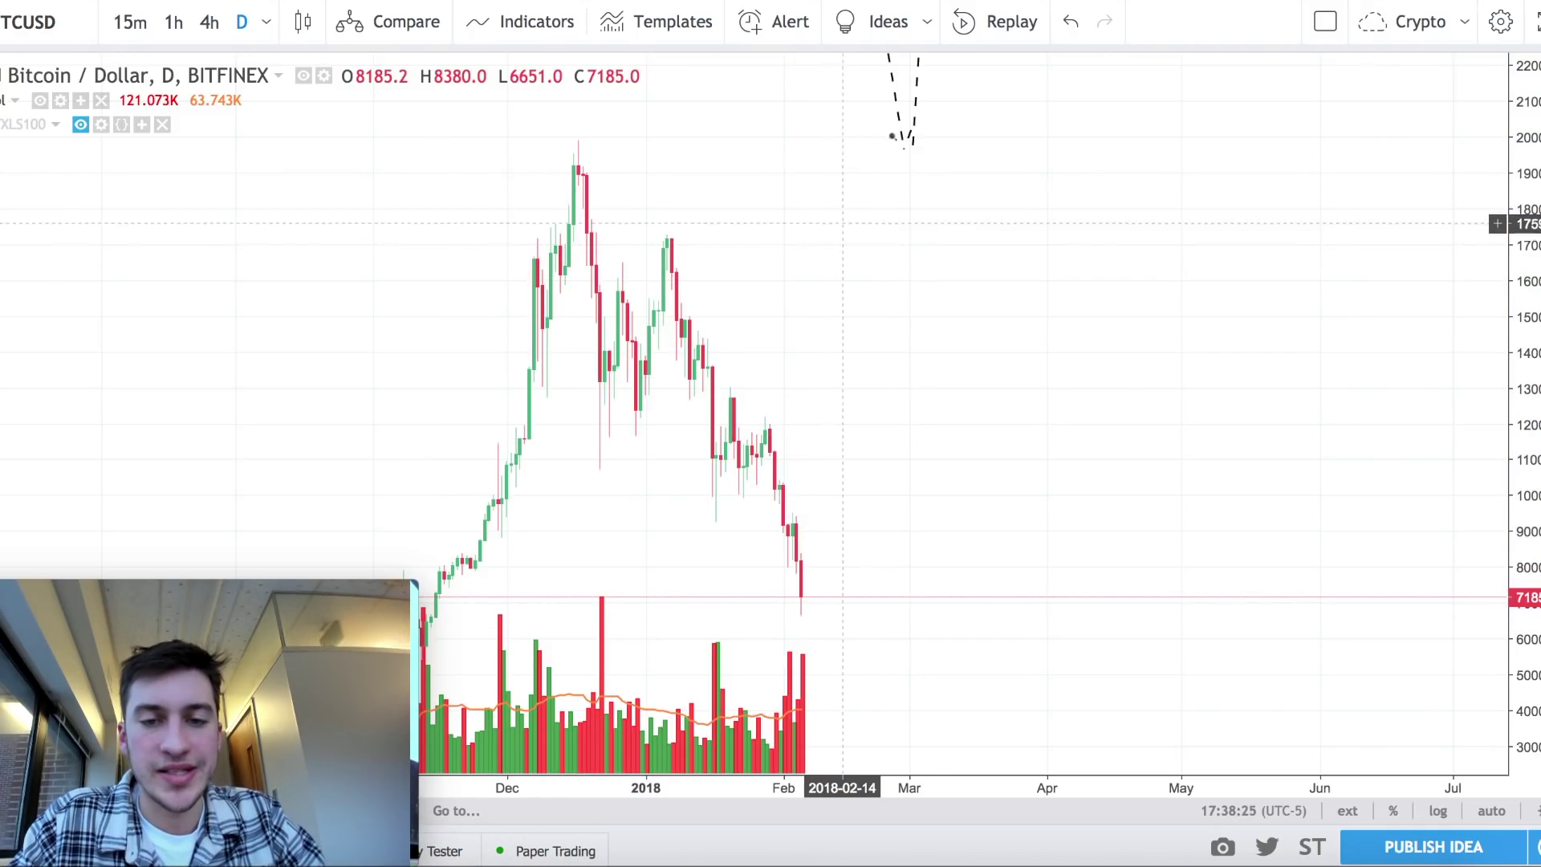
drag(919, 286, 1091, 206)
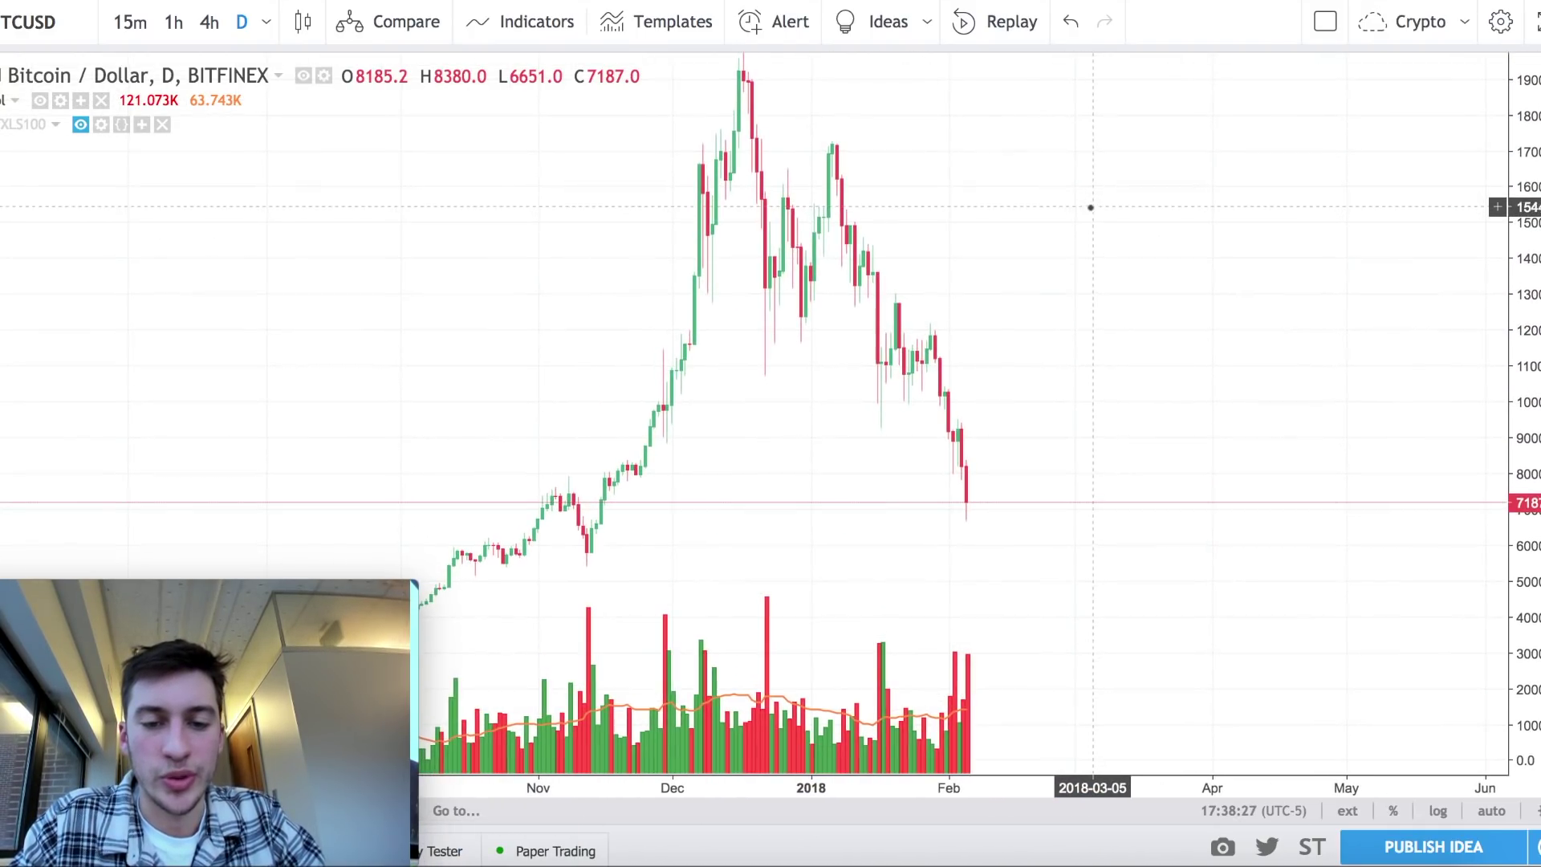
Reset the price scale to automatic and switch the chart to the 240-minute (4h) timeframe, showing the decline since December.
click(1491, 810)
scroll(988, 523, up, 2)
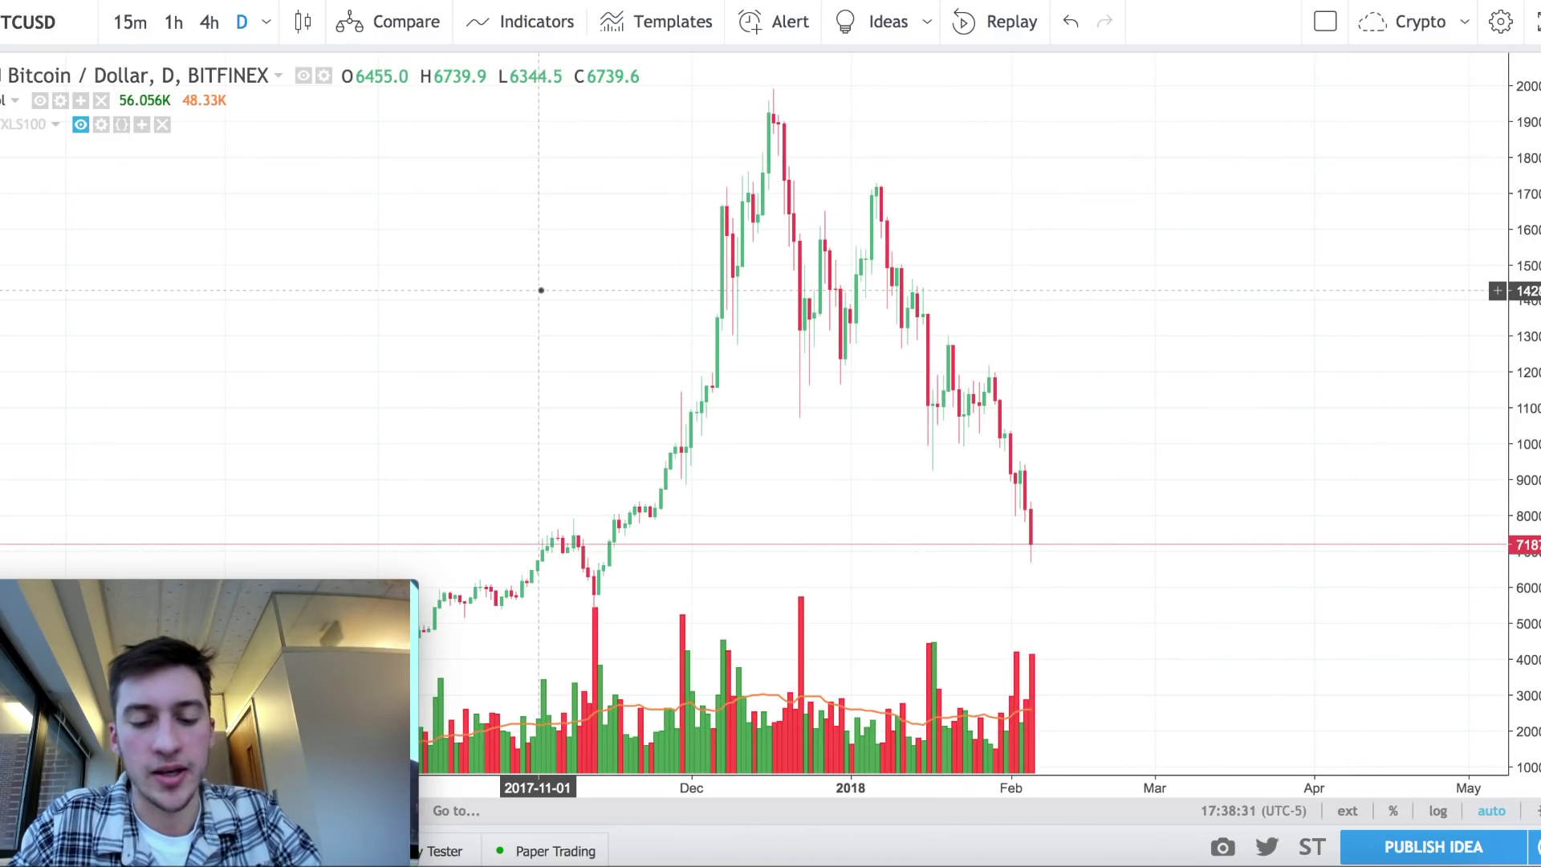
text(240)
key(Return)
scroll(827, 394, down, 5)
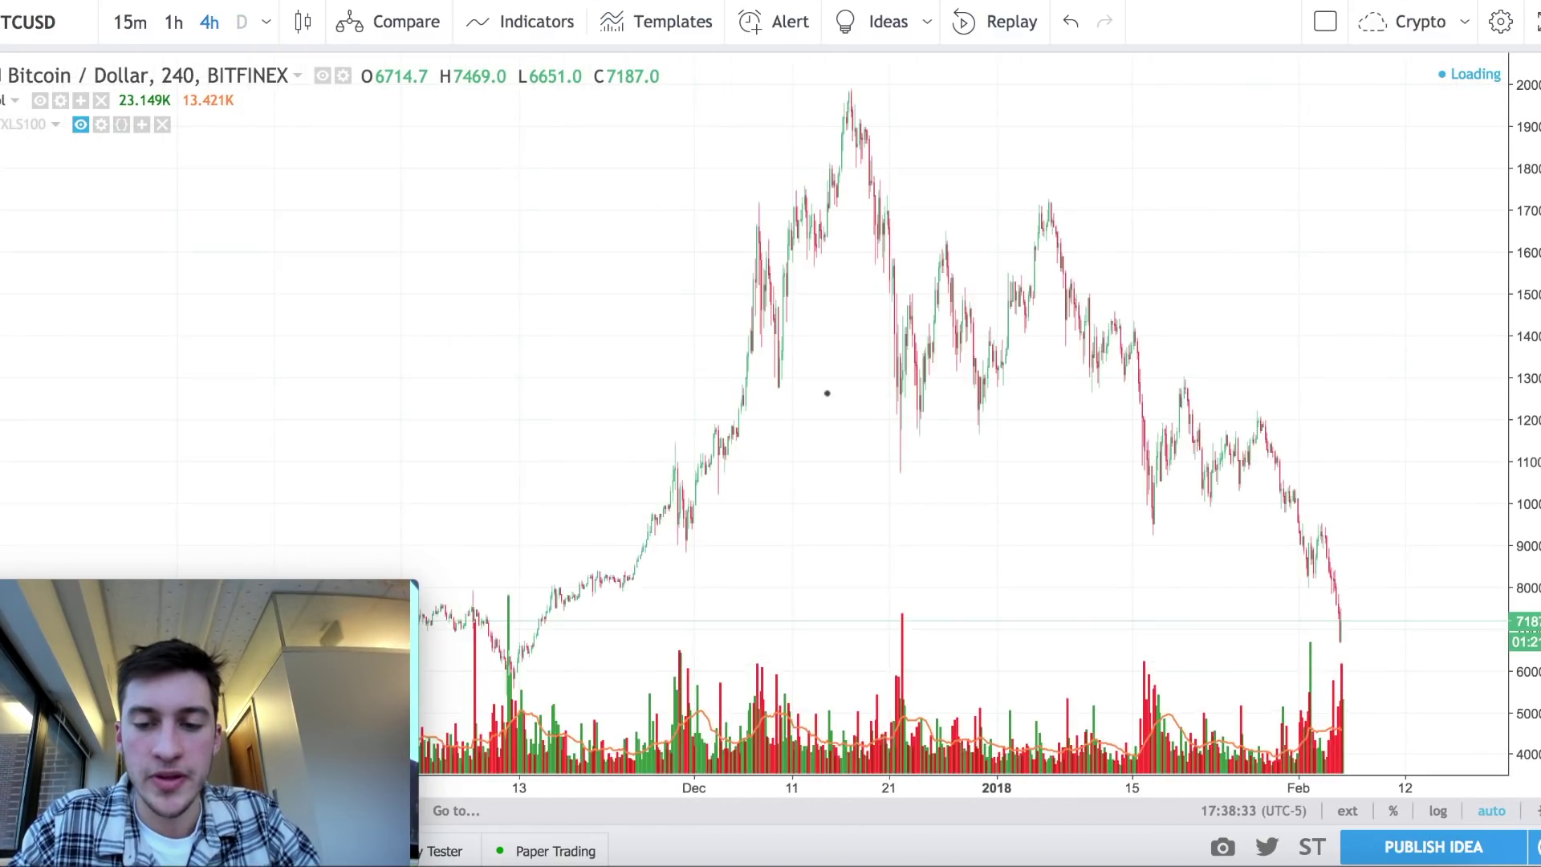
scroll(1224, 582, down, 1)
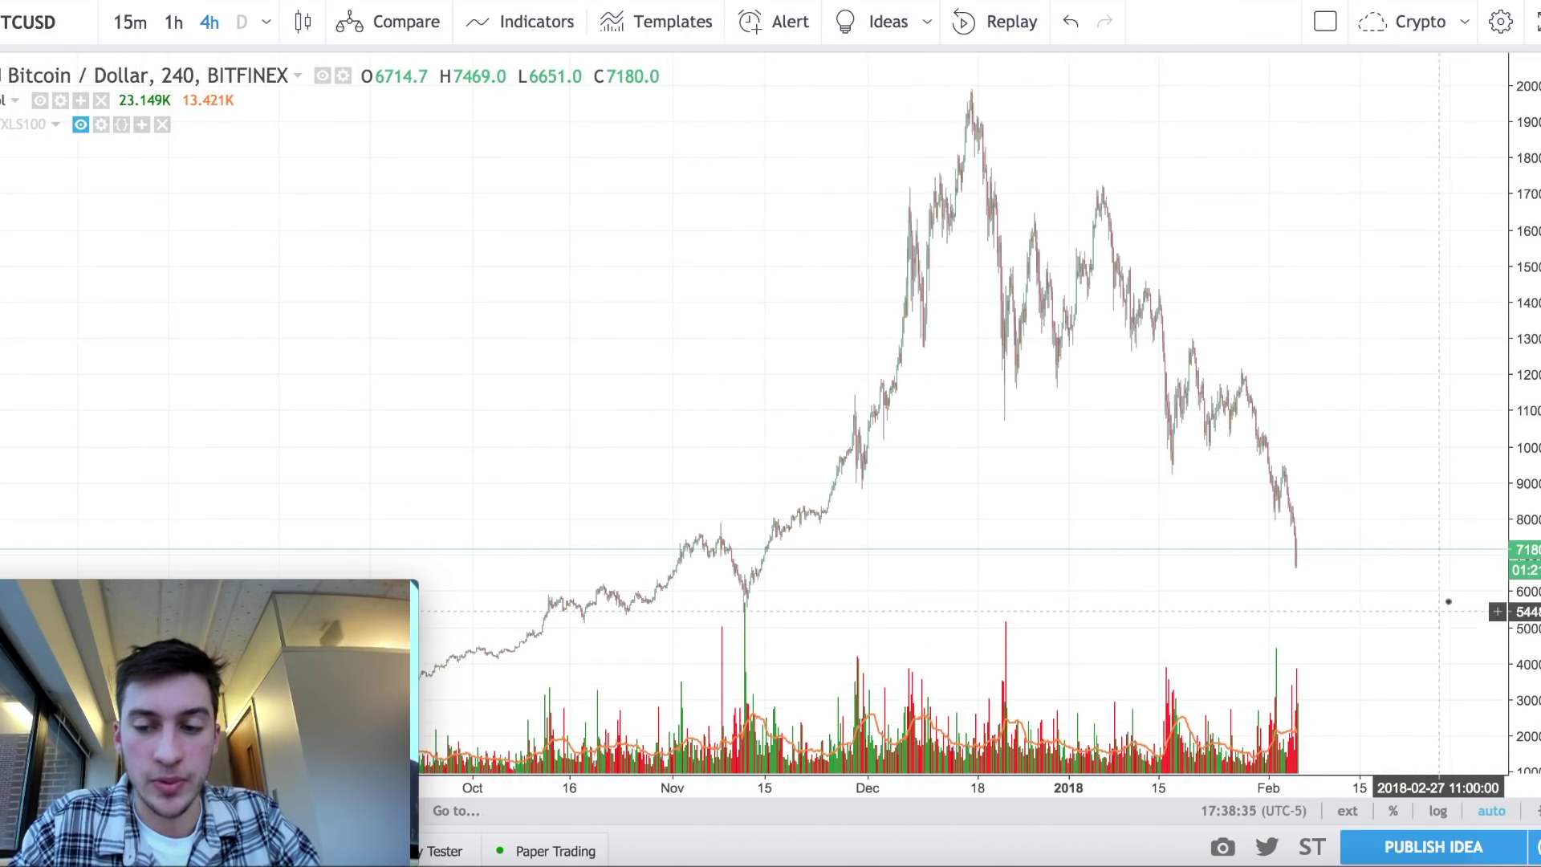
scroll(1382, 448, up, 3)
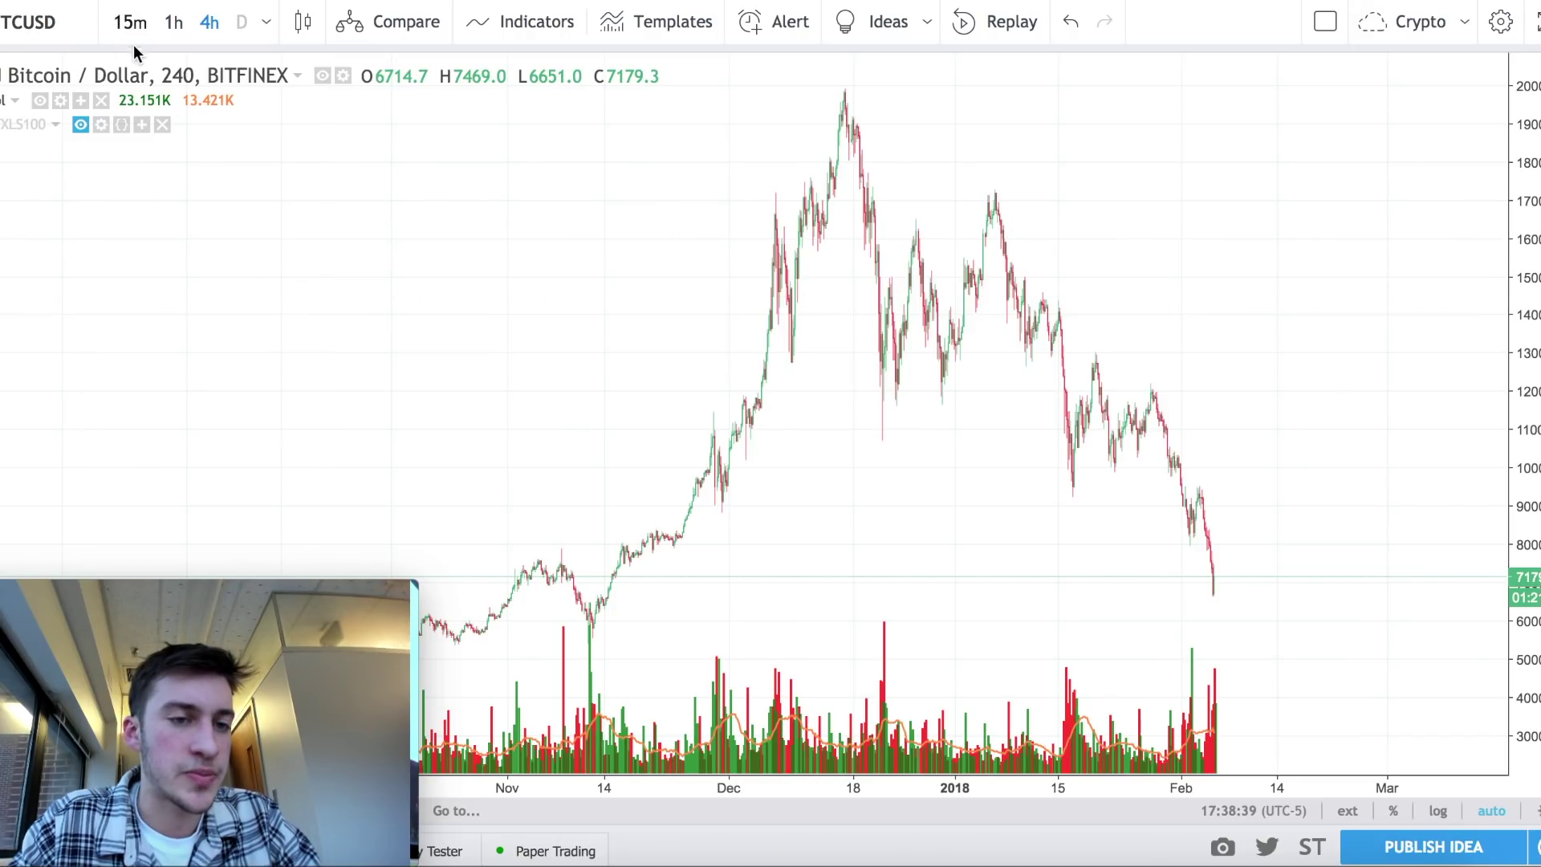
Draw a Fibonacci retracement from the 17 December 2017 high at 19891.0 to the 5 February 2018 low at 6651.0.
scroll(921, 193, up, 5)
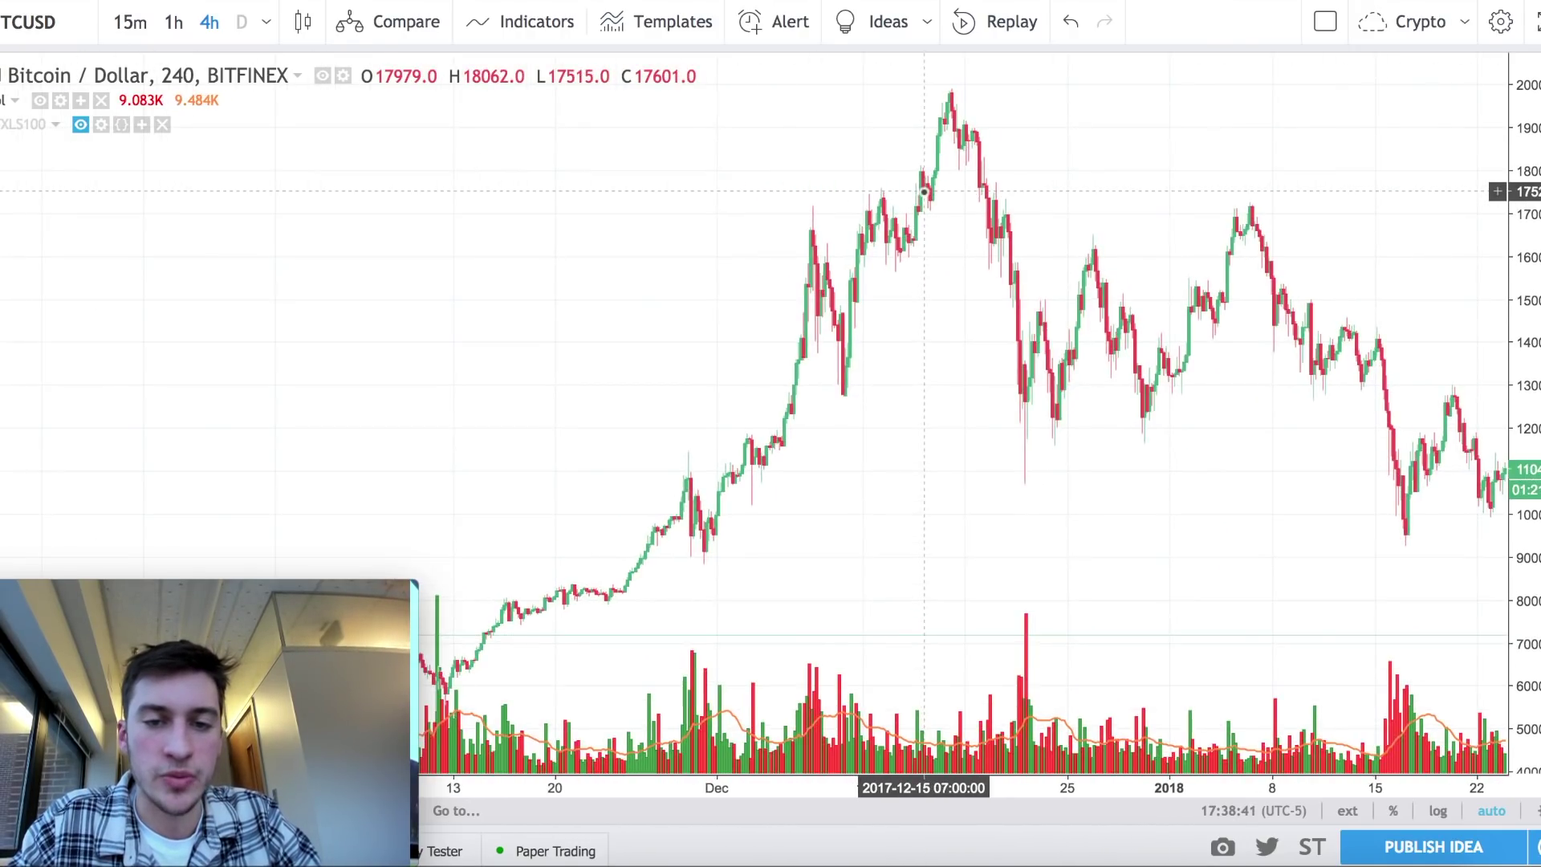
scroll(1143, 407, down, 5)
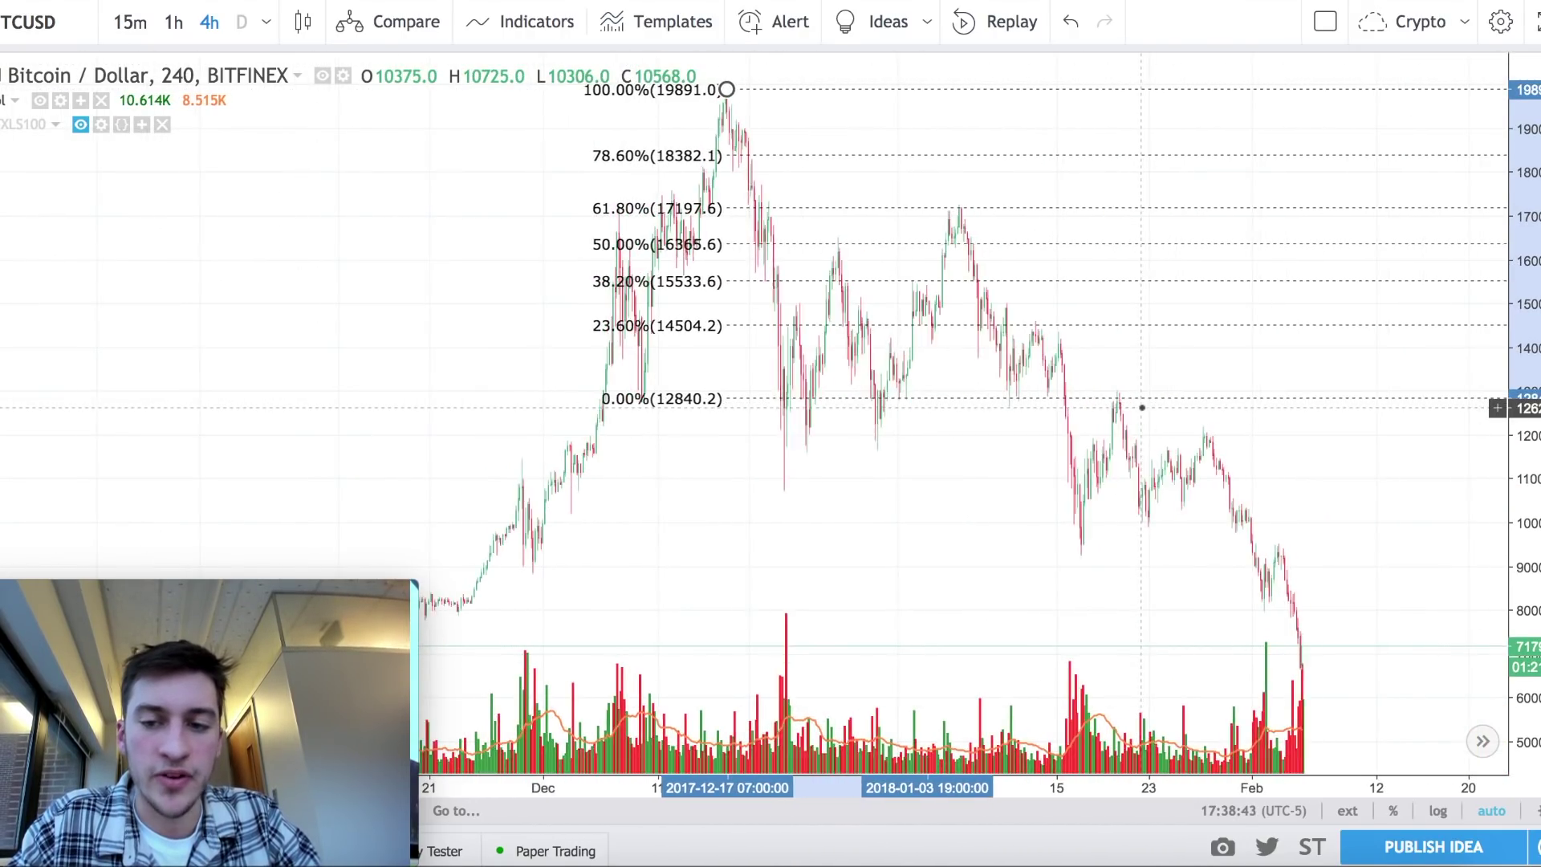
click(1298, 593)
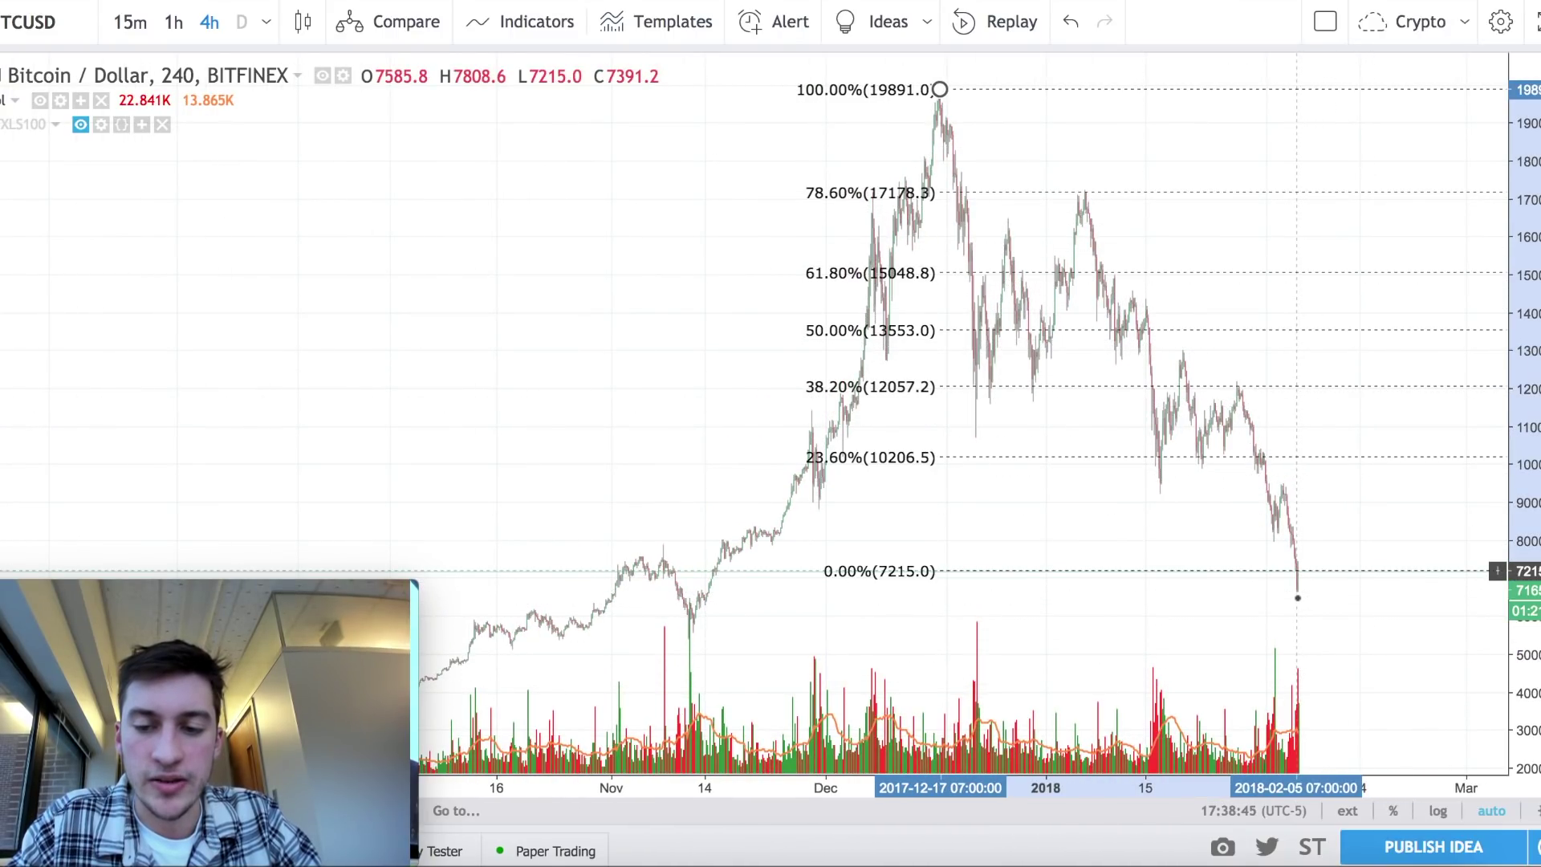
drag(1297, 596, 1298, 592)
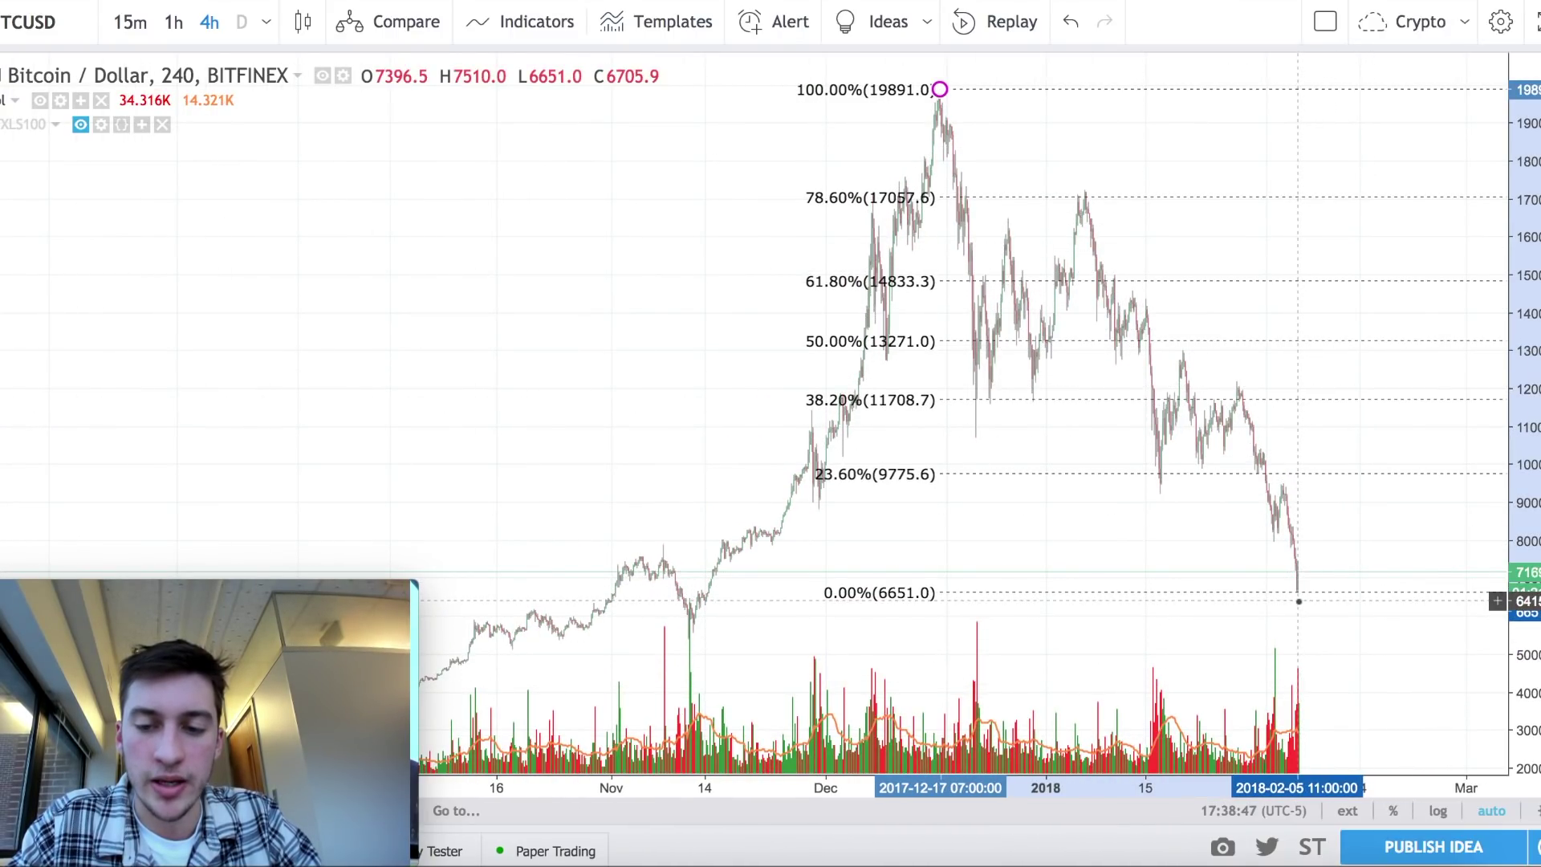
scroll(1198, 551, up, 1)
scroll(1198, 551, up, 1)
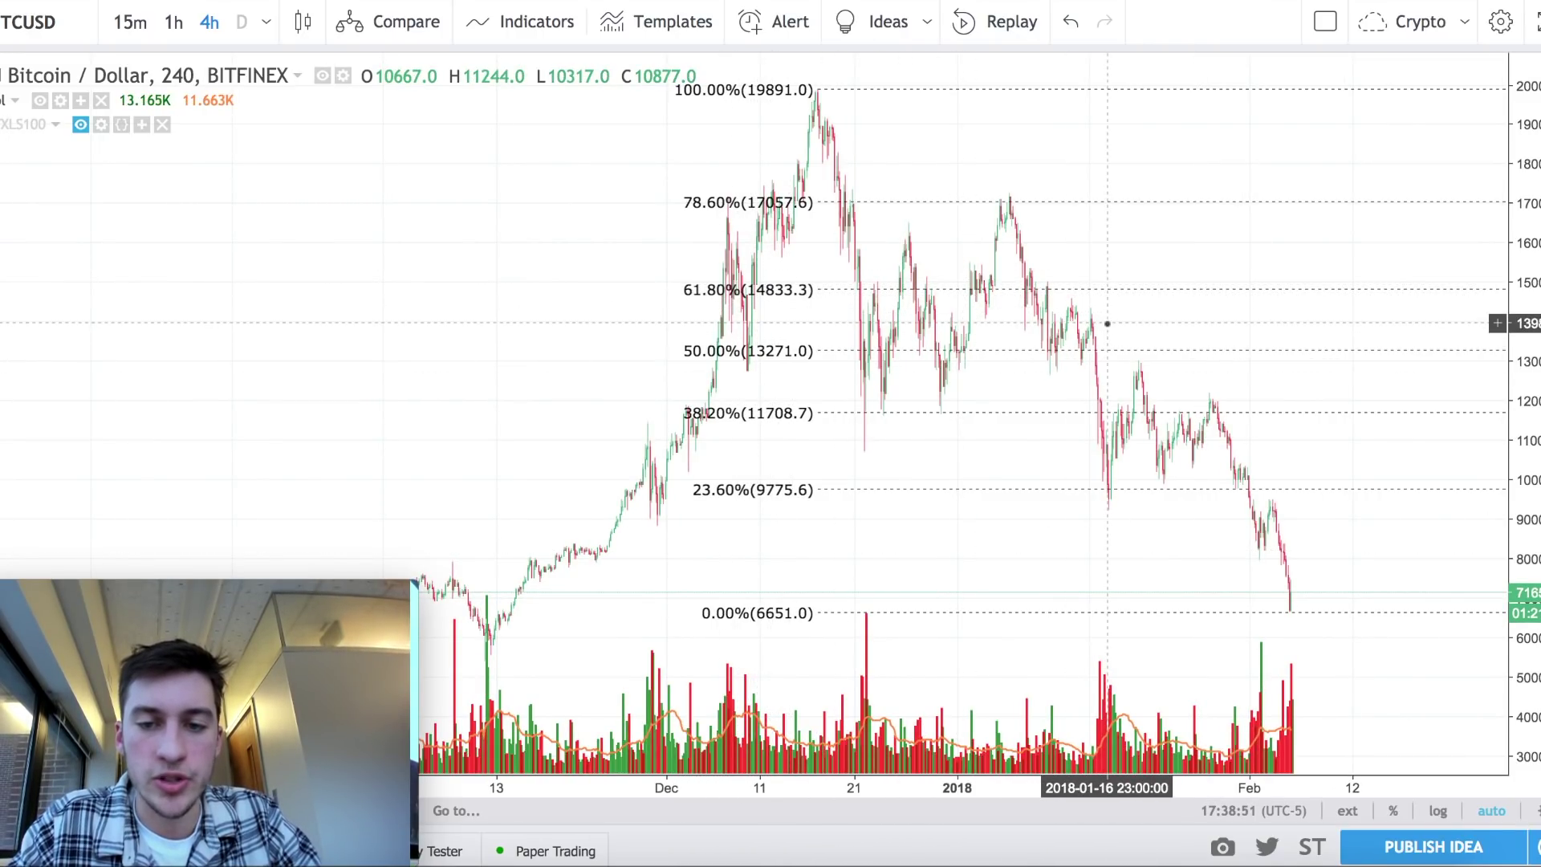
shift+click(1136, 289)
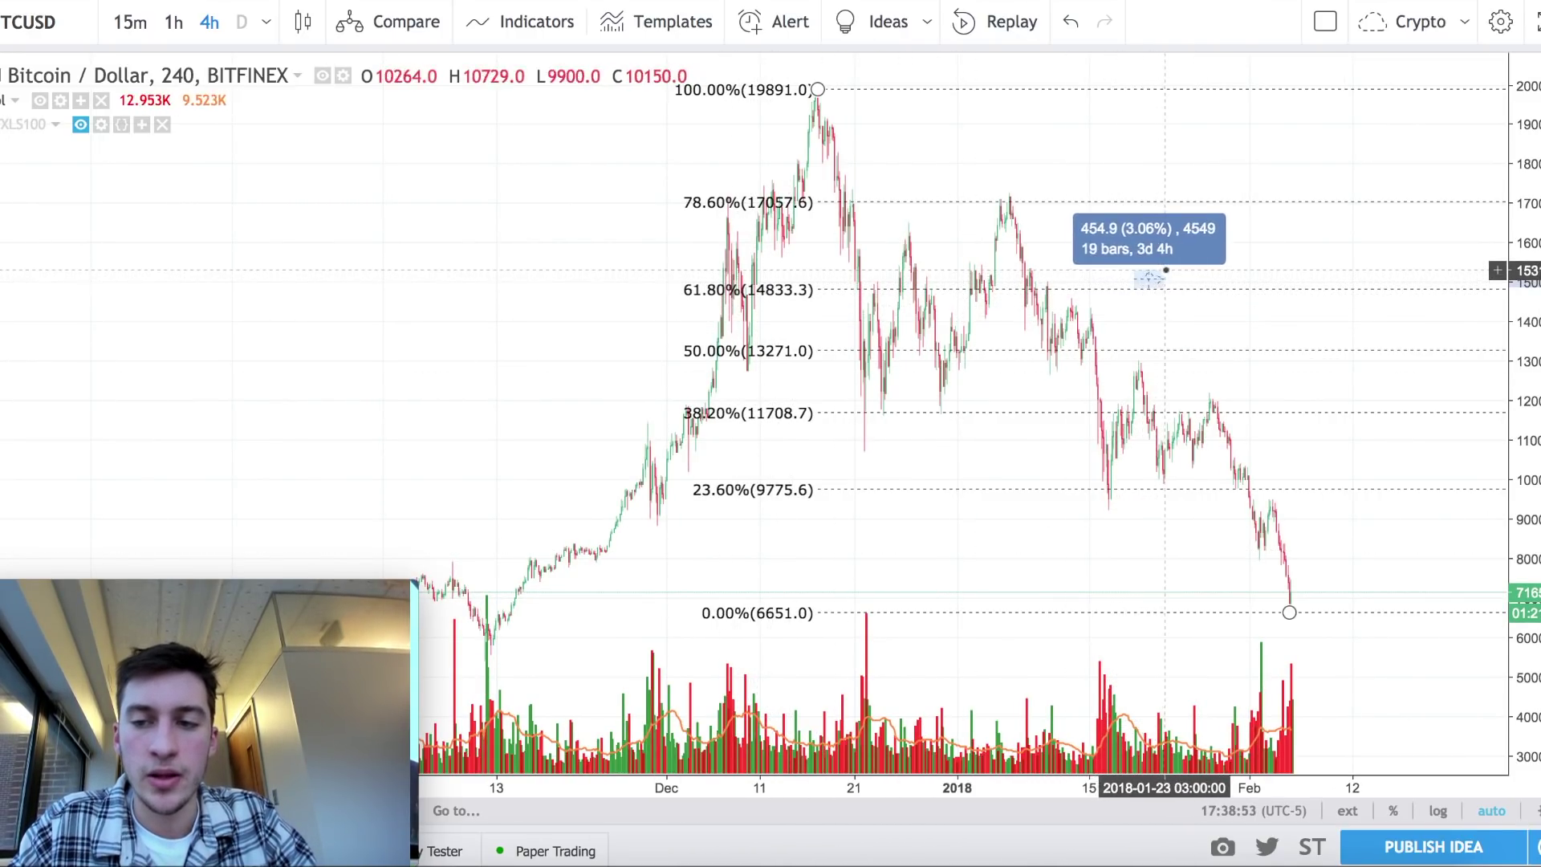
click(1468, 307)
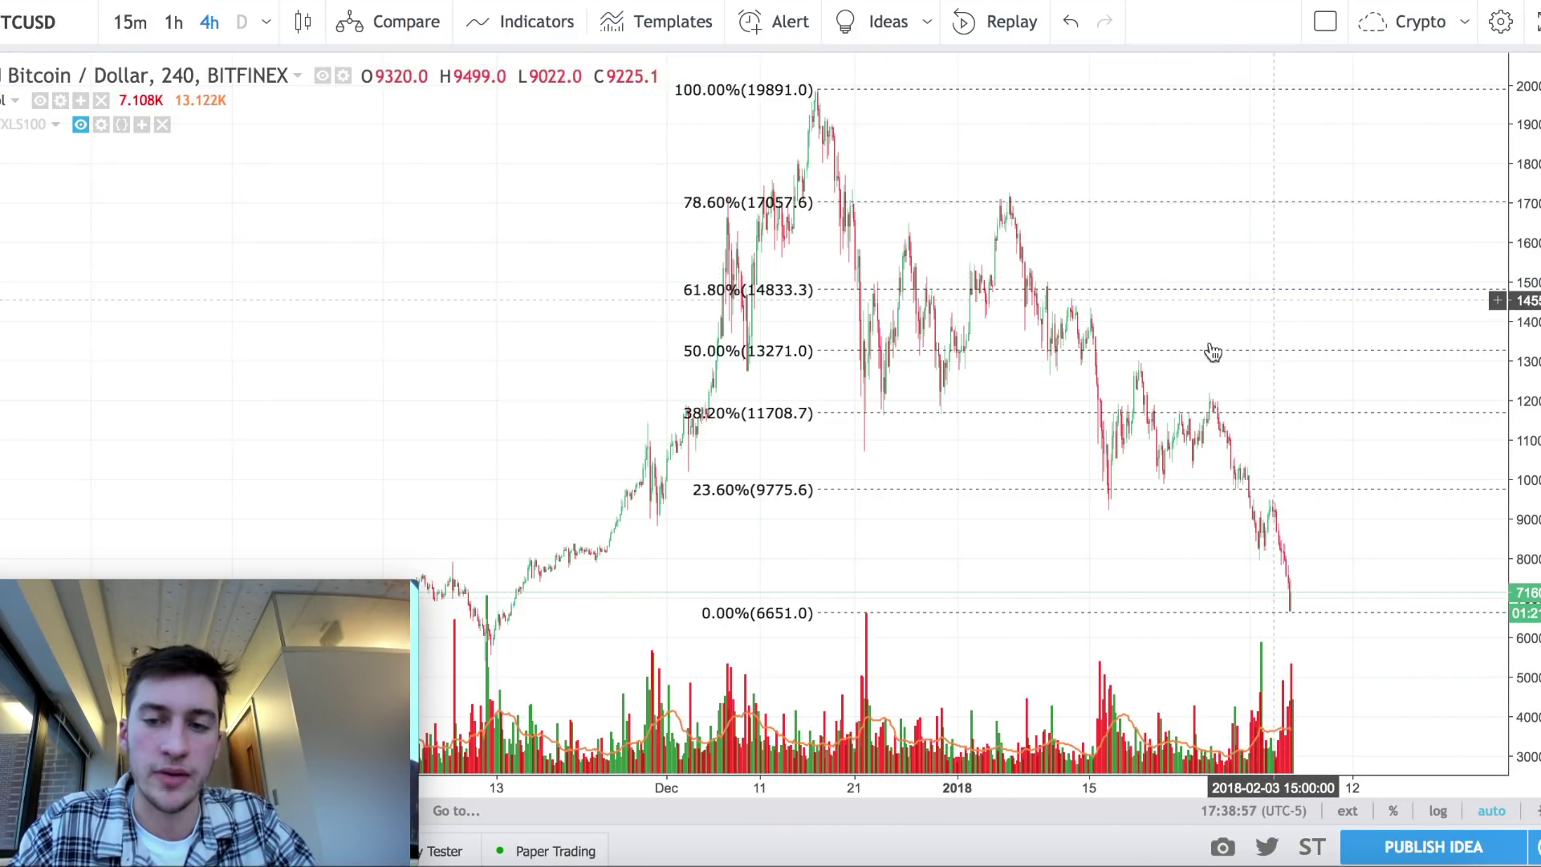
Try a second Fibonacci retracement from the 20 January 2018 high at 13017.0 to the 5 February low at 6651.0, then delete it.
drag(1238, 303, 1108, 265)
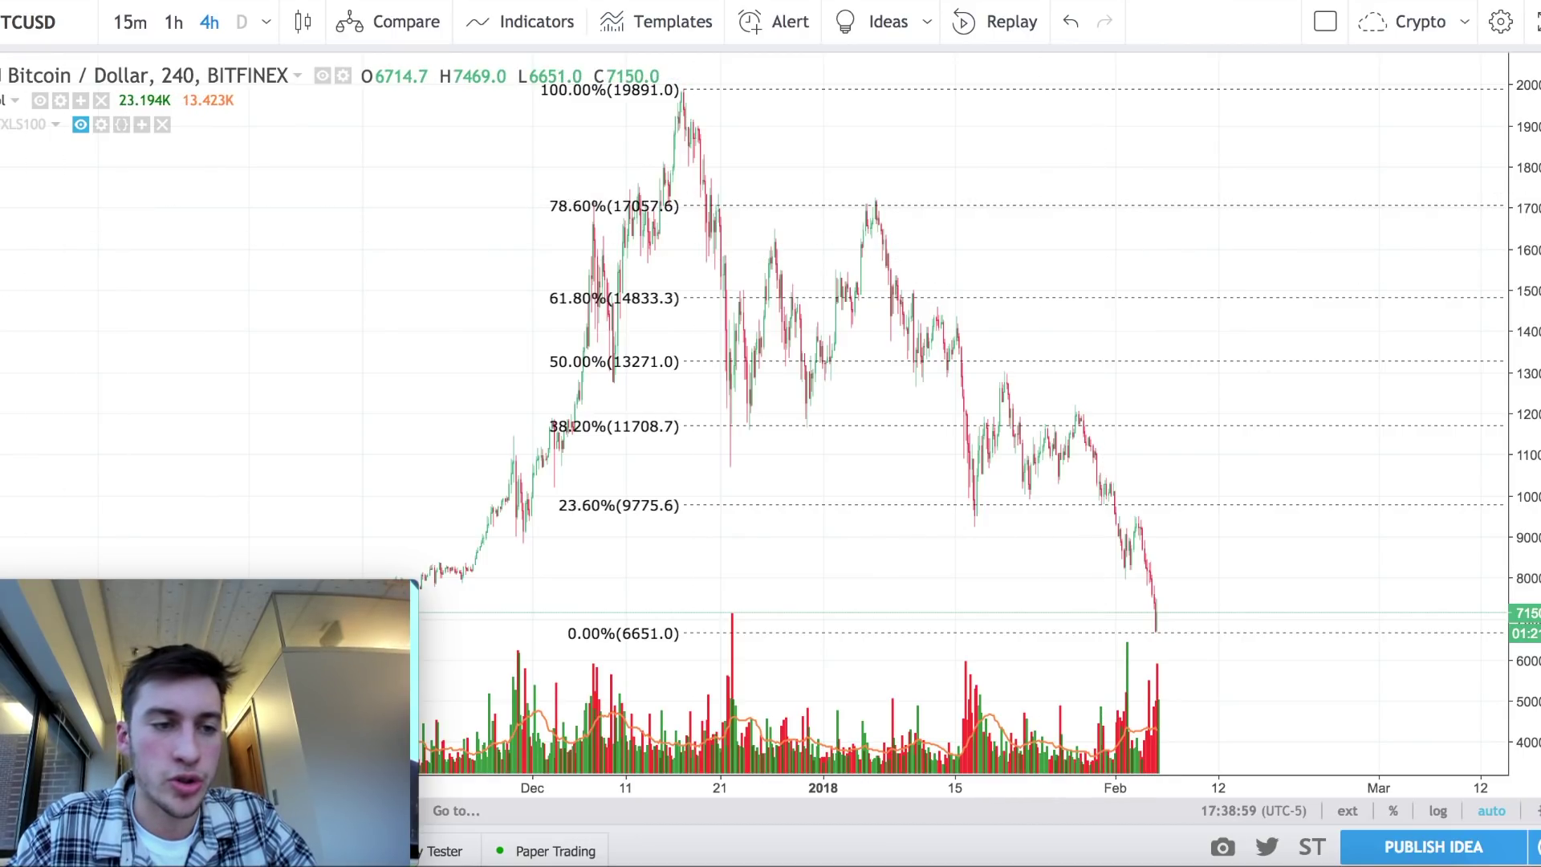
scroll(1359, 465, right, 5)
scroll(967, 409, right, 3)
scroll(901, 406, left, 3)
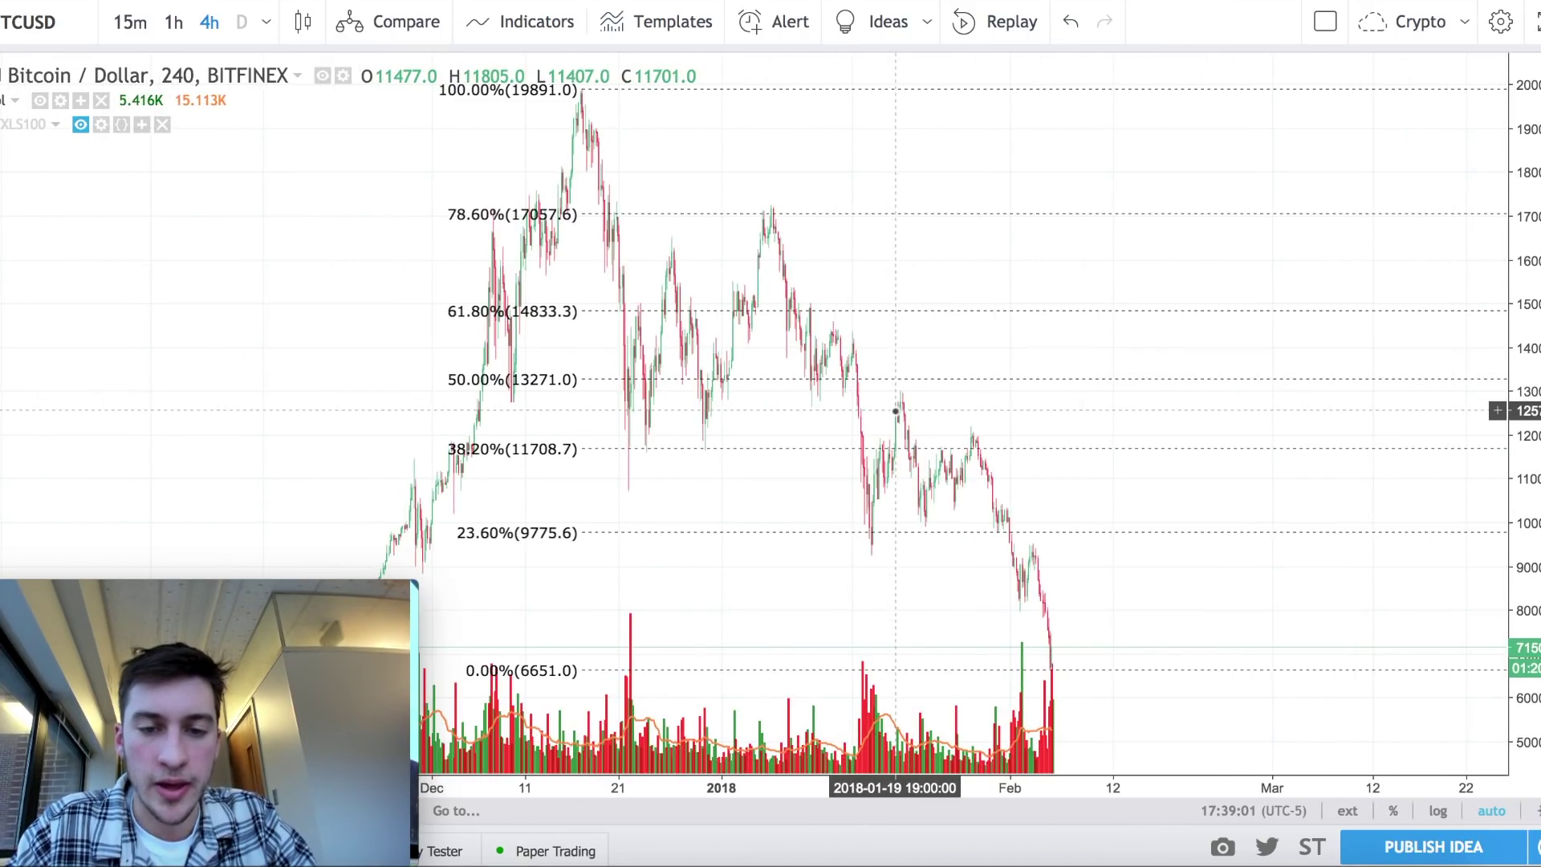
click(901, 381)
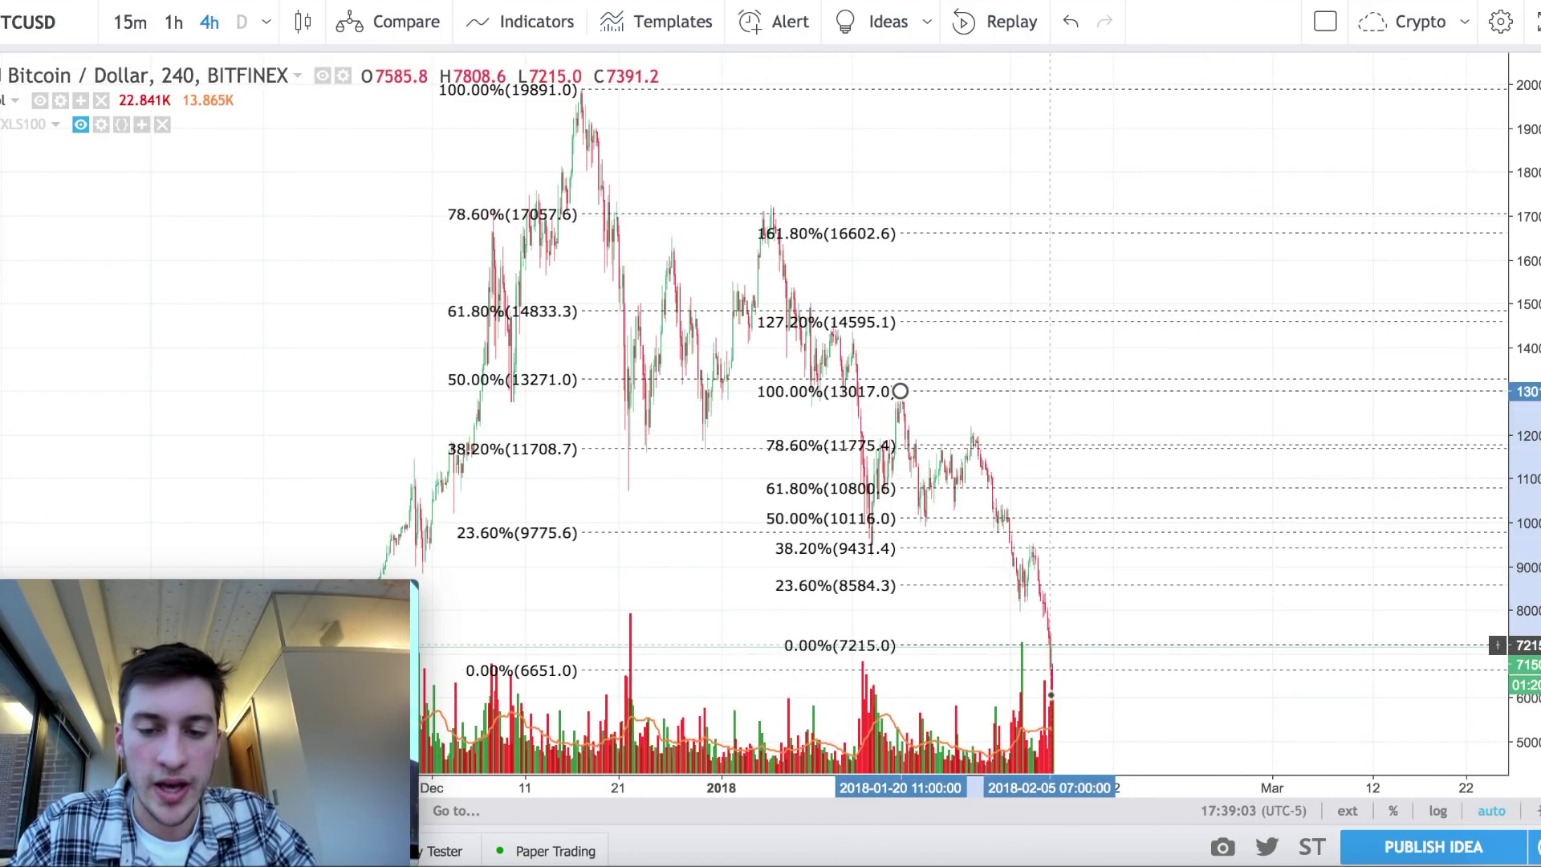
click(1050, 670)
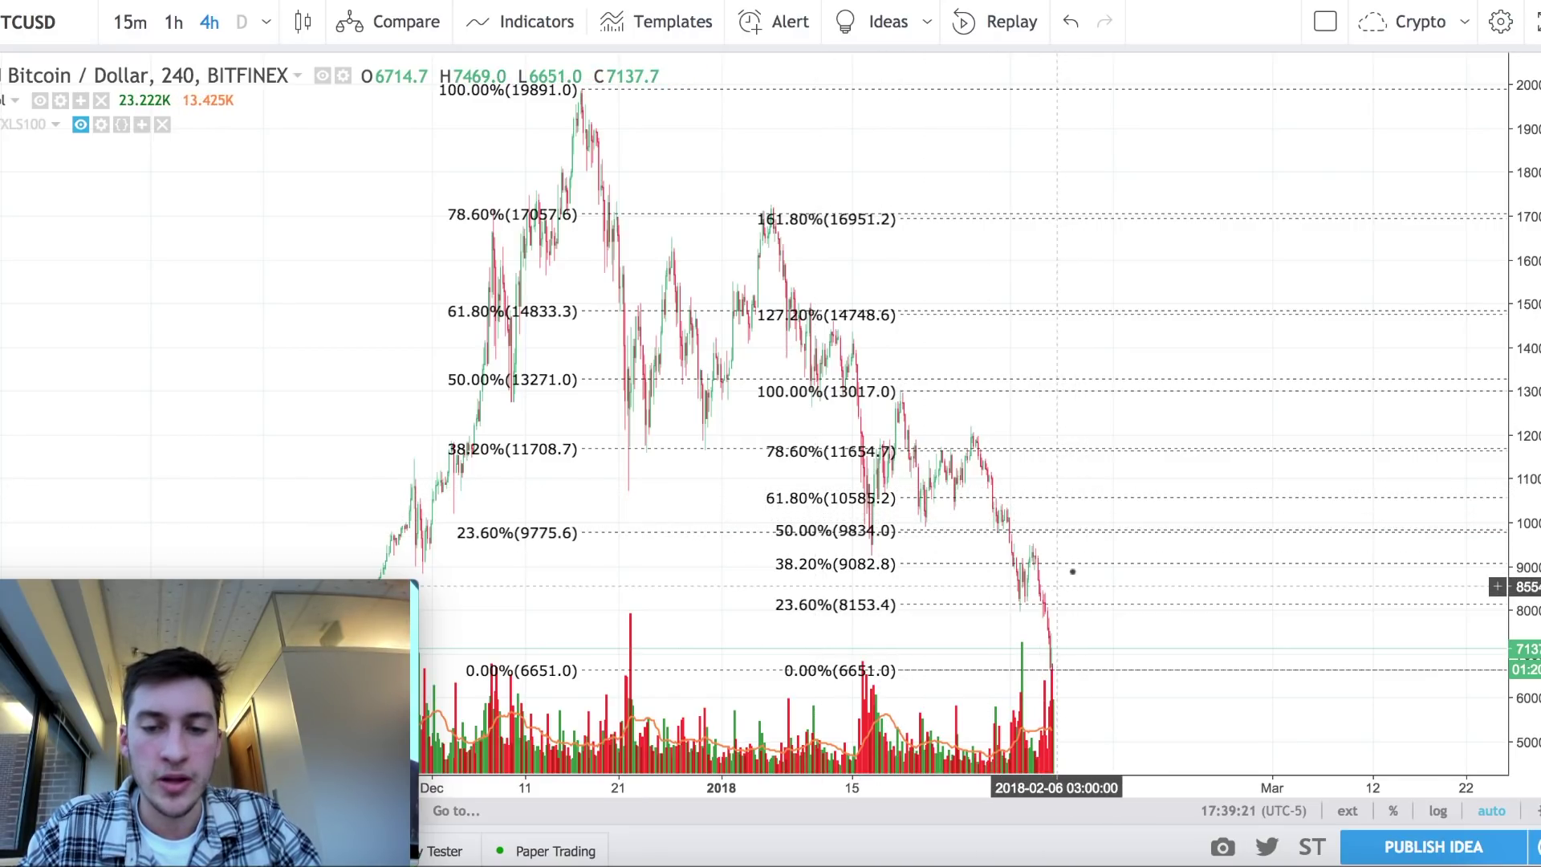
click(829, 456)
key(Delete)
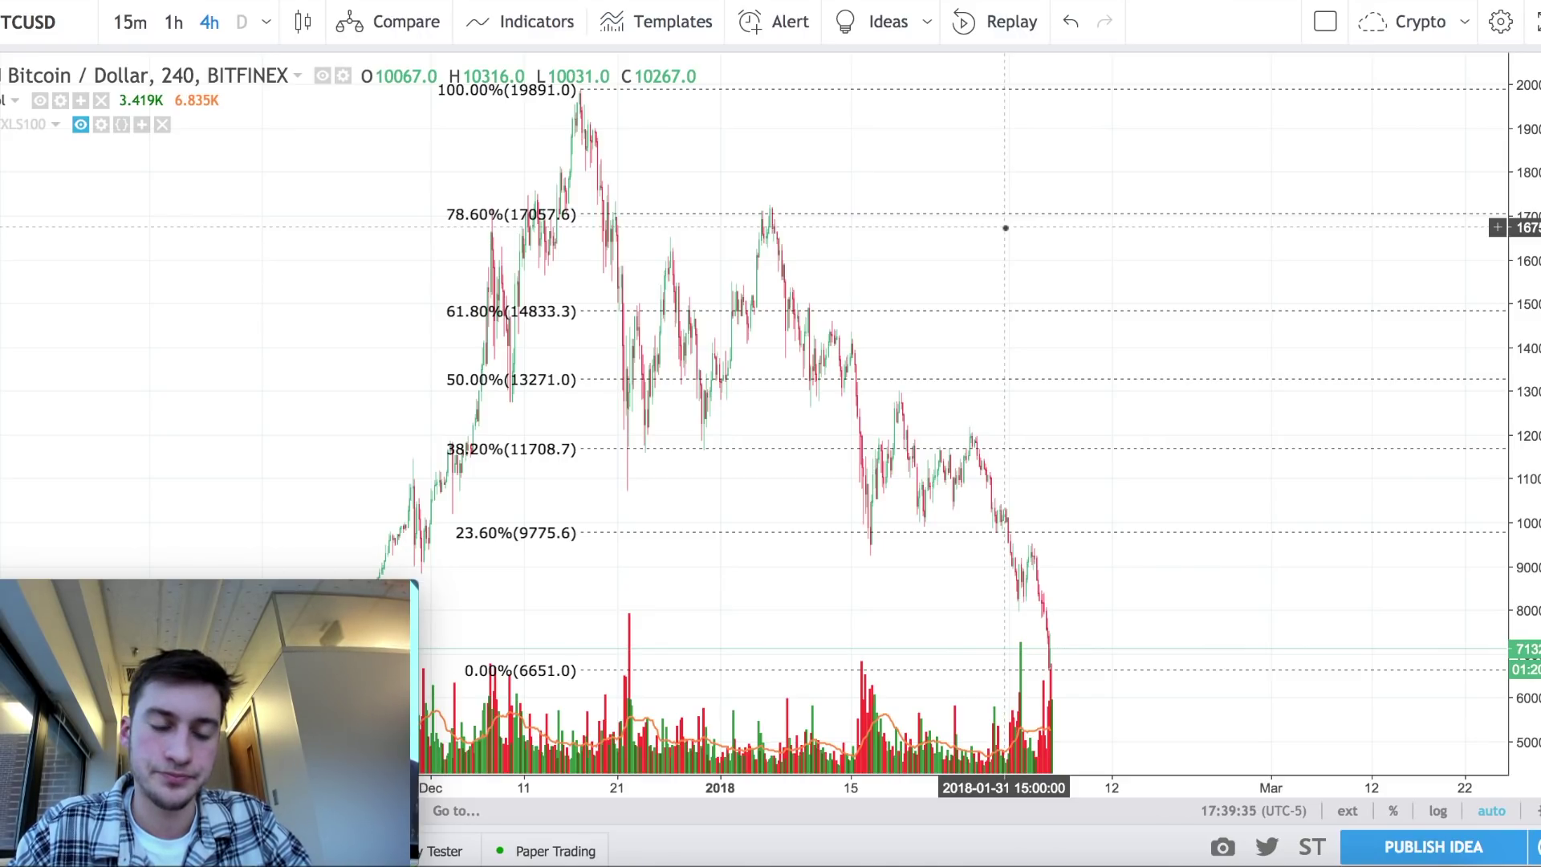
Show the hidden XLS100 indicator over the 4-hour price chart to compare its lines with price, then hide it again.
scroll(983, 120, right, 2)
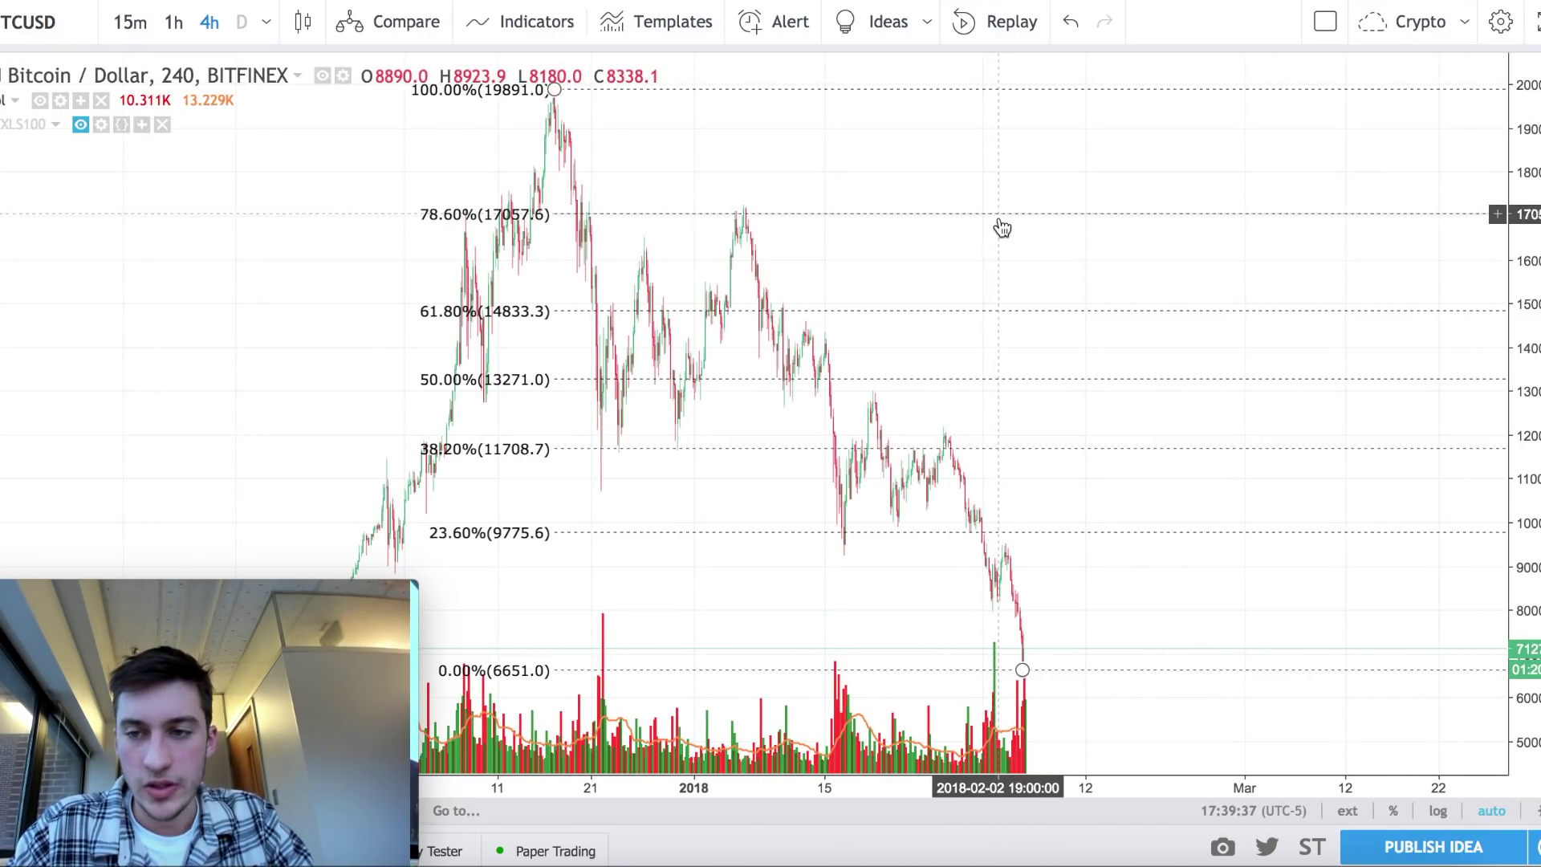
scroll(1016, 254, left, 2)
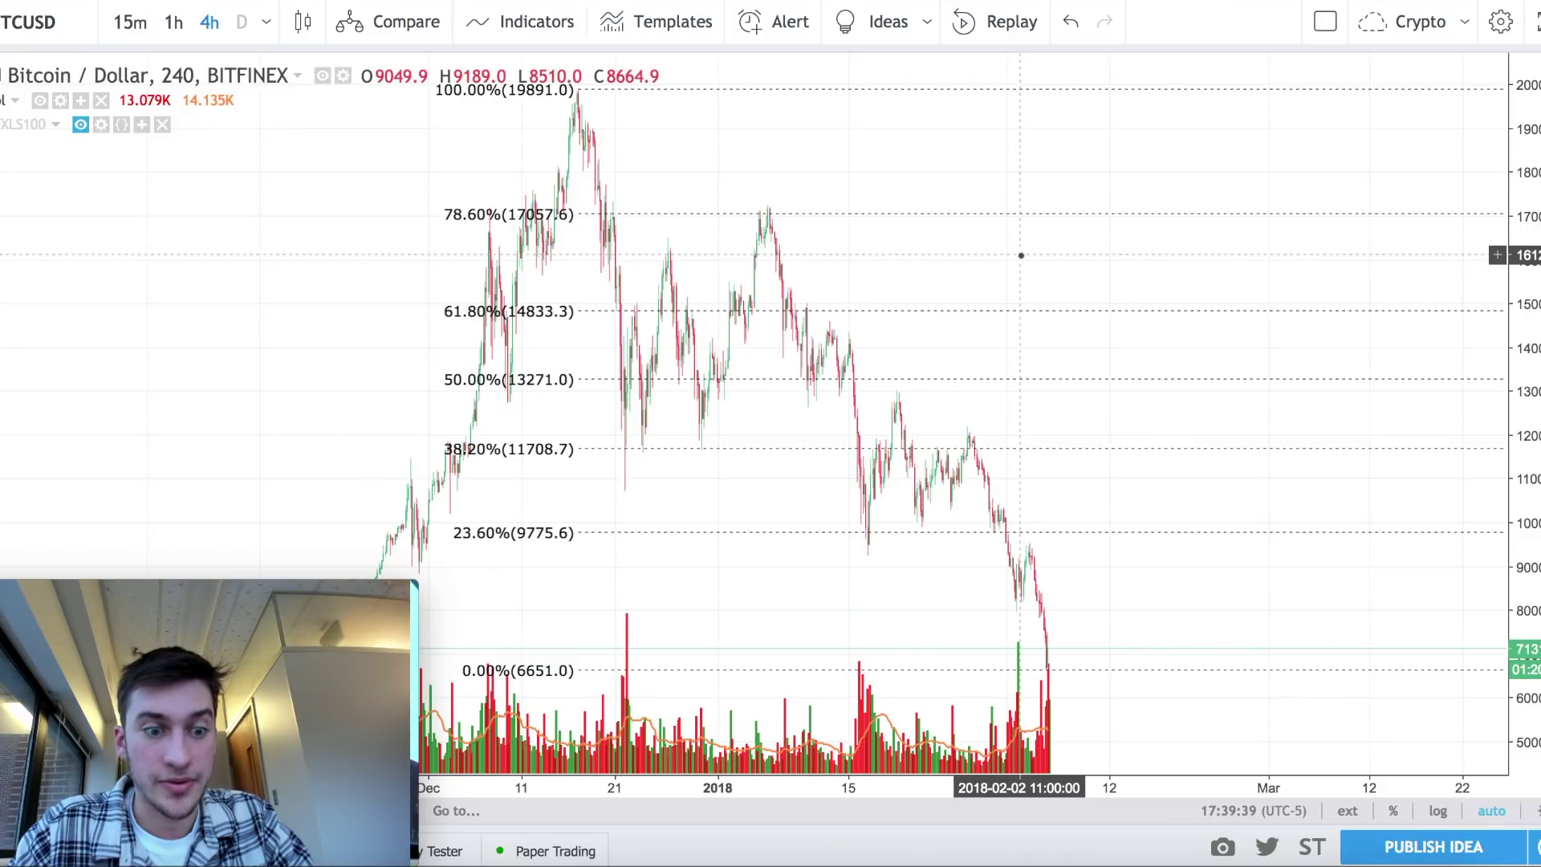
click(80, 124)
scroll(1100, 494, up, 2)
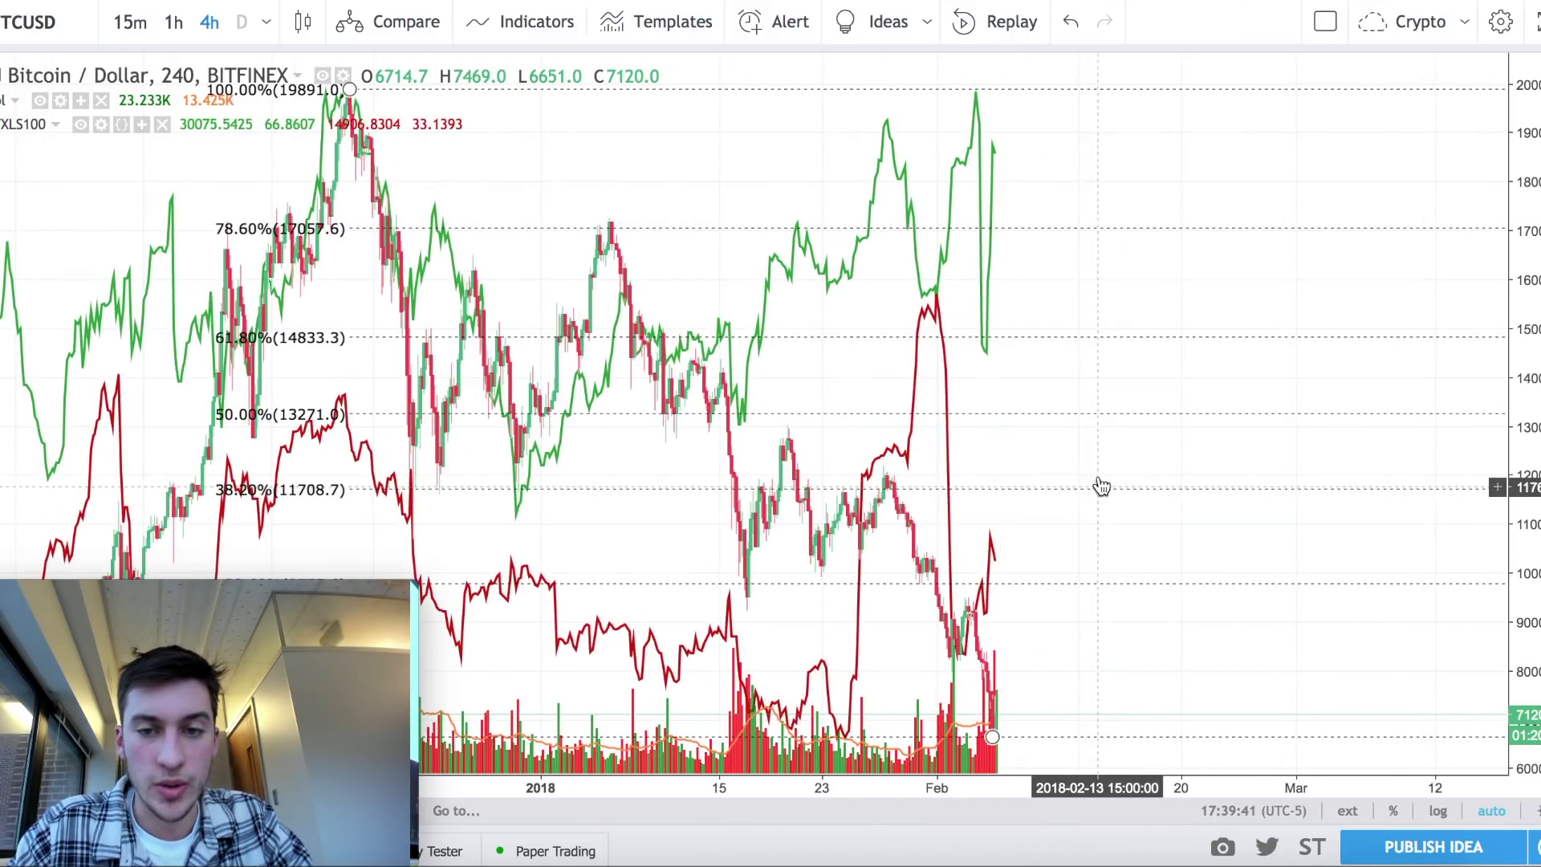
scroll(987, 473, down, 2)
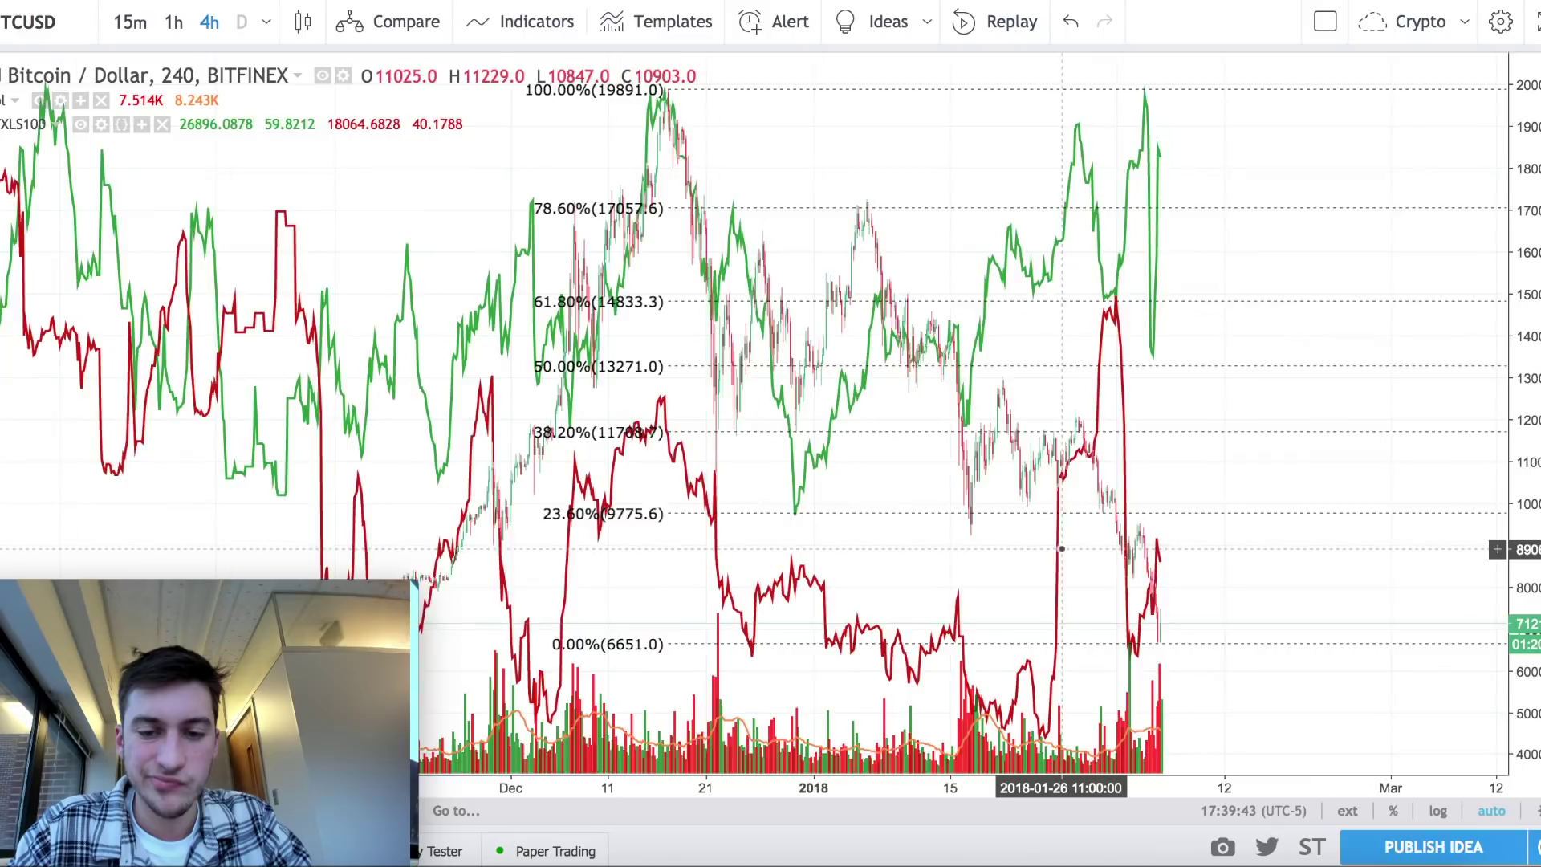
click(80, 123)
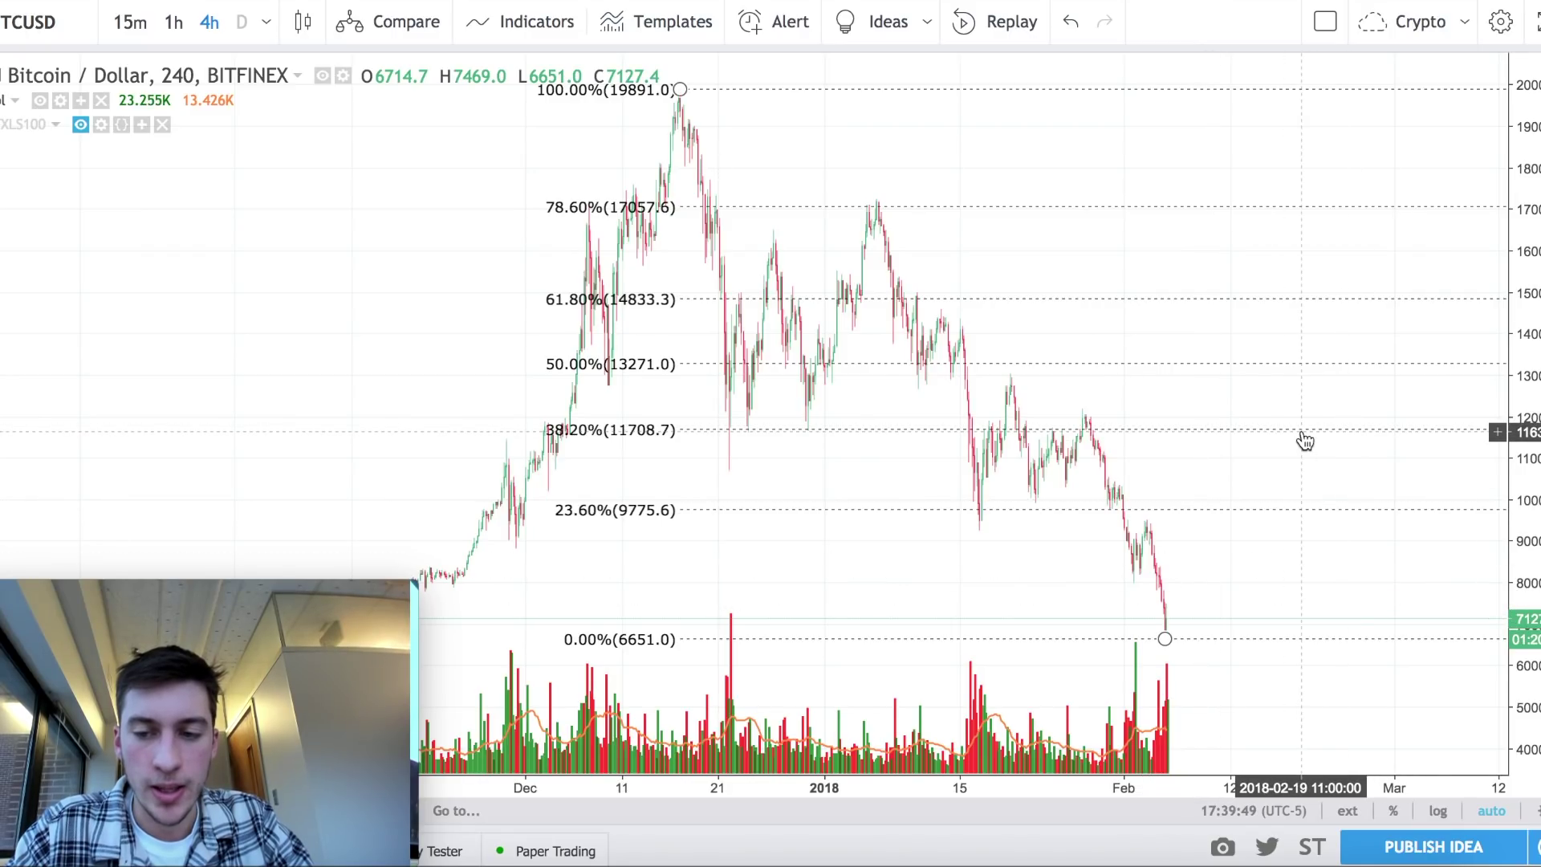
Delete the Fibonacci retracement that spans the December 2017 high to the February 2018 low.
drag(1300, 429, 1301, 435)
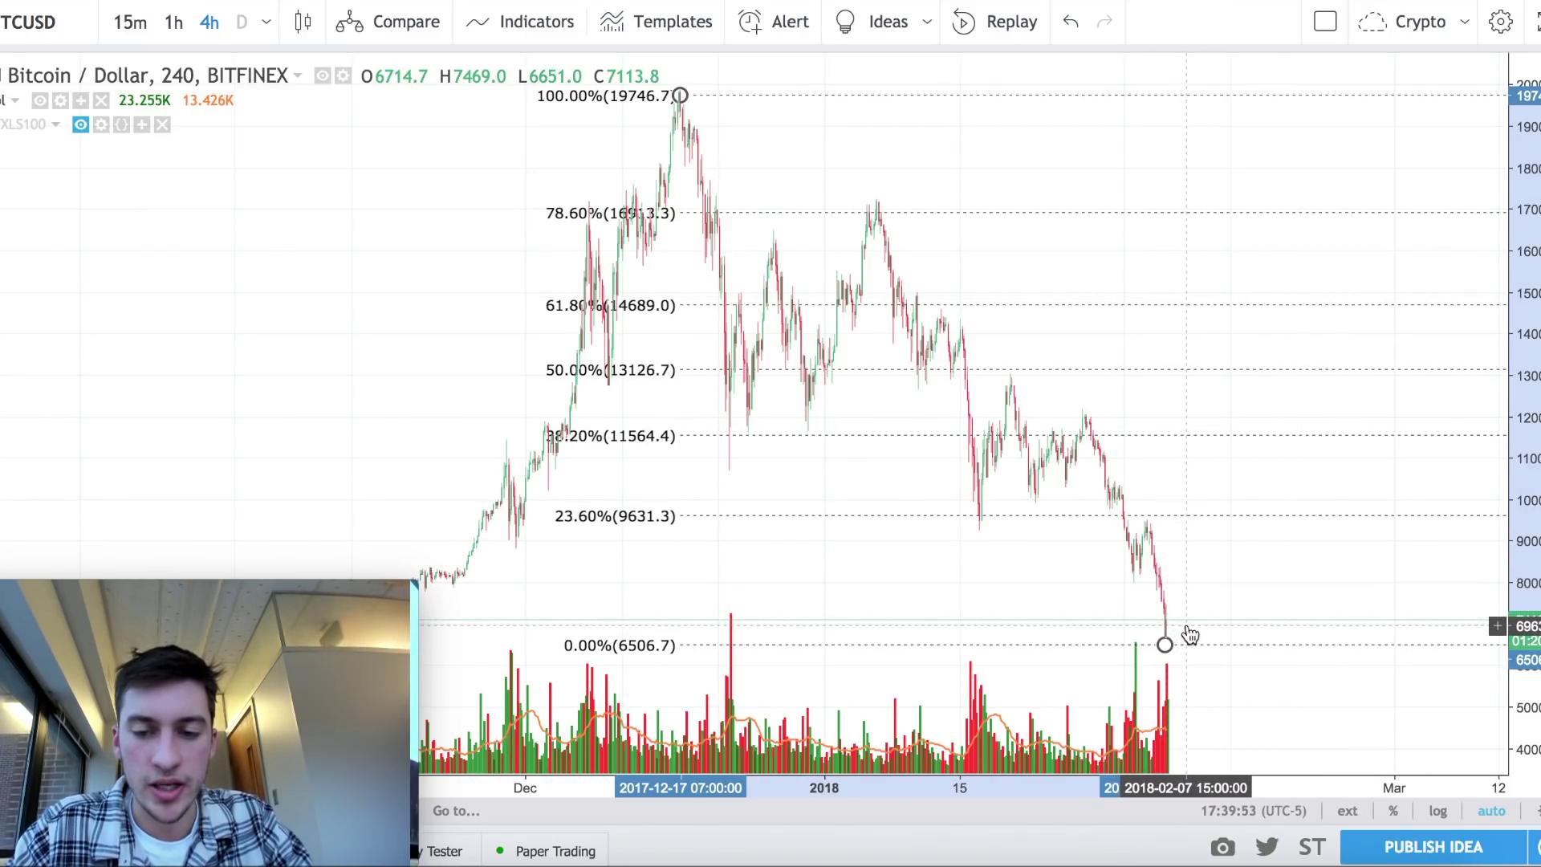
key(Delete)
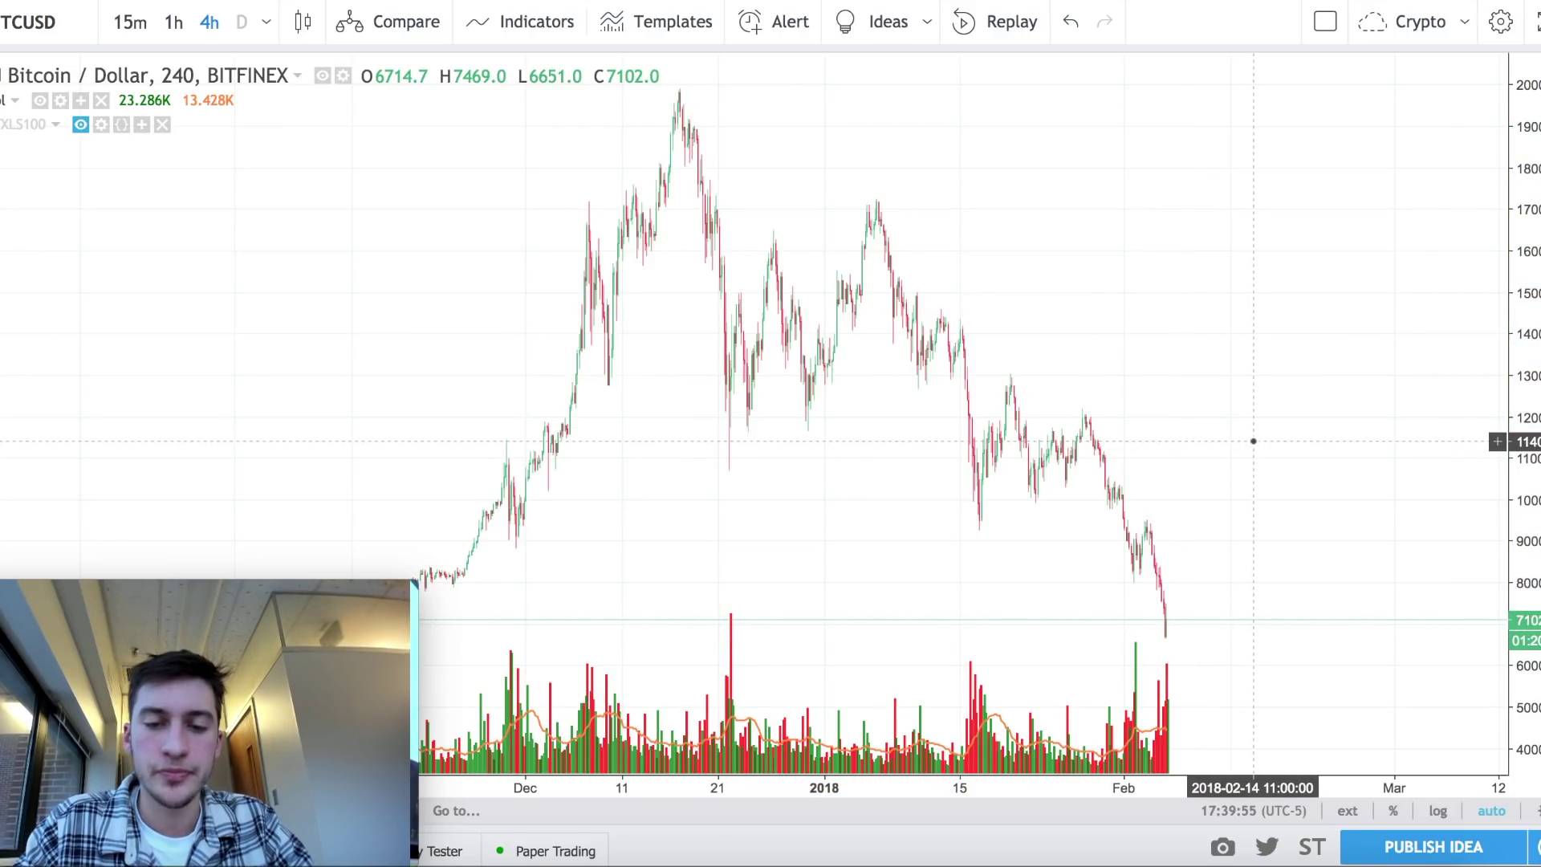
scroll(817, 380, up, 1)
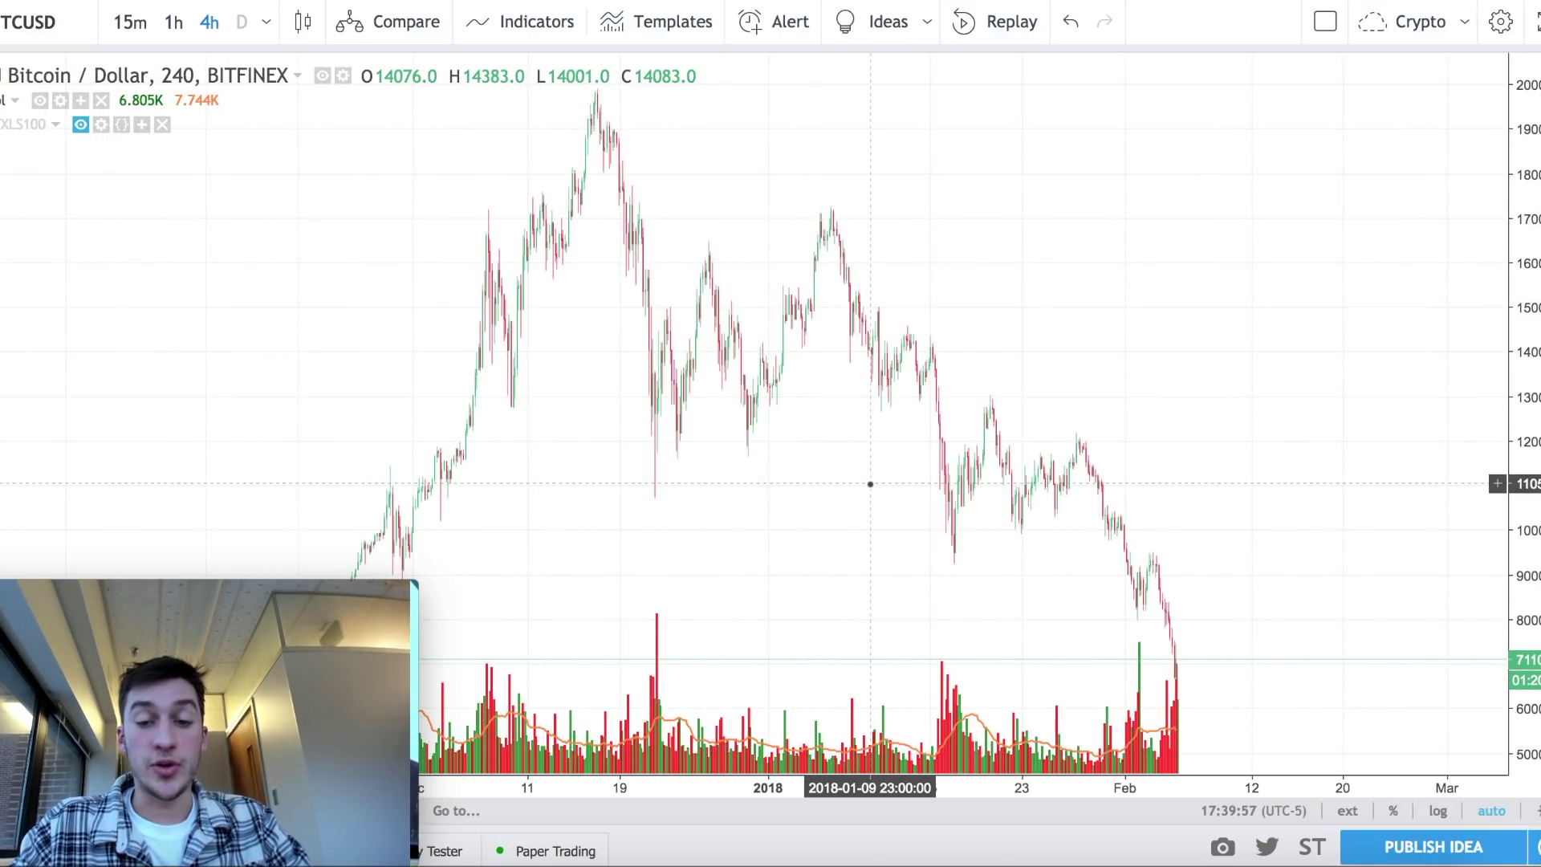
scroll(870, 484, down, 2)
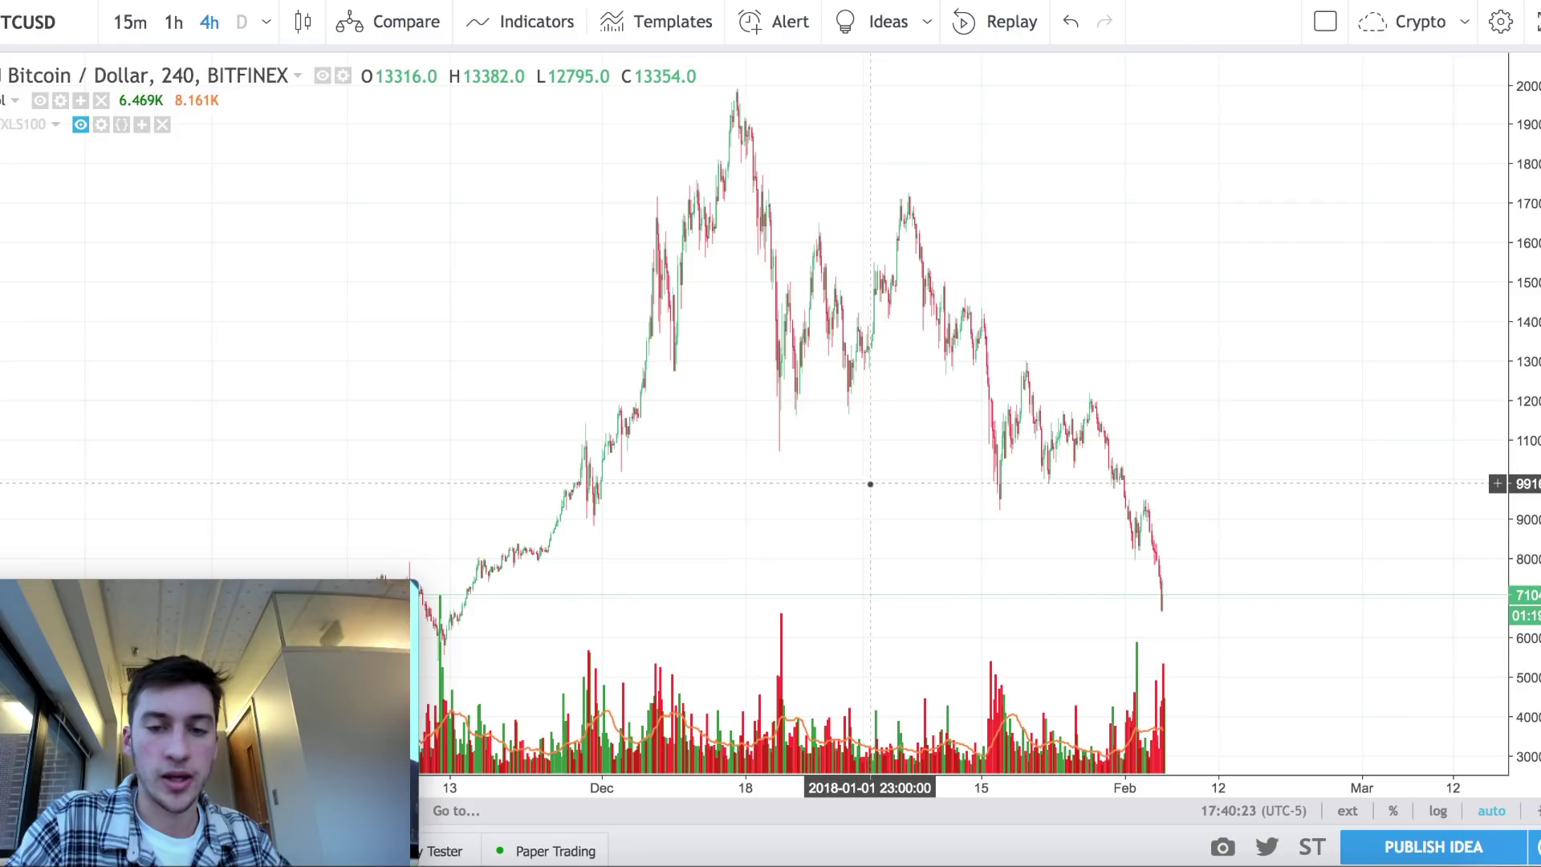
drag(1201, 471, 1180, 399)
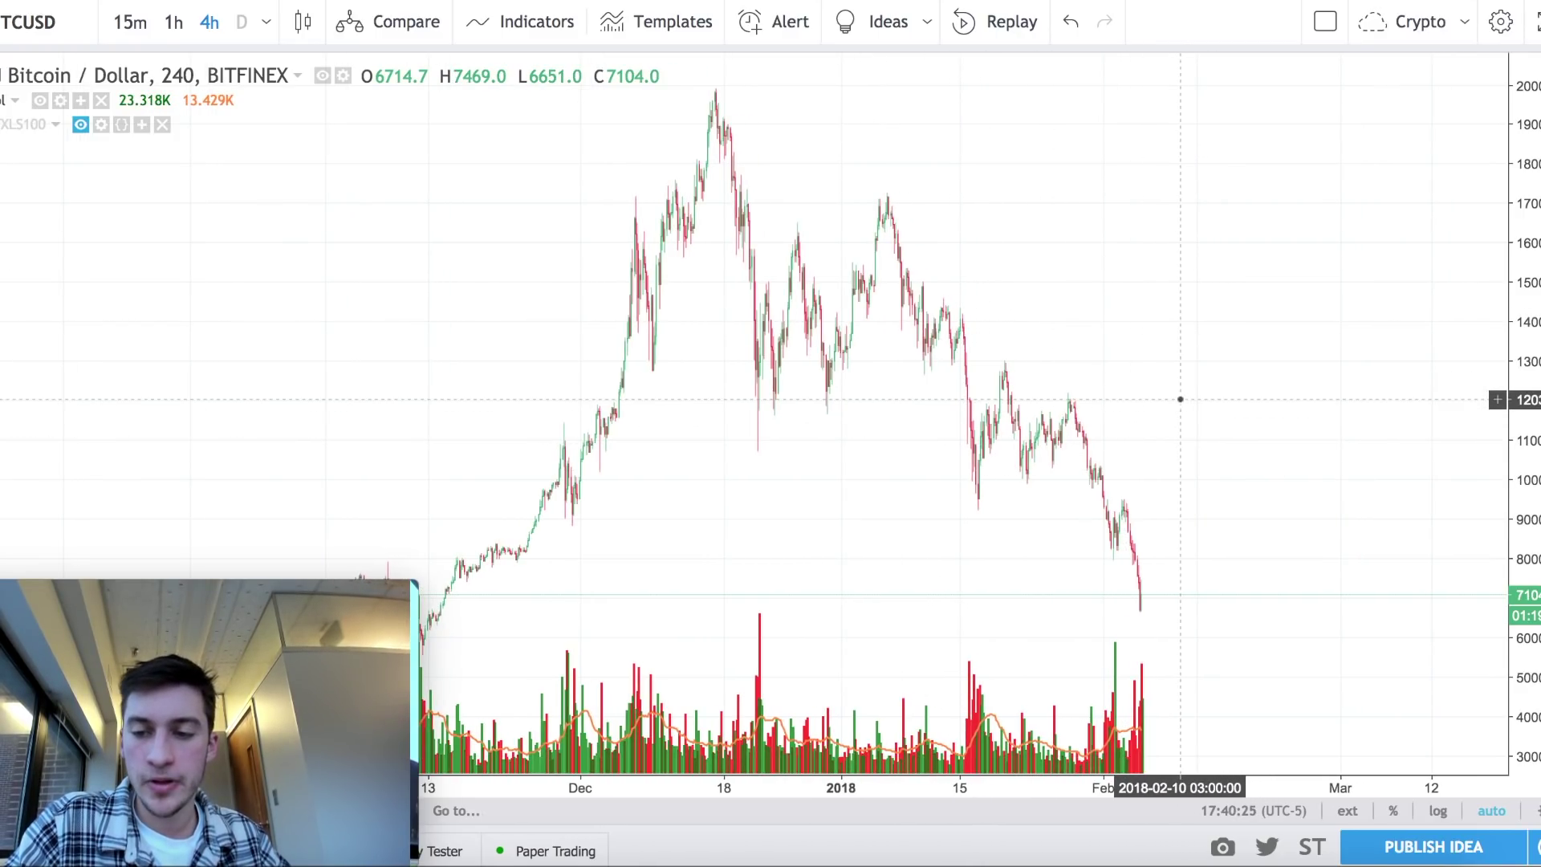